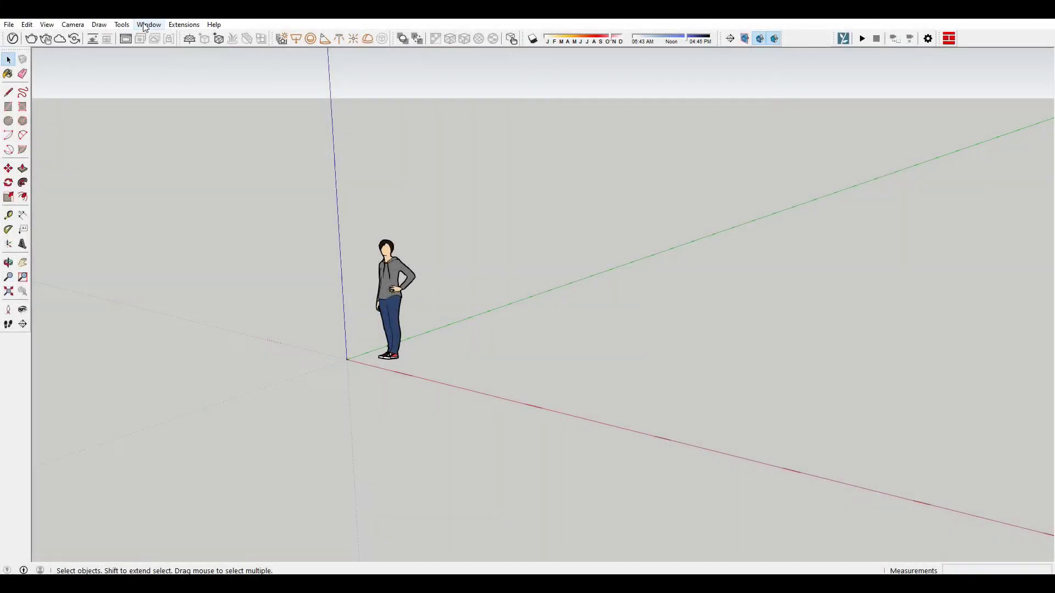
In Model Info > Units, set length to Decimal millimetres with 0mm precision
click(145, 25)
click(184, 80)
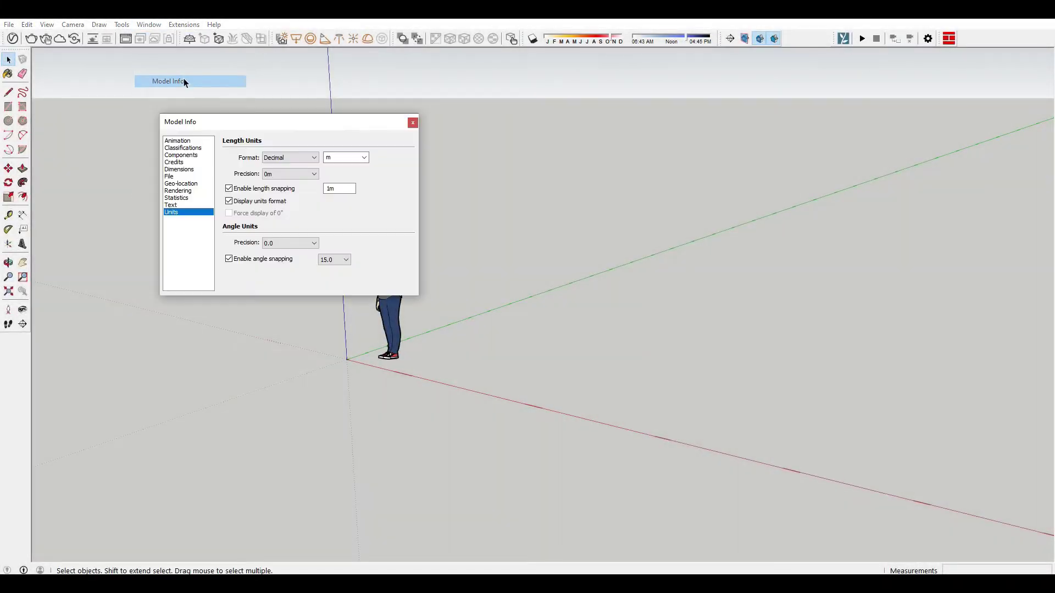
click(315, 157)
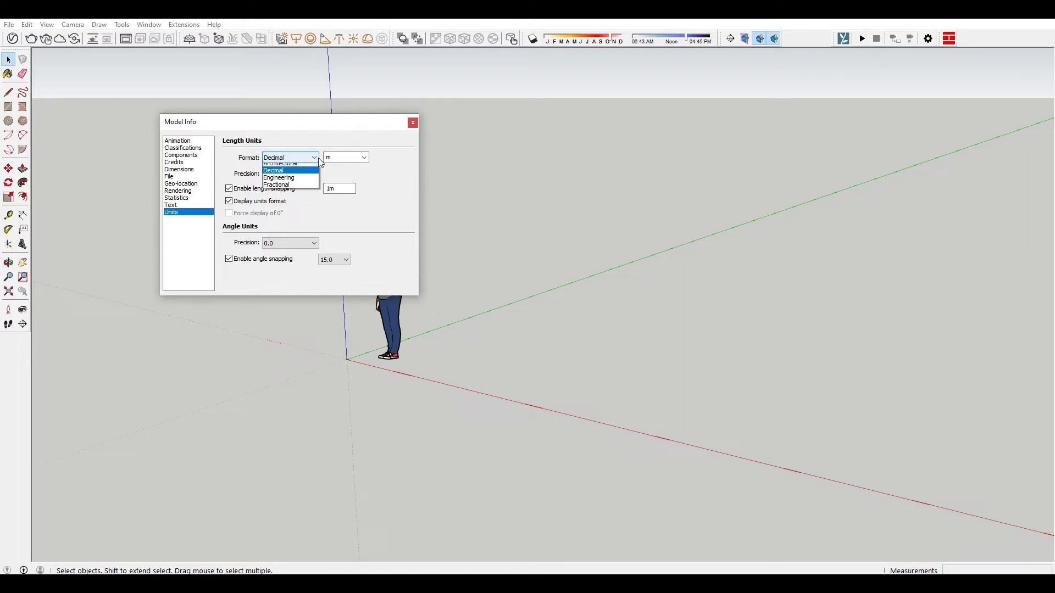
click(298, 178)
click(365, 158)
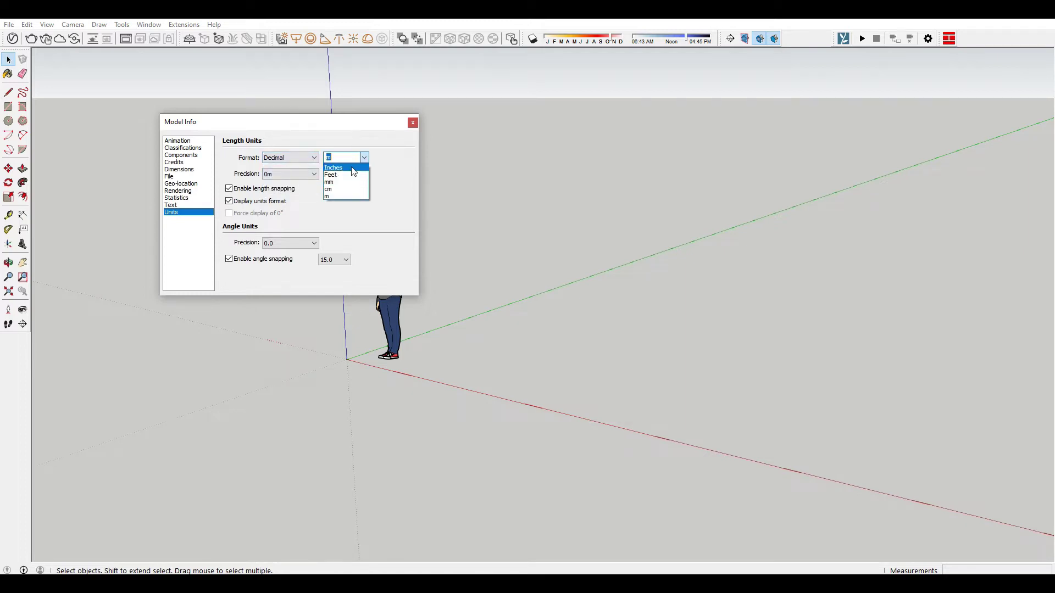
click(342, 184)
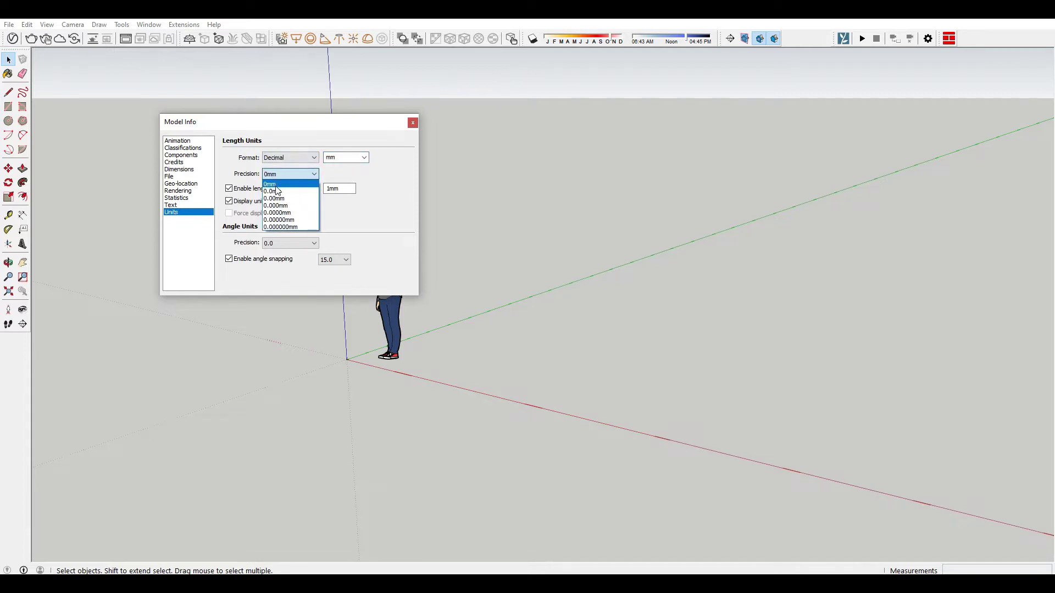
click(280, 184)
click(412, 125)
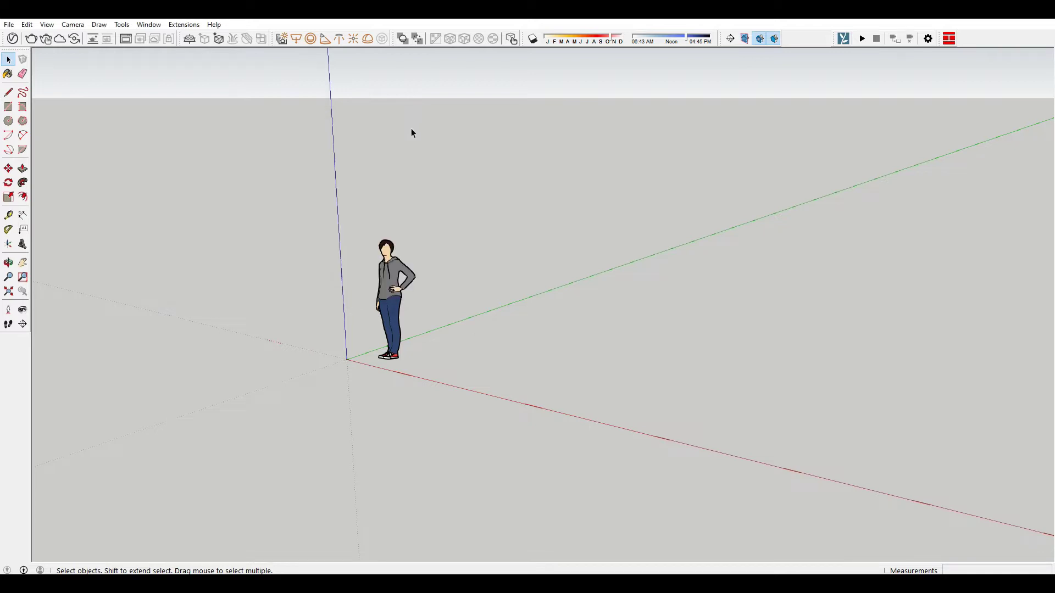
Draw a closed 7000 mm rectangle from the origin with the Line tool
key(l)
click(347, 359)
key(Return)
key(Return)
mouse_move(732, 318)
middle_down()
mouse_move(733, 384)
mouse_move(621, 381)
middle_up()
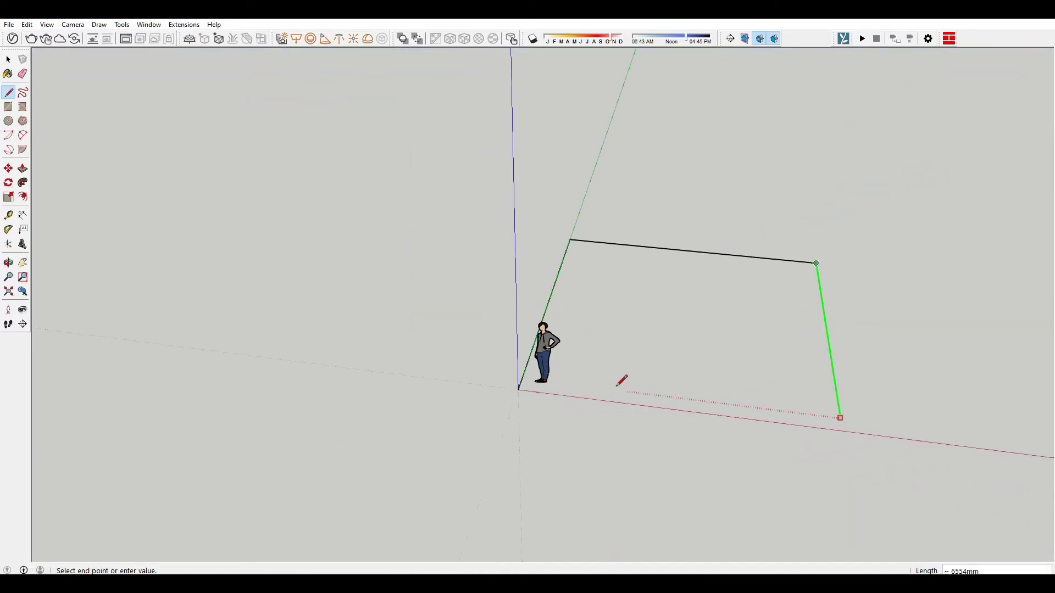
click(842, 425)
key(ctrl+z)
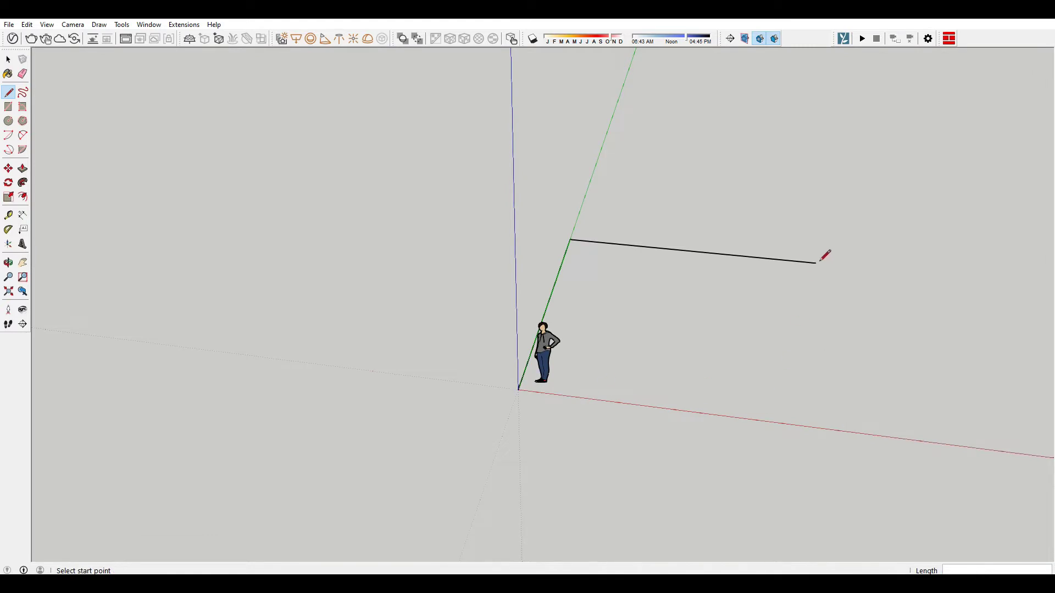
click(815, 264)
middle_drag(640, 353, 819, 464)
click(818, 477)
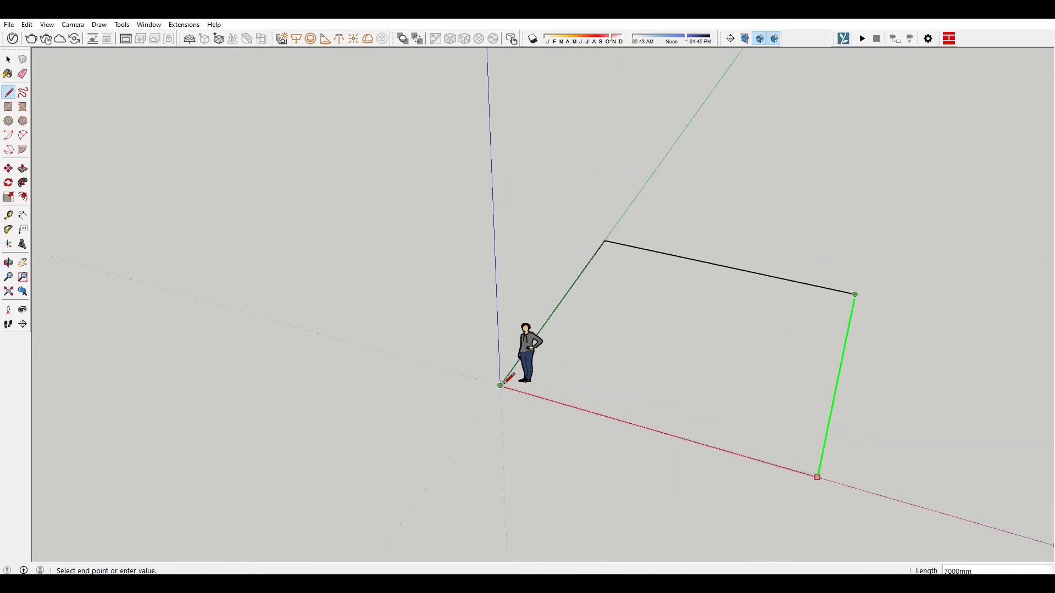
click(501, 384)
Erase the human scale figure from the model
middle_drag(501, 385, 483, 307)
key(e)
drag(521, 307, 473, 285)
key(space)
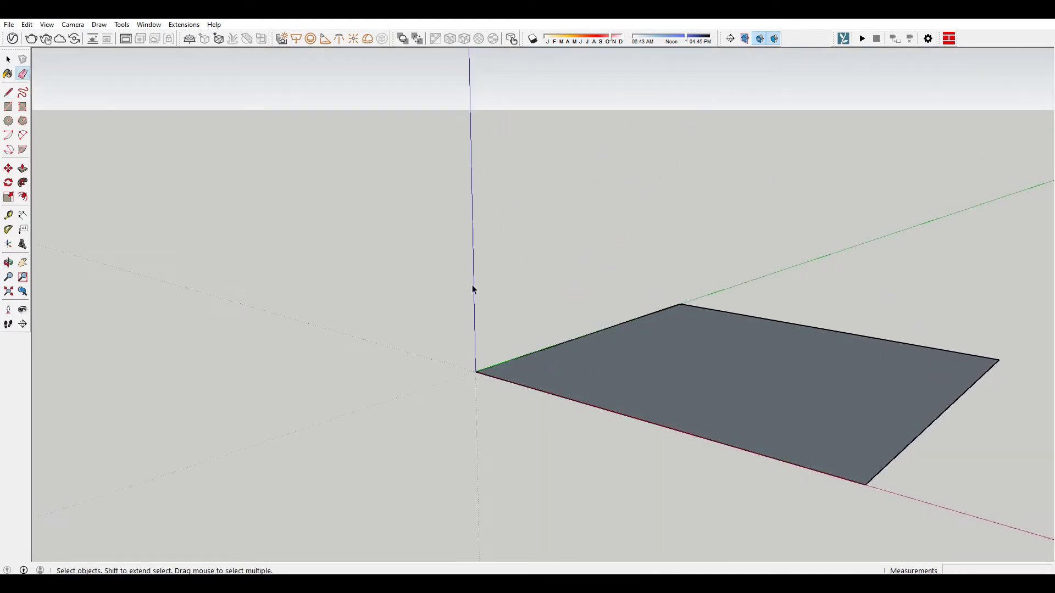
middle_drag(473, 285, 583, 381)
Offset the floor face's edge to form a 120 mm wall-thickness border
key(f)
scroll(581, 376, up, 1)
click(549, 322)
key(Escape)
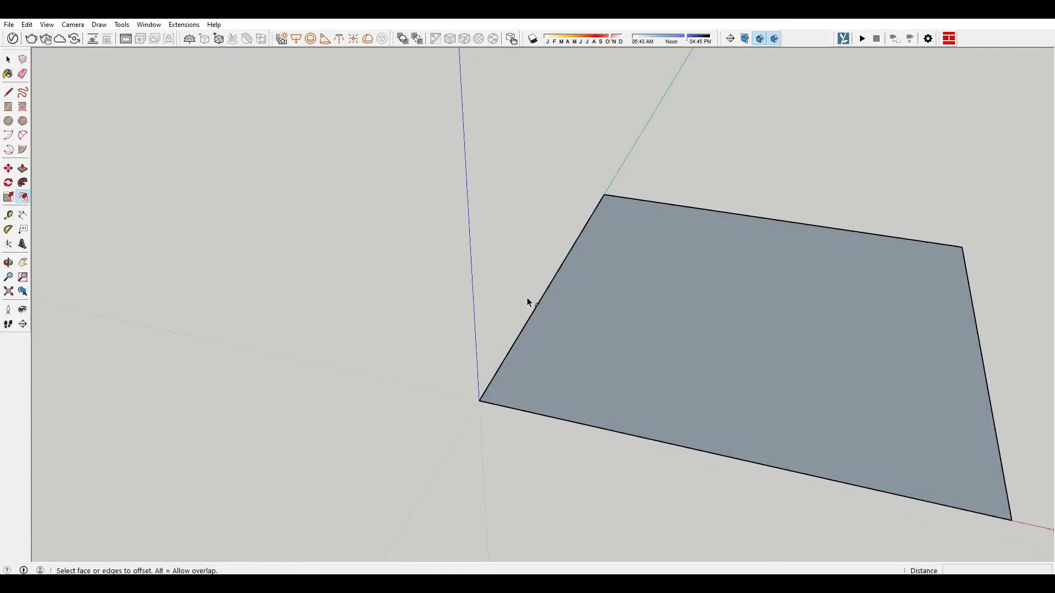
click(560, 309)
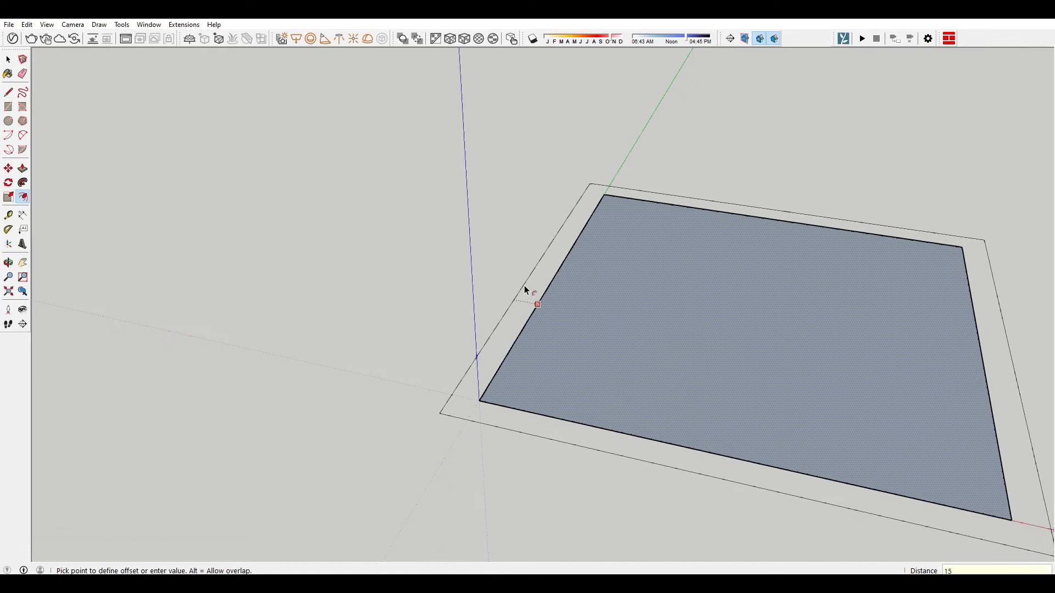
text(120)
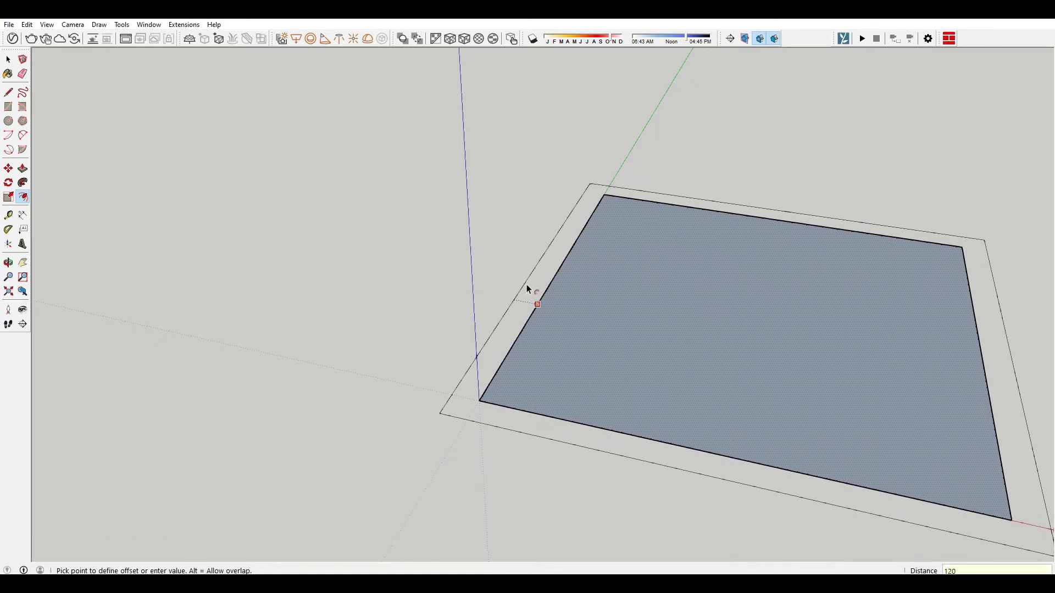
click(527, 286)
key(space)
scroll(482, 286, down, 3)
Delete the inner floor face, leaving only the wall border ring
double_click(517, 318)
scroll(496, 330, up, 1)
scroll(486, 332, up, 3)
key(m)
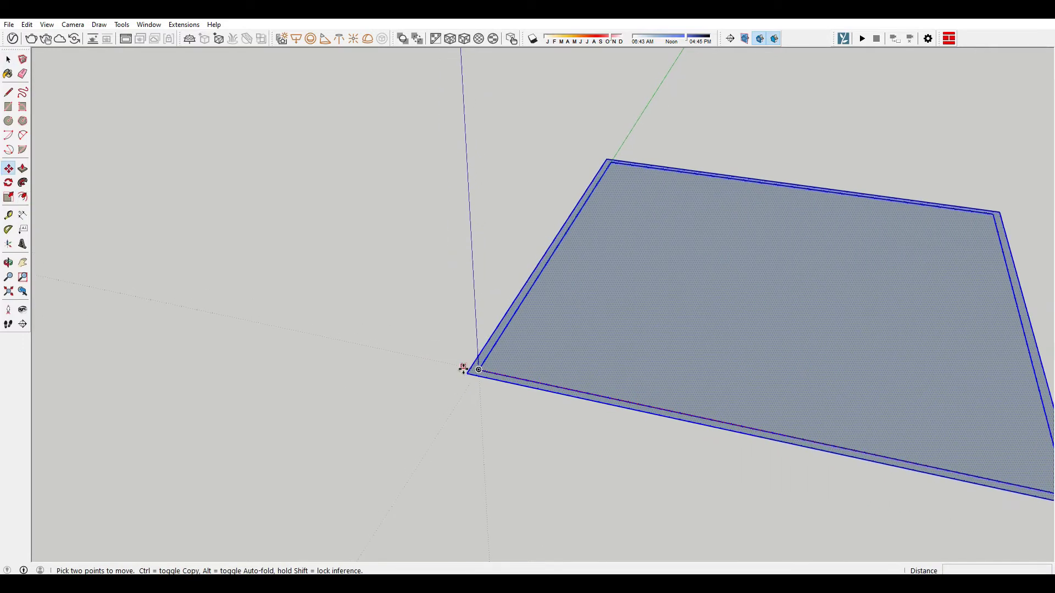
key(space)
scroll(467, 372, down, 2)
drag(377, 180, 1052, 561)
middle_drag(549, 385, 527, 382)
click(564, 325)
middle_drag(565, 325, 518, 301)
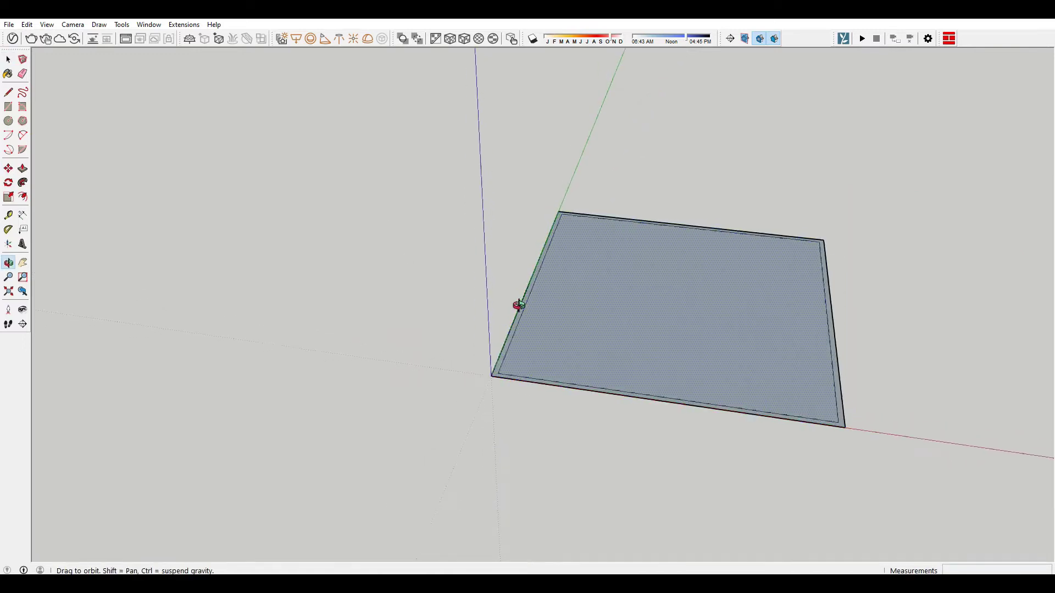
key(Delete)
key(p)
scroll(516, 320, up, 3)
Push/Pull the border up 3300 mm into walls
click(516, 321)
text(3300)
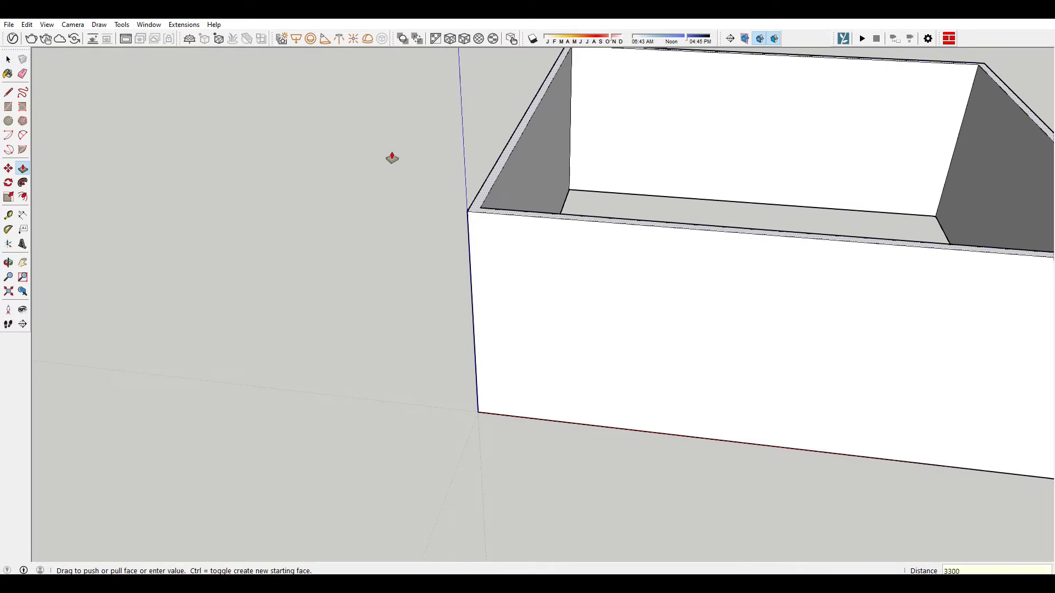
key(Return)
scroll(403, 252, down, 3)
key(space)
scroll(459, 247, down, 2)
middle_drag(459, 247, 567, 154)
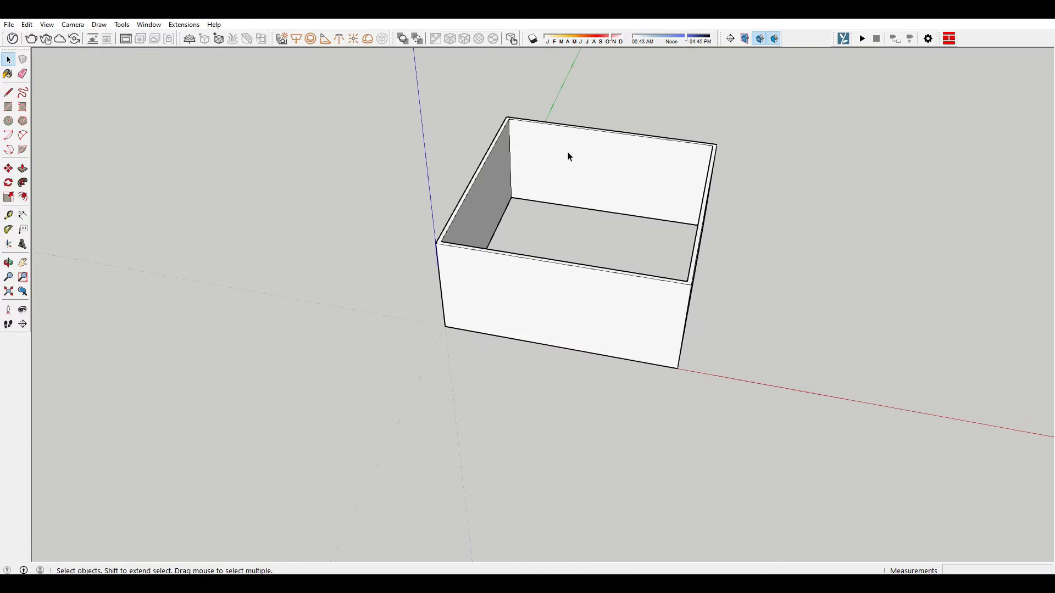
Triple-click the walls and make them a group
triple_click(570, 156)
right_click(570, 157)
click(631, 249)
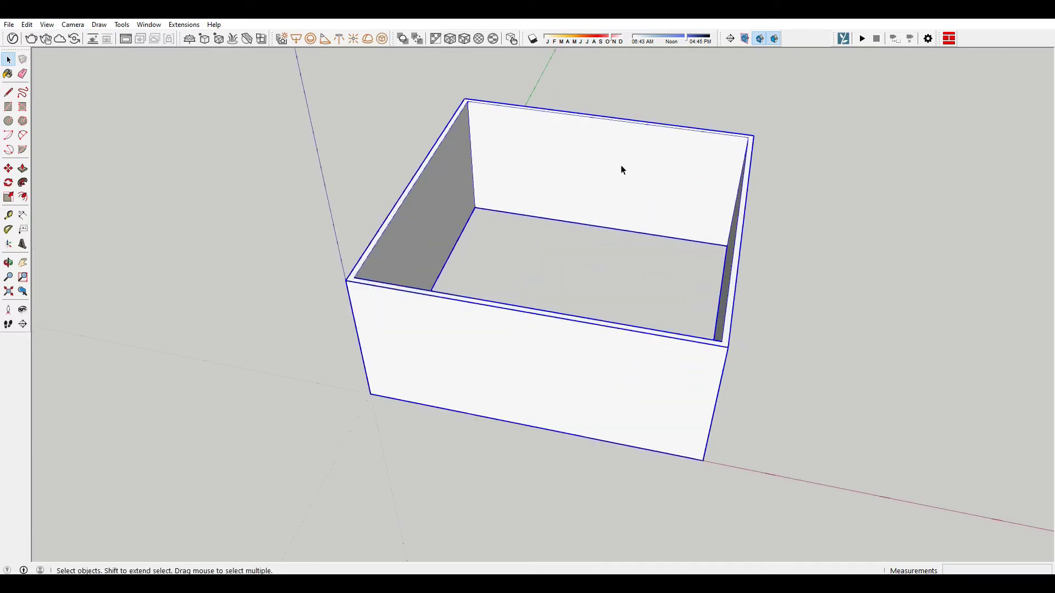
scroll(625, 327, up, 2)
scroll(626, 327, up, 3)
scroll(559, 327, down, 3)
Draw a floor rectangle under the walls, thicken it 100 mm, and group it
mouse_move(559, 327)
middle_down()
mouse_move(706, 242)
mouse_move(910, 174)
mouse_move(384, 188)
mouse_move(391, 145)
mouse_move(323, 169)
mouse_move(290, 317)
middle_up()
click(276, 343)
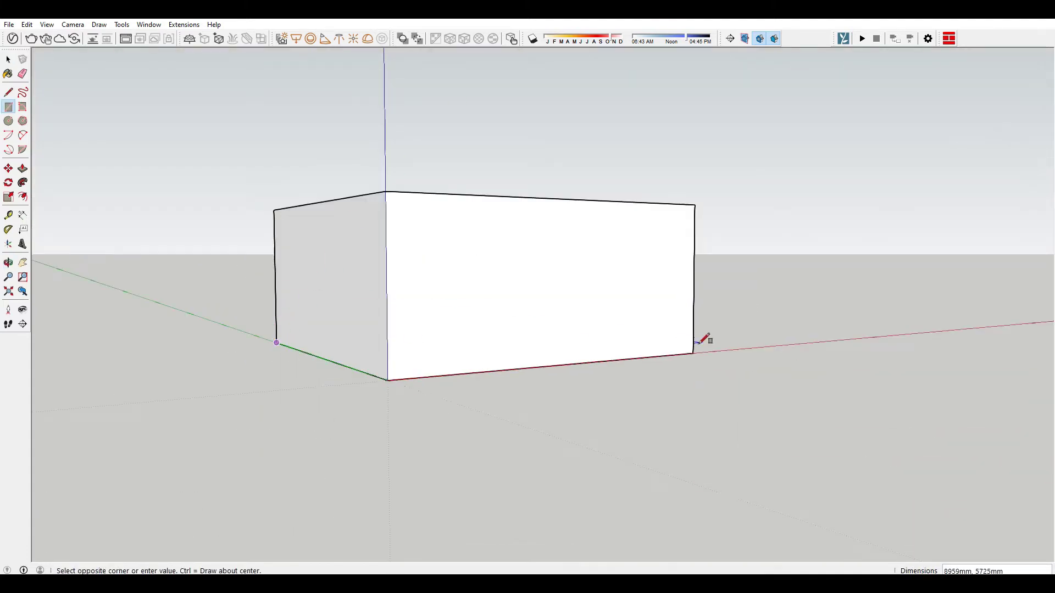
click(692, 352)
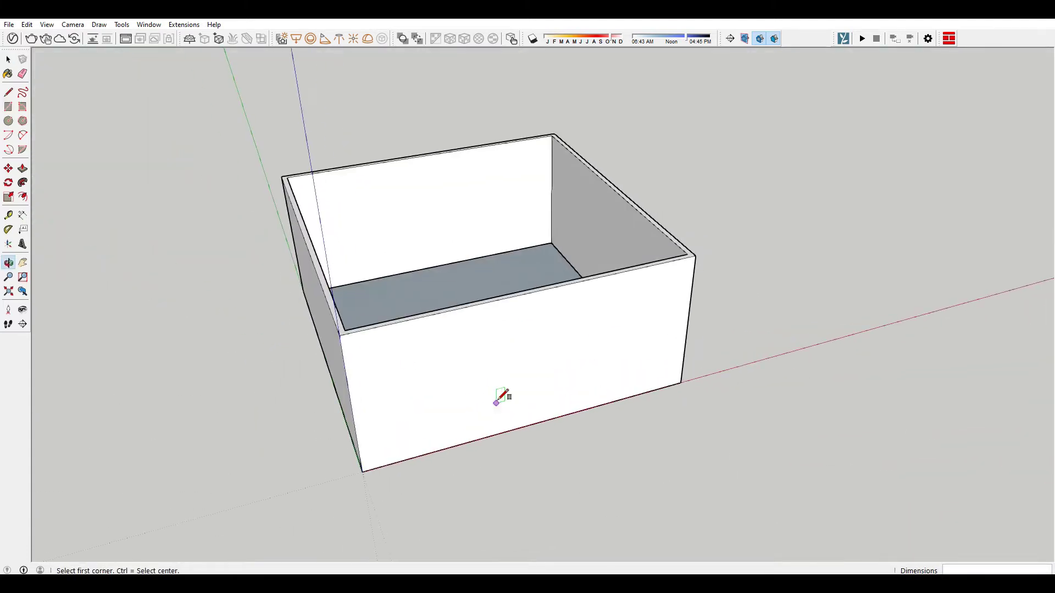
key(p)
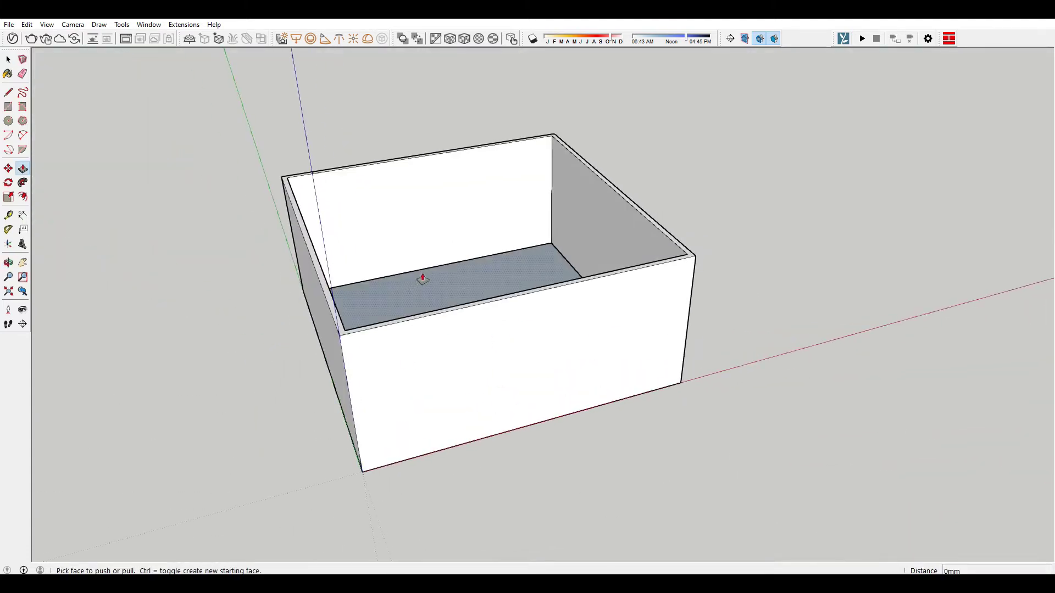
click(421, 279)
key(space)
right_click(506, 379)
click(509, 384)
Inside the walls group, start copying the back corner edge along the wall
mouse_move(509, 384)
middle_down()
mouse_move(508, 238)
mouse_move(591, 242)
middle_up()
middle_drag(457, 215, 400, 208)
scroll(401, 213, up, 2)
key(space)
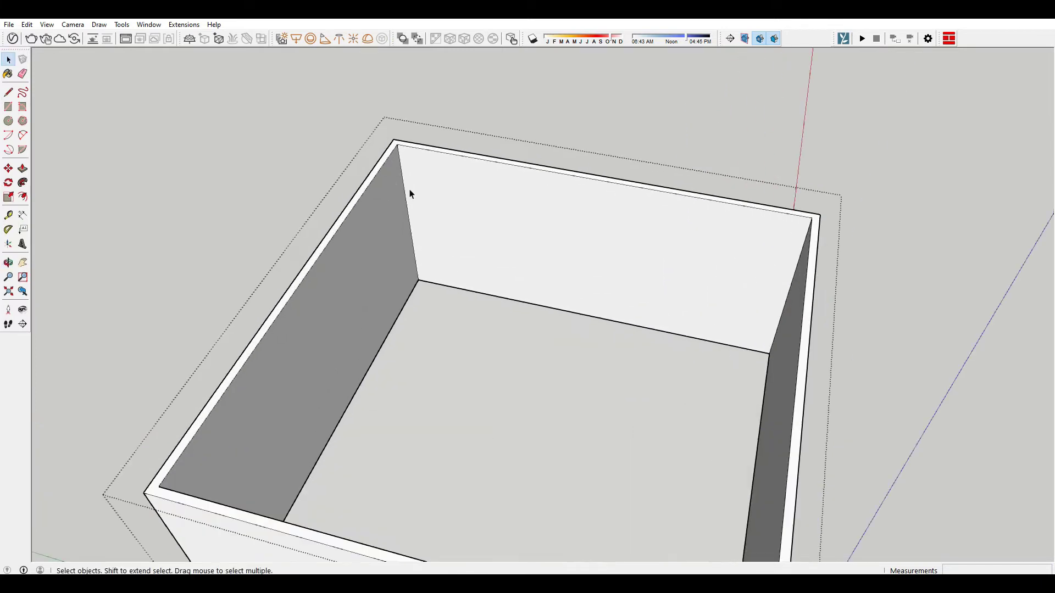
click(408, 194)
click(405, 193)
key(m)
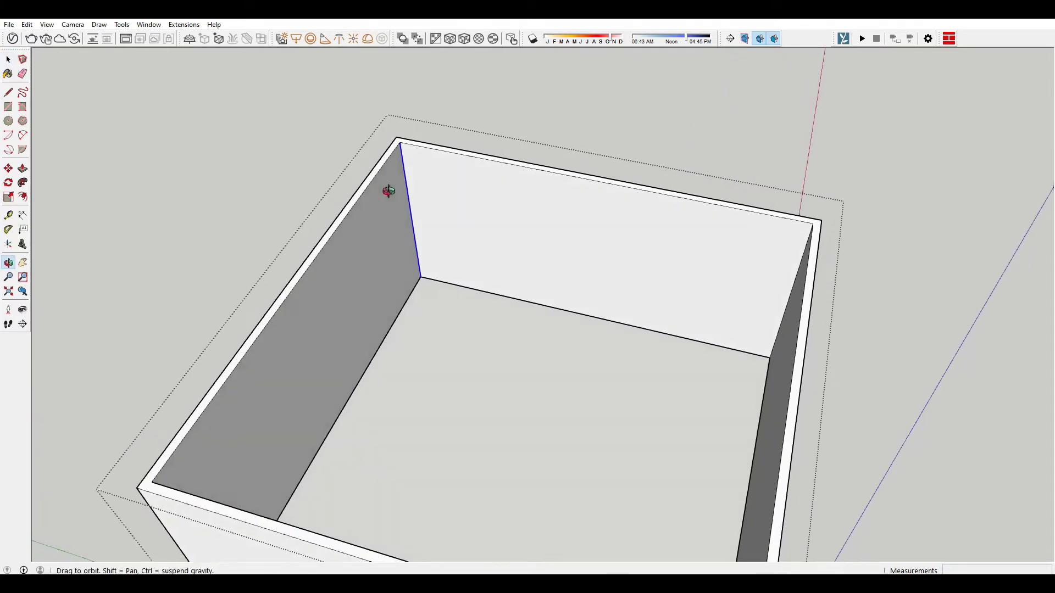
scroll(388, 189, up, 2)
key(ctrl)
click(418, 203)
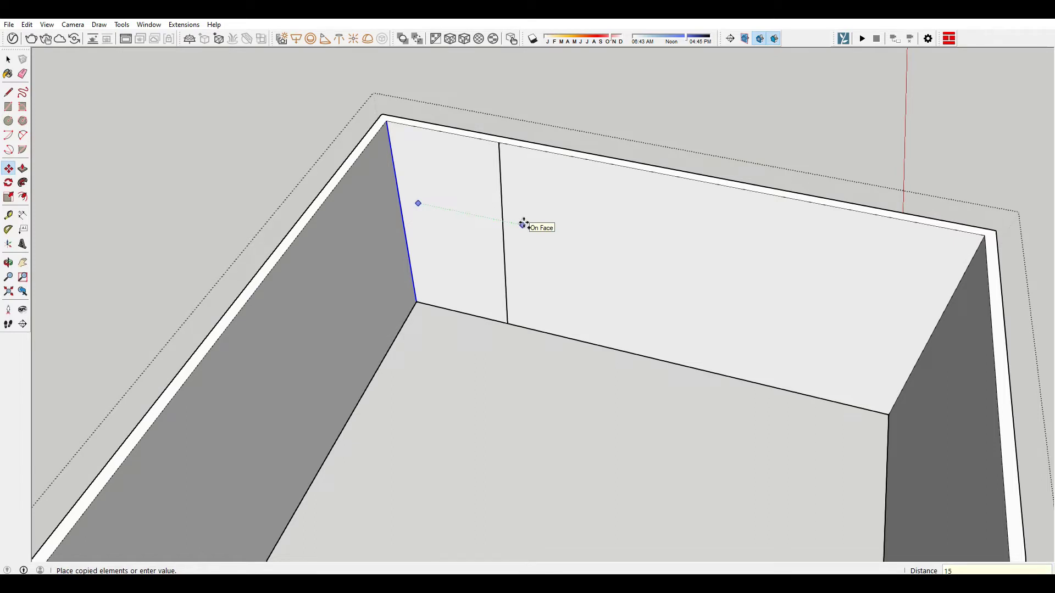
Copy the corner edge twice to mark door sides 3500 mm apart
key(Return)
key(ctrl)
click(555, 219)
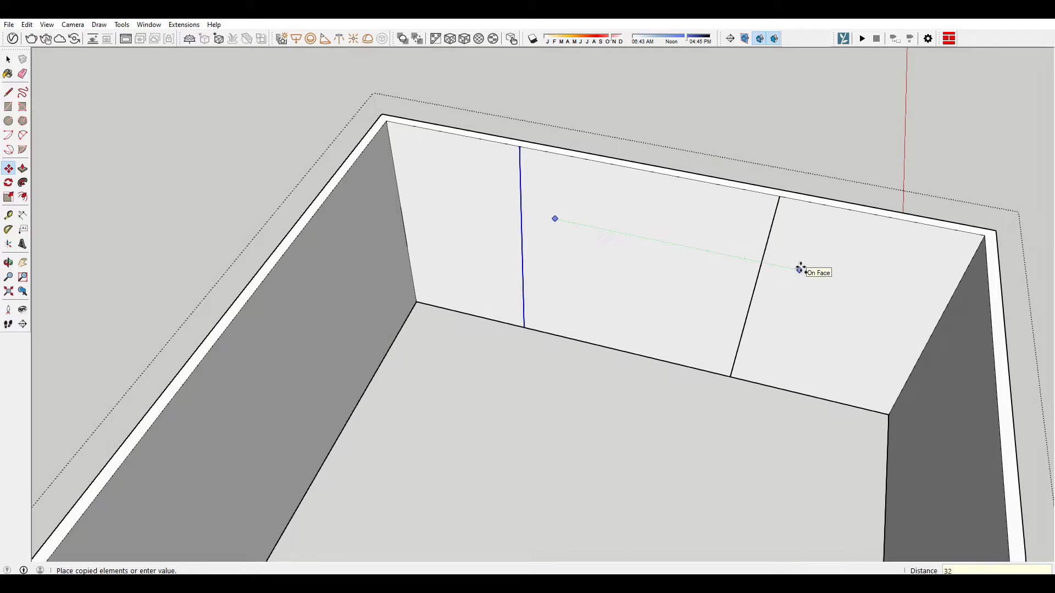
key(Return)
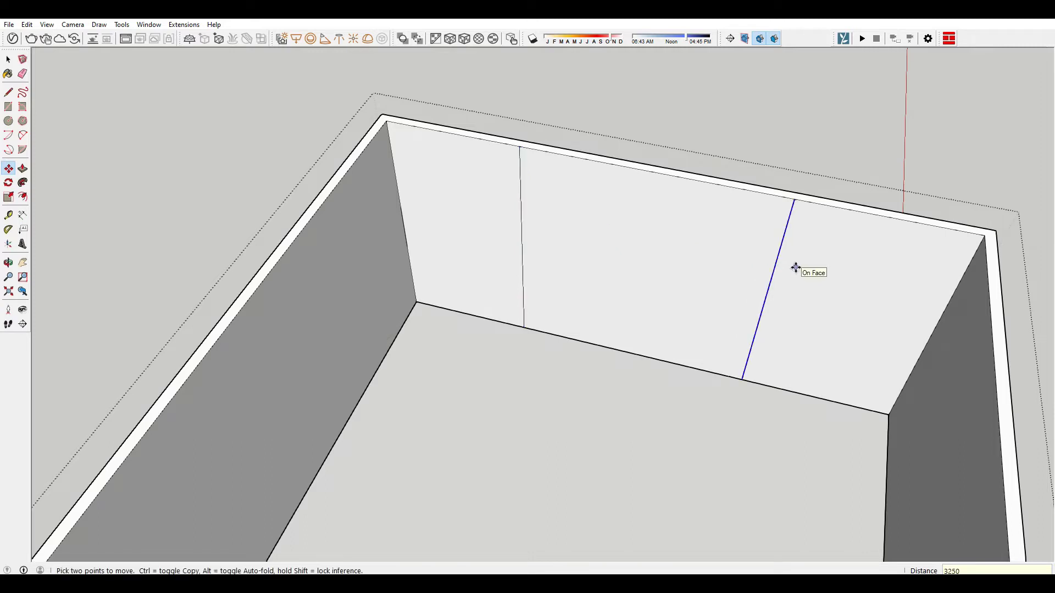
text(350)
key(Return)
middle_drag(673, 245, 596, 210)
key(space)
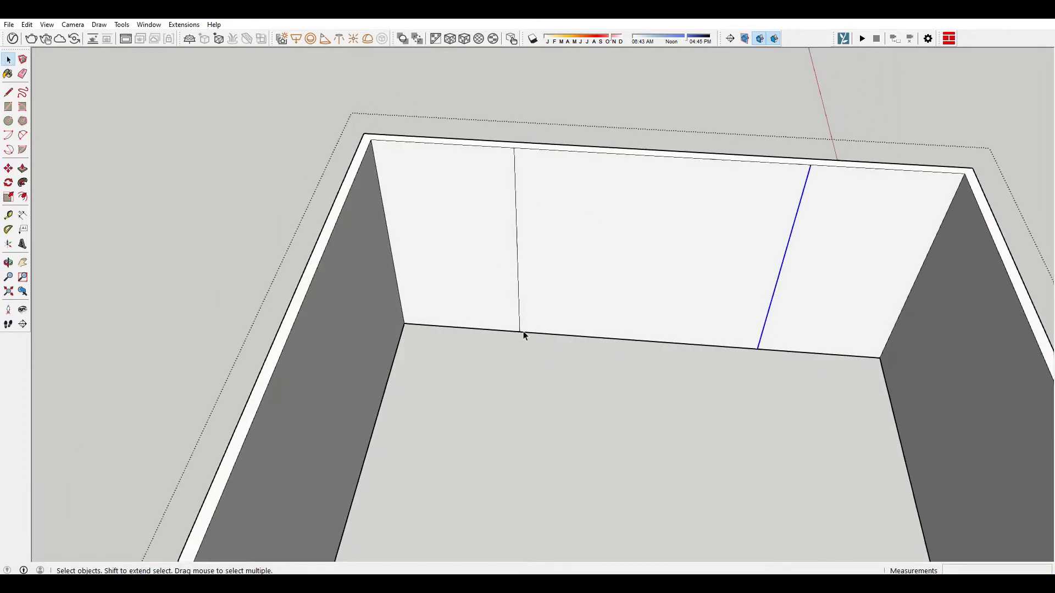
Copy the bottom edge up 2800 mm as the door head and erase the extra edge
click(546, 337)
scroll(522, 332, down, 2)
scroll(558, 325, down, 2)
key(m)
click(558, 325)
key(ctrl)
text(2800)
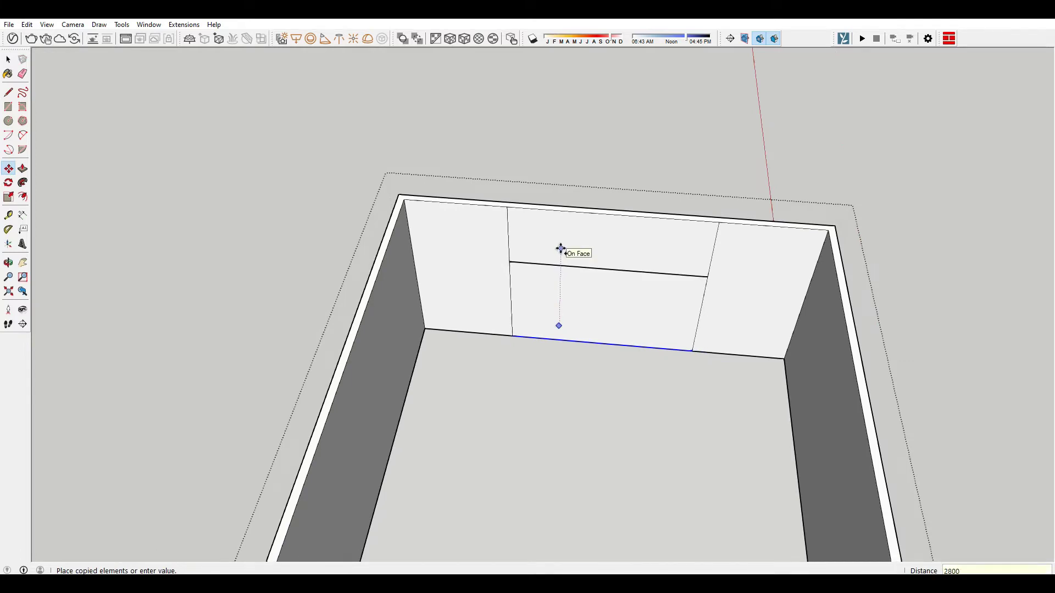
key(Return)
scroll(506, 203, up, 2)
key(e)
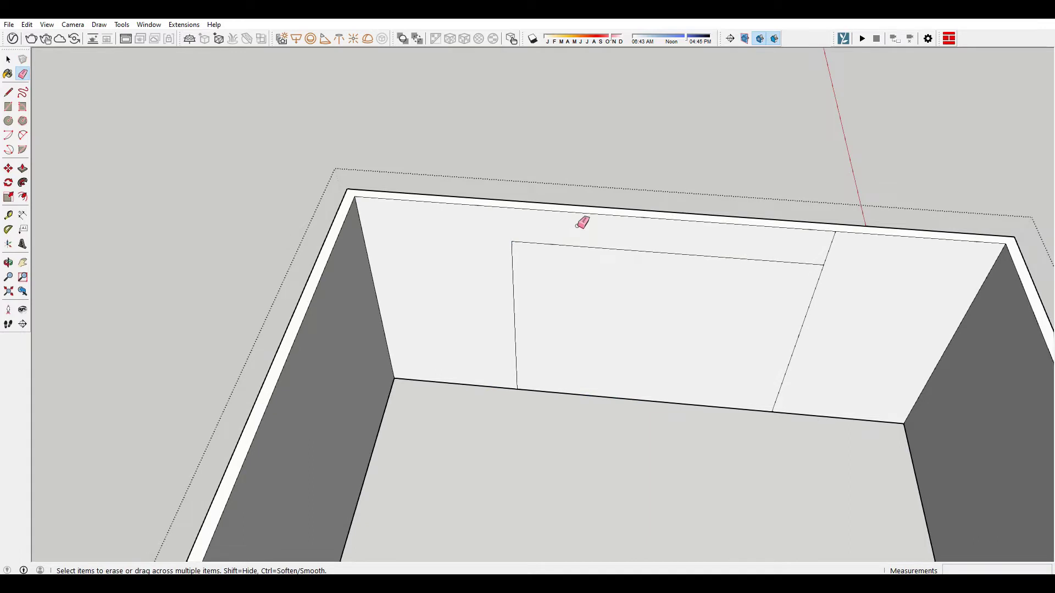
click(839, 251)
Push the doorway face 120 mm through the wall to open it
middle_drag(839, 251, 582, 233)
key(p)
drag(524, 297, 600, 291)
click(600, 289)
key(space)
middle_drag(601, 287, 762, 243)
middle_drag(954, 338, 371, 287)
Draw a rectangular door panel filling the doorway opening
scroll(384, 307, up, 3)
key(r)
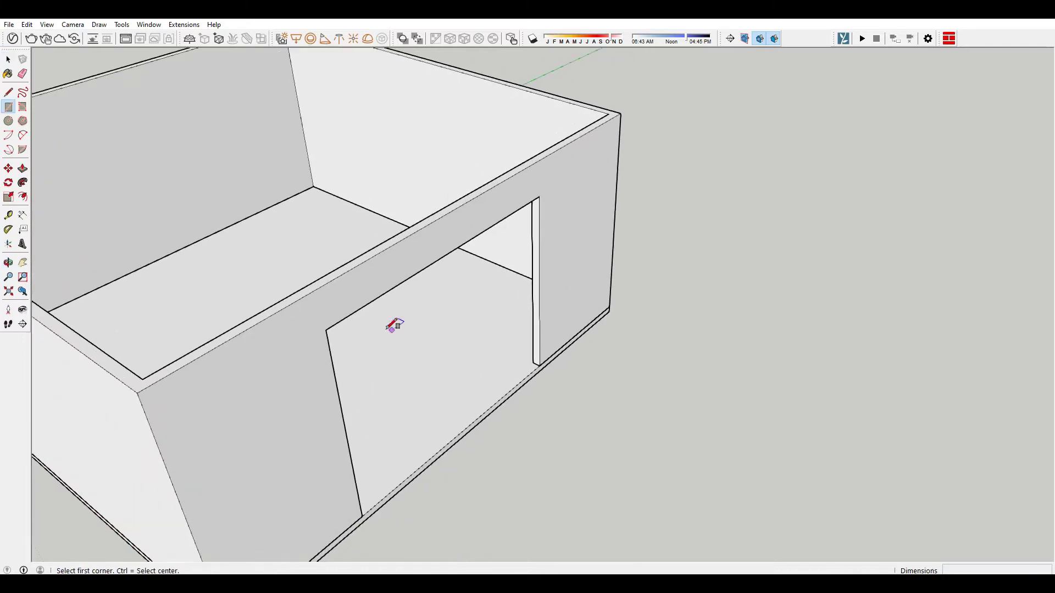
click(327, 329)
click(539, 364)
mouse_move(538, 364)
middle_down()
mouse_move(414, 370)
mouse_move(445, 313)
middle_up()
key(space)
Move-copy the door panel edge with /3 to divide it into three equal panels
triple_click(536, 243)
click(537, 245)
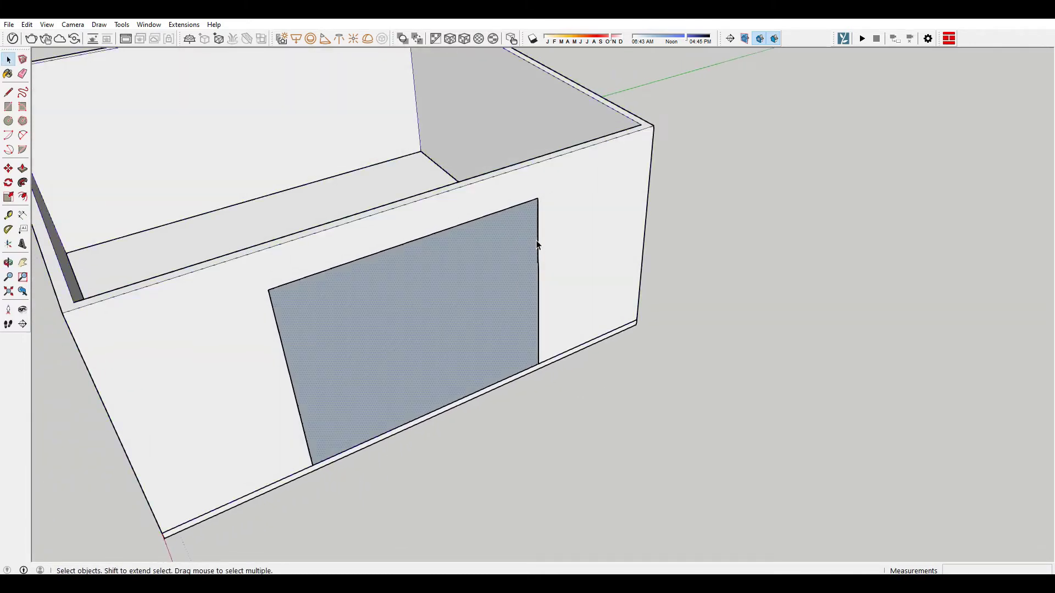
scroll(537, 245, down, 3)
key(m)
scroll(538, 219, down, 2)
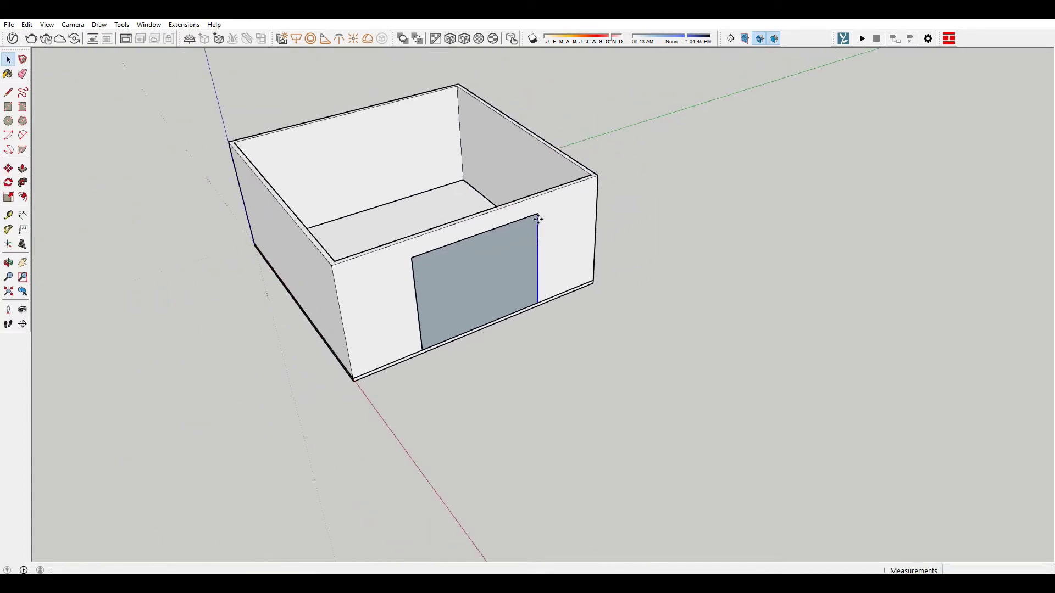
scroll(538, 217, down, 1)
click(537, 214)
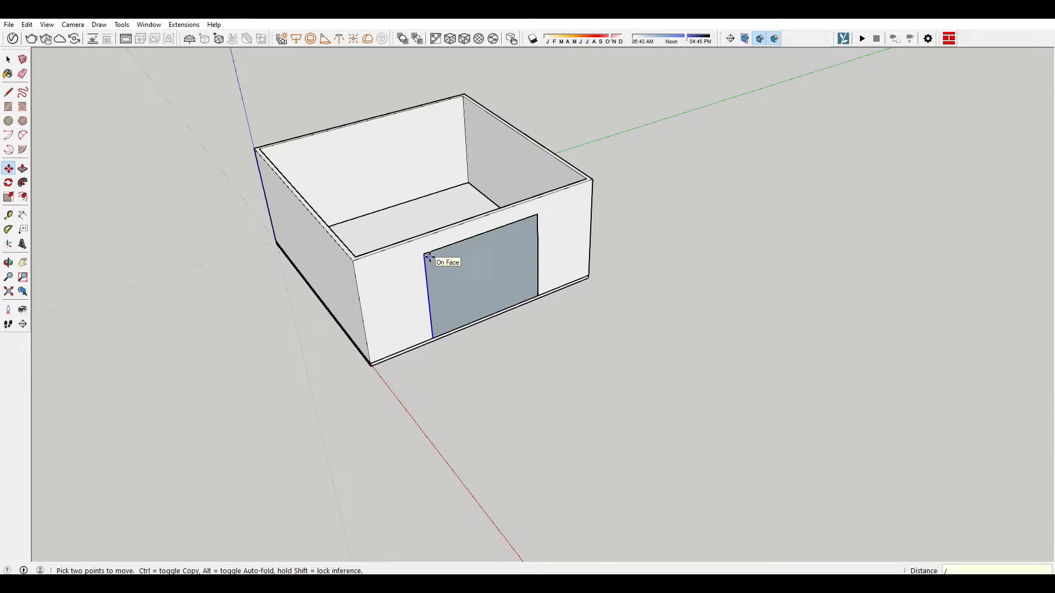
text(3)
key(Return)
key(space)
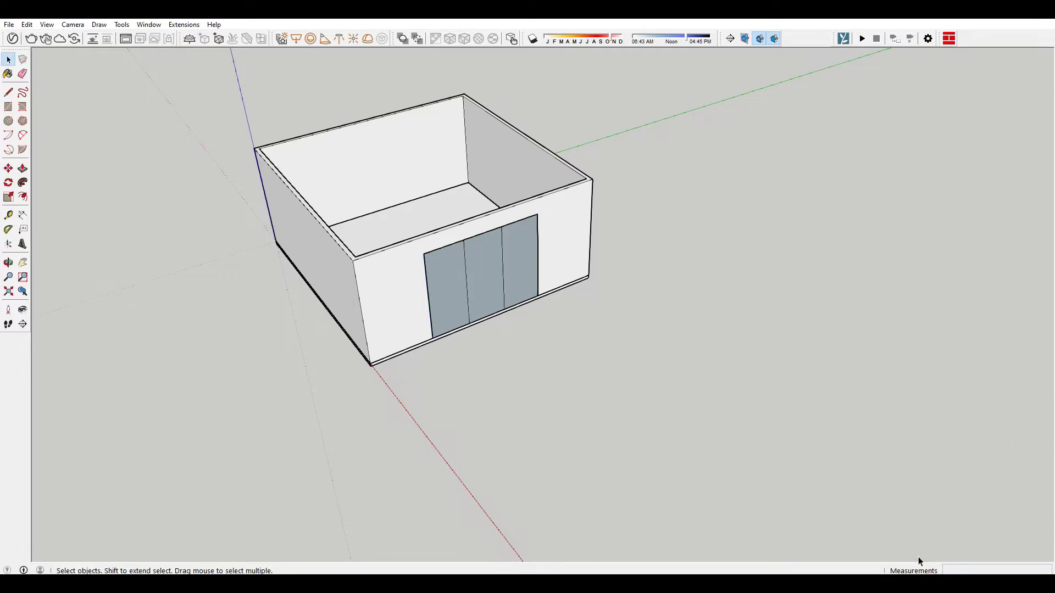
Begin offsetting an inset outline inside the right-hand door panel
scroll(496, 266, up, 2)
scroll(548, 271, up, 2)
key(f)
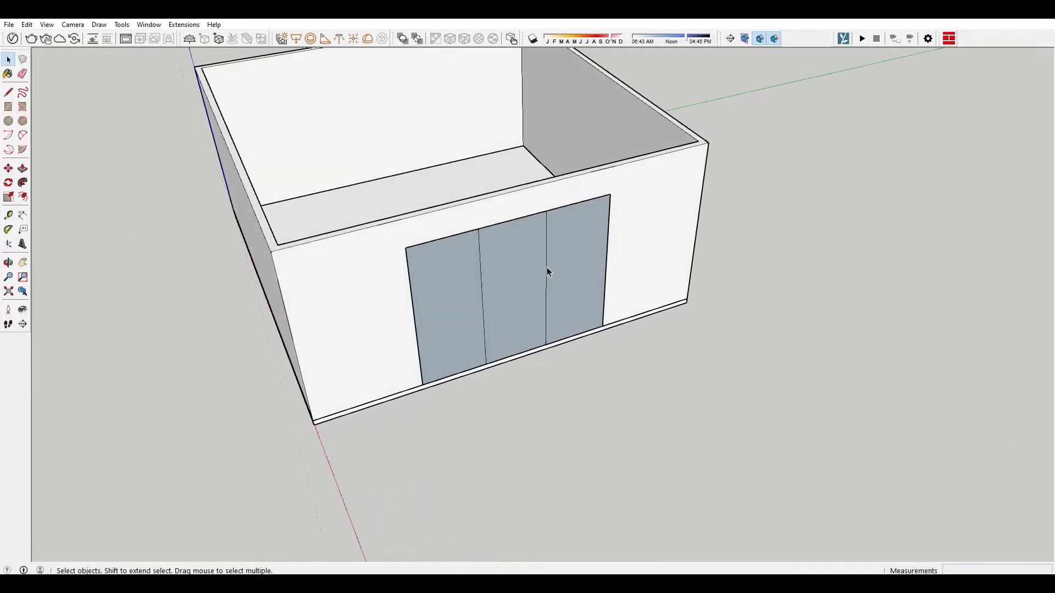
scroll(553, 222, up, 3)
click(534, 220)
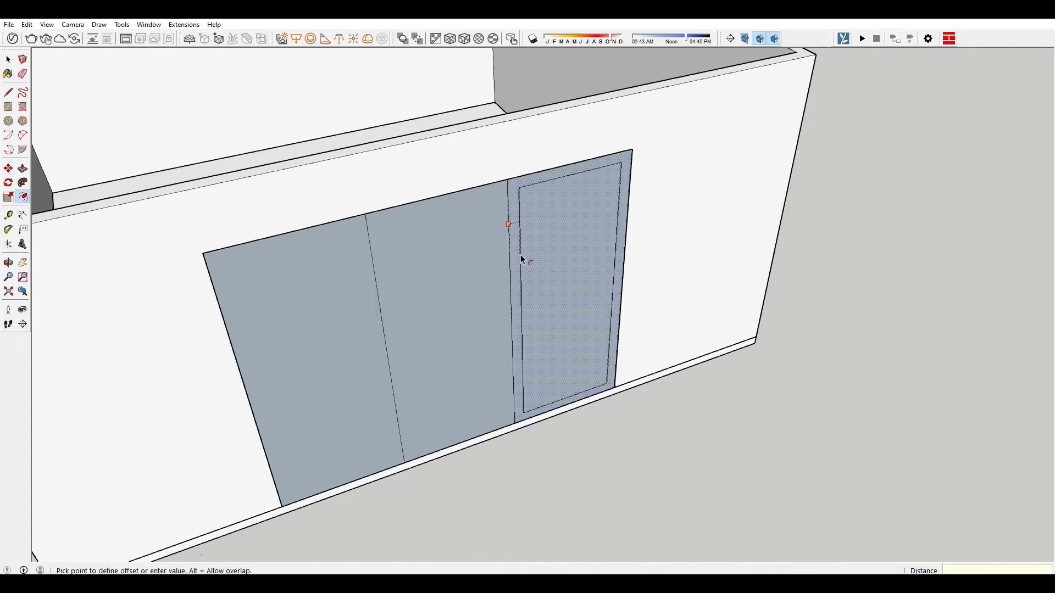
Inset the right door panel by 60 and delete its inner face to open the frame
text(60)
key(Return)
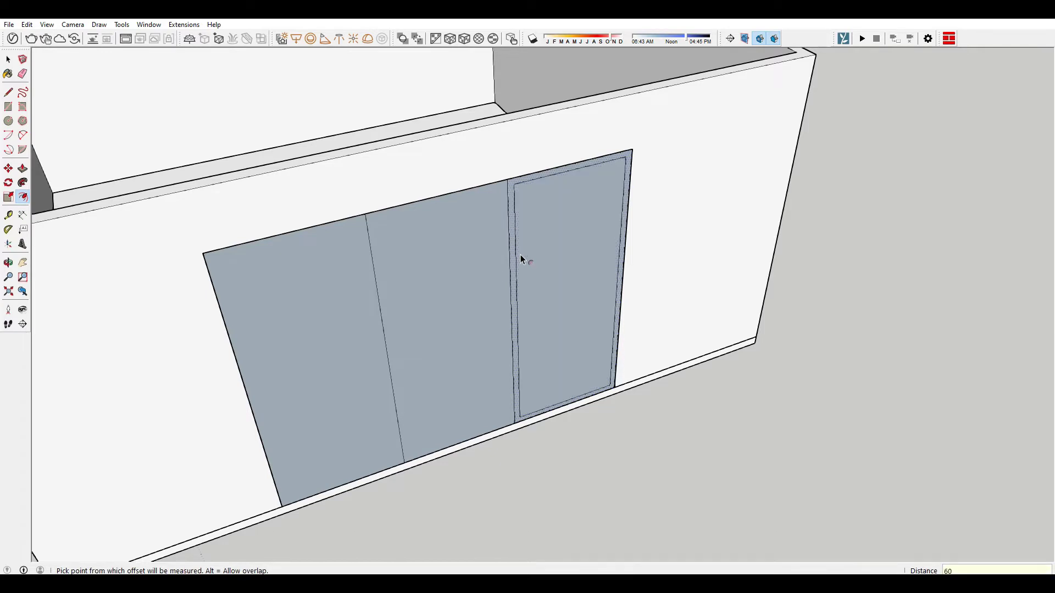
scroll(520, 255, up, 2)
key(space)
click(522, 197)
key(Delete)
mouse_move(521, 204)
middle_down()
mouse_move(504, 181)
mouse_move(555, 344)
middle_up()
Push/Pull the frame's jamb face to extrude it
key(p)
scroll(584, 371, up, 2)
scroll(658, 350, up, 3)
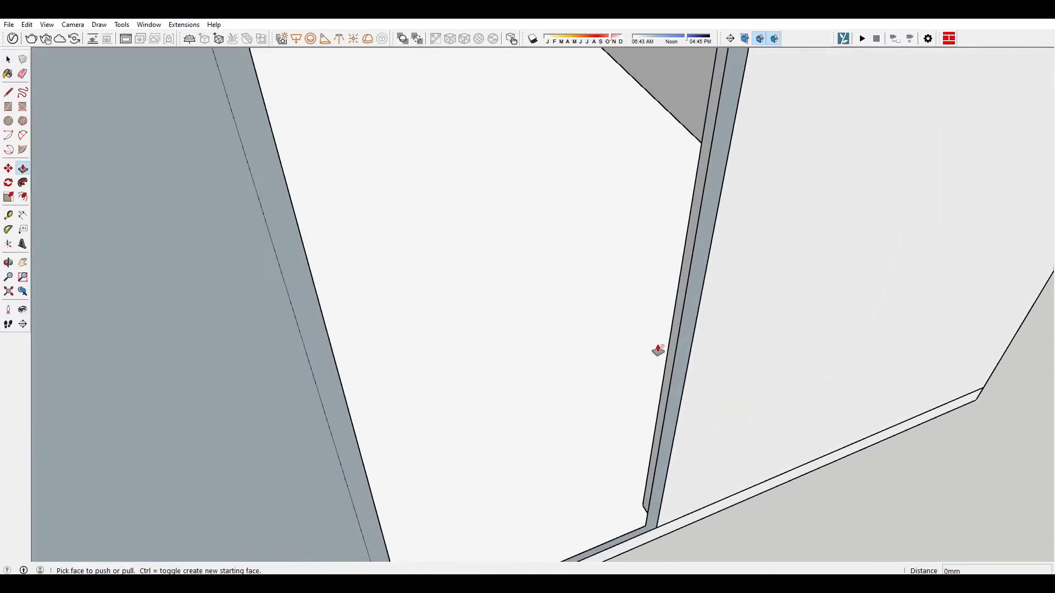
click(658, 350)
scroll(658, 350, up, 1)
scroll(658, 350, down, 1)
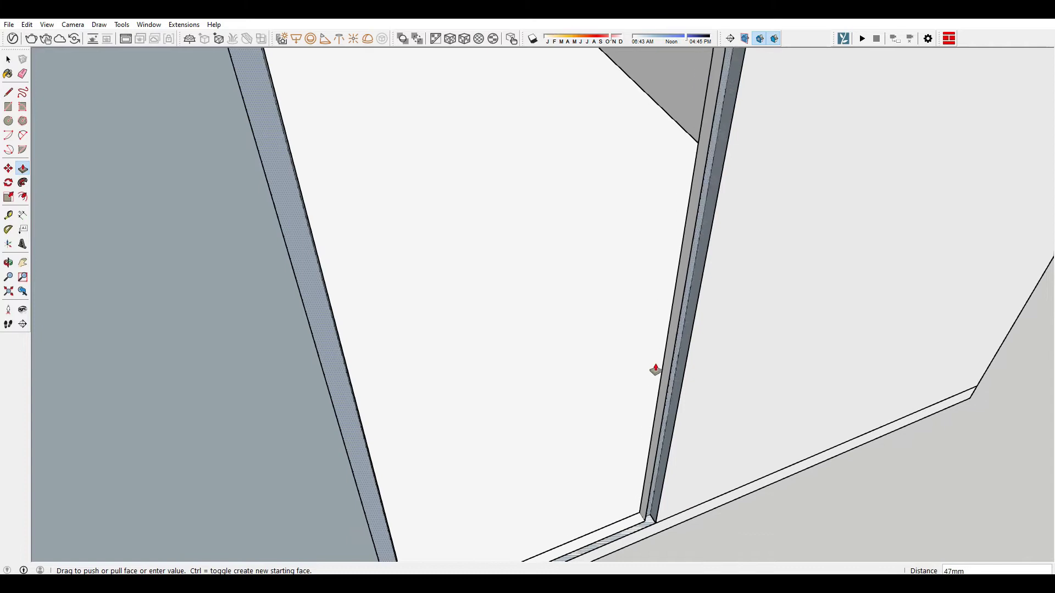
click(681, 411)
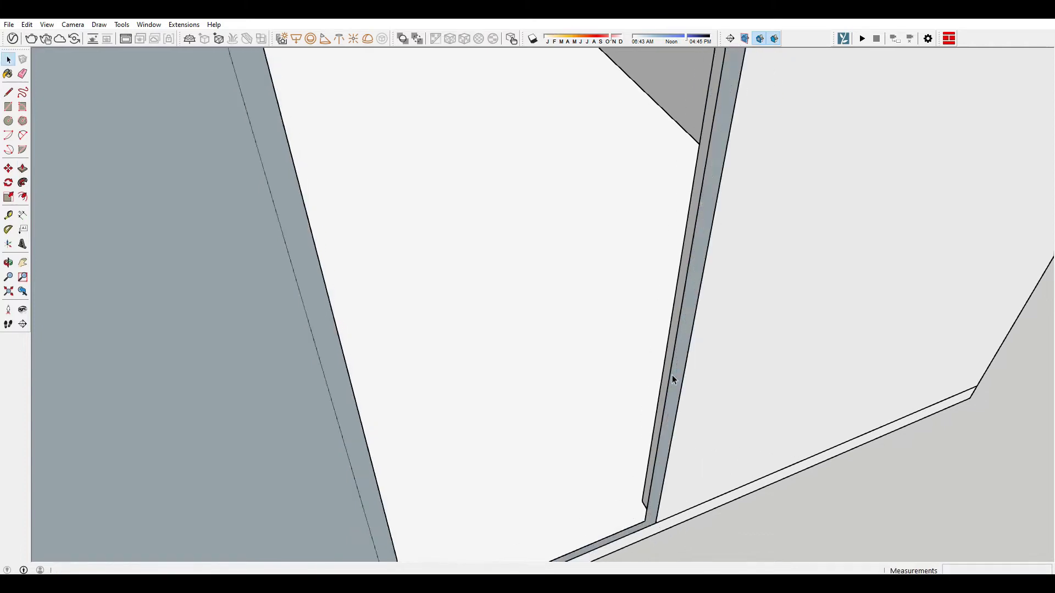
scroll(671, 374, down, 3)
Make the door frame face and its edges into a group
key(space)
double_click(681, 352)
right_click(684, 345)
click(727, 438)
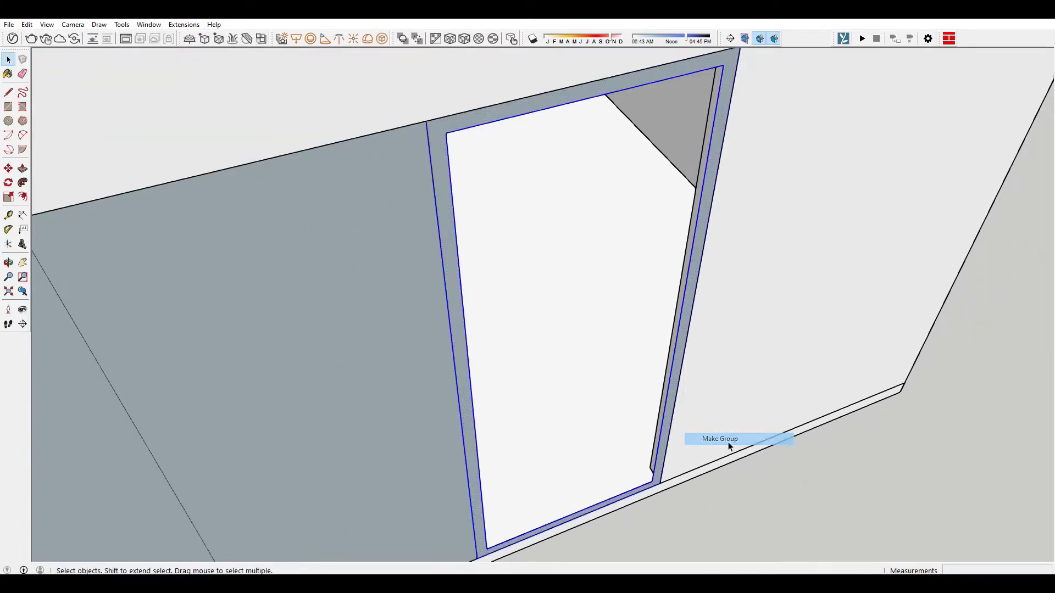
scroll(431, 235, up, 5)
Push the frame face outward to a depth of 100
mouse_move(431, 235)
middle_down()
mouse_move(423, 242)
mouse_move(457, 262)
middle_up()
scroll(457, 262, down, 5)
key(p)
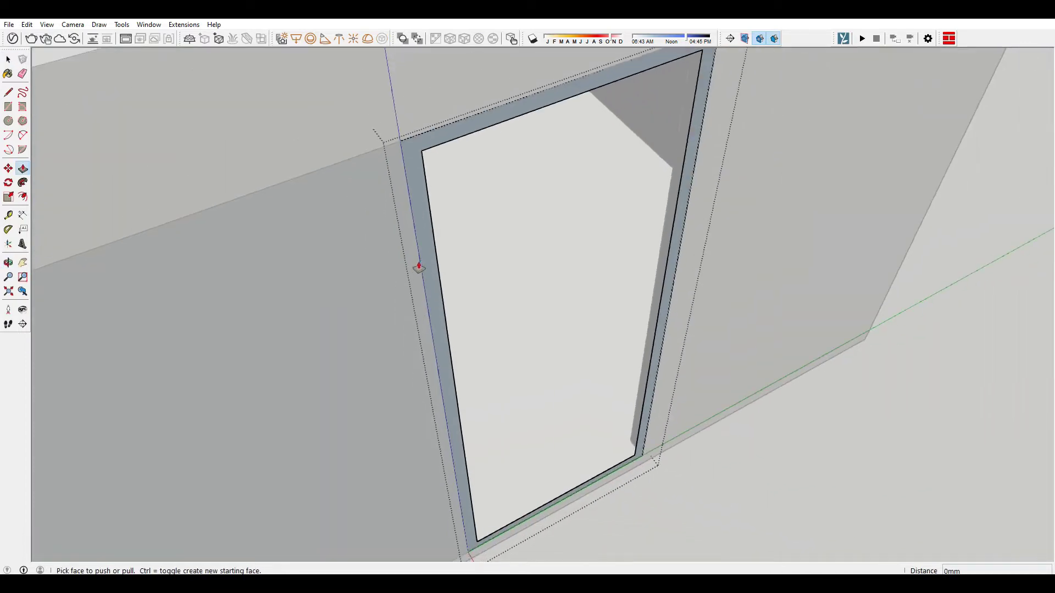
click(420, 265)
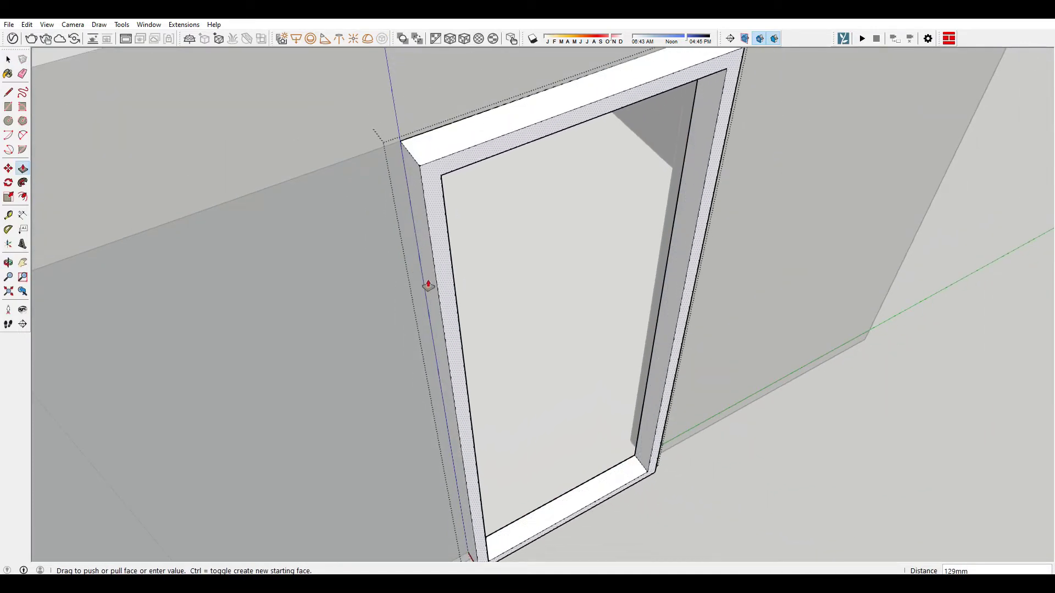
text(100)
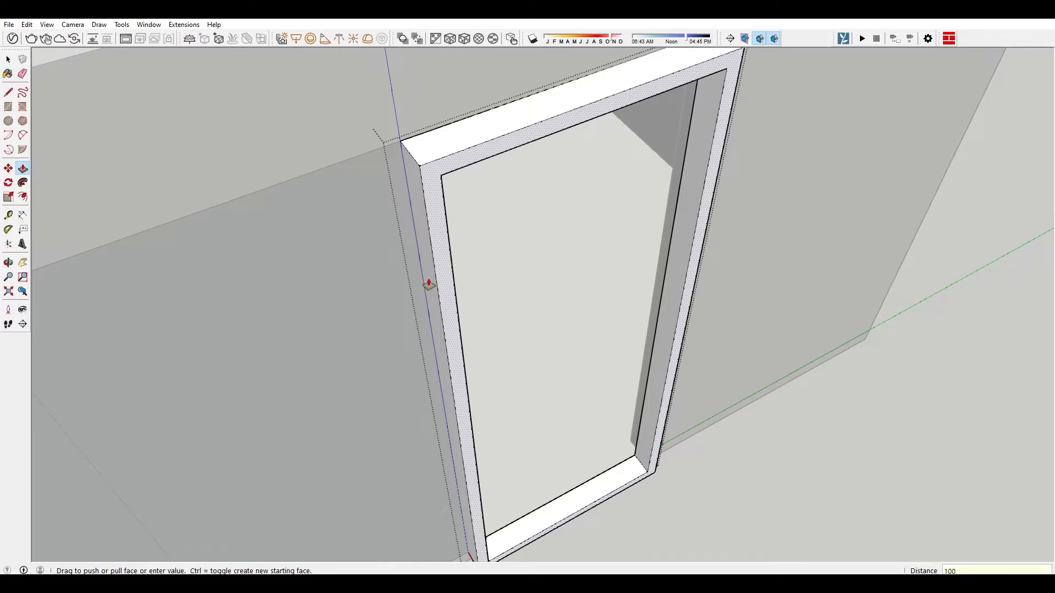
key(Return)
scroll(431, 297, down, 5)
Draw a rectangle pane from the opening's bottom-left to top-right corner inside the frame
middle_drag(670, 396, 634, 380)
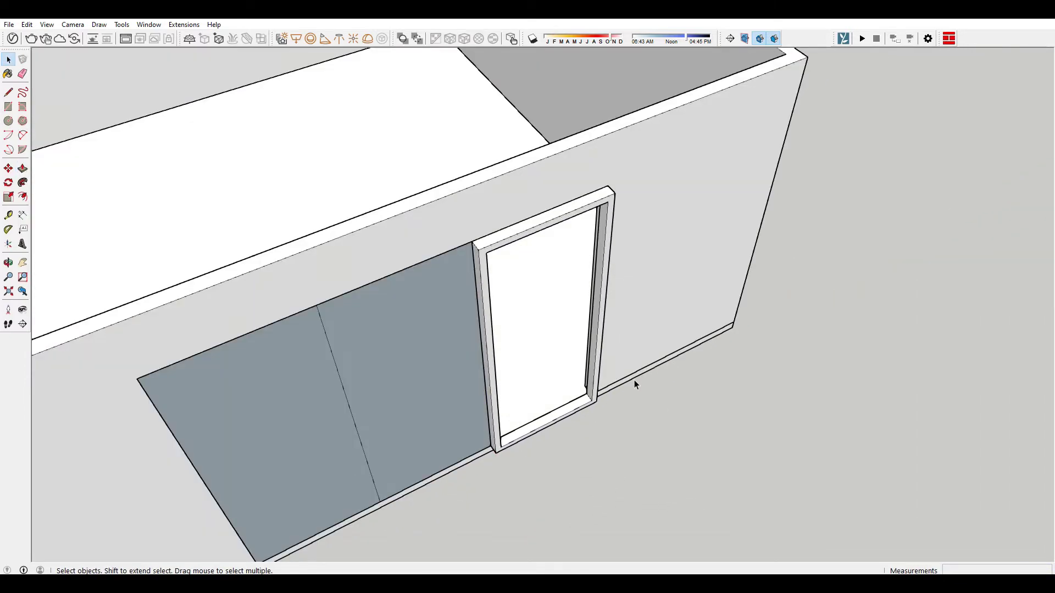
scroll(494, 303, up, 3)
scroll(494, 303, down, 3)
mouse_move(343, 328)
middle_down()
mouse_move(480, 415)
mouse_move(475, 400)
mouse_move(391, 431)
middle_up()
scroll(480, 415, up, 4)
key(r)
scroll(467, 435, up, 3)
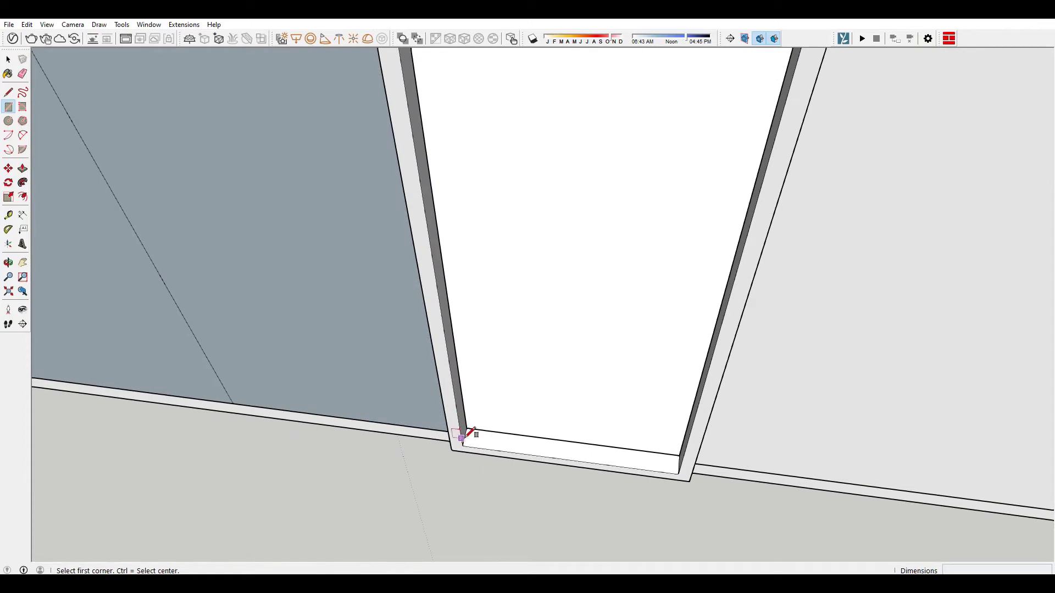
click(464, 436)
scroll(452, 404, down, 5)
middle_drag(453, 405, 732, 137)
scroll(680, 122, up, 3)
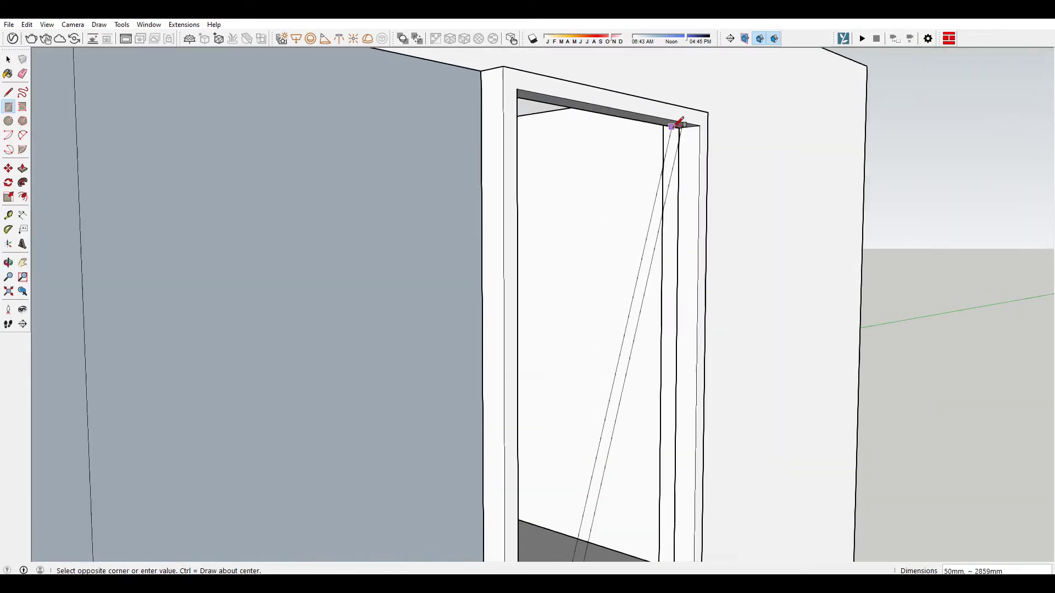
scroll(692, 124, up, 2)
click(693, 124)
scroll(693, 124, down, 5)
Make the new pane face its own group
key(space)
right_click(624, 188)
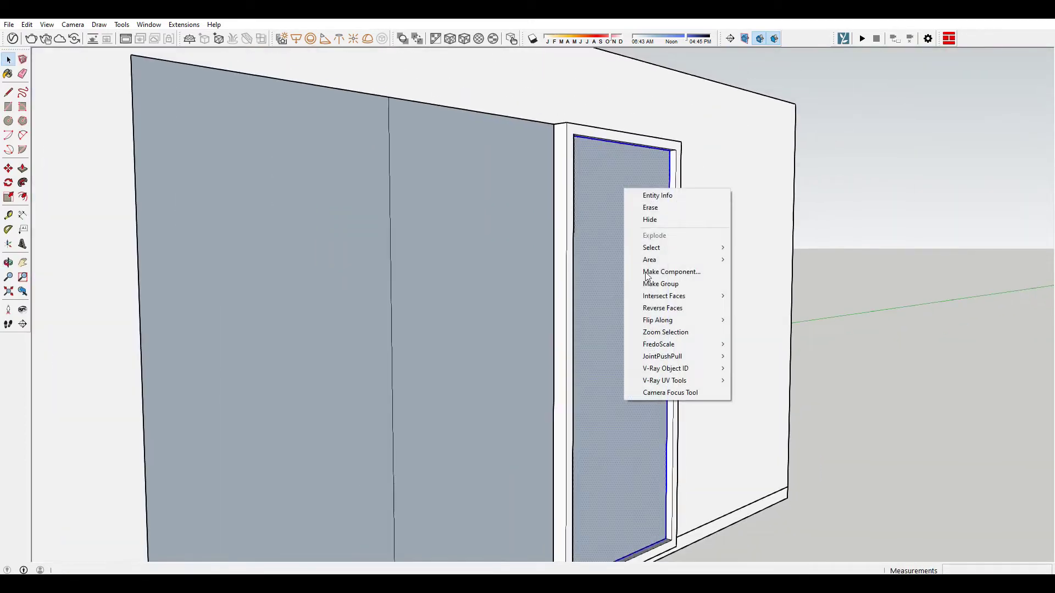
click(669, 290)
mouse_move(669, 290)
middle_down()
mouse_move(506, 284)
mouse_move(529, 278)
mouse_move(628, 294)
middle_up()
scroll(509, 181, up, 2)
scroll(396, 169, down, 2)
scroll(519, 265, up, 2)
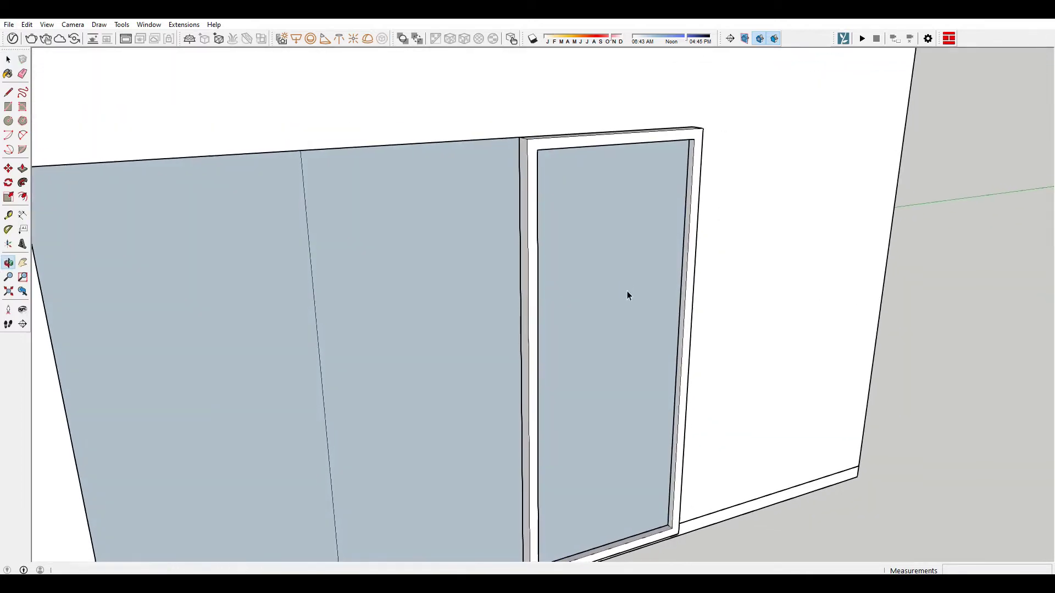
In the V-Ray Asset Editor, expand the material library and browse the Glass category
click(13, 39)
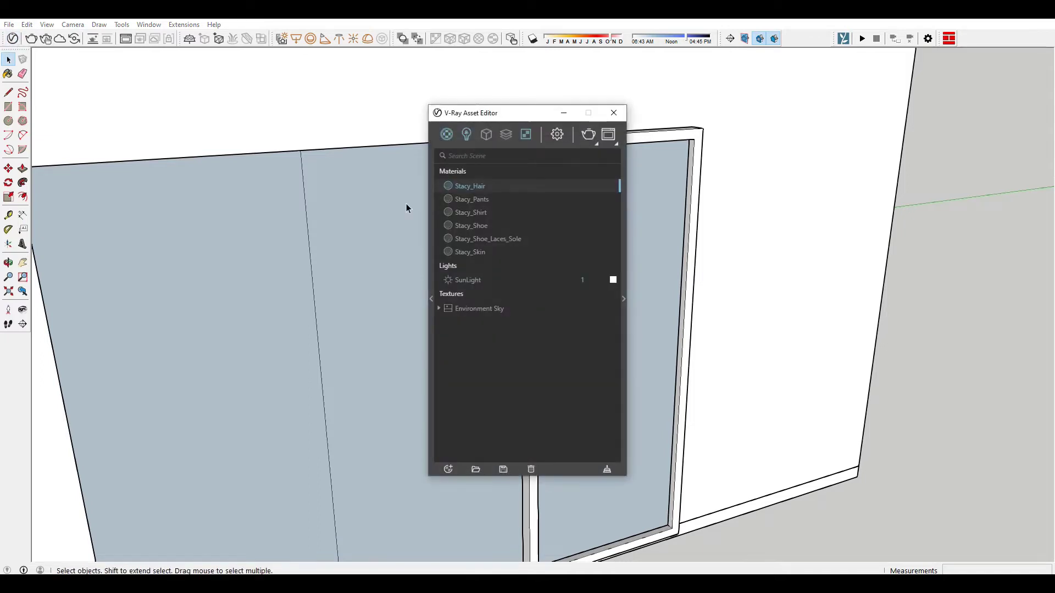
click(431, 301)
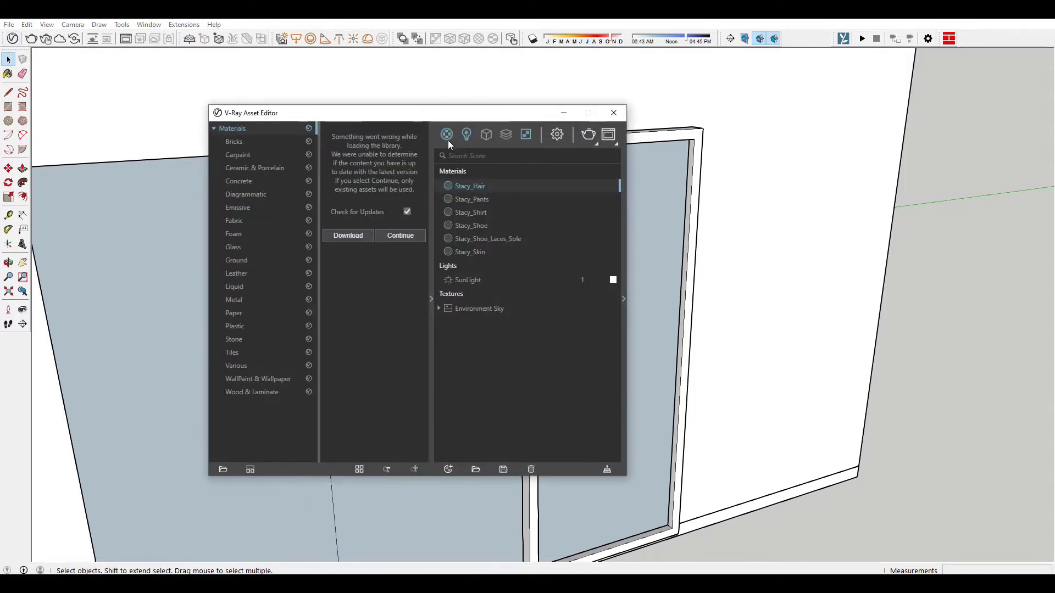
drag(413, 119, 444, 129)
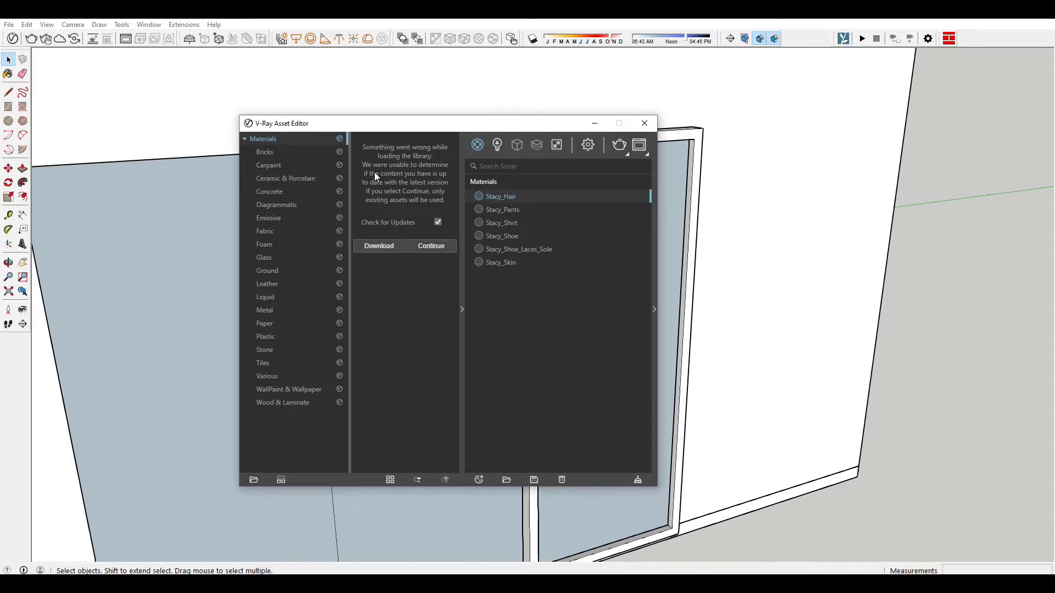
click(275, 257)
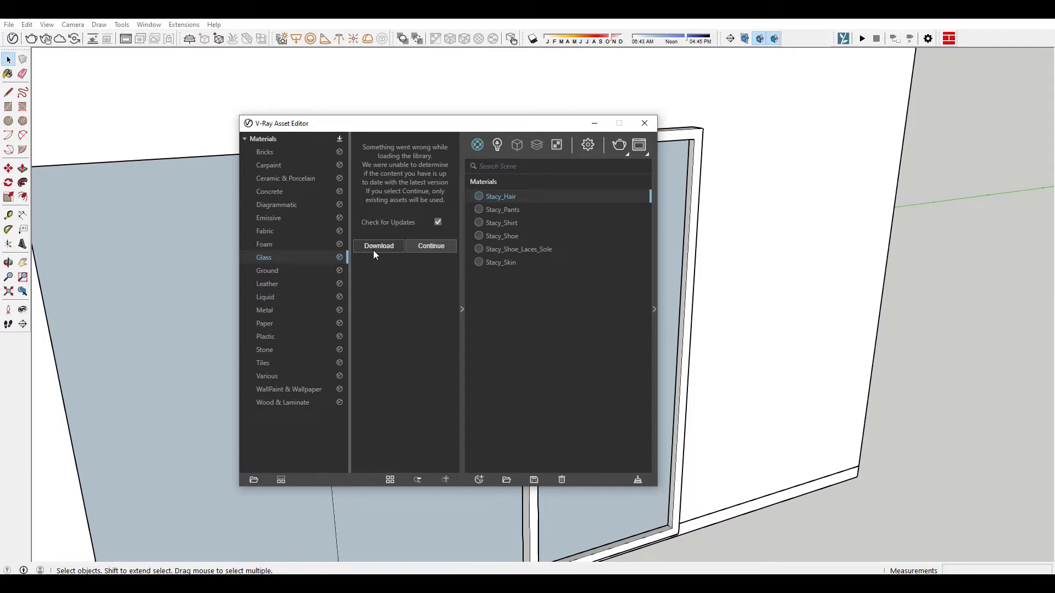
click(424, 250)
scroll(404, 297, down, 1)
scroll(394, 313, down, 2)
scroll(394, 314, down, 2)
scroll(394, 313, down, 2)
scroll(394, 311, down, 2)
scroll(393, 311, down, 2)
Add Glass_Window_Neutral to the scene materials and apply it to the selected pane
drag(387, 298, 610, 340)
right_click(512, 196)
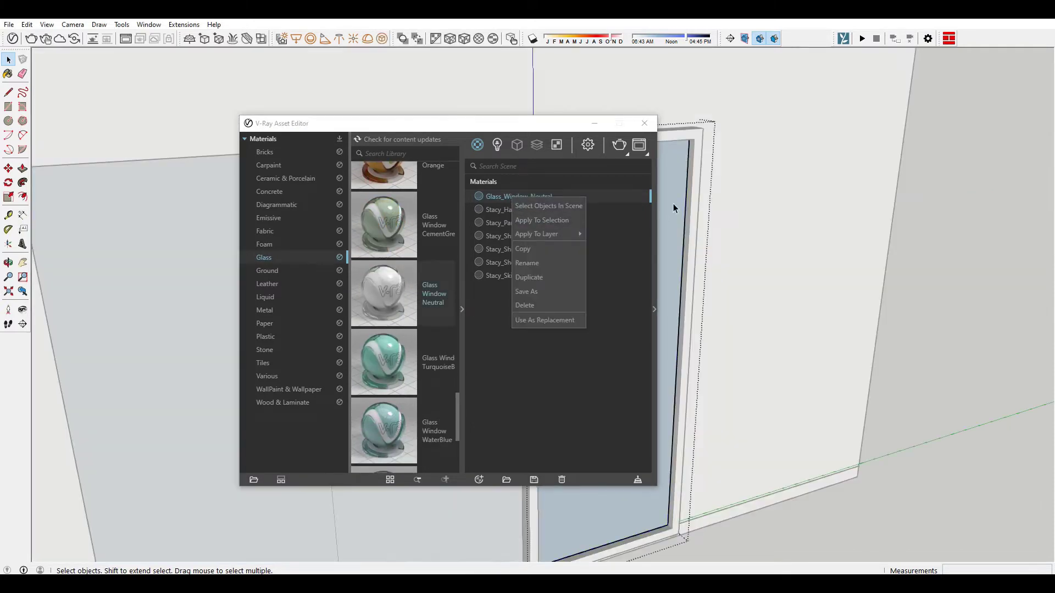
click(544, 220)
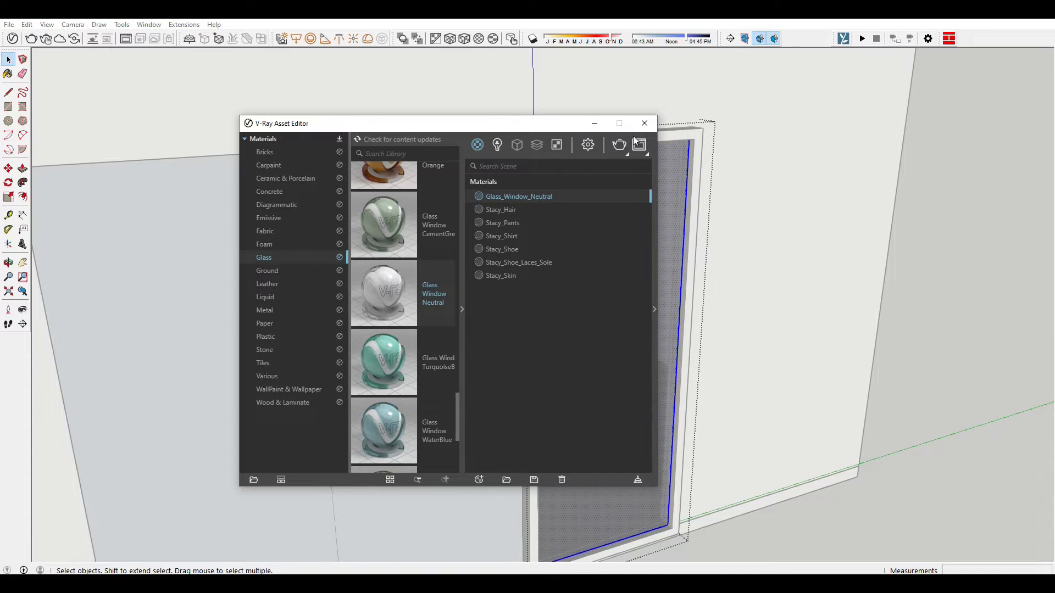
click(644, 123)
scroll(503, 252, down, 8)
click(469, 258)
Delete the two plain left door panels
middle_drag(469, 258, 516, 257)
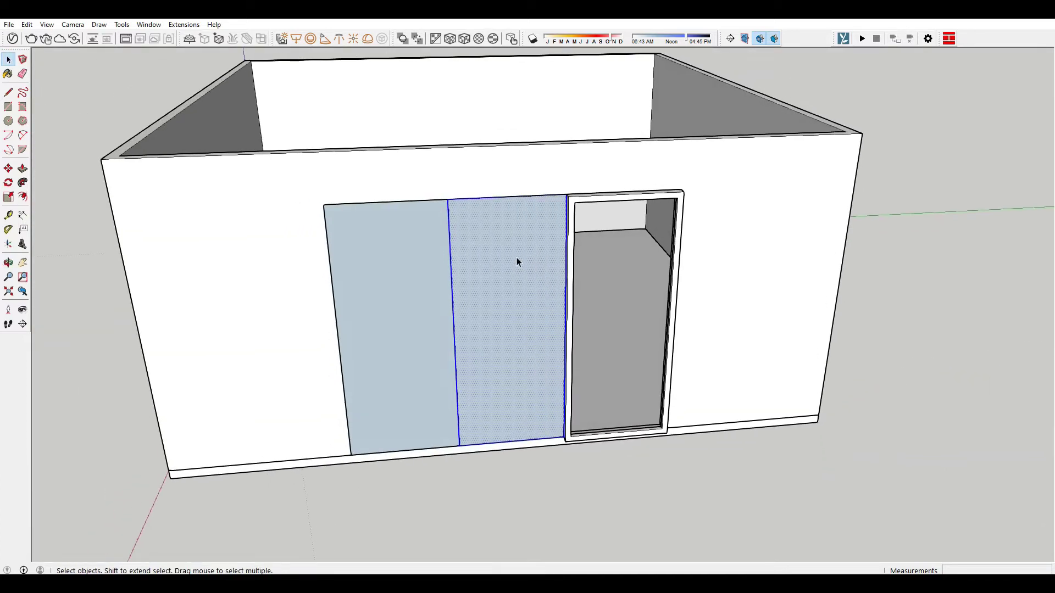
key(Delete)
scroll(581, 219, up, 3)
scroll(571, 217, up, 3)
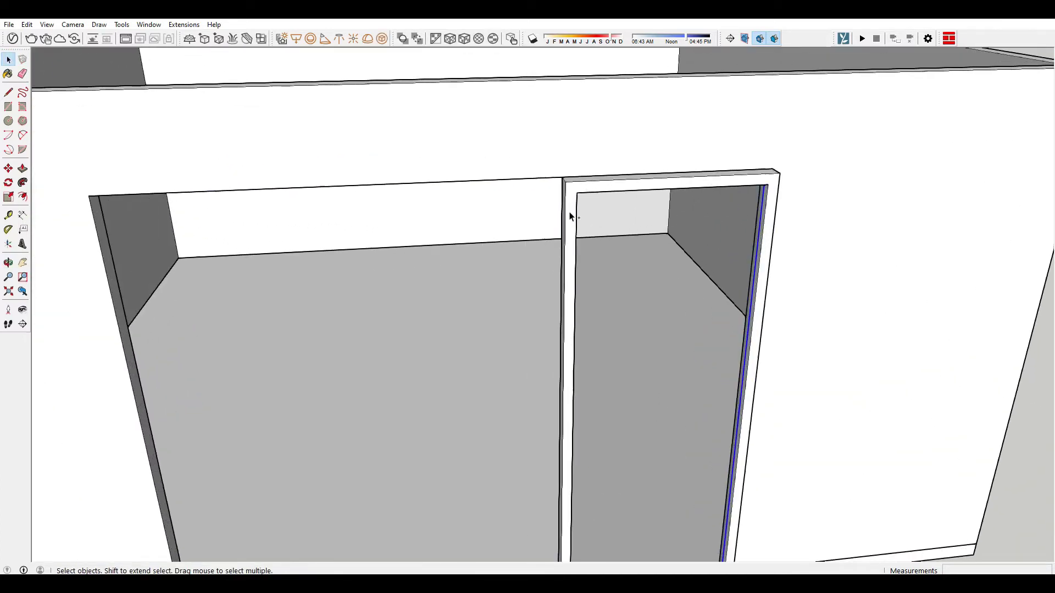
Begin a Ctrl-copy of the window frame from its bottom corner, then cancel it
right_click(570, 215)
click(606, 319)
scroll(594, 278, down, 5)
middle_drag(594, 278, 592, 334)
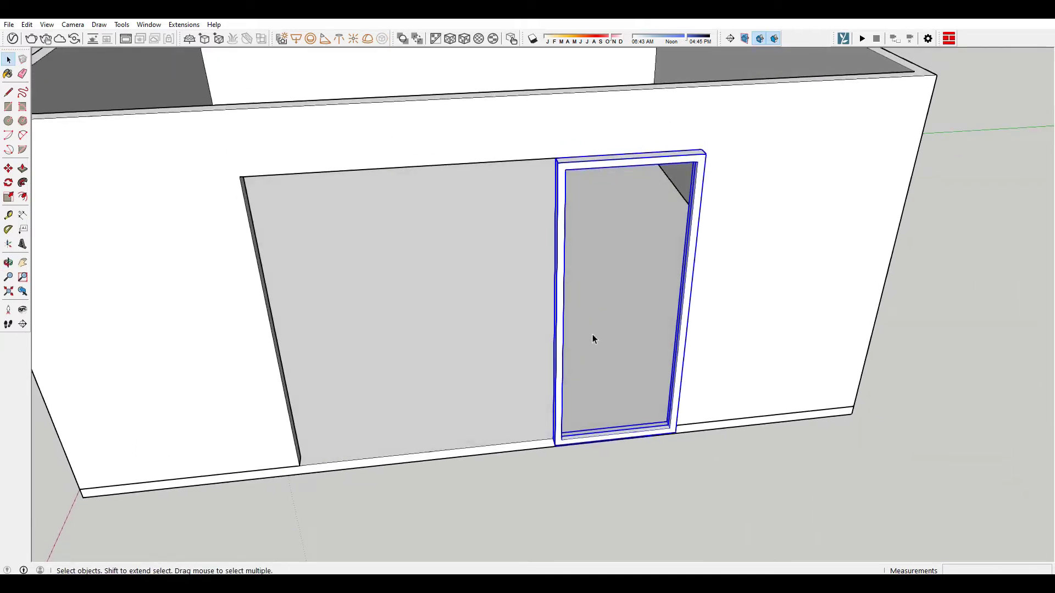
scroll(669, 434, up, 6)
key(m)
scroll(669, 434, down, 2)
click(697, 440)
key(ctrl)
middle_drag(466, 384, 484, 484)
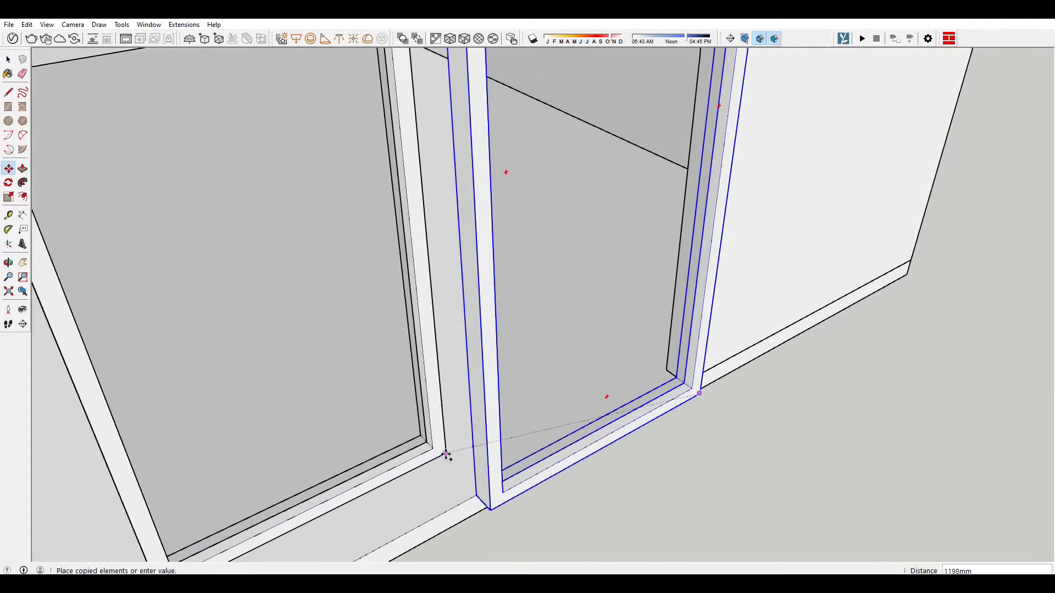
scroll(492, 464, up, 2)
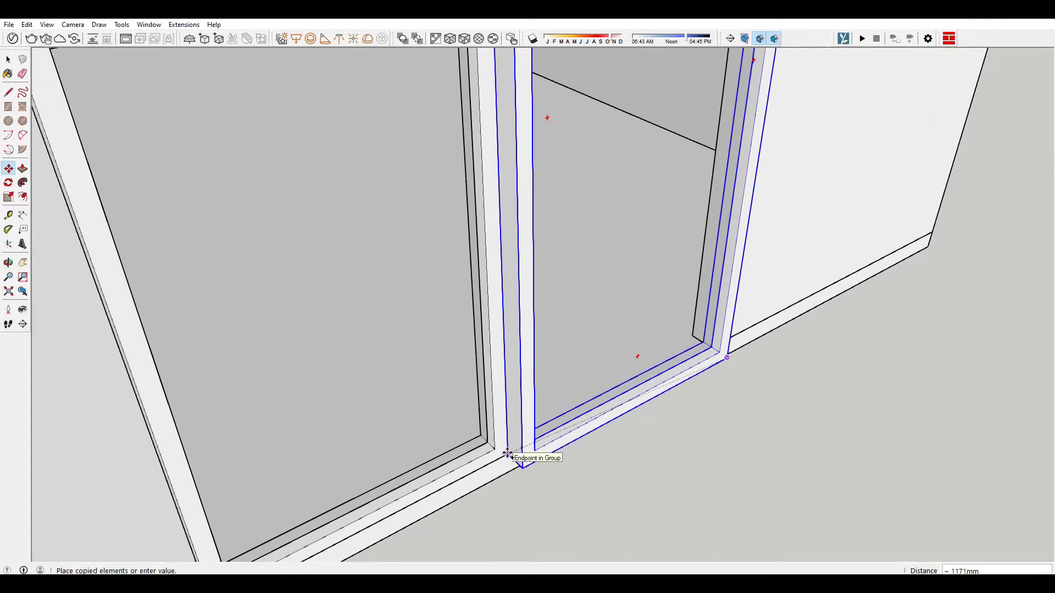
key(space)
Copy the glazed window frame into the bay beside the original
key(m)
scroll(717, 339, up, 2)
scroll(731, 362, down, 2)
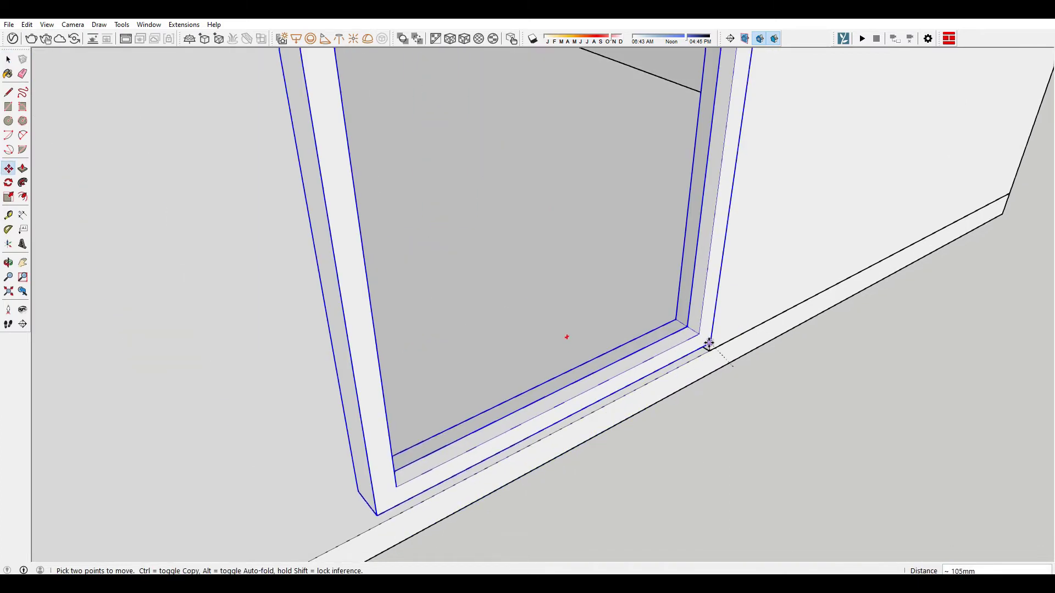
click(709, 352)
key(ctrl)
scroll(605, 329, up, 1)
click(492, 394)
scroll(492, 395, down, 1)
Copy the right window frame into the left bay
key(space)
click(526, 368)
key(m)
click(699, 313)
key(ctrl)
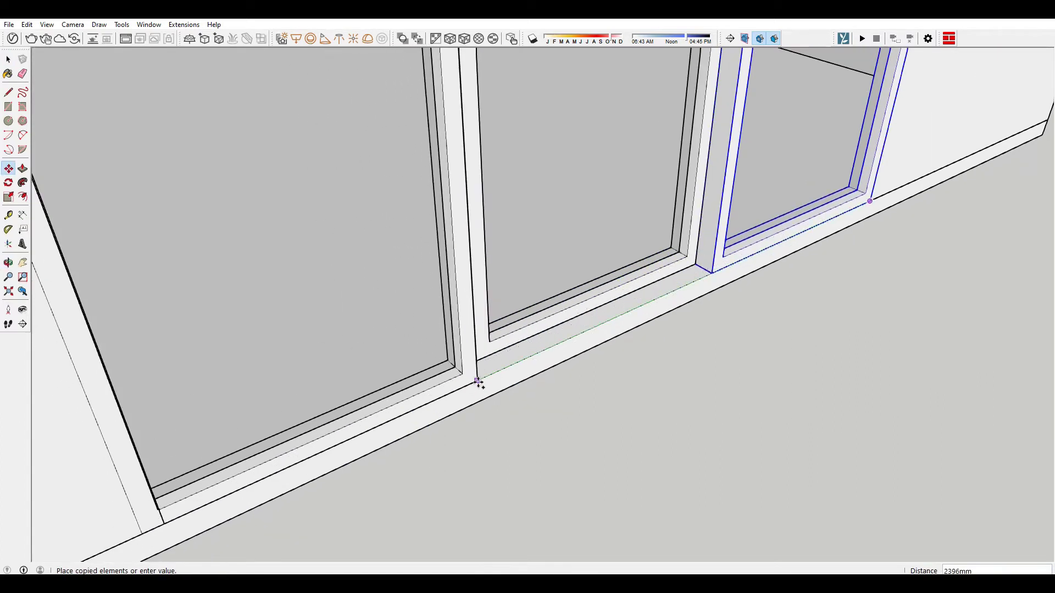
click(477, 358)
key(space)
scroll(539, 401, down, 5)
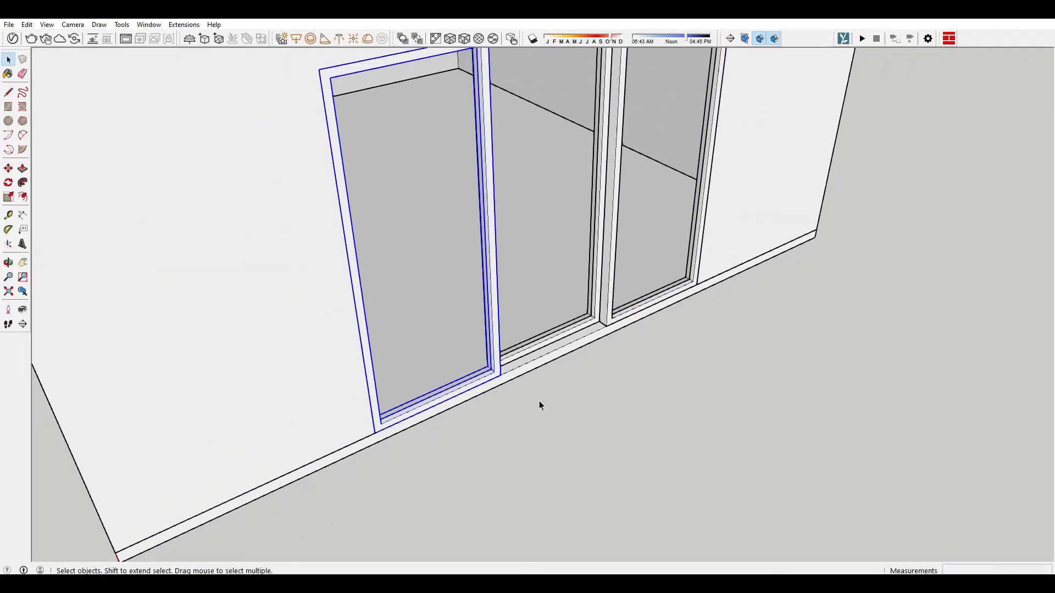
scroll(522, 397, down, 5)
mouse_move(522, 397)
middle_down()
mouse_move(822, 372)
mouse_move(543, 233)
middle_up()
Group the selected sliding glass windows
scroll(544, 233, up, 2)
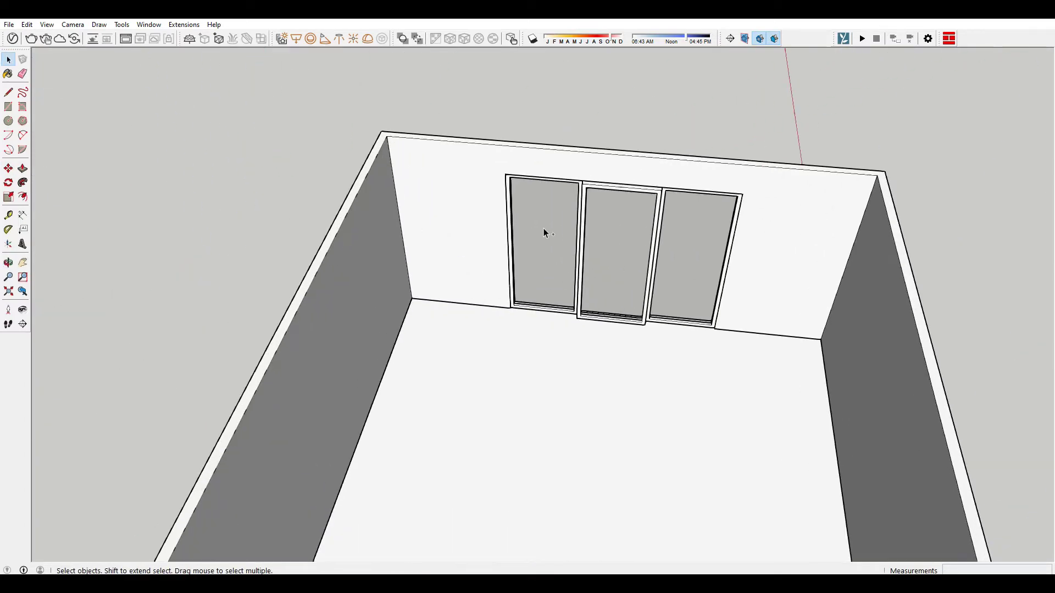
right_click(674, 247)
click(709, 351)
mouse_move(709, 352)
middle_down()
mouse_move(495, 369)
mouse_move(566, 289)
middle_up()
scroll(566, 288, up, 3)
scroll(612, 236, up, 3)
scroll(611, 237, down, 4)
mouse_move(611, 238)
middle_down()
mouse_move(367, 175)
mouse_move(509, 183)
mouse_move(539, 195)
mouse_move(221, 217)
mouse_move(117, 207)
mouse_move(438, 212)
mouse_move(262, 233)
mouse_move(508, 323)
mouse_move(482, 282)
mouse_move(381, 271)
mouse_move(521, 337)
mouse_move(409, 254)
middle_up()
Measure from the back wall's corner edge with Tape Measure and select that left vertical edge
key(t)
click(387, 241)
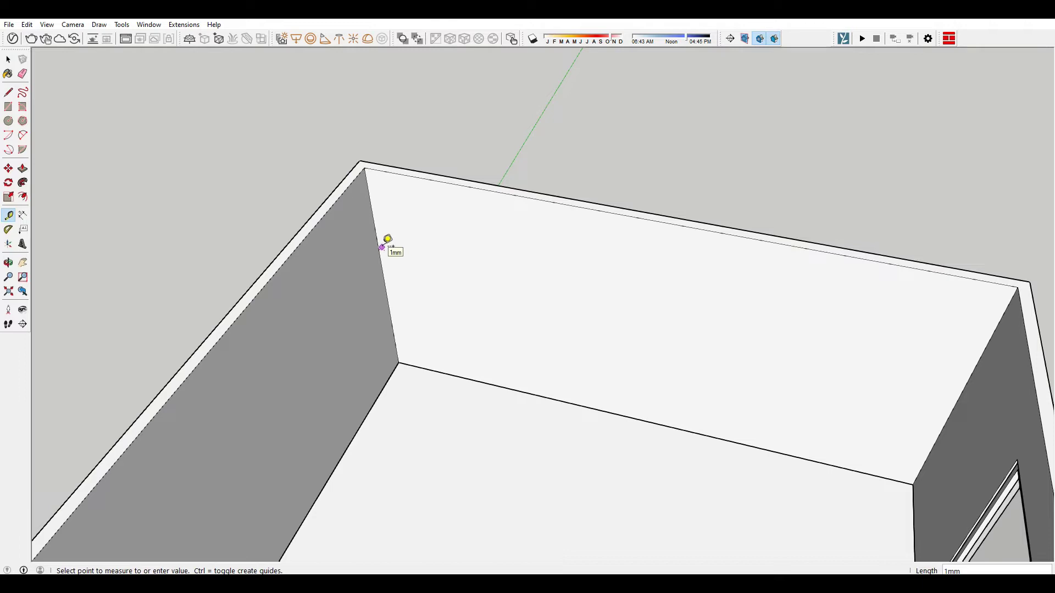
click(384, 242)
scroll(484, 300, down, 3)
scroll(484, 296, down, 1)
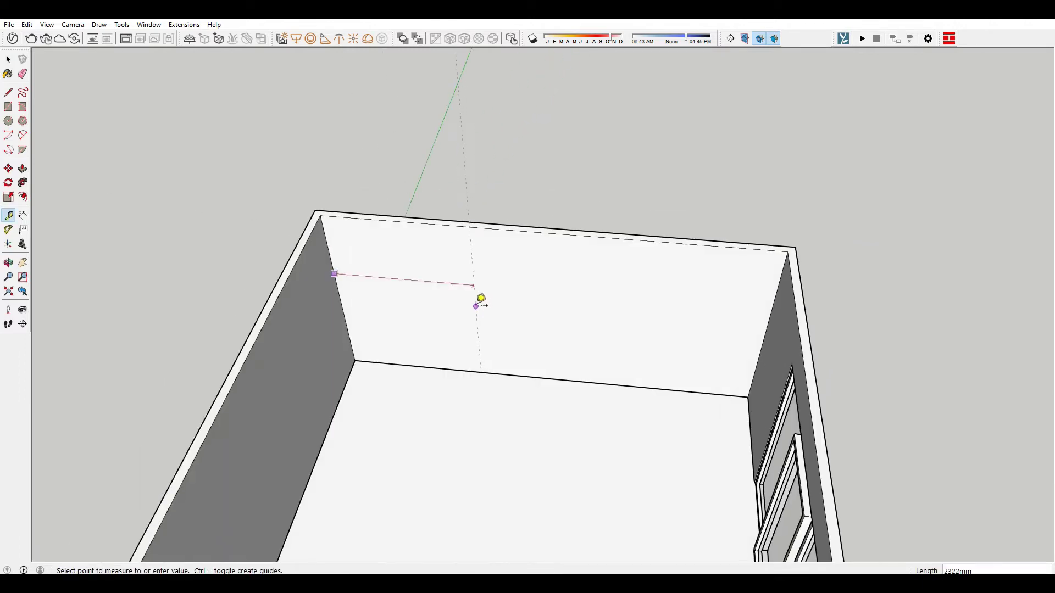
key(space)
click(413, 264)
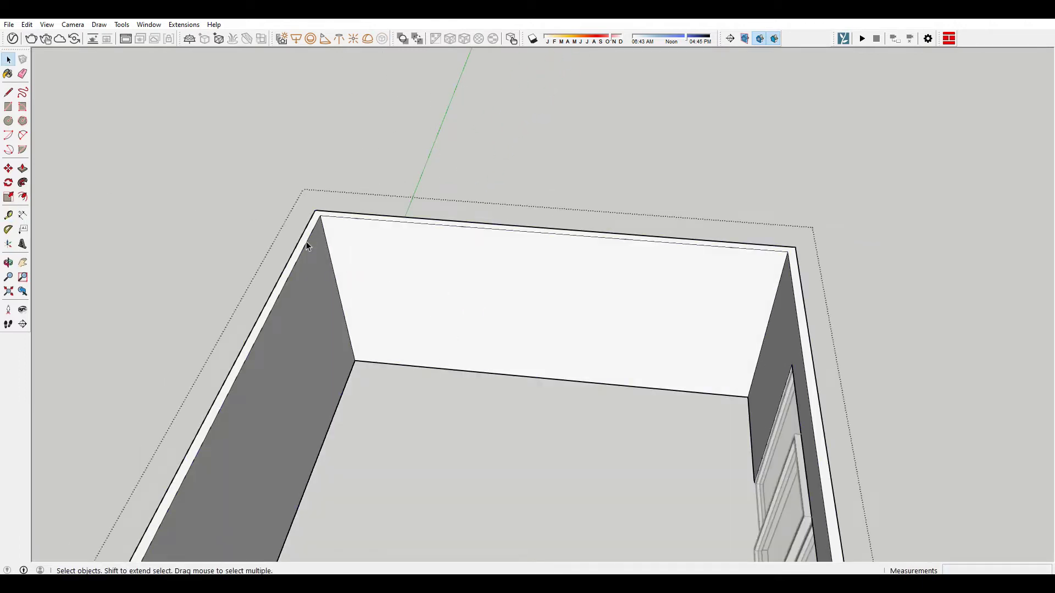
Copy the corner edge twice along the back wall, the second copy at 3600
middle_drag(334, 273, 362, 283)
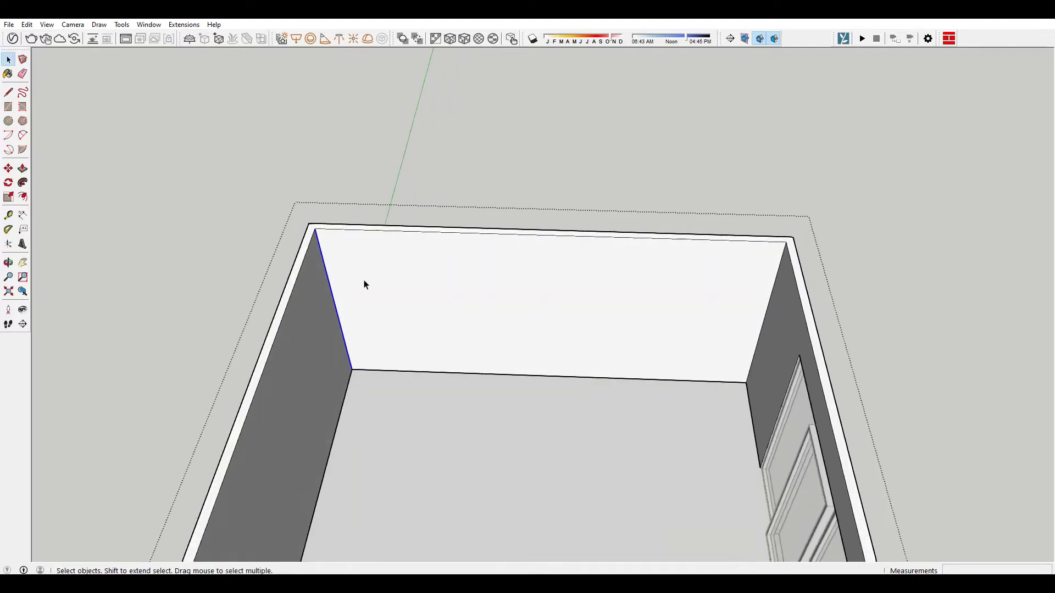
scroll(367, 302, up, 2)
key(m)
click(361, 303)
key(ctrl)
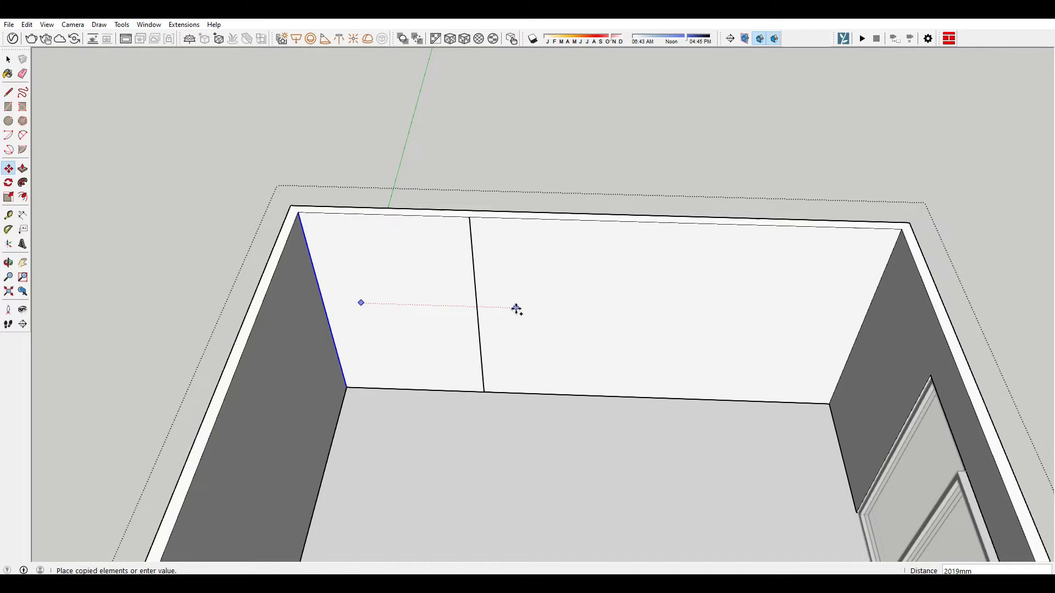
key(Return)
scroll(486, 308, down, 1)
click(484, 307)
text(3600)
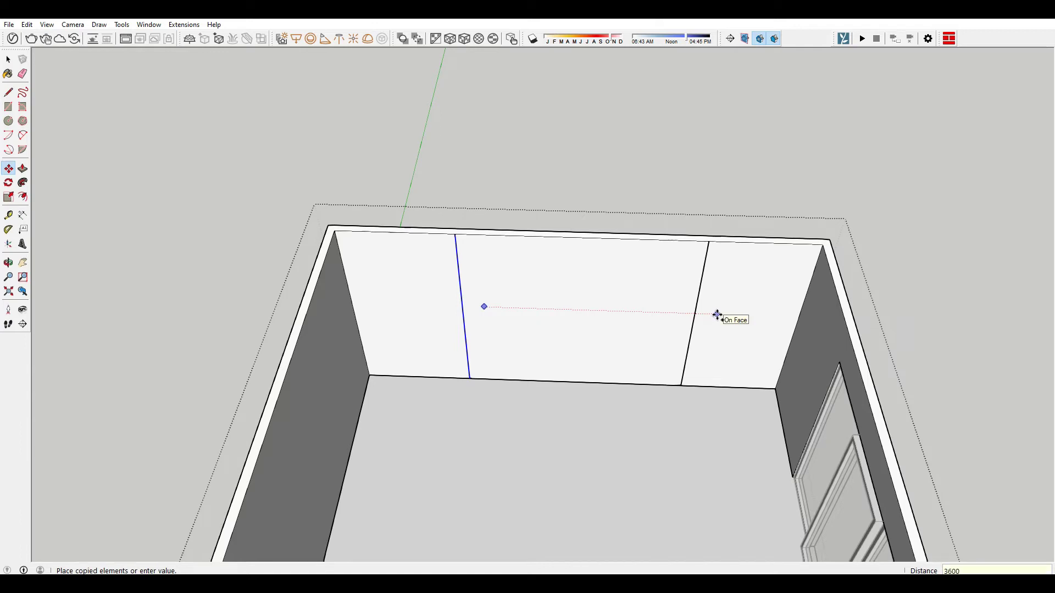
key(Return)
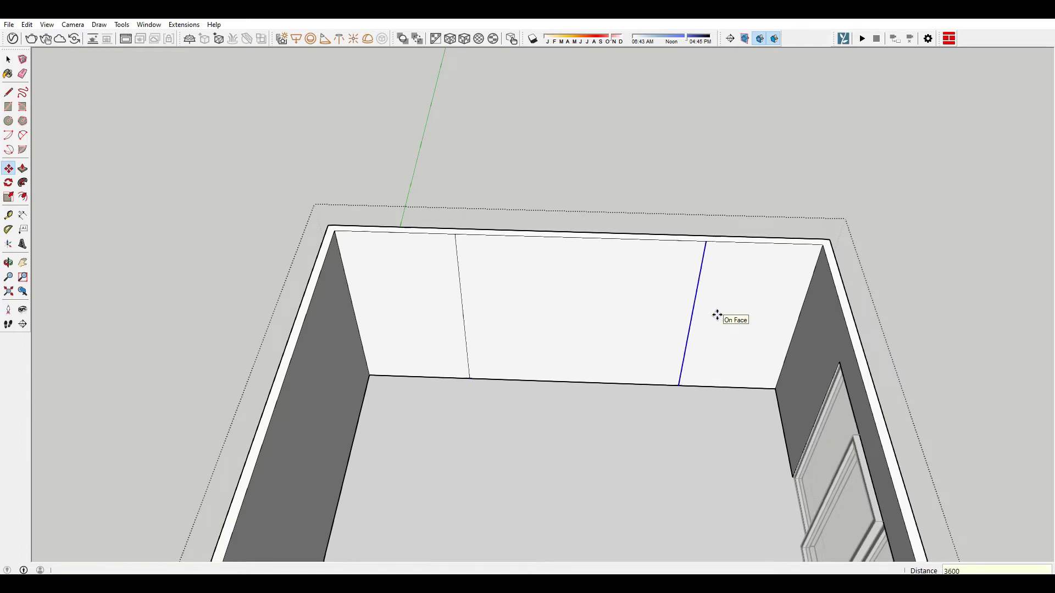
Copy a line from the wall's top edge across the back wall
key(space)
click(400, 290)
key(m)
click(456, 243)
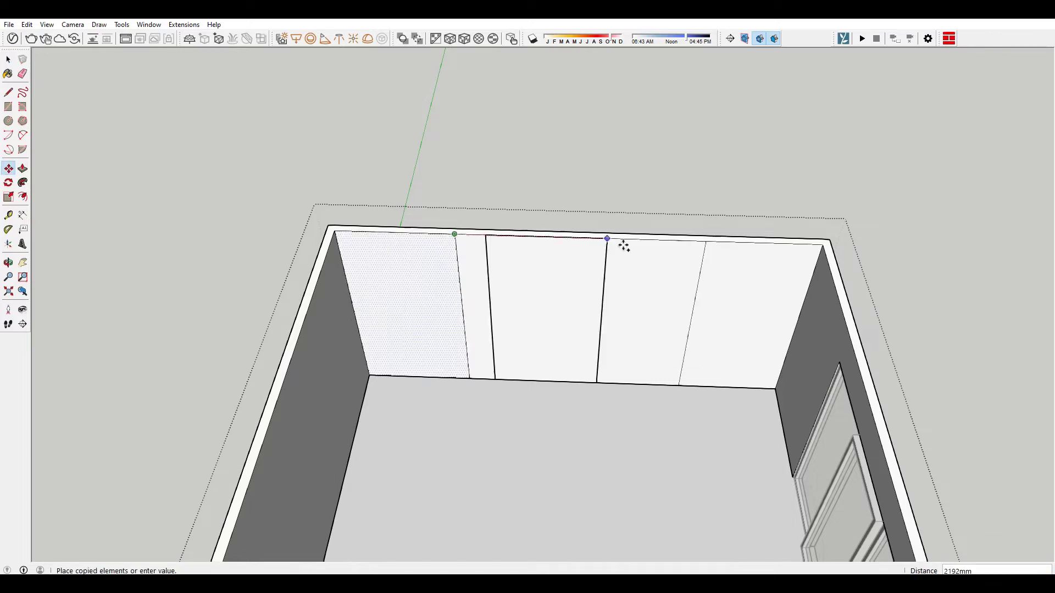
click(822, 245)
scroll(681, 271, up, 3)
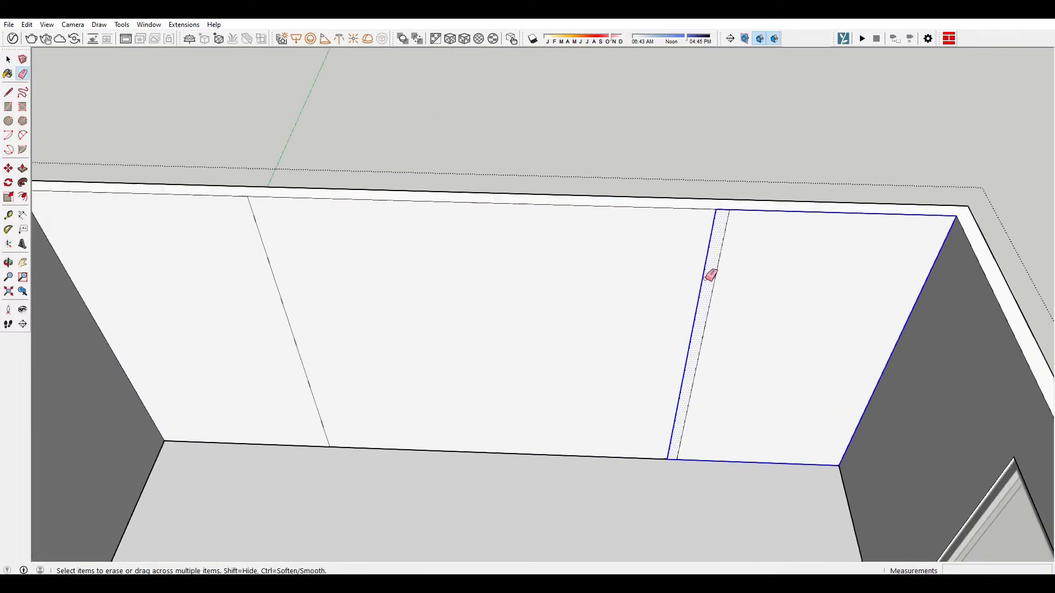
key(space)
scroll(574, 310, down, 3)
mouse_move(574, 311)
middle_down()
mouse_move(659, 298)
mouse_move(560, 282)
mouse_move(354, 275)
mouse_move(258, 166)
mouse_move(443, 251)
mouse_move(494, 331)
mouse_move(521, 336)
mouse_move(439, 280)
middle_up()
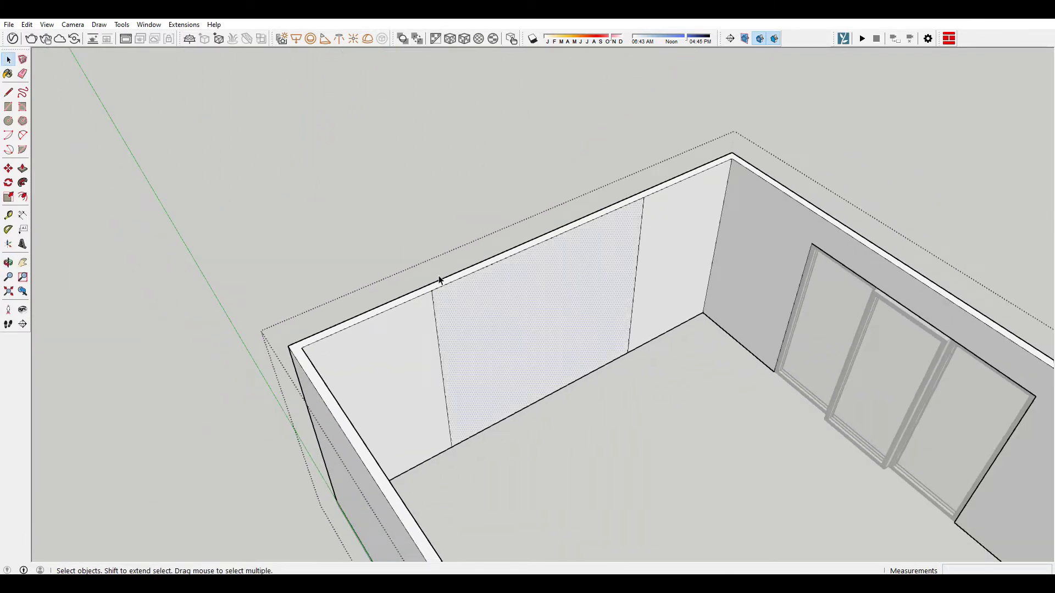
Copy the central back-wall panel, paste it in place, and make it a group
click(28, 24)
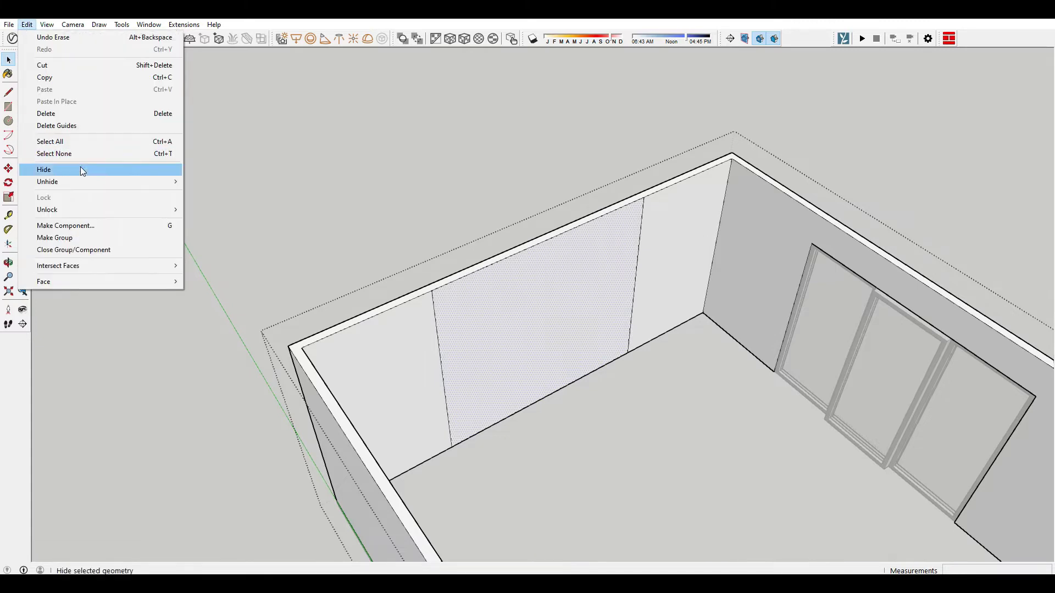
click(57, 80)
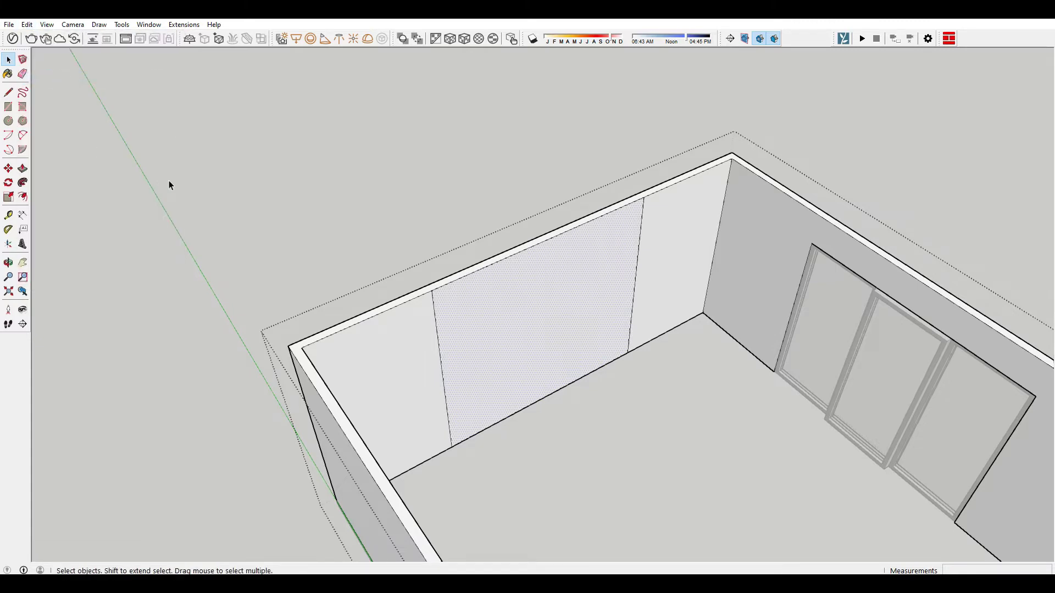
middle_drag(169, 180, 321, 259)
click(28, 25)
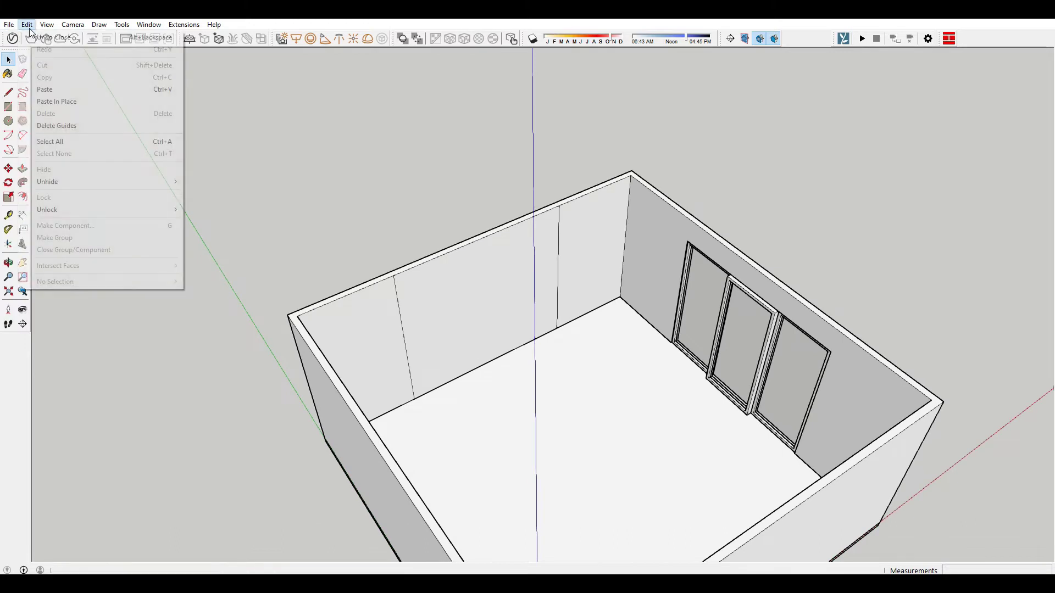
click(71, 101)
scroll(464, 252, up, 2)
right_click(436, 269)
click(488, 364)
Push/pull the grouped panel out about 700 mm into a solid block
double_click(459, 304)
middle_drag(459, 303, 490, 313)
key(p)
drag(400, 318, 498, 341)
text(70)
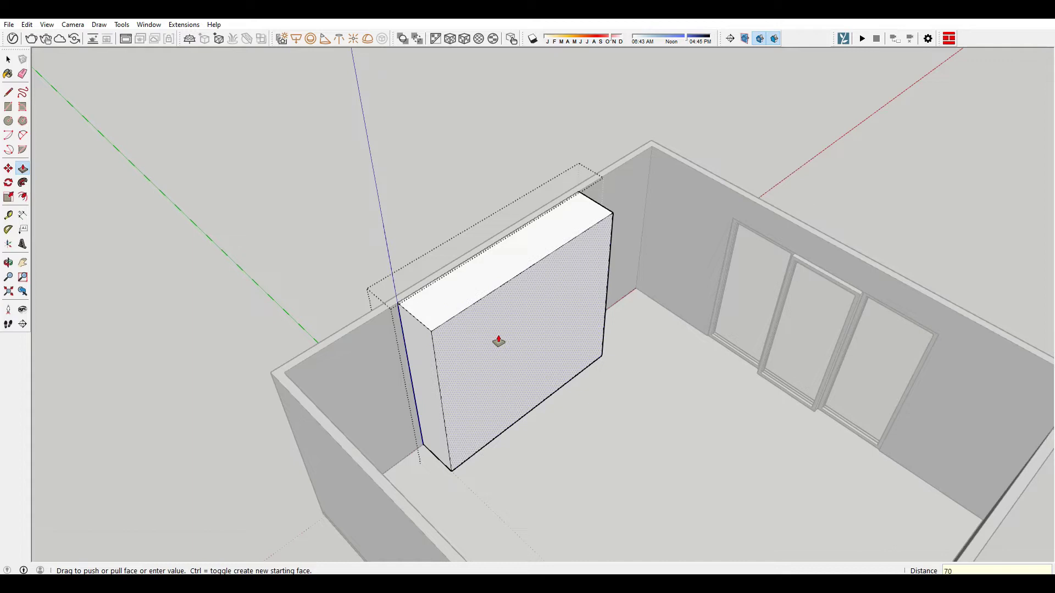
key(Return)
mouse_move(499, 341)
middle_down()
mouse_move(460, 317)
mouse_move(597, 317)
mouse_move(515, 363)
middle_up()
drag(516, 363, 509, 362)
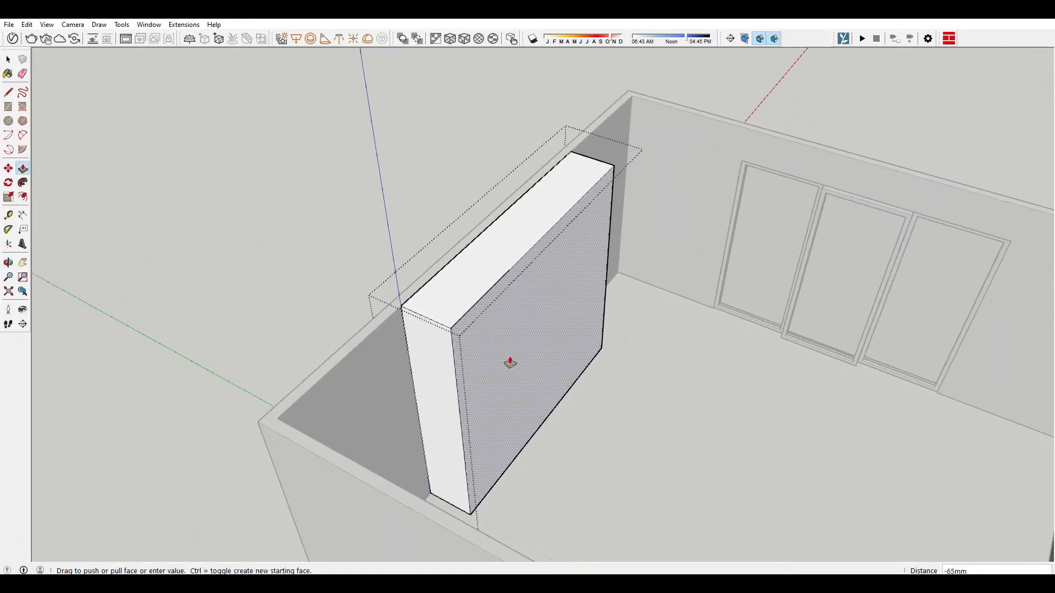
key(Return)
key(space)
mouse_move(510, 362)
middle_down()
mouse_move(279, 256)
mouse_move(482, 308)
mouse_move(438, 292)
middle_up()
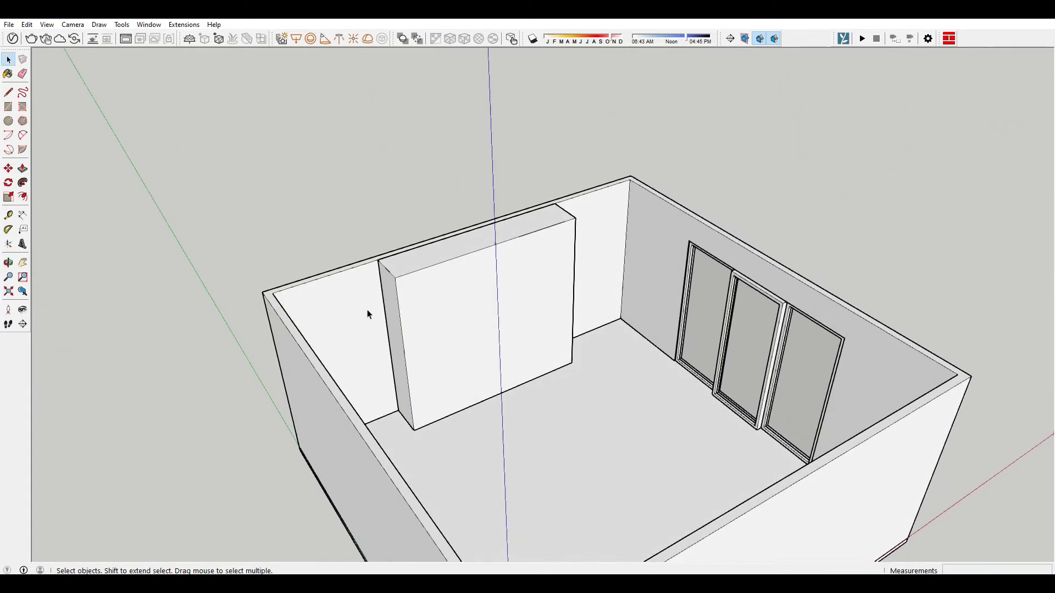
scroll(424, 283, up, 2)
scroll(420, 275, up, 2)
scroll(422, 273, up, 2)
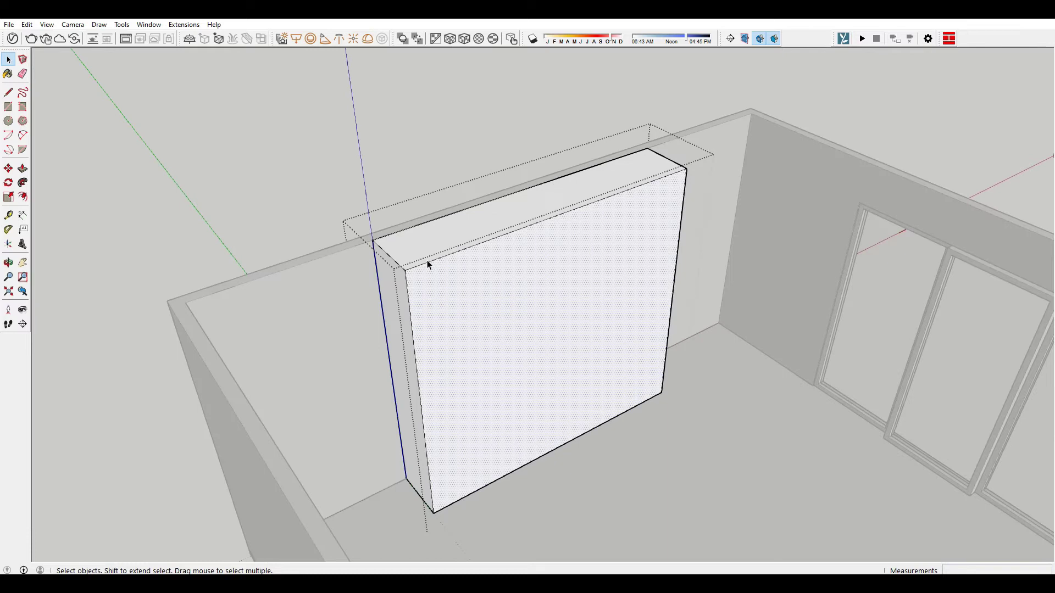
Copy the block's top front edge 1000 down as the first horizontal divider
click(421, 266)
key(m)
middle_drag(417, 270, 393, 287)
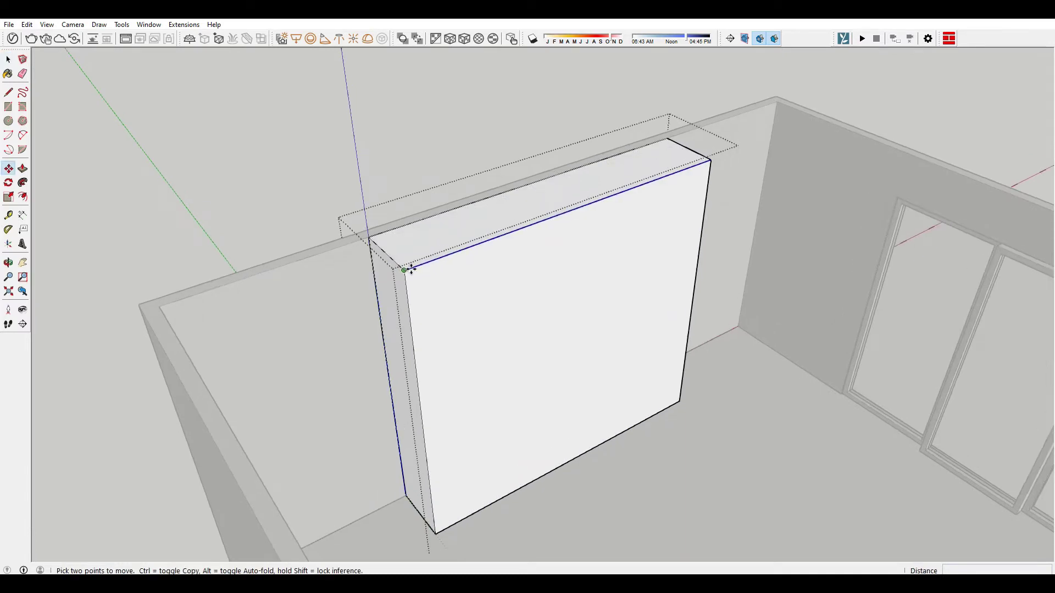
key(ctrl)
click(394, 279)
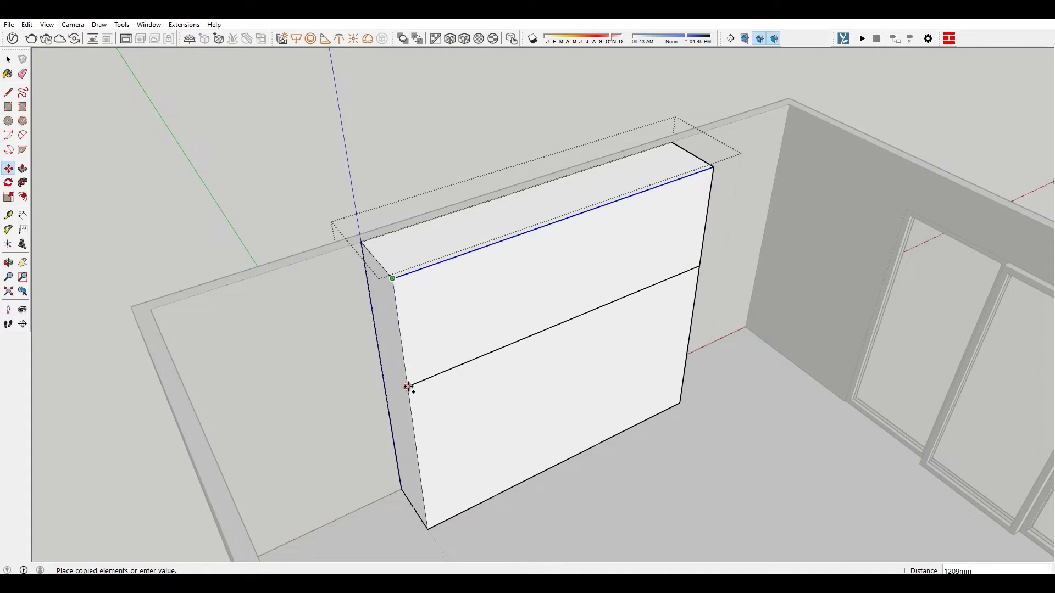
text(1000)
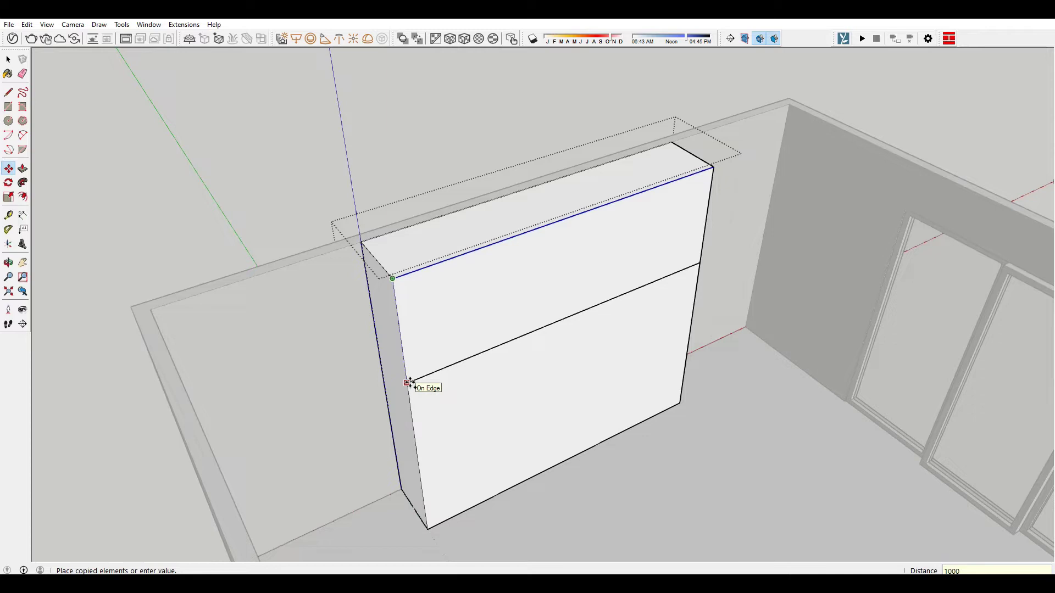
key(Return)
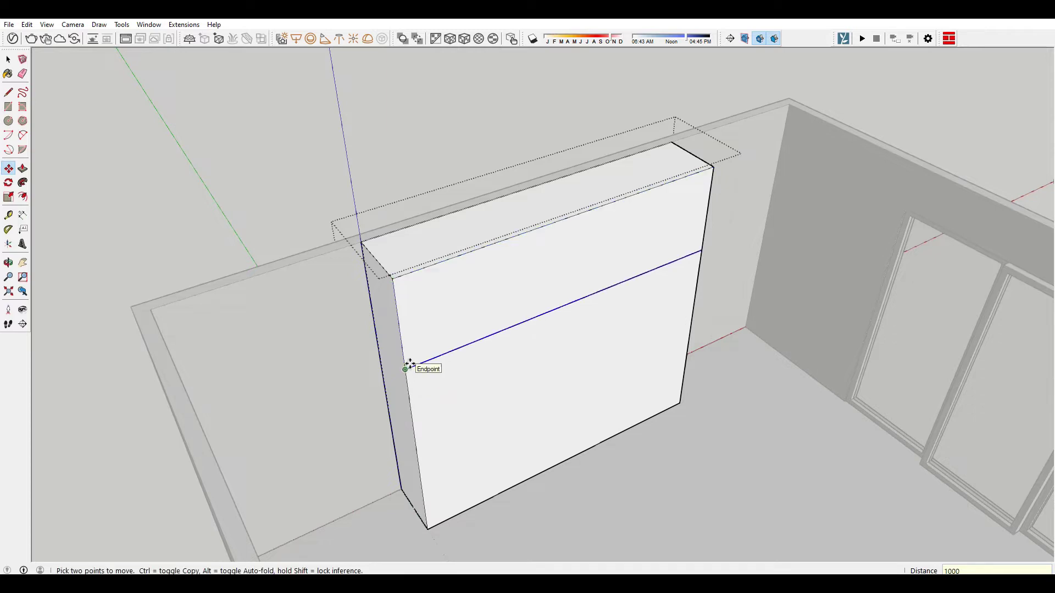
Copy that divider further down the front to make the second dividing line
key(space)
click(429, 327)
key(m)
click(409, 378)
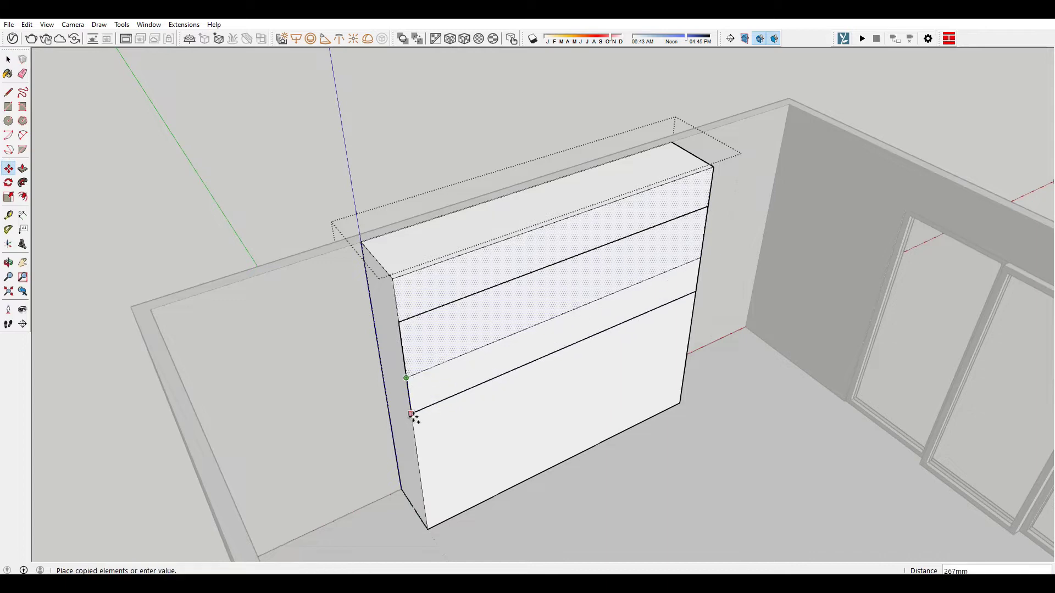
click(433, 504)
middle_drag(433, 503, 501, 426)
key(space)
mouse_move(450, 364)
middle_down()
mouse_move(463, 446)
mouse_move(548, 334)
middle_up()
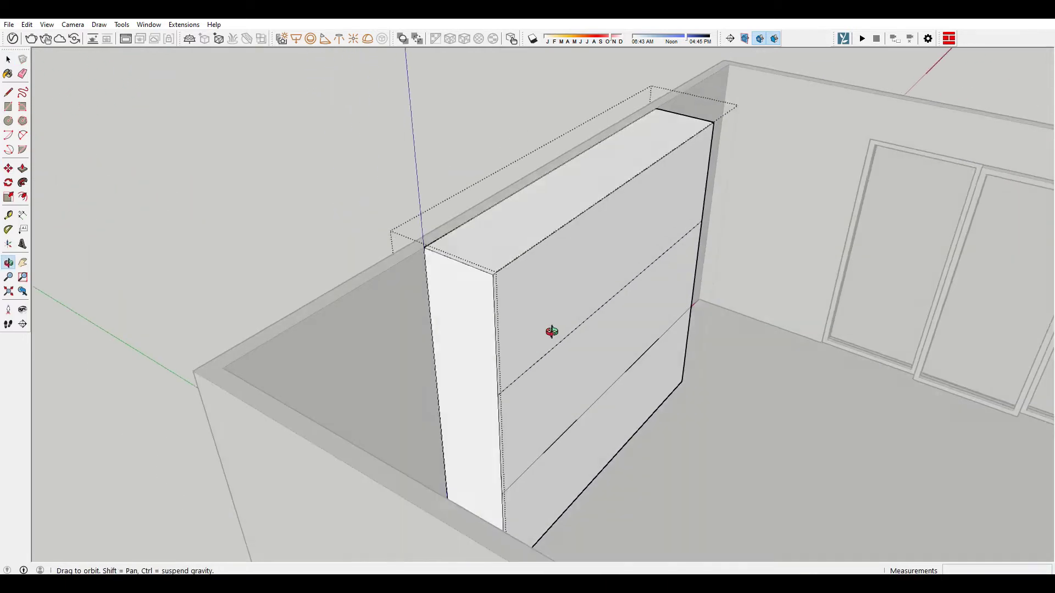
Draw a divider line on the block's side and copy edges to the lower divider and across the front
key(space)
scroll(501, 396, up, 2)
scroll(500, 403, up, 2)
key(l)
click(501, 404)
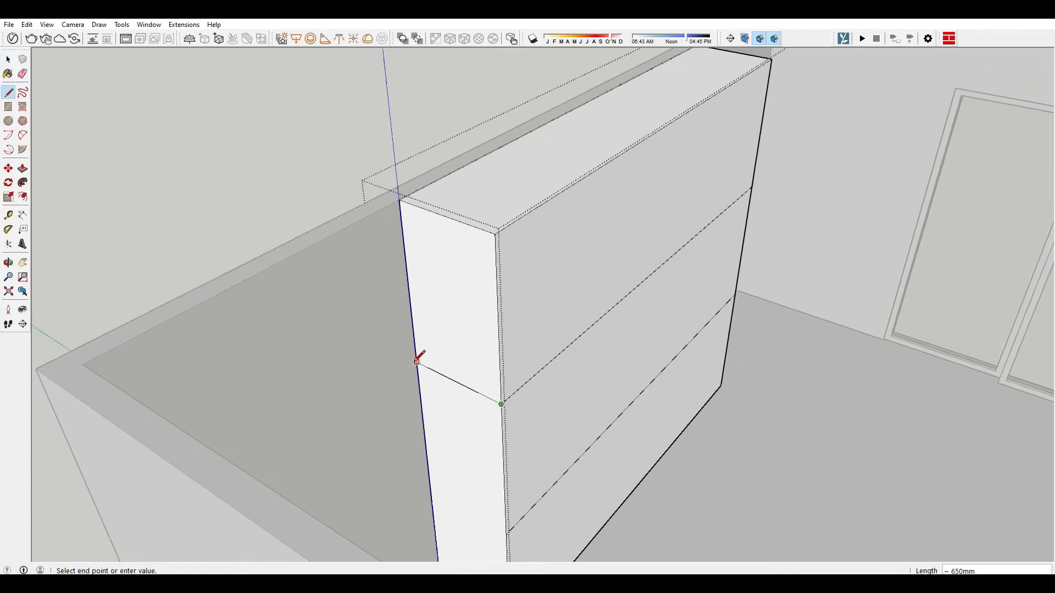
key(space)
middle_drag(397, 338, 481, 393)
key(m)
click(483, 394)
key(ctrl)
click(488, 496)
key(space)
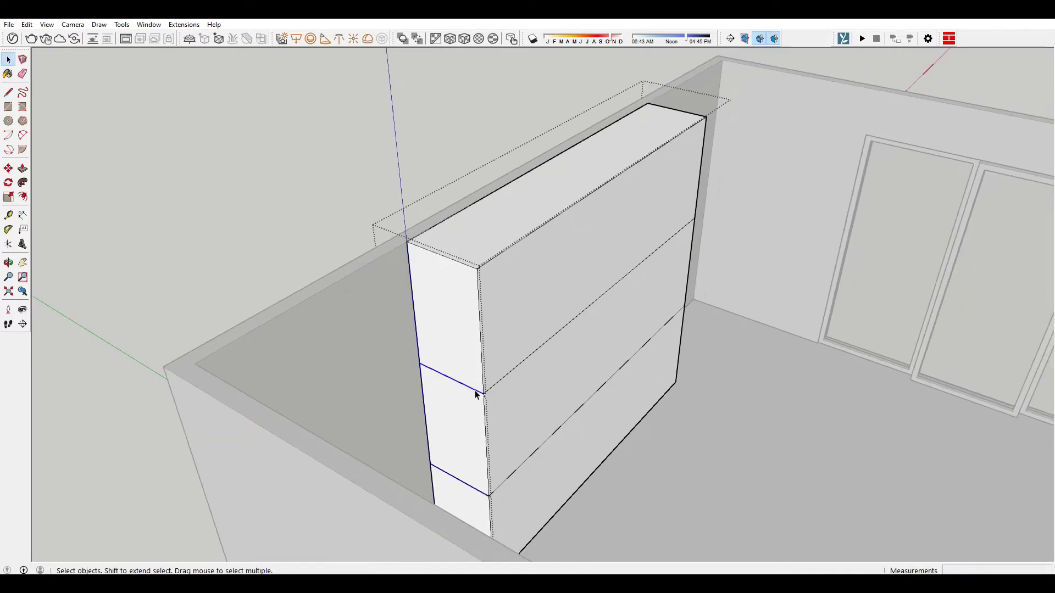
key(m)
click(483, 394)
key(ctrl)
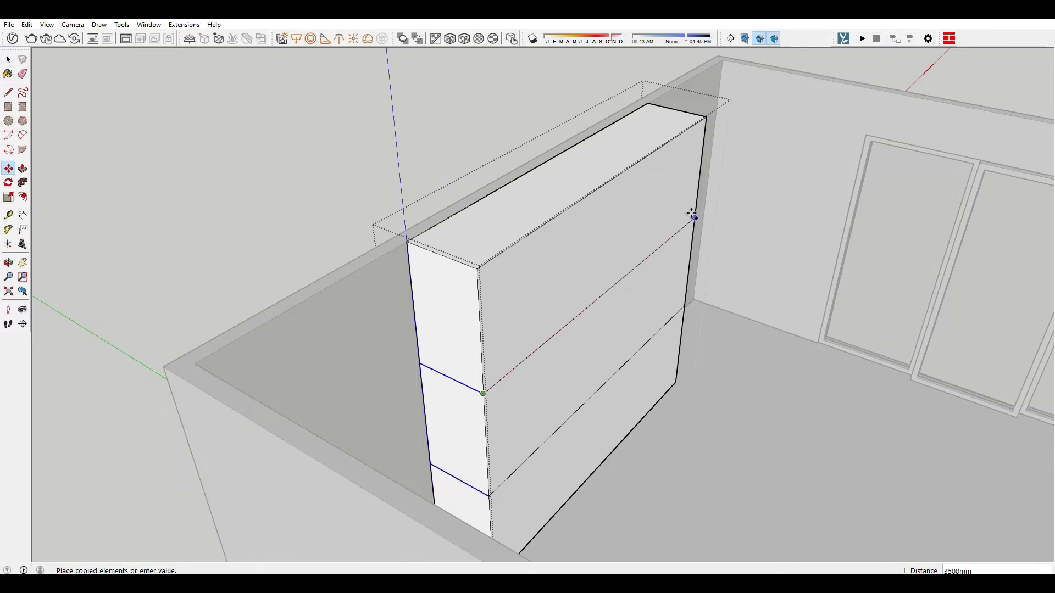
click(693, 216)
key(space)
Push the narrow strip into the block to form a recessed groove
mouse_move(664, 219)
middle_down()
mouse_move(555, 457)
mouse_move(461, 382)
middle_up()
scroll(512, 433, up, 3)
key(p)
click(511, 432)
key(Return)
scroll(428, 435, up, 2)
mouse_move(451, 435)
middle_down()
mouse_move(507, 424)
mouse_move(247, 369)
mouse_move(681, 358)
middle_up()
scroll(563, 357, up, 3)
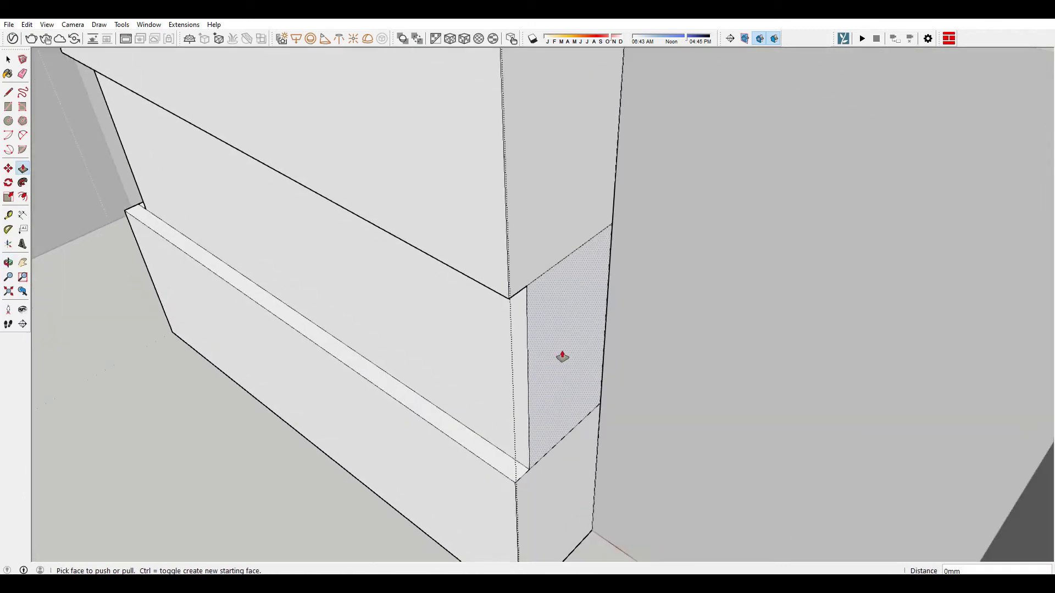
mouse_move(537, 401)
middle_down()
mouse_move(523, 452)
mouse_move(559, 454)
mouse_move(600, 366)
mouse_move(601, 423)
middle_up()
scroll(558, 455, down, 3)
Erase stray edges around the block's end and the stacked boxes
key(e)
scroll(579, 519, up, 2)
mouse_move(556, 508)
middle_down()
mouse_move(494, 384)
mouse_move(552, 470)
middle_up()
mouse_move(591, 353)
middle_down()
mouse_move(395, 358)
mouse_move(311, 219)
mouse_move(325, 468)
middle_up()
mouse_move(427, 485)
middle_down()
mouse_move(302, 202)
mouse_move(435, 186)
mouse_move(541, 383)
mouse_move(527, 464)
mouse_move(586, 306)
mouse_move(555, 214)
mouse_move(555, 290)
mouse_move(317, 454)
mouse_move(482, 325)
mouse_move(482, 388)
mouse_move(380, 389)
middle_up()
key(space)
scroll(385, 362, up, 5)
middle_drag(394, 341, 341, 316)
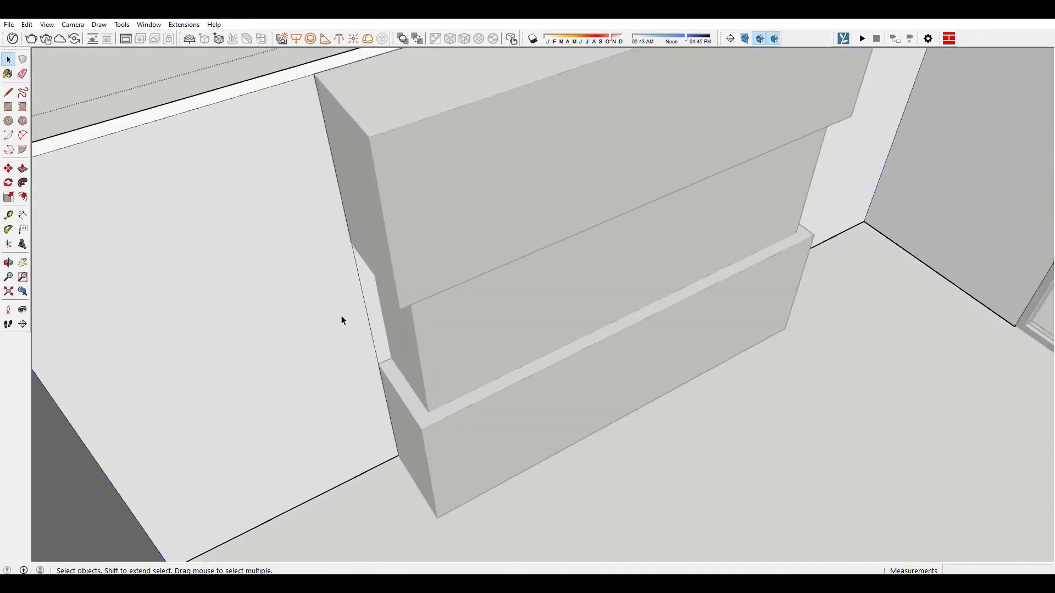
scroll(345, 314, up, 3)
key(e)
scroll(711, 298, down, 5)
middle_drag(711, 299, 268, 252)
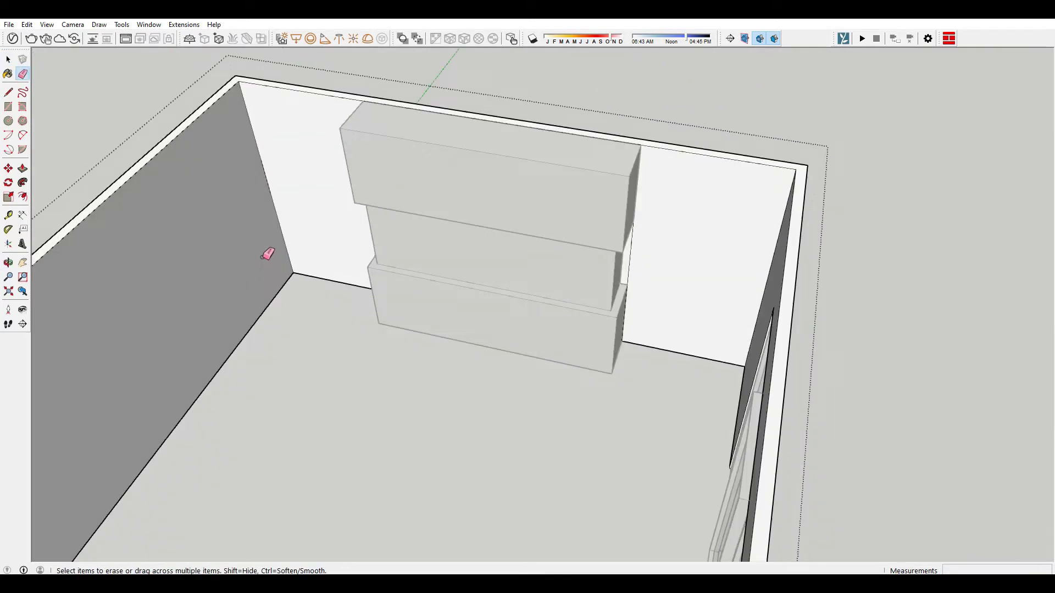
scroll(626, 250, up, 3)
scroll(584, 237, down, 5)
key(space)
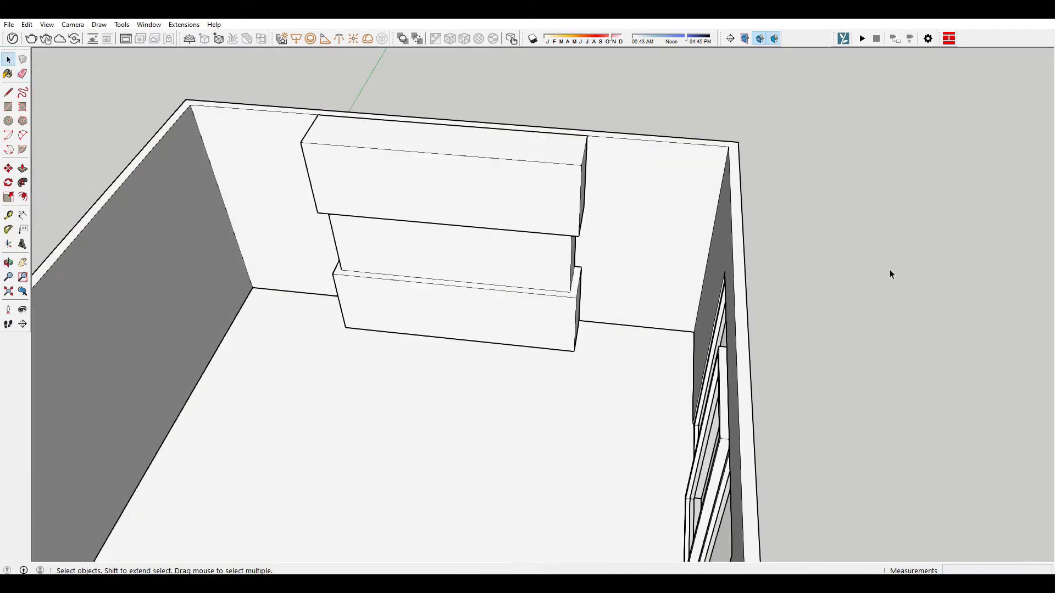
middle_drag(890, 271, 313, 266)
scroll(420, 291, up, 3)
scroll(420, 291, up, 3)
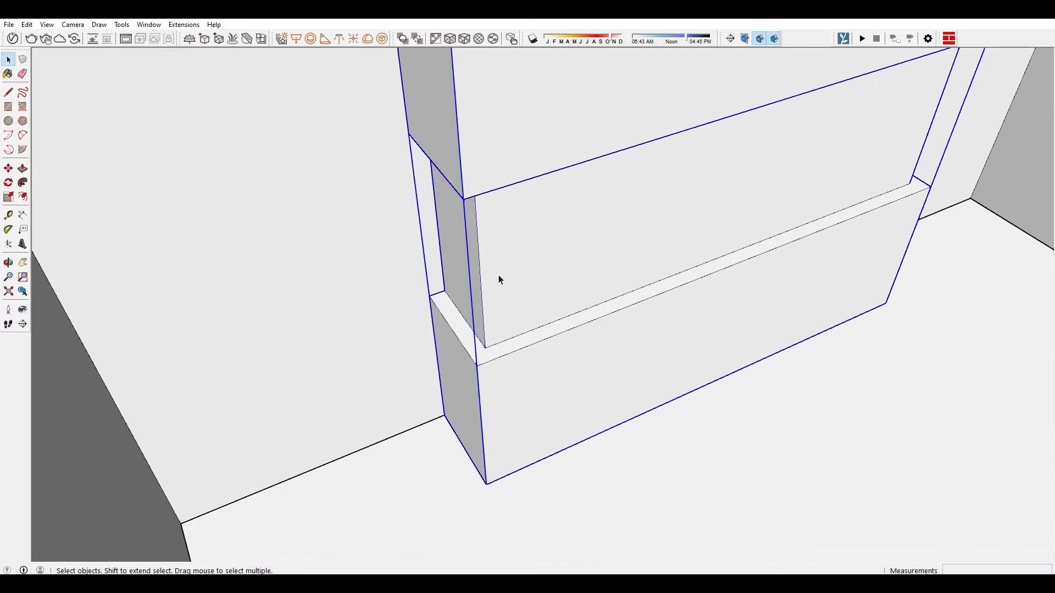
scroll(516, 308, up, 2)
scroll(232, 213, down, 4)
scroll(261, 203, down, 3)
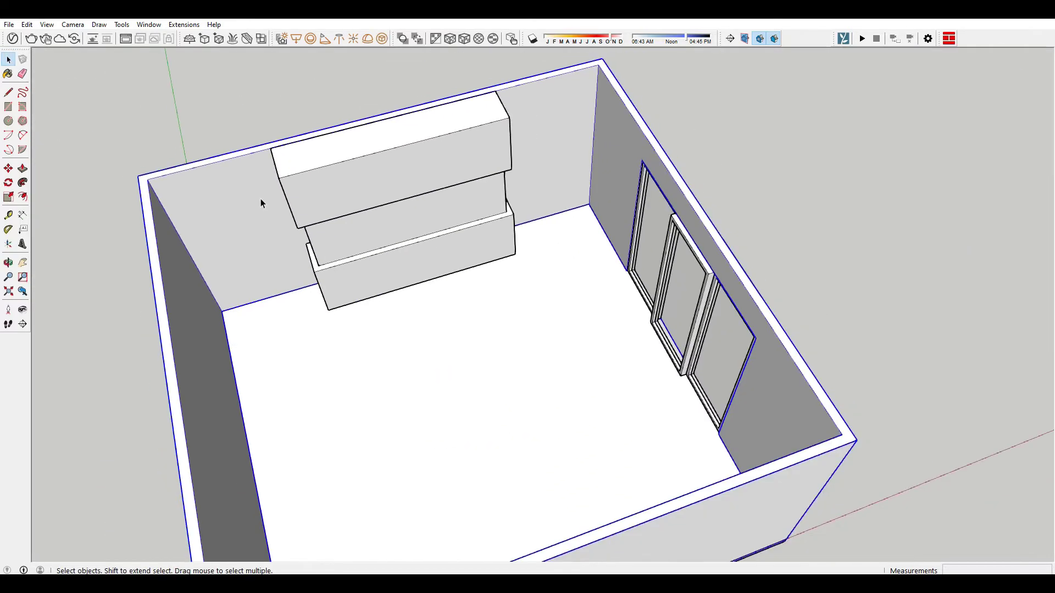
scroll(262, 202, down, 2)
mouse_move(341, 393)
middle_down()
mouse_move(347, 469)
mouse_move(361, 421)
middle_up()
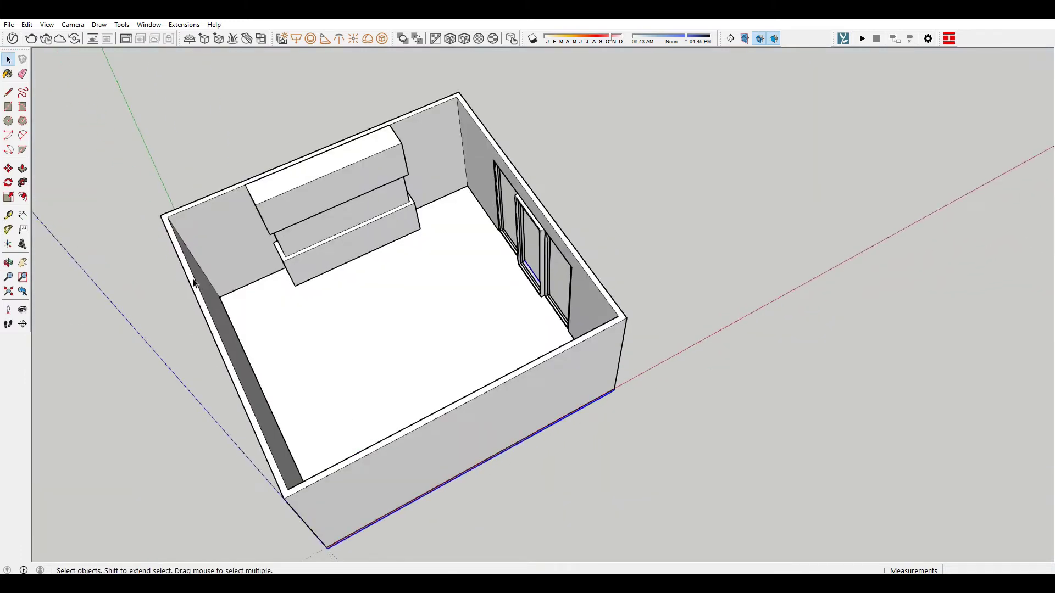
scroll(330, 247, up, 2)
scroll(377, 247, up, 2)
scroll(368, 286, up, 2)
scroll(364, 303, up, 2)
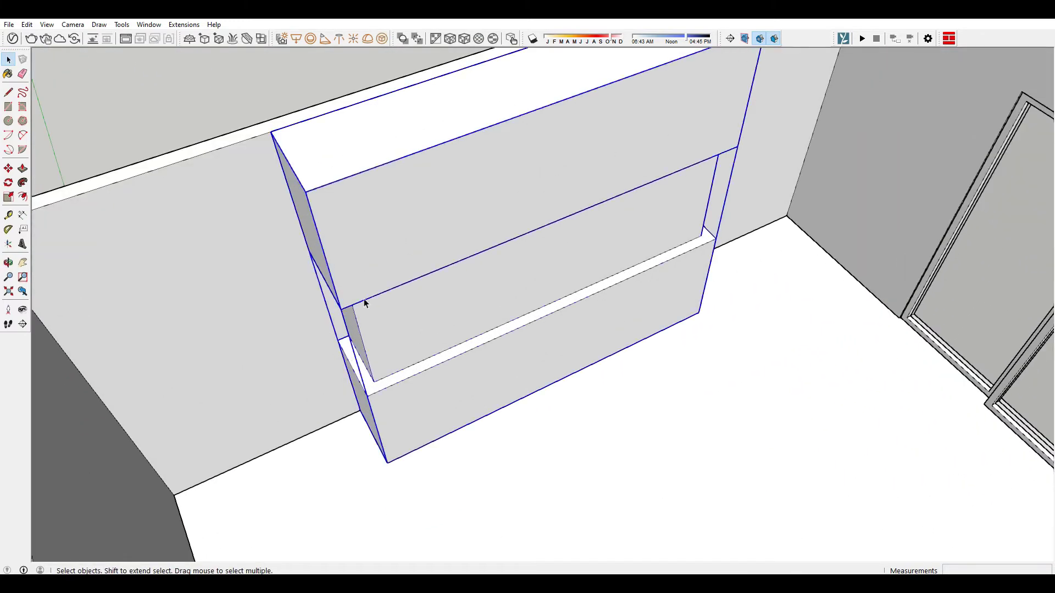
scroll(330, 264, down, 3)
mouse_move(294, 225)
middle_down()
mouse_move(395, 308)
mouse_move(353, 313)
middle_up()
scroll(384, 341, up, 3)
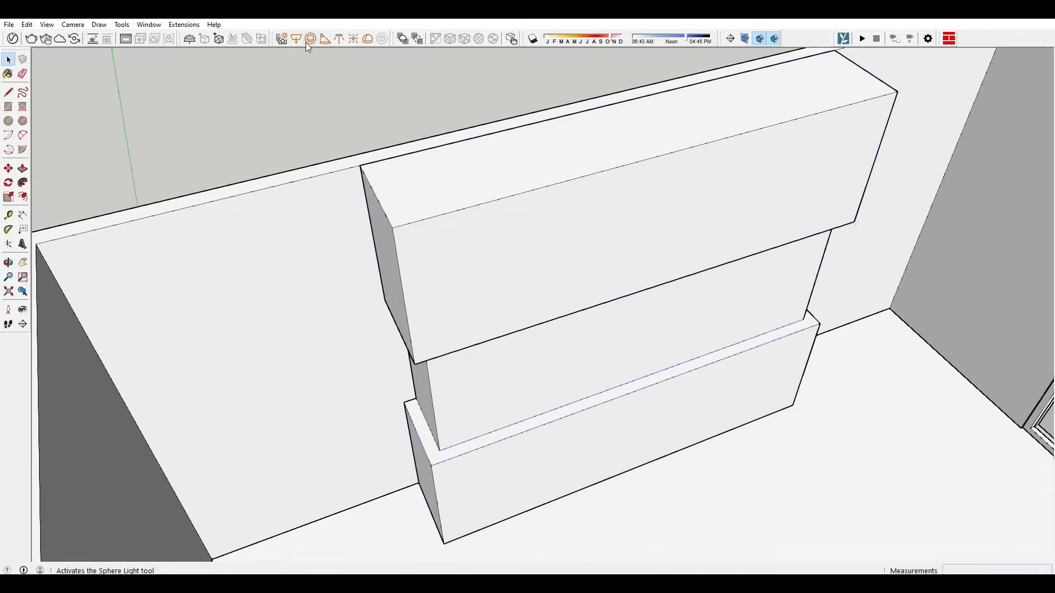
Set a light corner at the lower box's left corner, then activate Paint Bucket to show Materials
scroll(403, 393, up, 2)
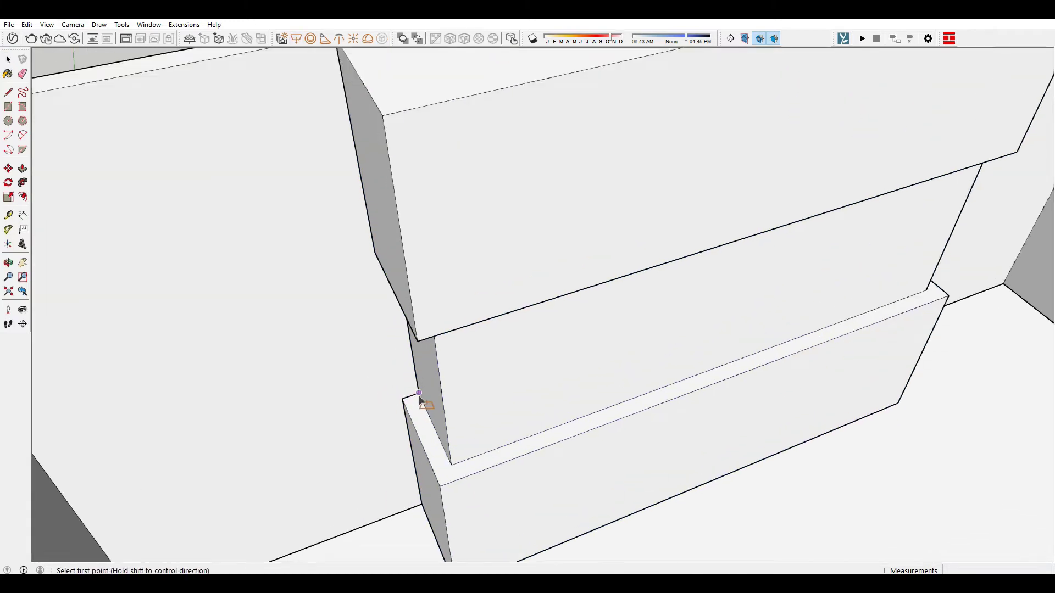
click(441, 488)
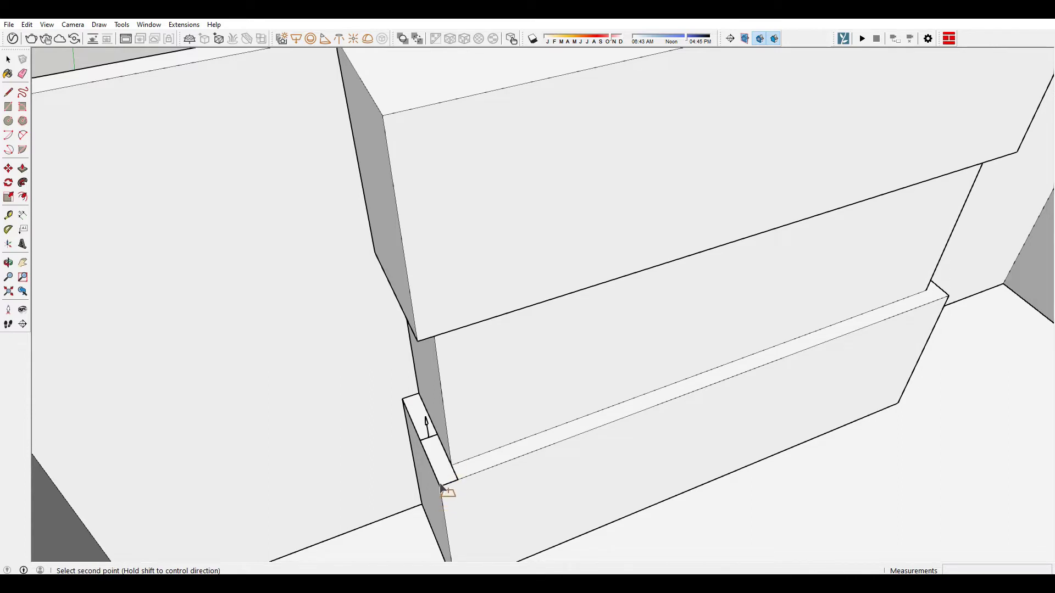
scroll(430, 437, down, 2)
scroll(334, 364, up, 2)
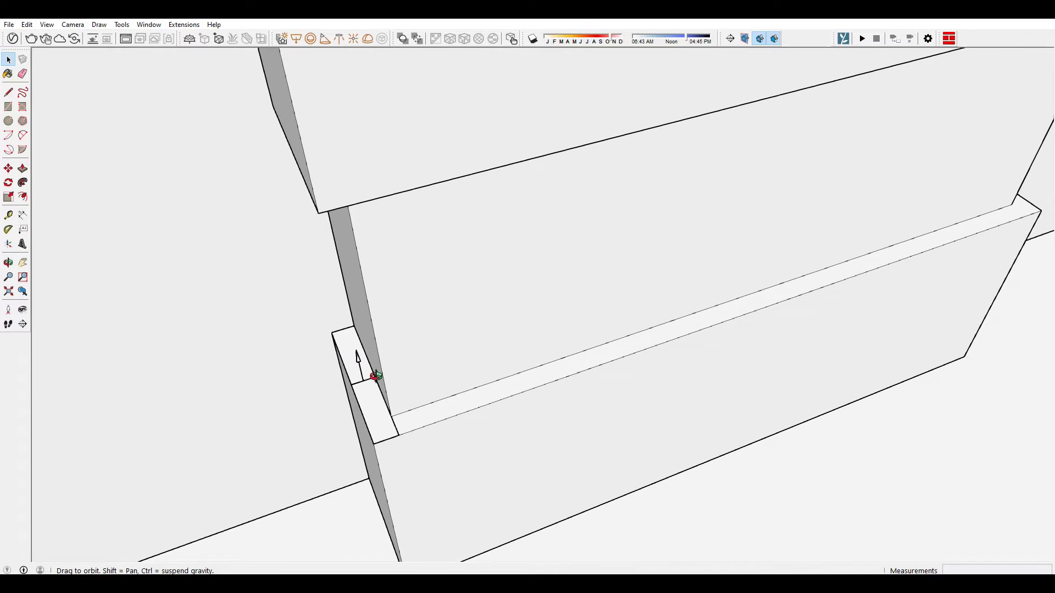
scroll(362, 308, up, 3)
key(b)
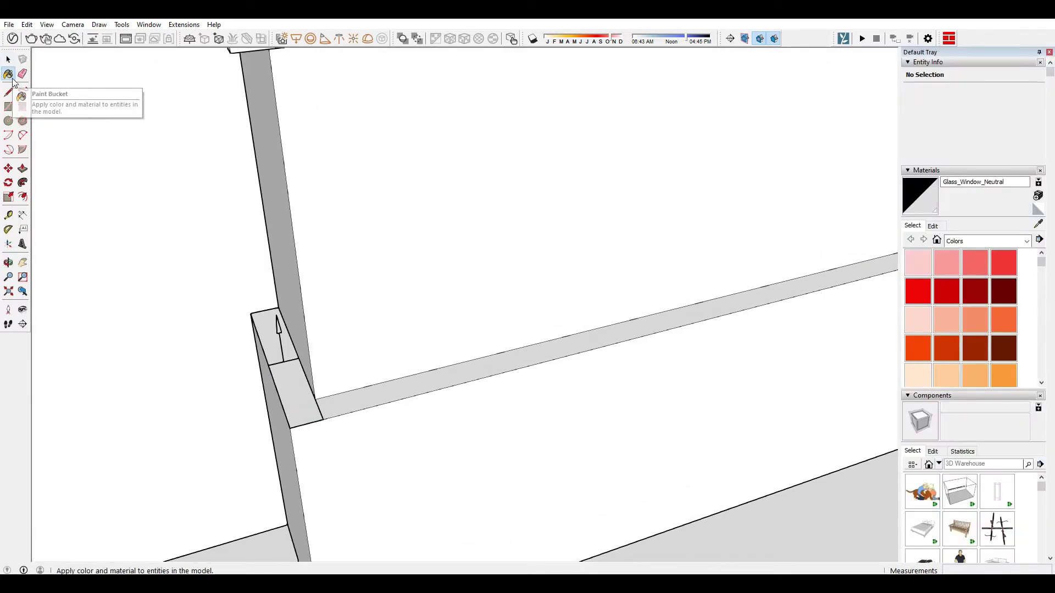
Uncheck Profiles in the style's Edge settings so the boxes show thin outlines
drag(1049, 74, 1048, 323)
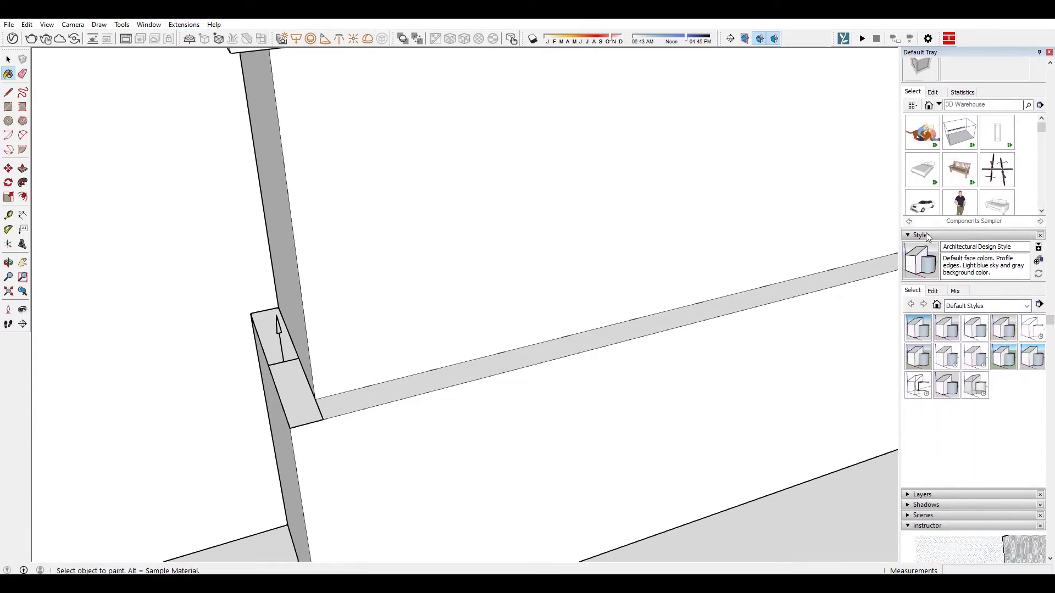
click(149, 25)
mouse_move(173, 37)
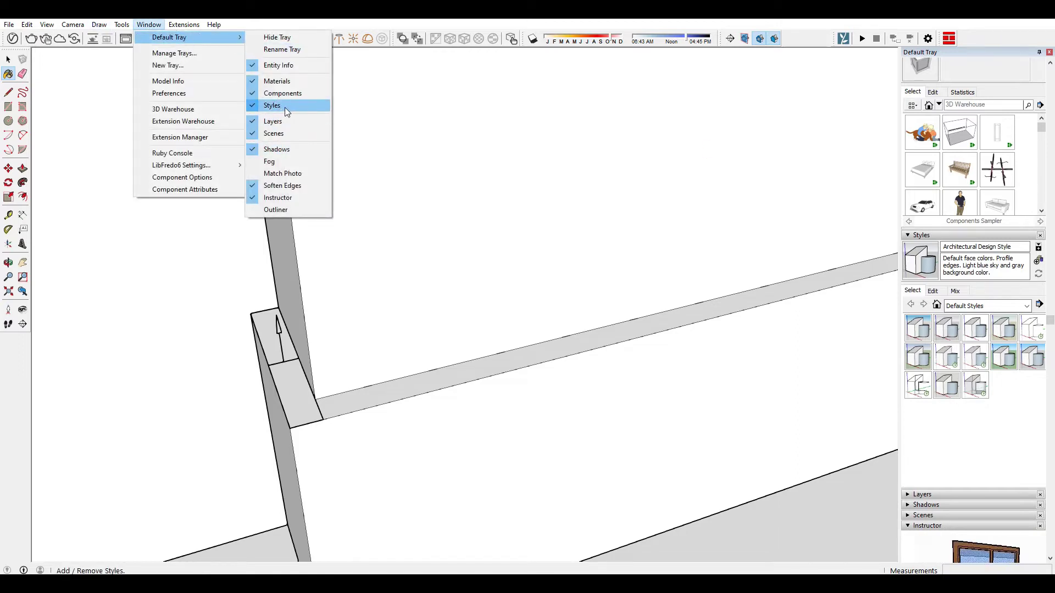
key(Escape)
key(Escape)
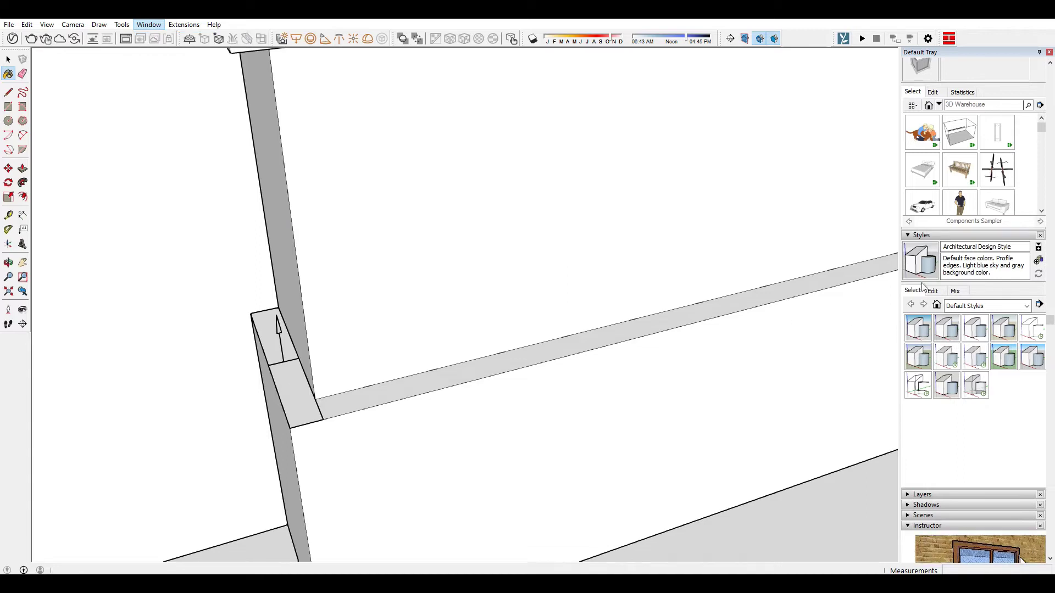
click(933, 291)
click(911, 346)
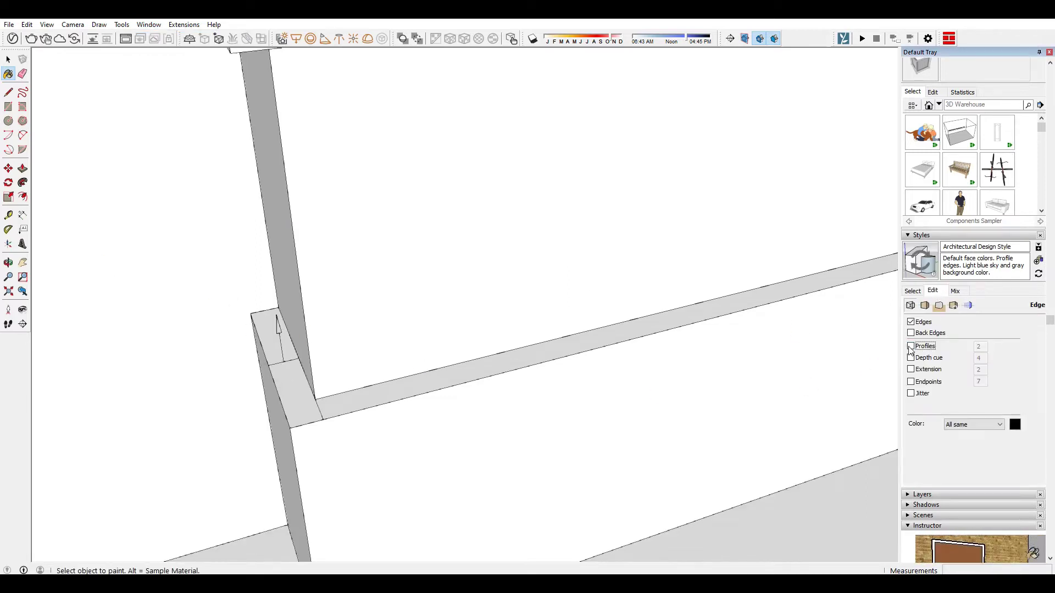
click(911, 346)
mouse_move(900, 349)
middle_down()
mouse_move(231, 306)
mouse_move(388, 330)
mouse_move(828, 336)
middle_up()
click(911, 346)
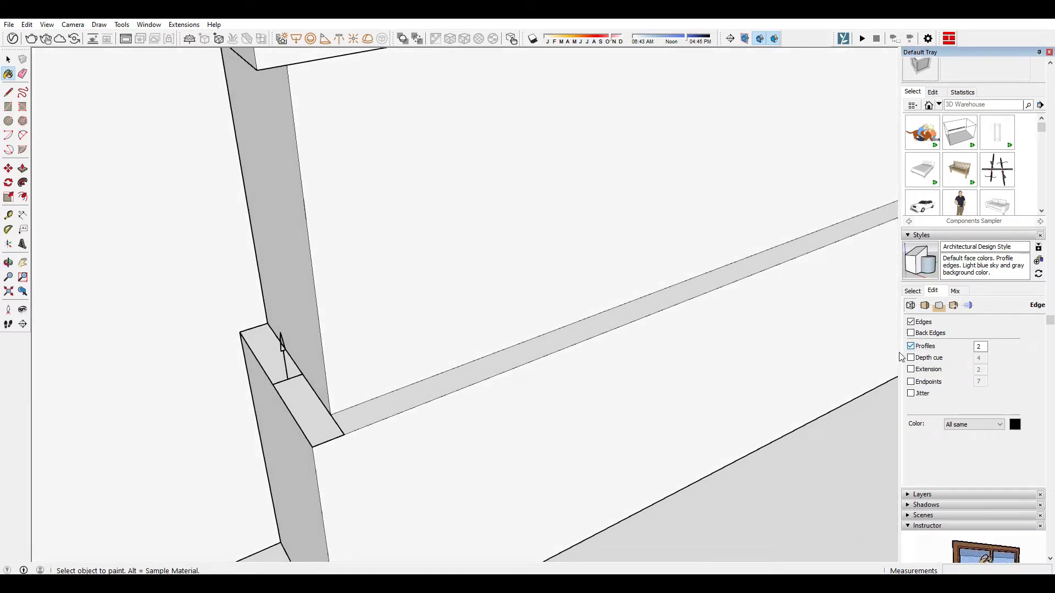
mouse_move(629, 325)
middle_down()
mouse_move(351, 299)
mouse_move(401, 305)
mouse_move(832, 238)
middle_up()
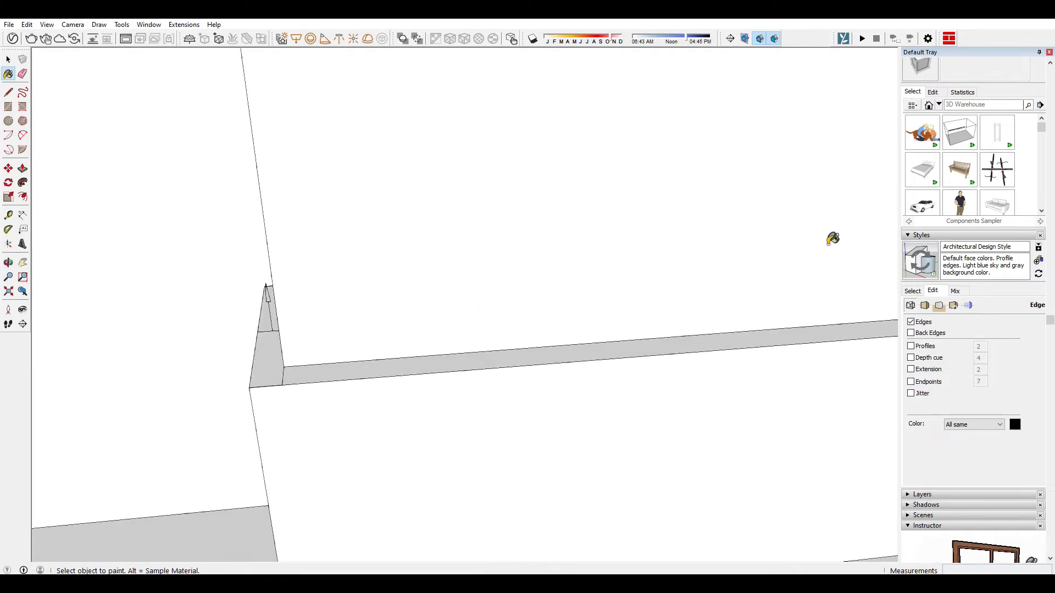
middle_drag(769, 275, 546, 339)
Copy the small corner post block to the far end of the ledge
key(space)
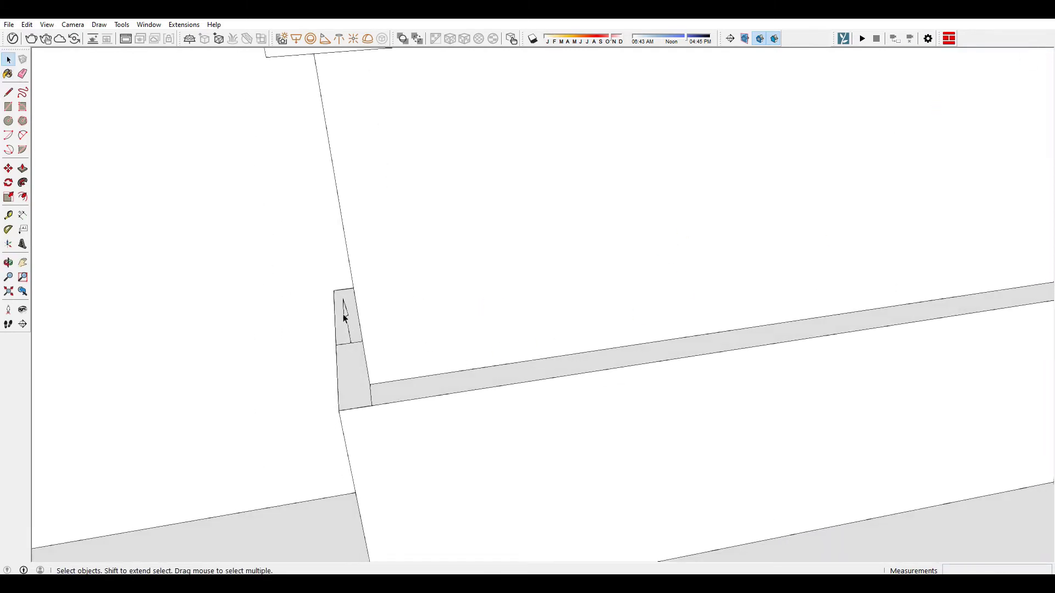
click(344, 310)
key(m)
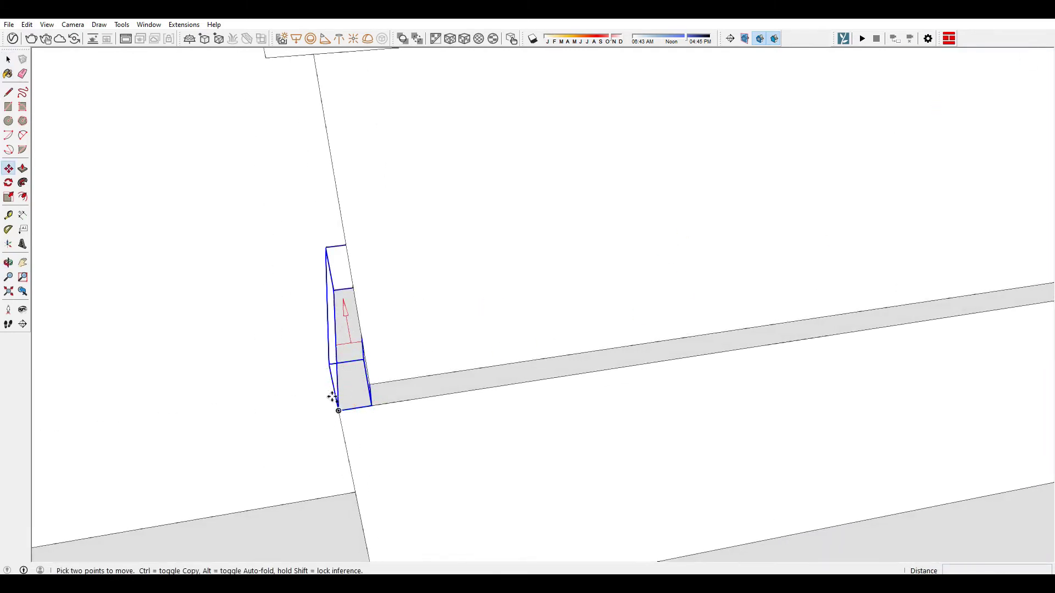
click(339, 411)
key(ctrl)
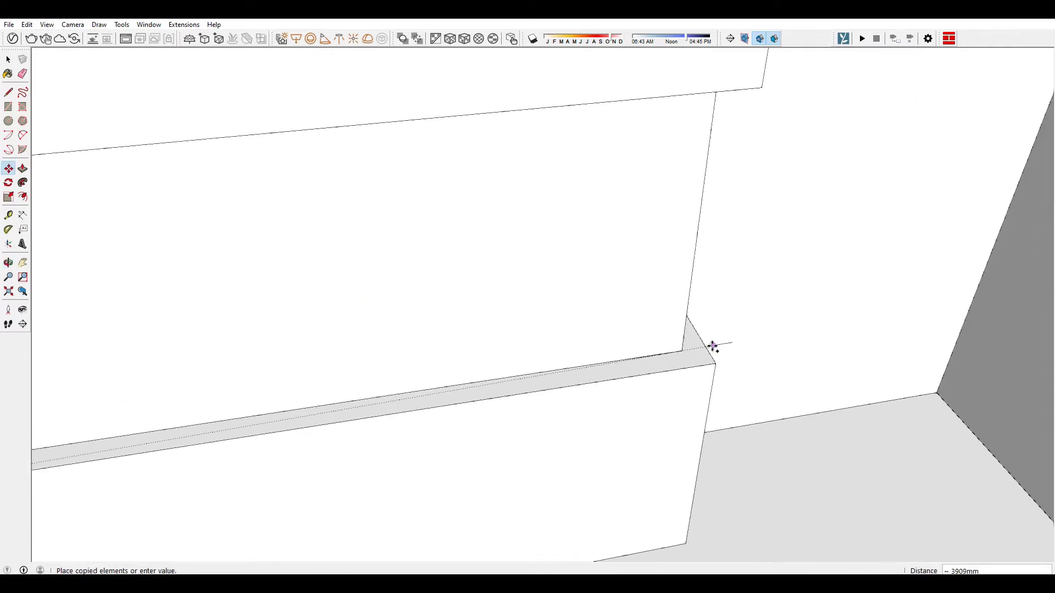
mouse_move(685, 368)
middle_down()
mouse_move(553, 369)
mouse_move(400, 452)
mouse_move(367, 393)
middle_up()
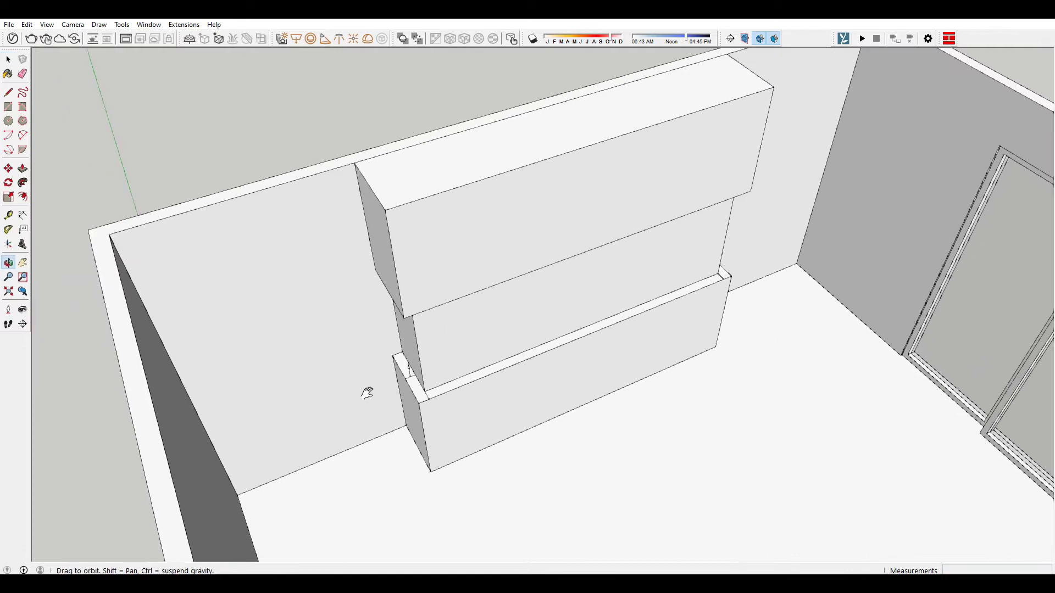
scroll(393, 306, up, 3)
scroll(388, 306, up, 3)
scroll(389, 306, up, 3)
key(space)
Draw a V-Ray rectangle light along the full length of the cove ledge
click(306, 38)
click(341, 348)
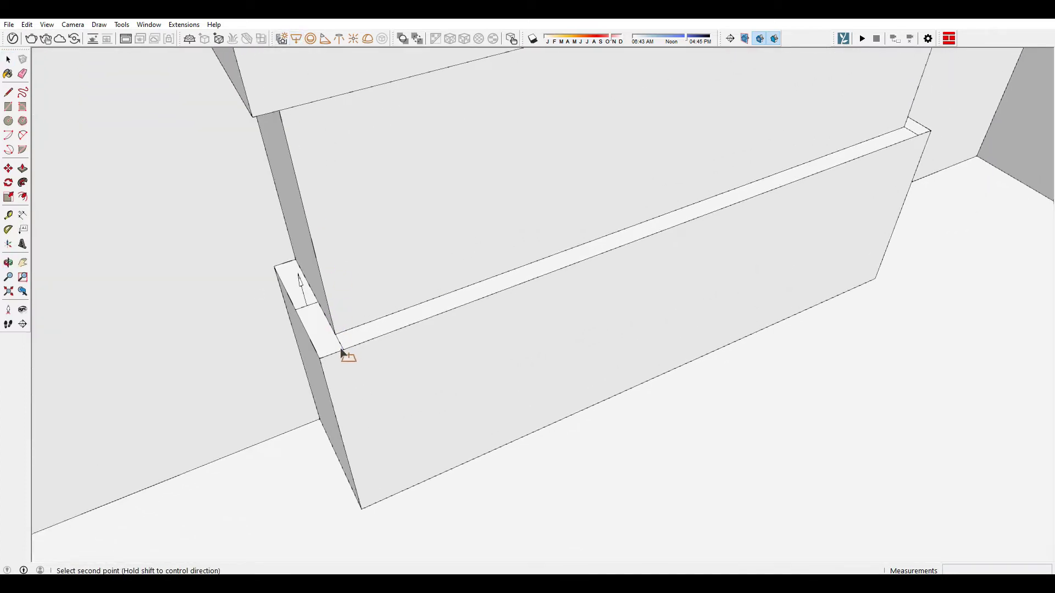
click(907, 134)
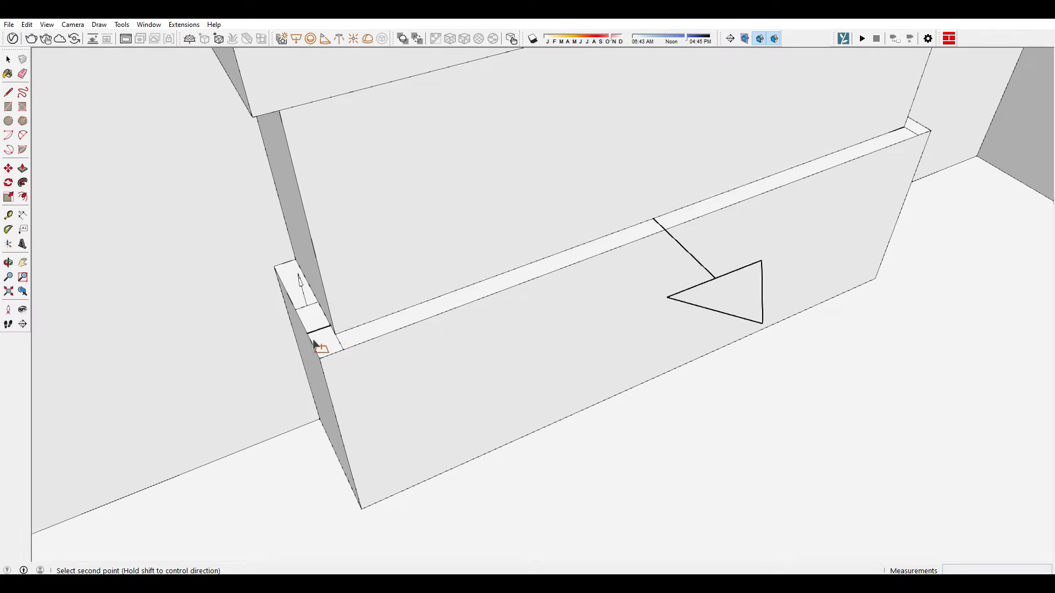
key(Escape)
click(344, 350)
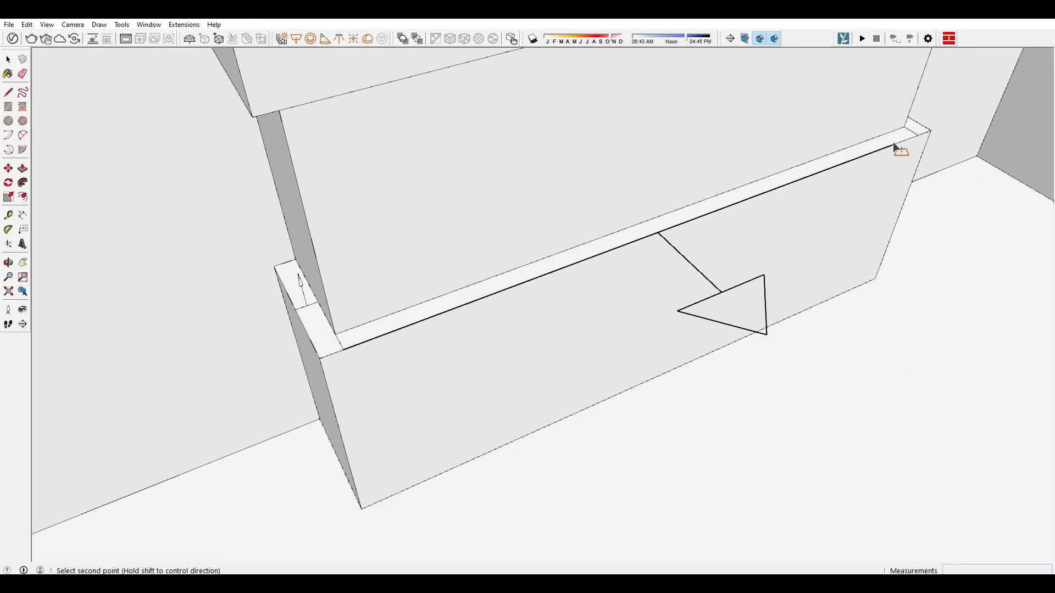
click(907, 132)
mouse_move(647, 285)
middle_down()
mouse_move(588, 293)
mouse_move(644, 272)
mouse_move(509, 240)
middle_up()
Copy the new rectangle light to a position higher up the wall
key(space)
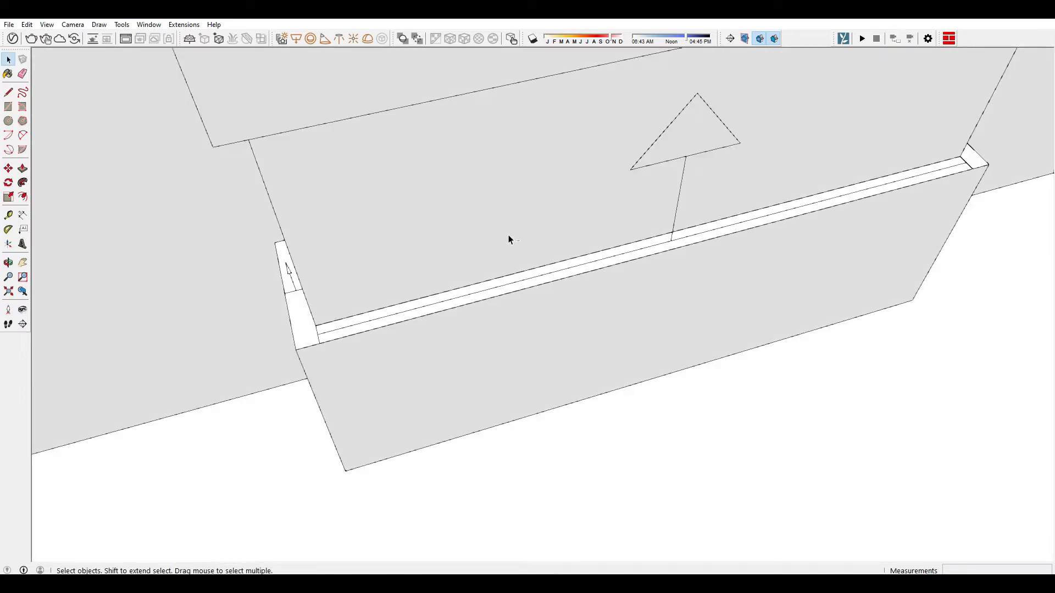
click(680, 162)
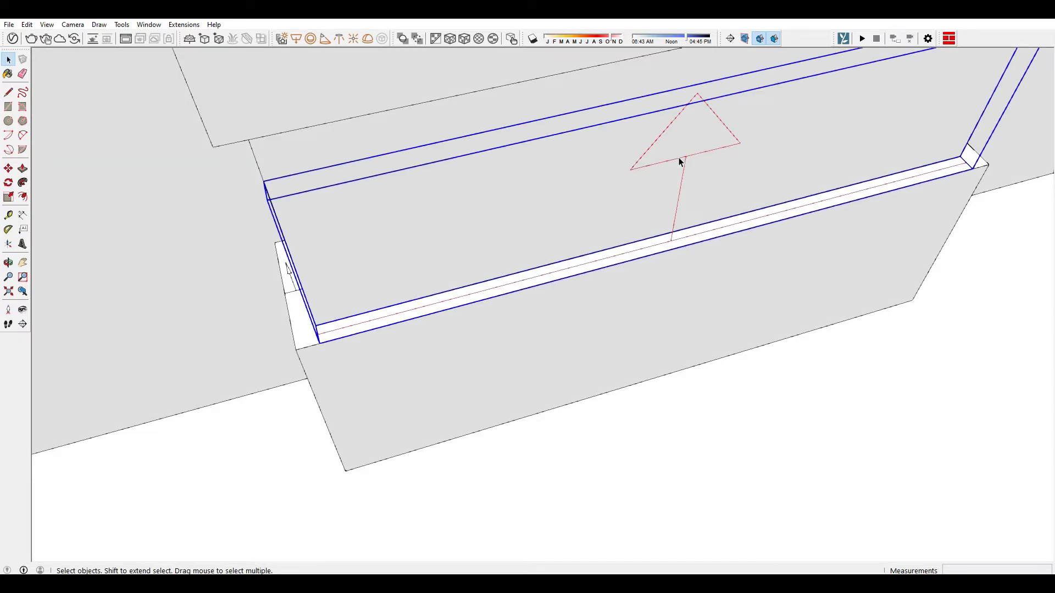
mouse_move(500, 264)
middle_down()
mouse_move(496, 275)
mouse_move(515, 259)
mouse_move(357, 299)
mouse_move(715, 212)
mouse_move(855, 231)
mouse_move(760, 292)
middle_up()
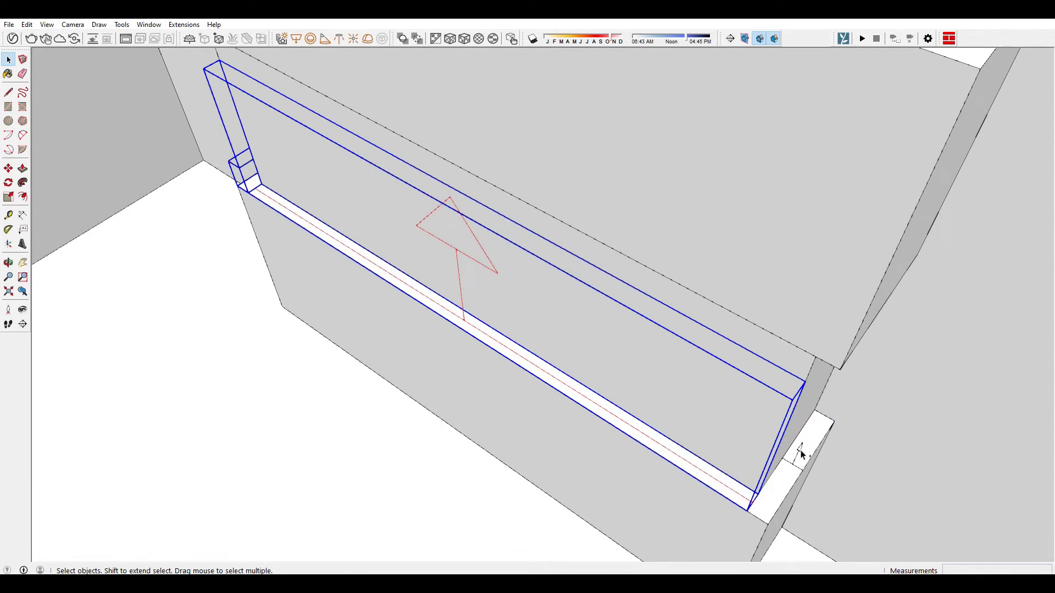
scroll(801, 454, down, 5)
mouse_move(760, 452)
middle_down()
mouse_move(777, 396)
mouse_move(659, 323)
middle_up()
key(m)
key(ctrl)
click(689, 278)
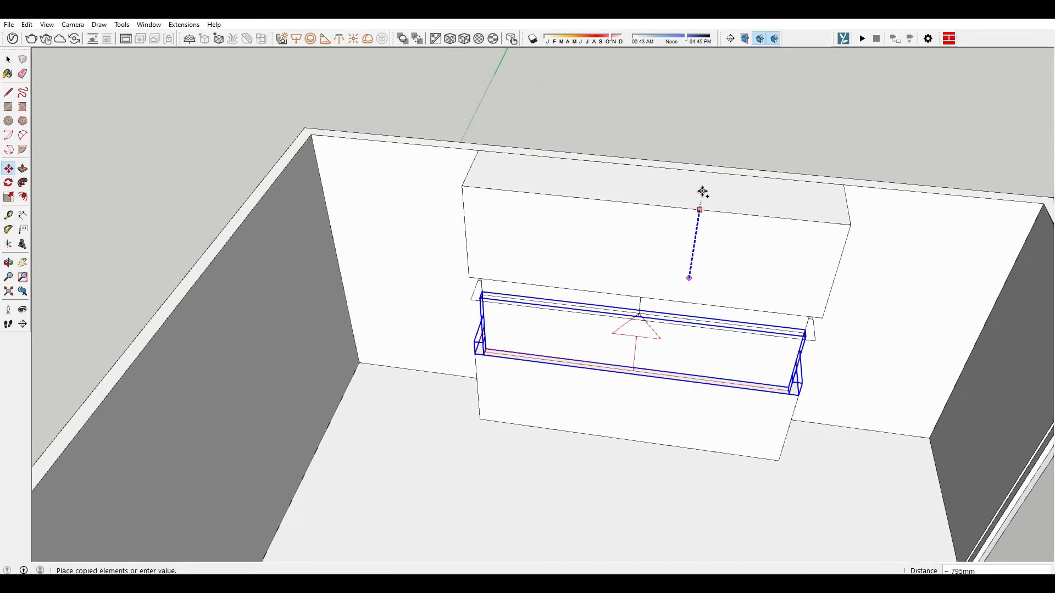
click(567, 192)
key(space)
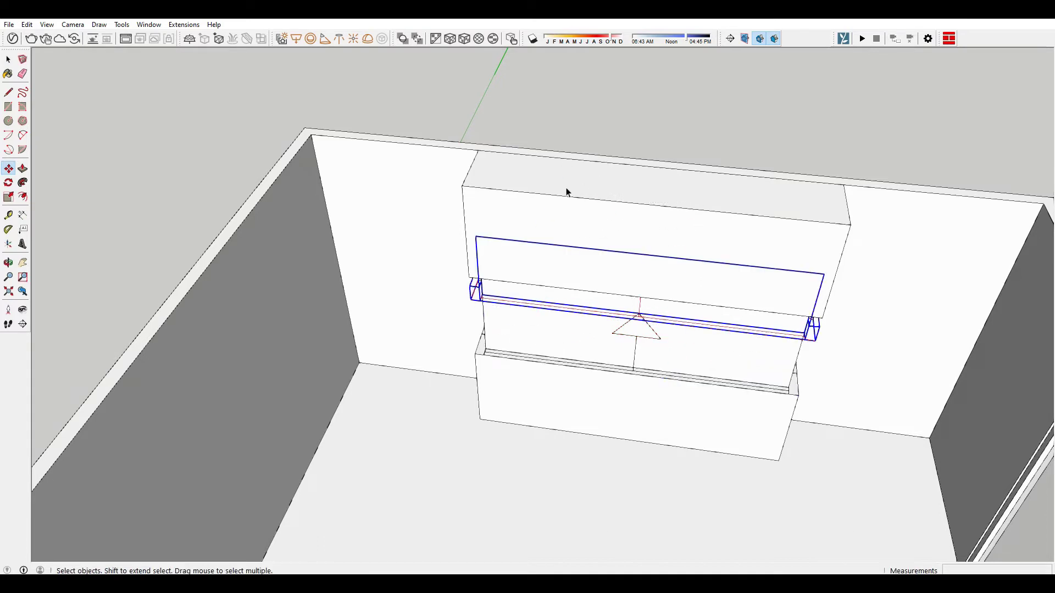
Flip the copied light along the blue axis and place it beneath the upper box
right_click(640, 304)
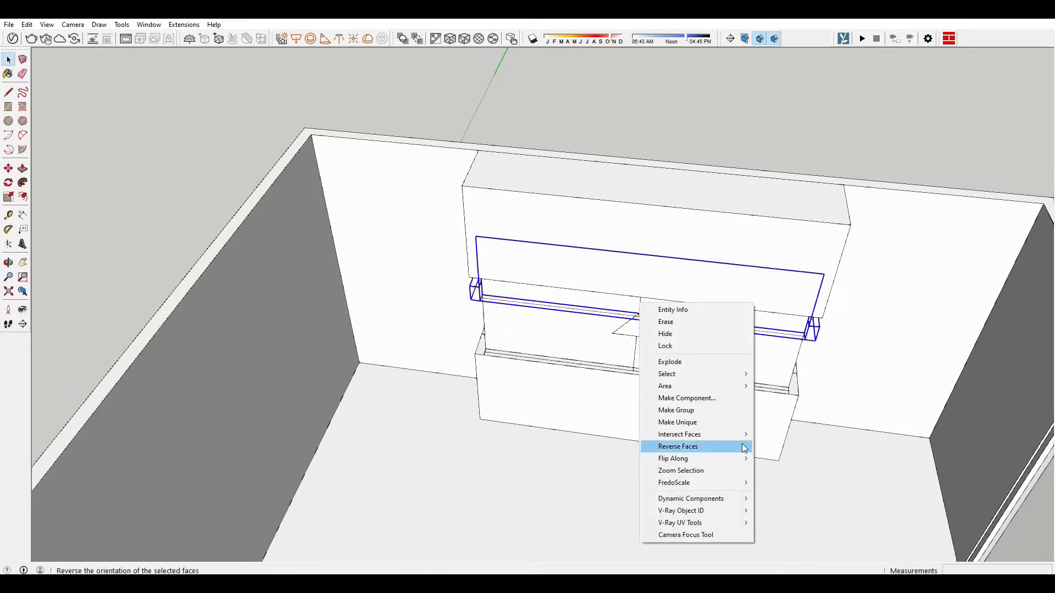
click(782, 483)
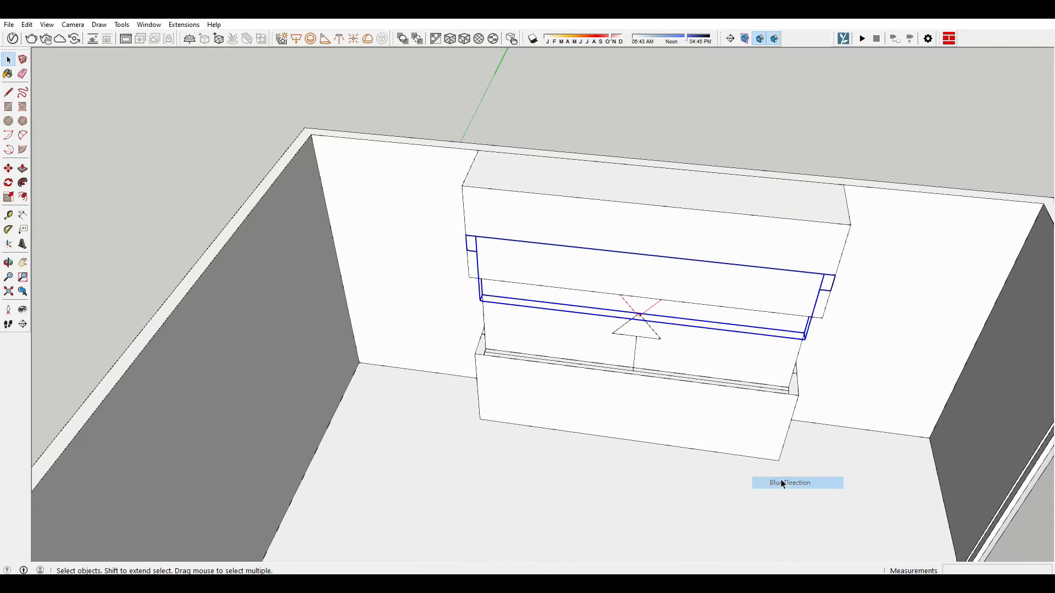
scroll(783, 484, down, 5)
middle_drag(757, 306, 512, 301)
key(m)
scroll(475, 256, up, 5)
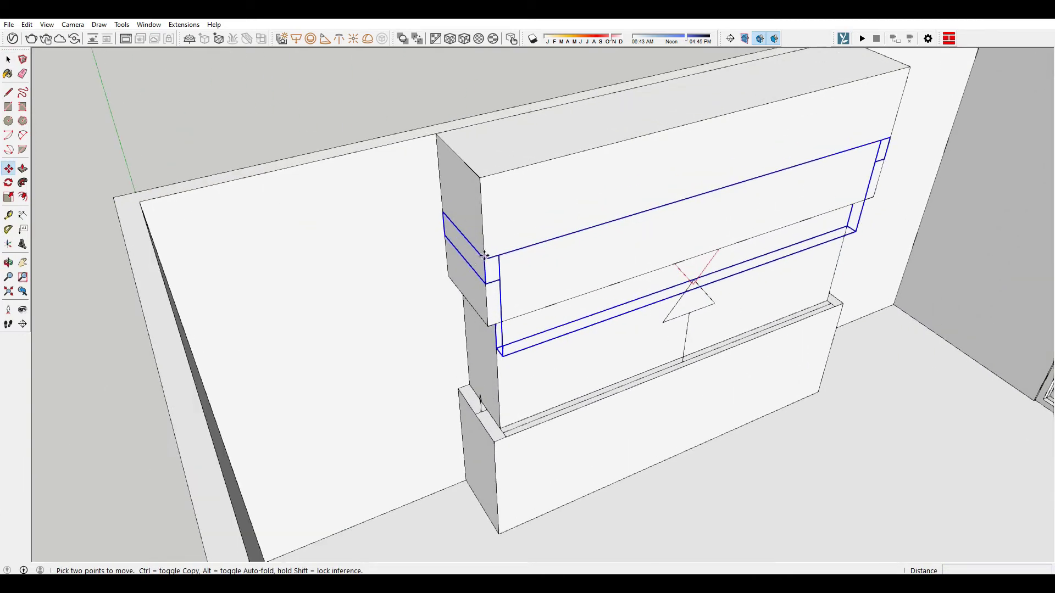
click(486, 325)
key(space)
Set the rectangle light's intensity to 75 in the V-Ray Asset Editor's Lights list
middle_drag(491, 326, 341, 298)
scroll(692, 351, up, 3)
key(Escape)
scroll(663, 379, down, 3)
mouse_move(763, 360)
middle_down()
mouse_move(636, 306)
mouse_move(558, 308)
middle_up()
scroll(558, 308, up, 5)
click(12, 38)
click(496, 145)
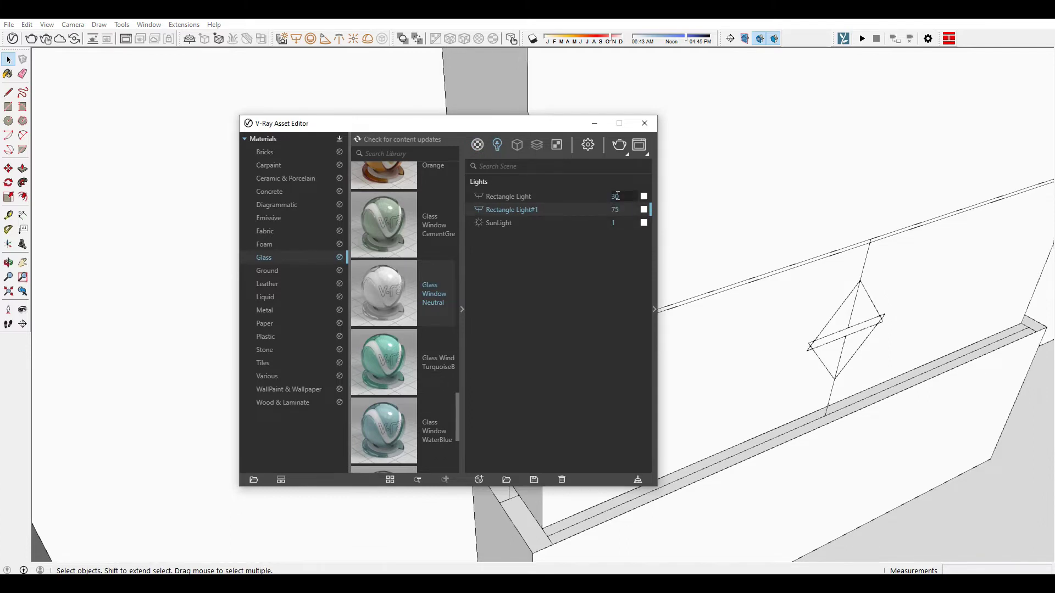
text(75)
Tint the rectangle light a warm pale yellow of about 4534 K
click(644, 196)
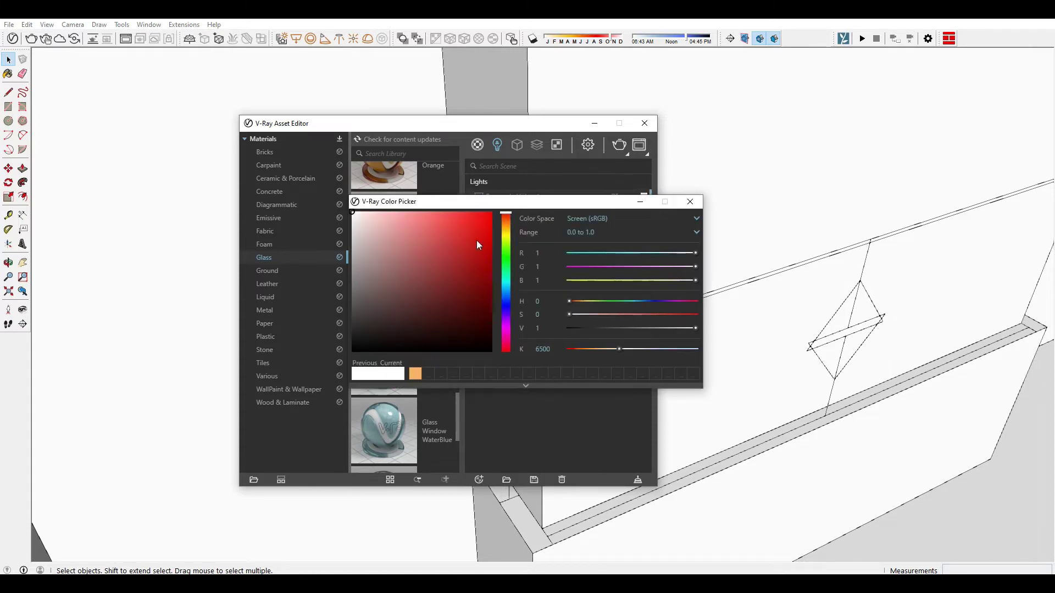
click(506, 231)
drag(408, 216, 392, 212)
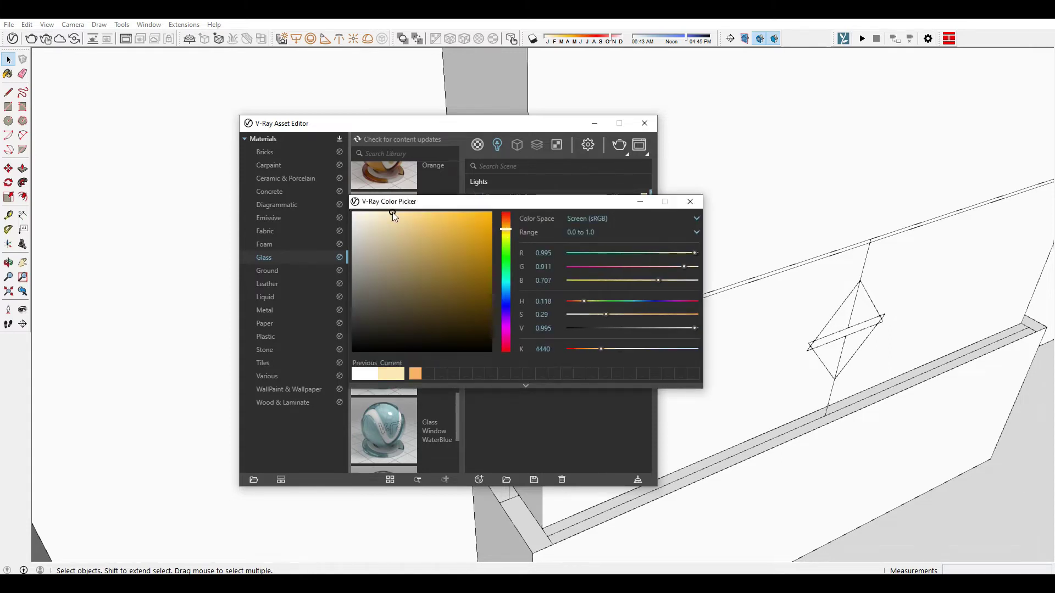
click(689, 202)
click(642, 214)
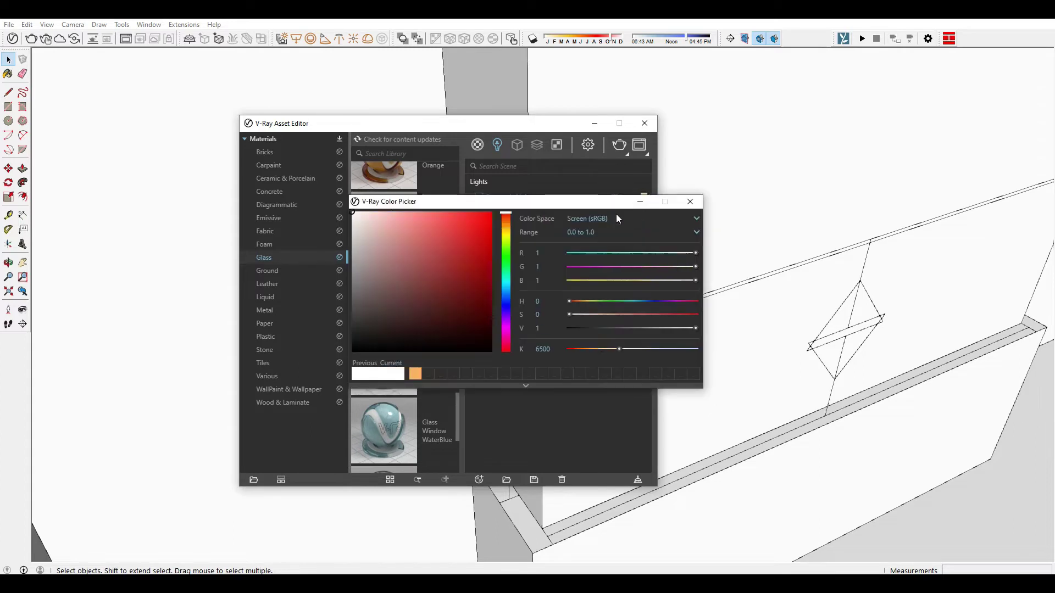
click(505, 231)
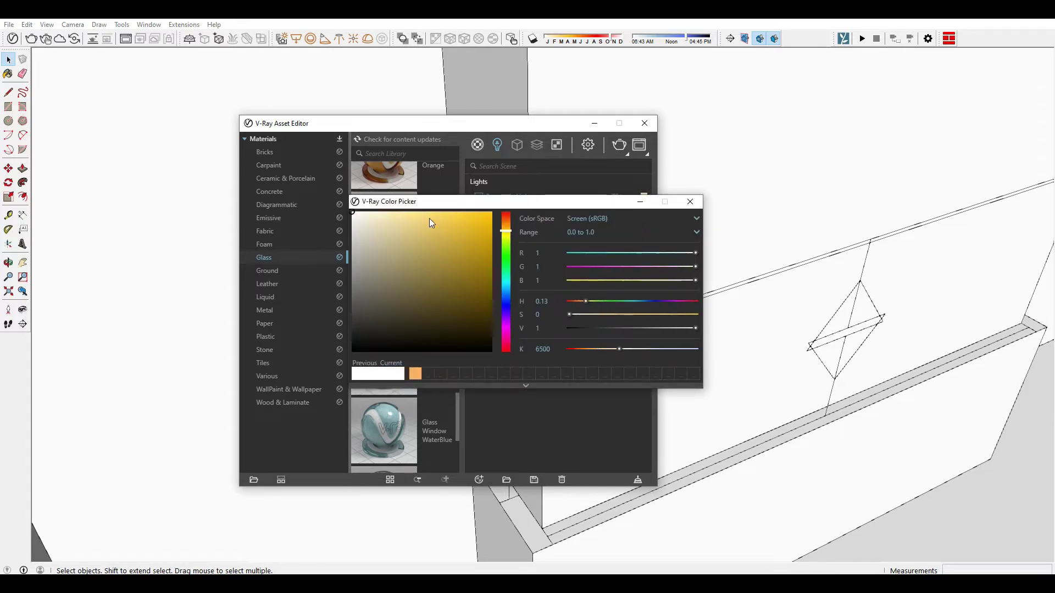
drag(389, 215, 391, 214)
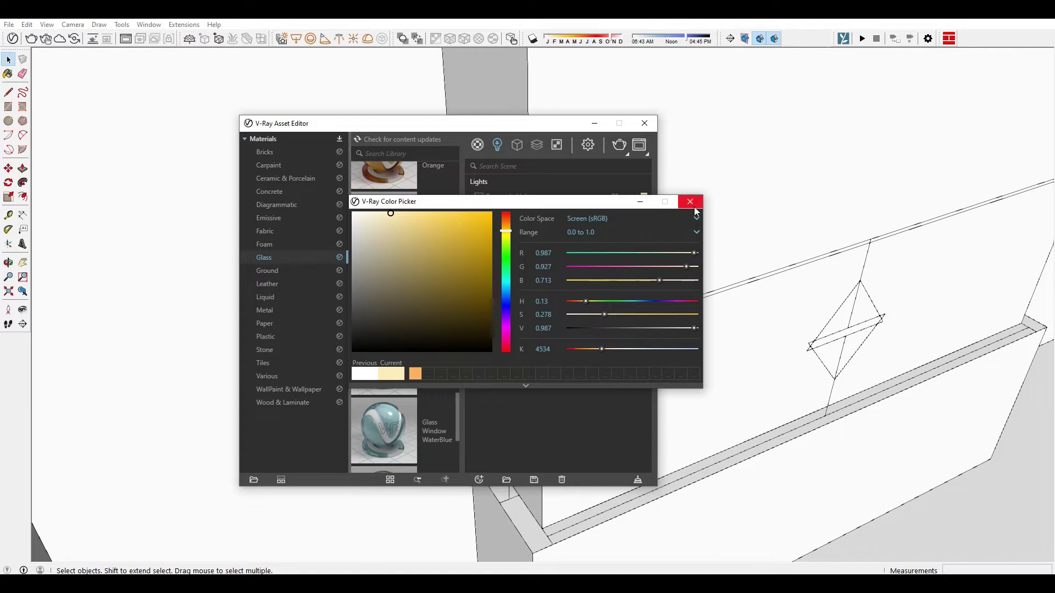
click(691, 202)
Close the V-Ray Asset Editor and orbit out to an overhead view of the room
click(645, 127)
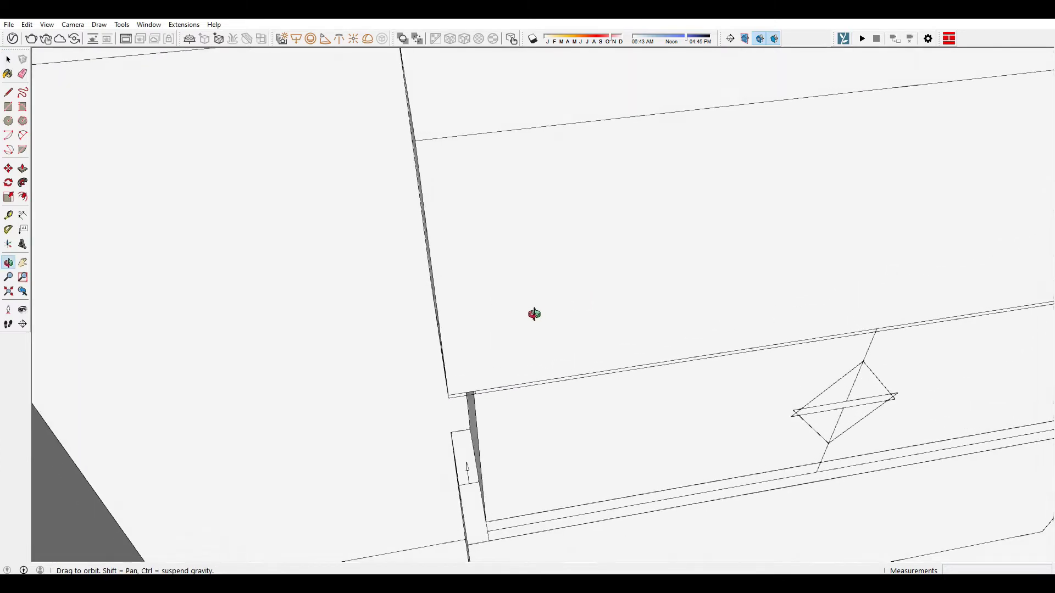
middle_drag(534, 313, 645, 308)
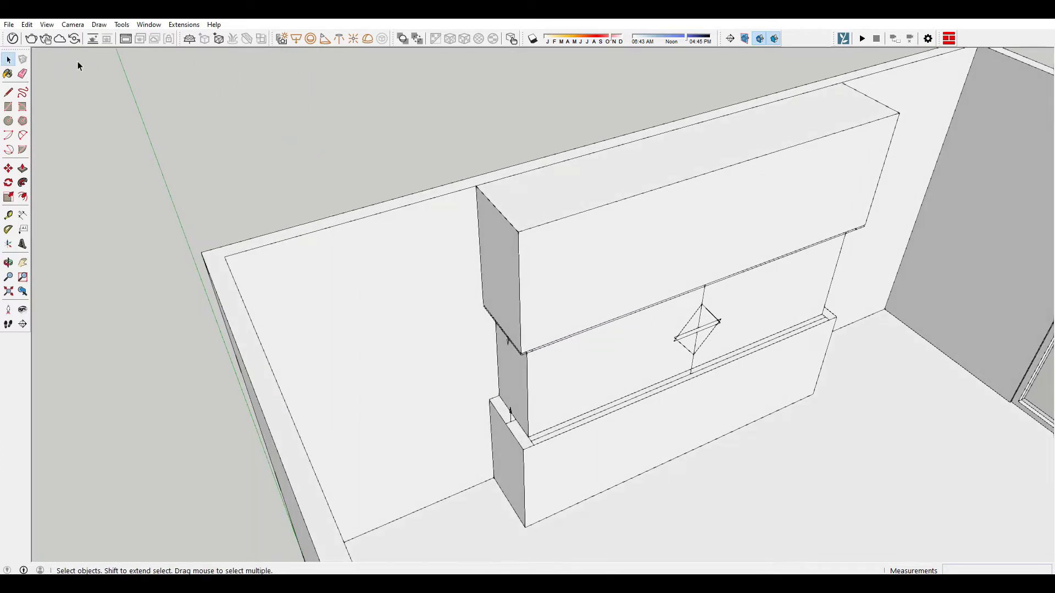
scroll(423, 188, down, 5)
middle_drag(424, 188, 494, 376)
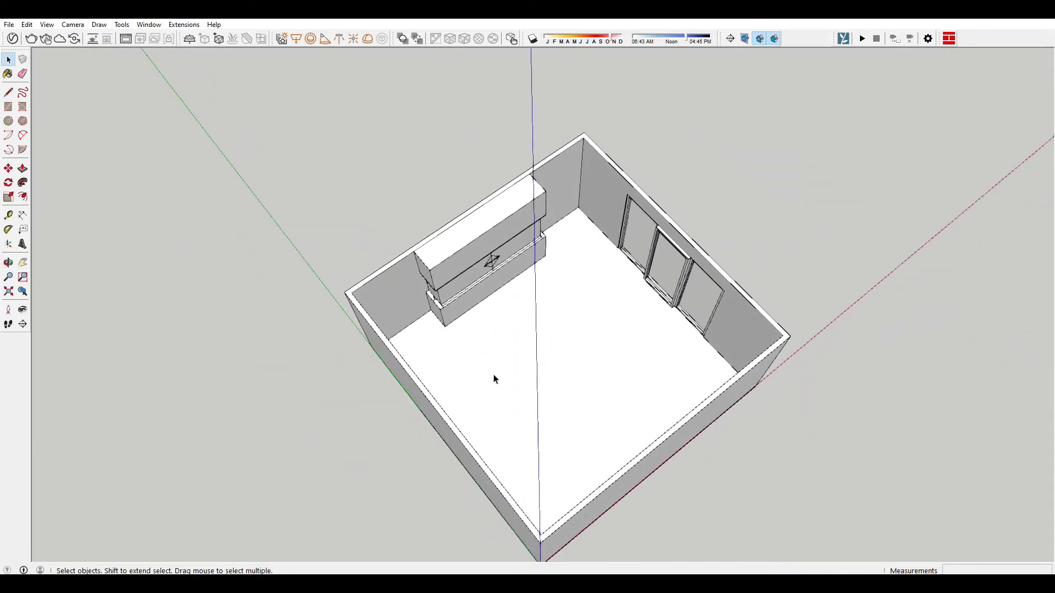
middle_drag(532, 456, 530, 468)
scroll(529, 469, up, 3)
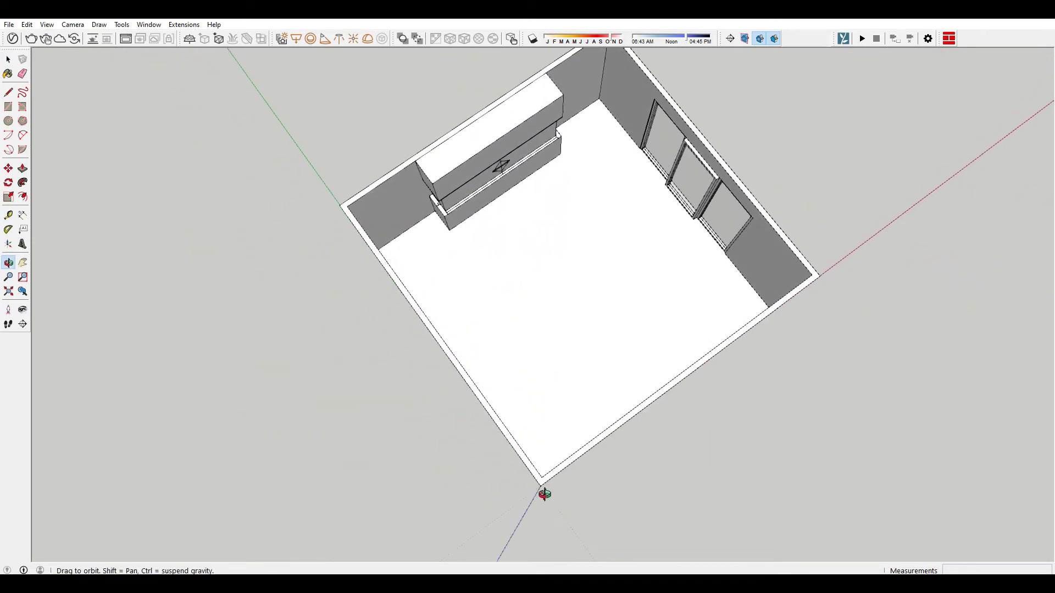
Stand the camera on the room floor at eye level and widen the view slightly
click(8, 310)
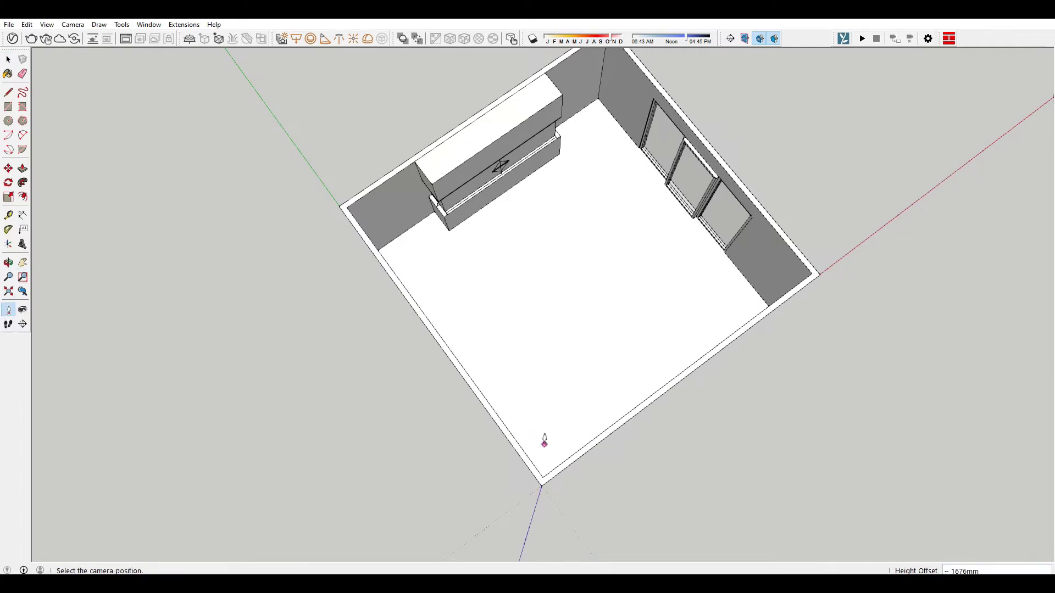
click(549, 438)
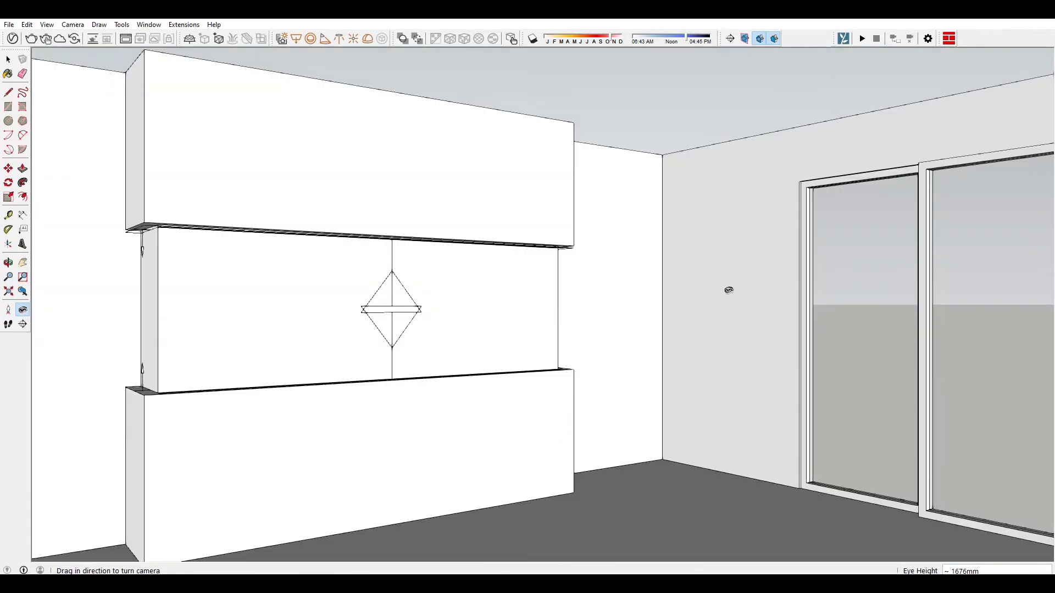
scroll(596, 333, up, 3)
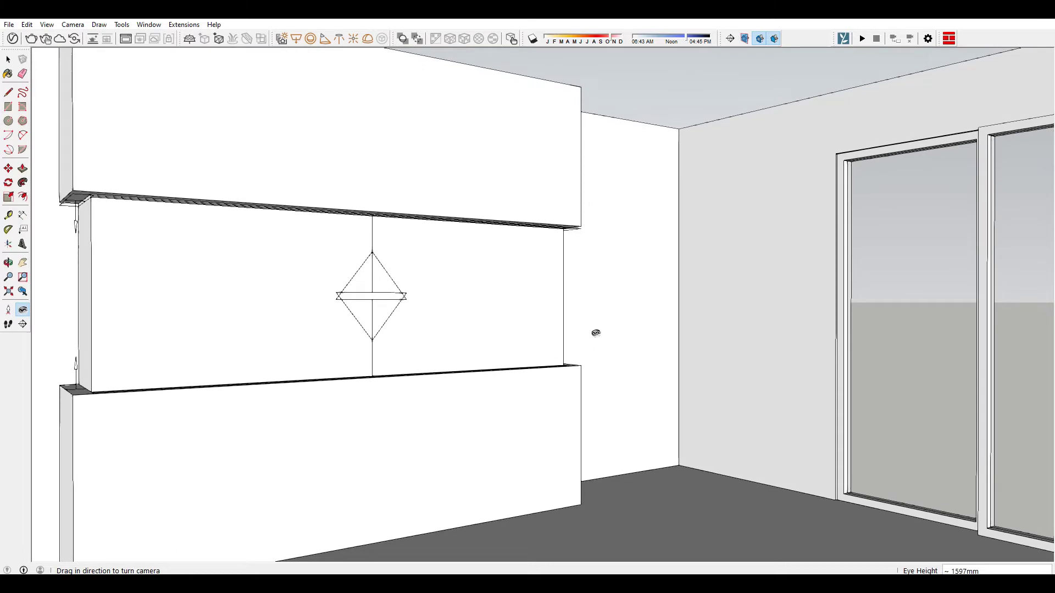
click(9, 277)
drag(596, 302, 586, 325)
key(space)
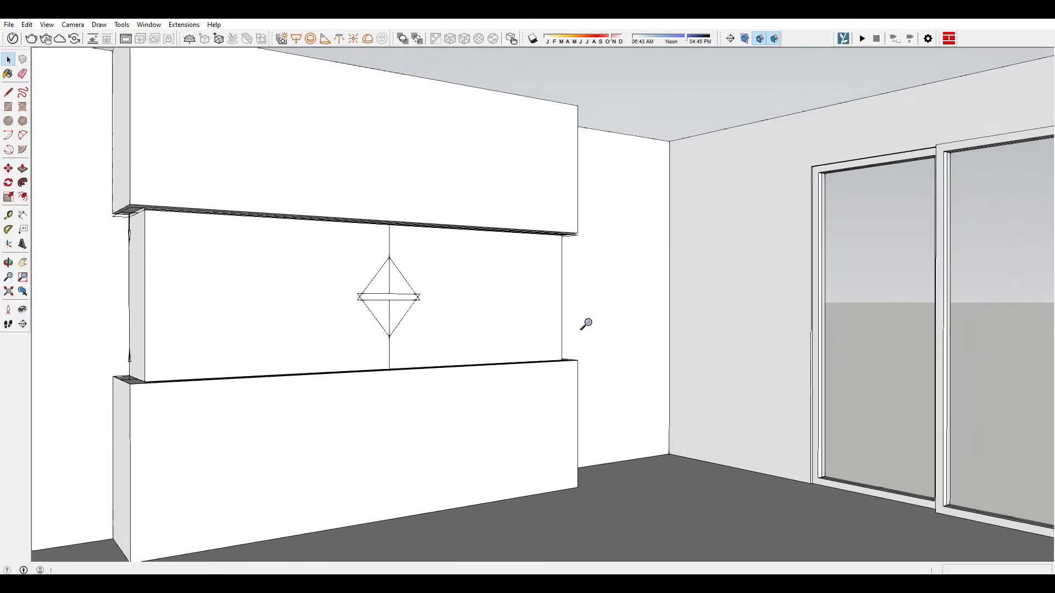
click(47, 25)
mouse_move(71, 210)
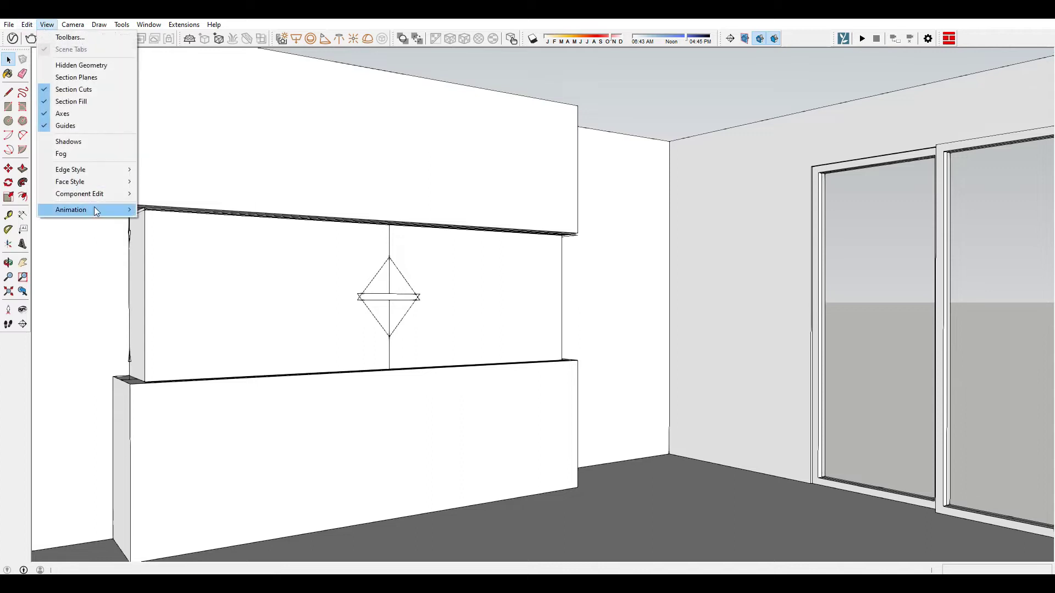
Add Scene 1 and turn the camera in place to frame the wall unit
click(165, 210)
click(519, 345)
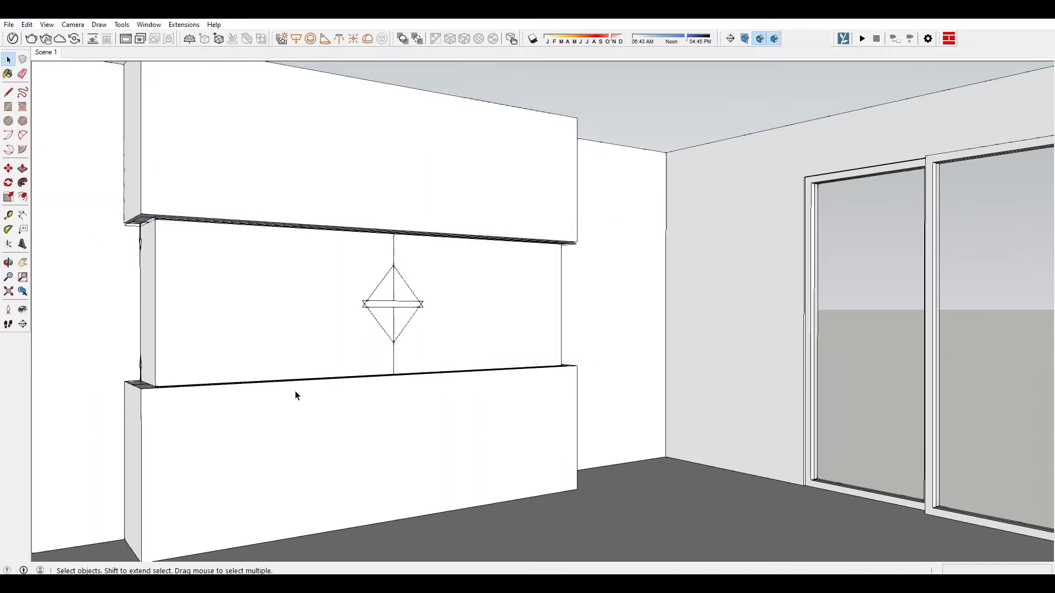
click(22, 311)
mouse_move(299, 558)
mouse_down()
mouse_move(361, 72)
mouse_move(647, 169)
mouse_move(442, 193)
mouse_move(603, 358)
mouse_move(837, 217)
mouse_move(641, 292)
mouse_move(628, 280)
mouse_move(676, 294)
mouse_move(536, 304)
mouse_move(678, 330)
mouse_move(768, 325)
mouse_move(813, 247)
mouse_move(863, 234)
mouse_move(869, 253)
mouse_move(840, 275)
mouse_move(900, 263)
mouse_up()
Zoom in slightly and update Scene 1 to the reframed view
key(z)
drag(329, 299, 342, 295)
key(space)
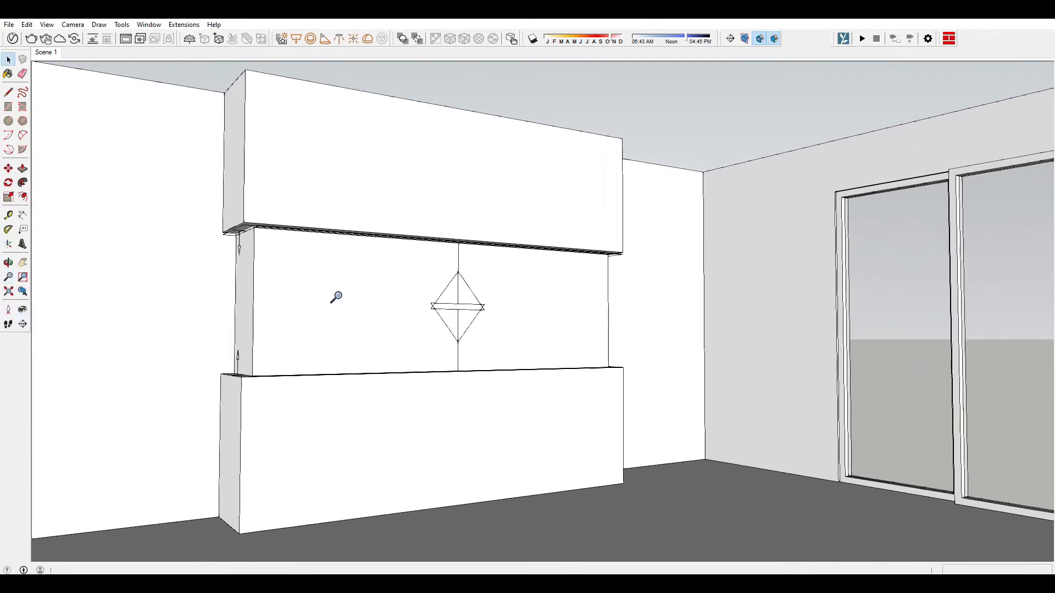
right_click(42, 54)
click(74, 95)
right_click(40, 53)
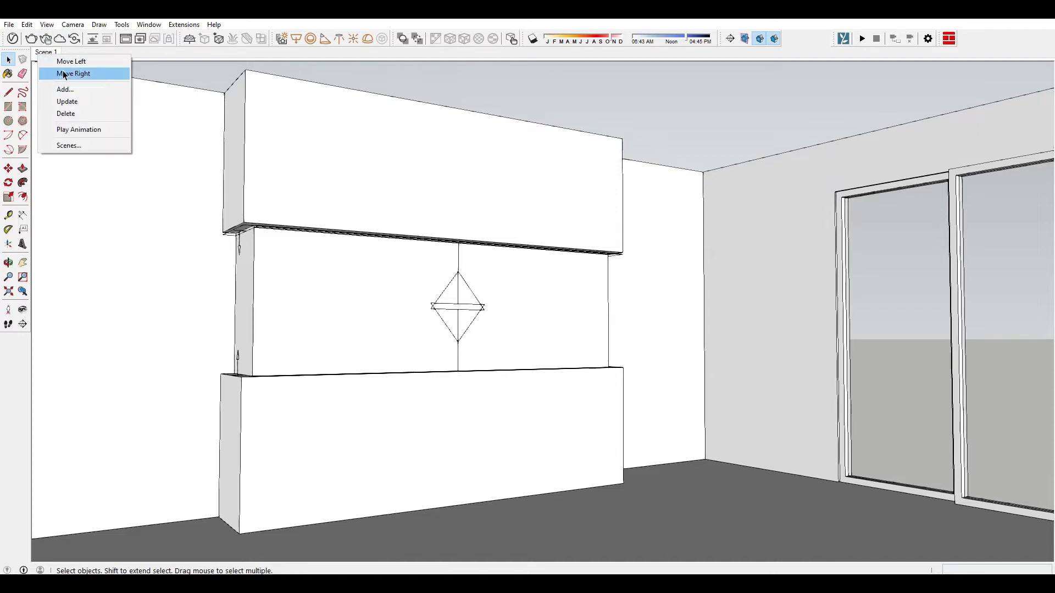
click(74, 99)
Draw a 7240 mm square rectangle over the top of the room walls
mouse_move(577, 252)
middle_down()
mouse_move(563, 195)
mouse_move(467, 370)
mouse_move(181, 389)
mouse_move(401, 388)
mouse_move(341, 224)
middle_up()
key(space)
scroll(401, 388, down, 5)
key(r)
click(288, 212)
scroll(288, 209, down, 3)
click(730, 401)
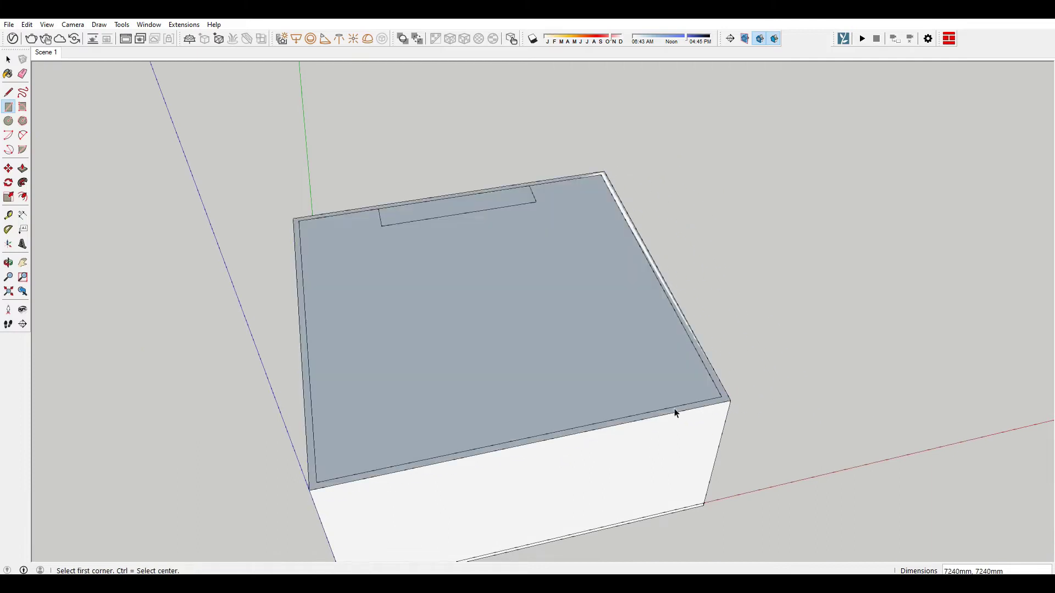
Pull the ceiling face up 300 mm into a slab
key(space)
middle_drag(675, 413, 658, 282)
scroll(658, 282, down, 2)
key(p)
click(511, 318)
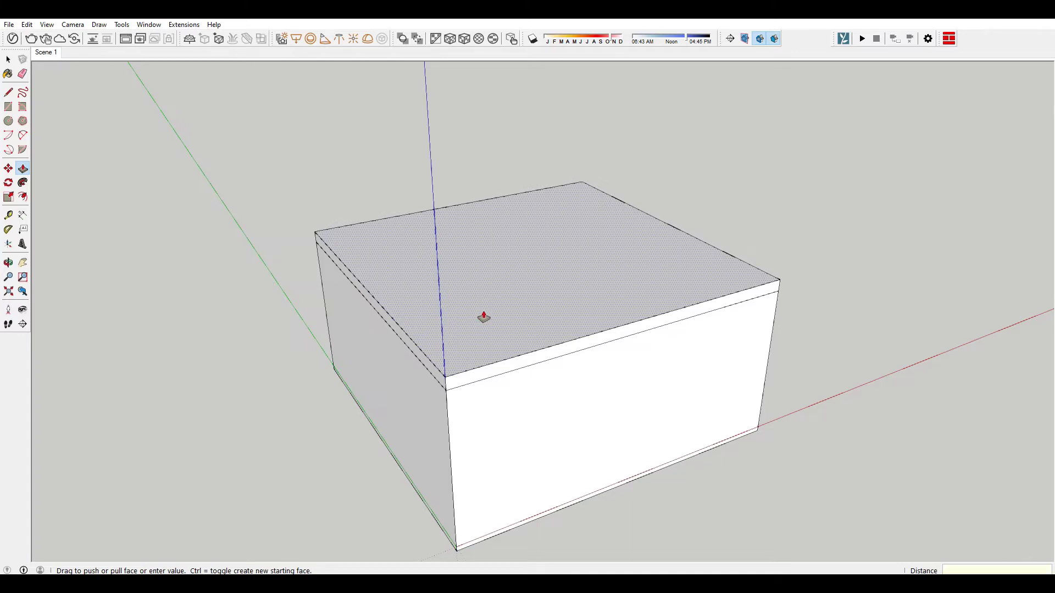
text(300)
key(Return)
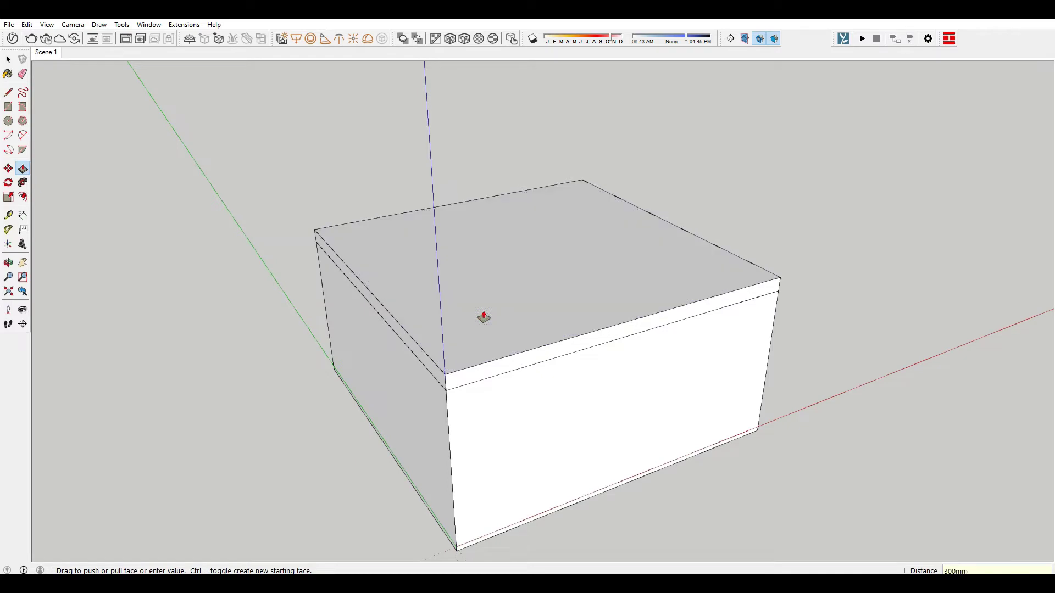
Make the ceiling slab a single group
middle_drag(483, 313, 478, 308)
scroll(472, 302, down, 3)
key(space)
right_click(450, 259)
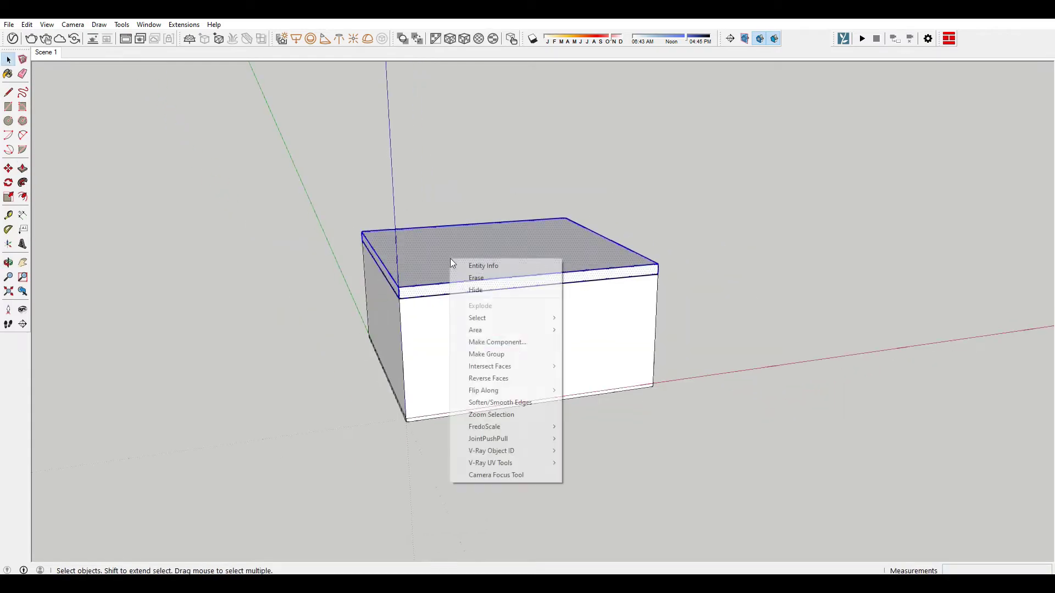
click(513, 354)
middle_drag(495, 352, 236, 183)
Return to the Scene 1 view and set the V-Ray render output image width to 80
click(12, 38)
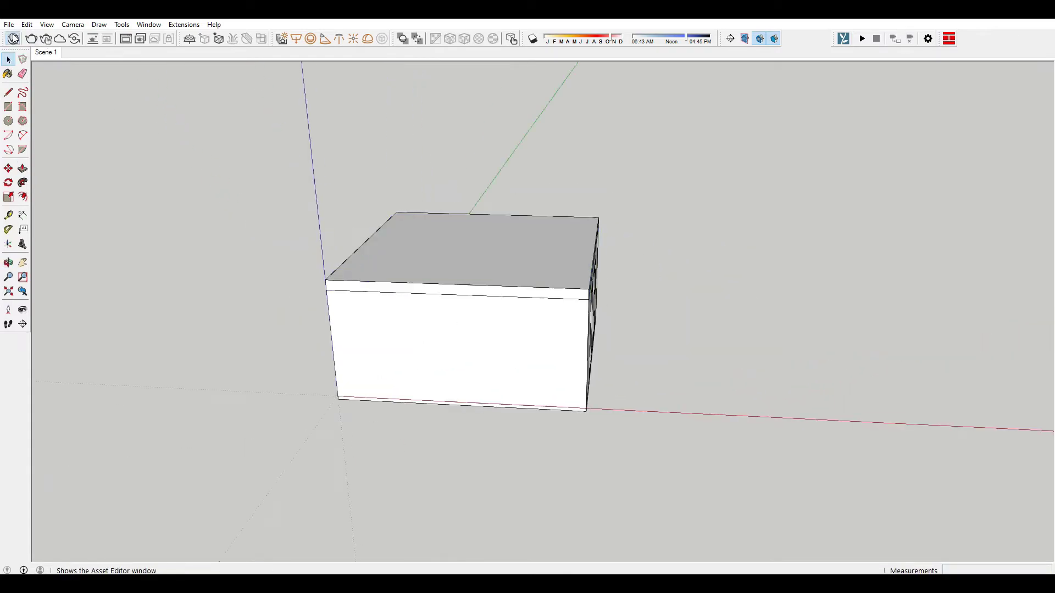
click(588, 144)
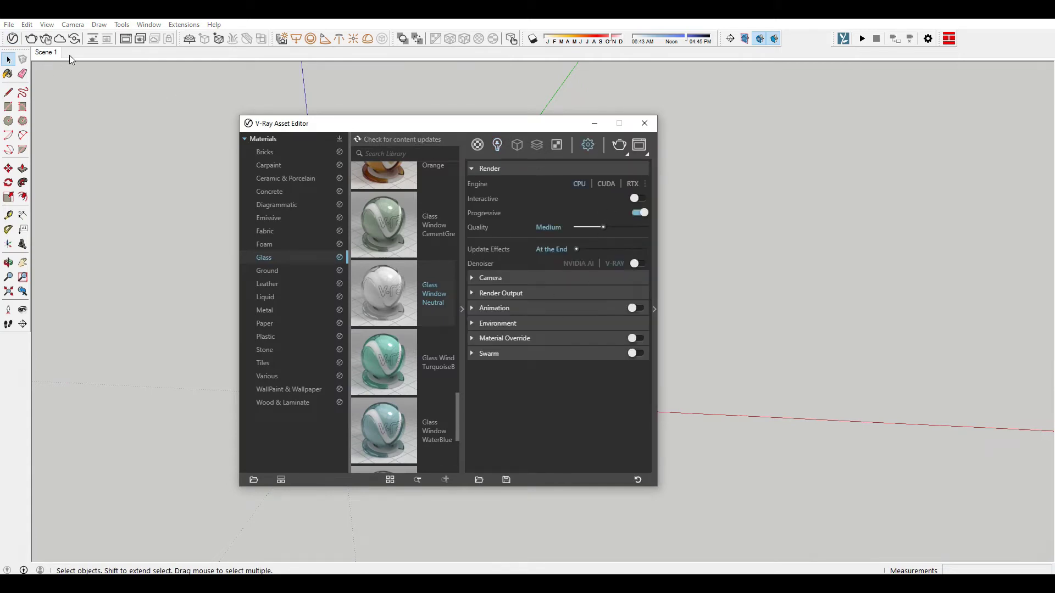
click(52, 55)
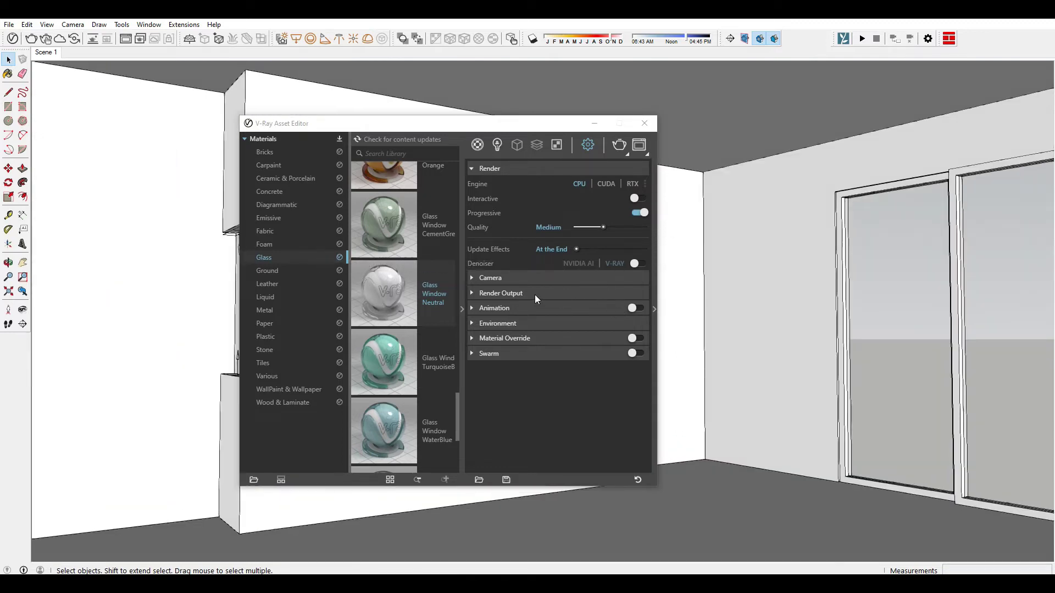
click(536, 294)
text(19)
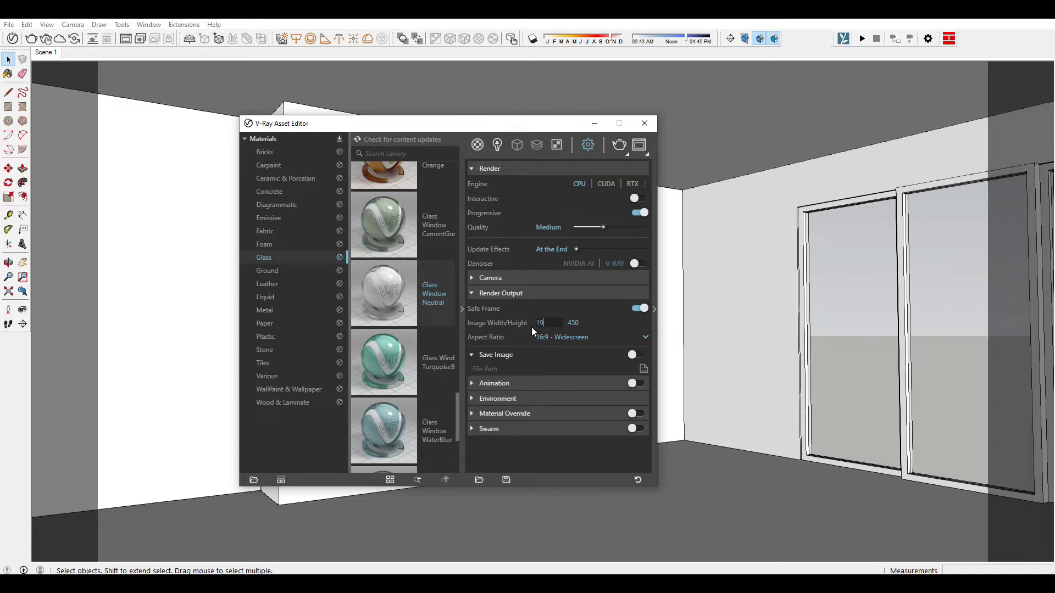
text(80)
text(20)
key(Return)
Use Irradiance map primary rays with Min Rate -4 and Max Rate -2, then close the settings
click(654, 309)
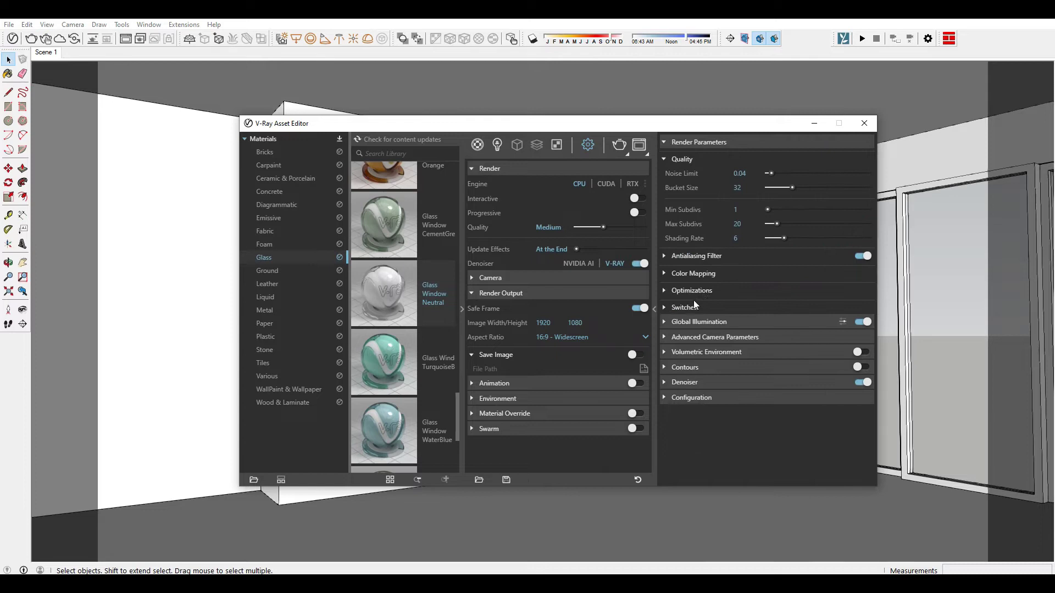
click(673, 325)
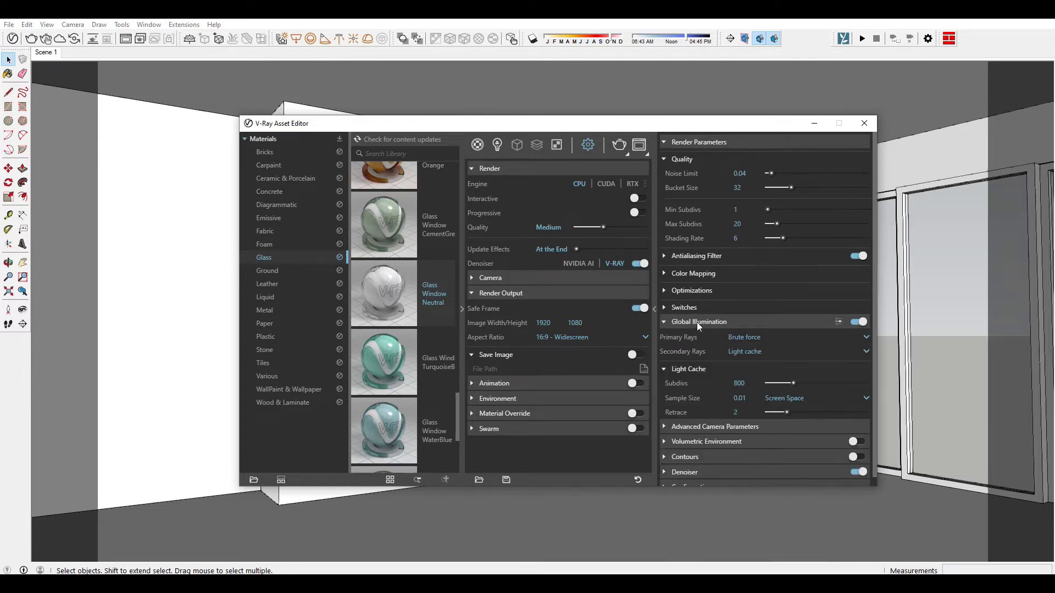
click(740, 337)
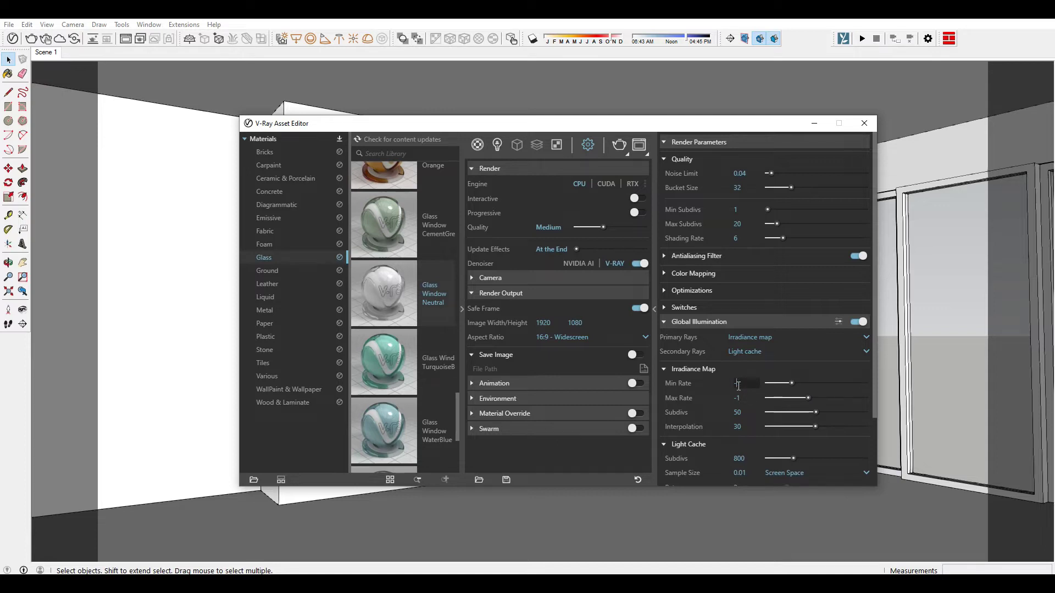
click(755, 400)
text(-2)
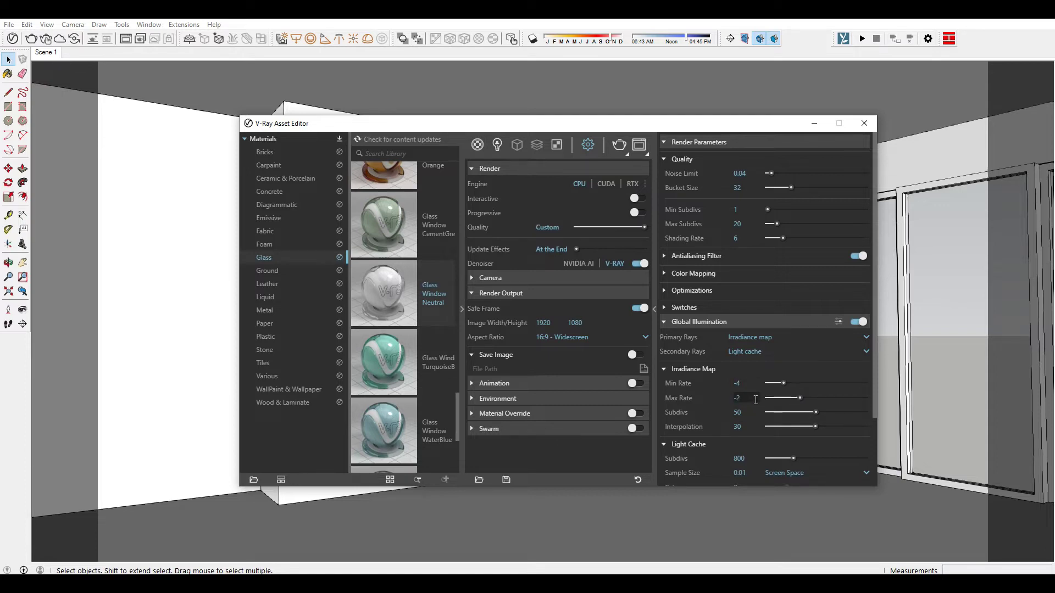
key(Return)
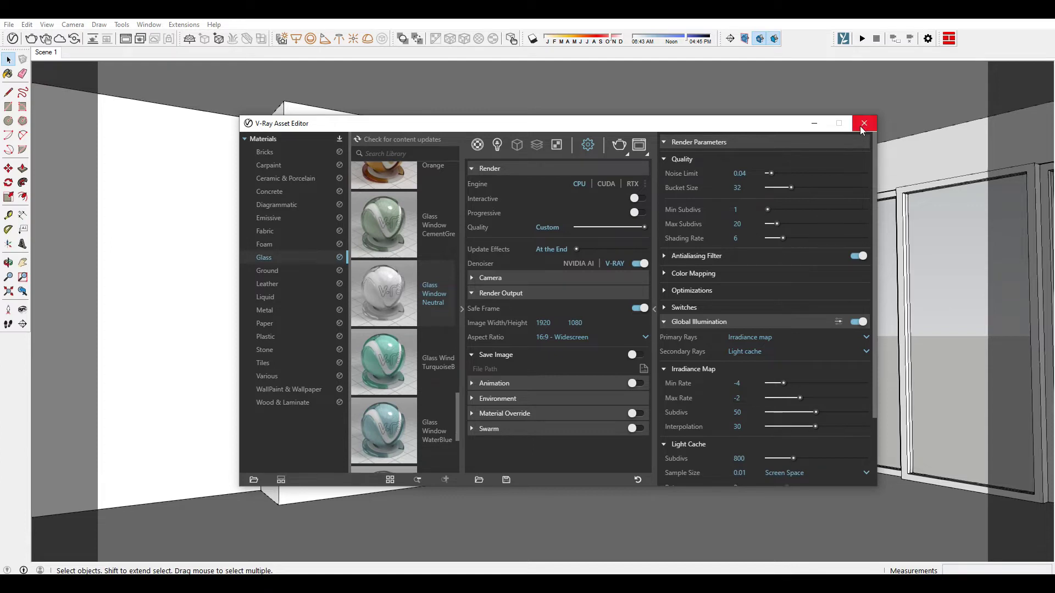
click(863, 124)
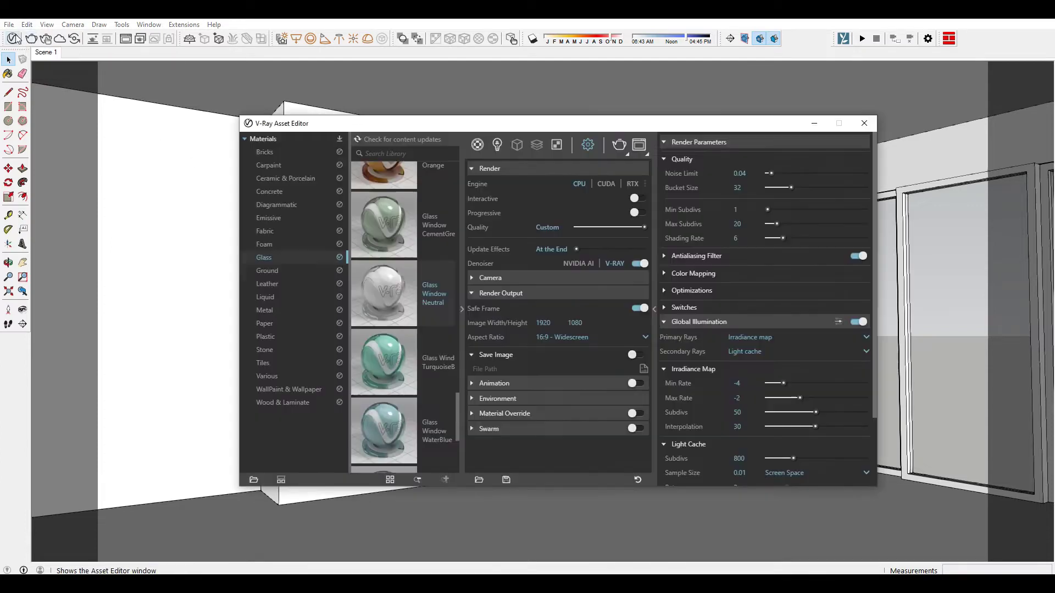
Set the V-Ray SunLight intensity to 0.5 and its size multiplier to 40
click(27, 42)
click(498, 145)
click(626, 224)
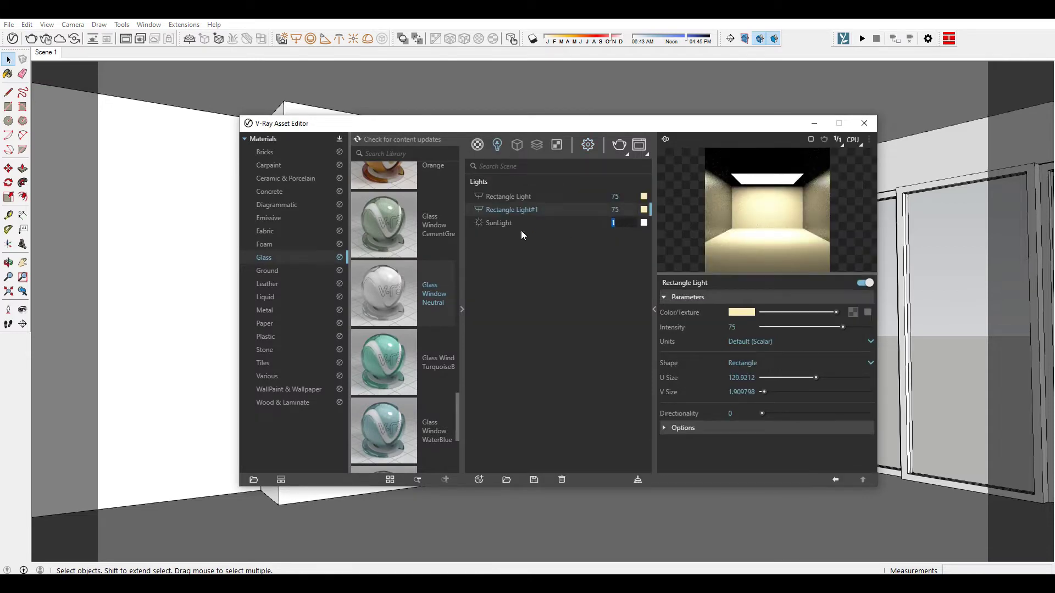
text(.5)
key(Return)
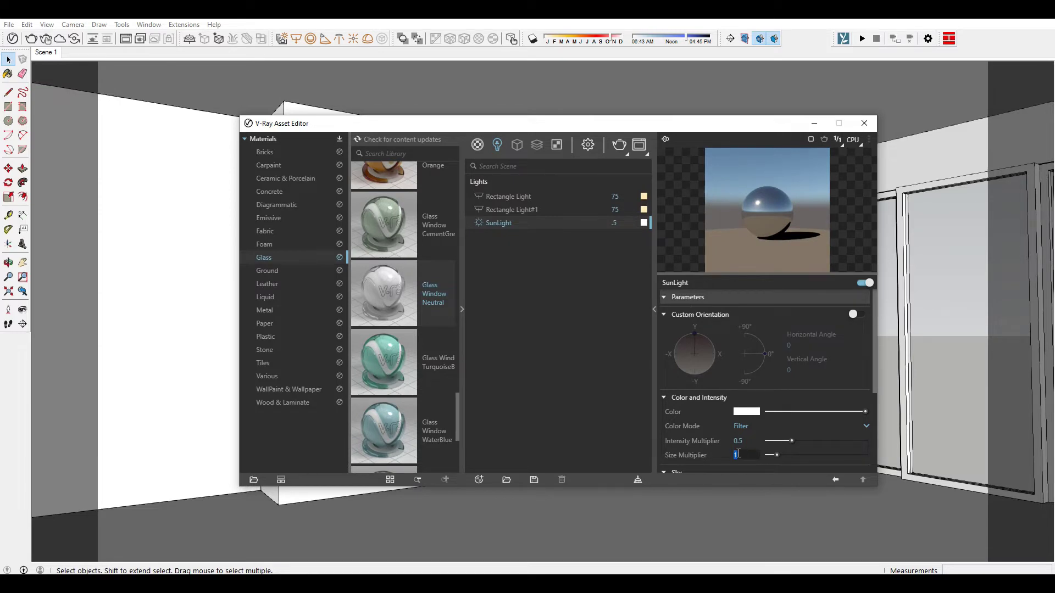
text(3)
key(Return)
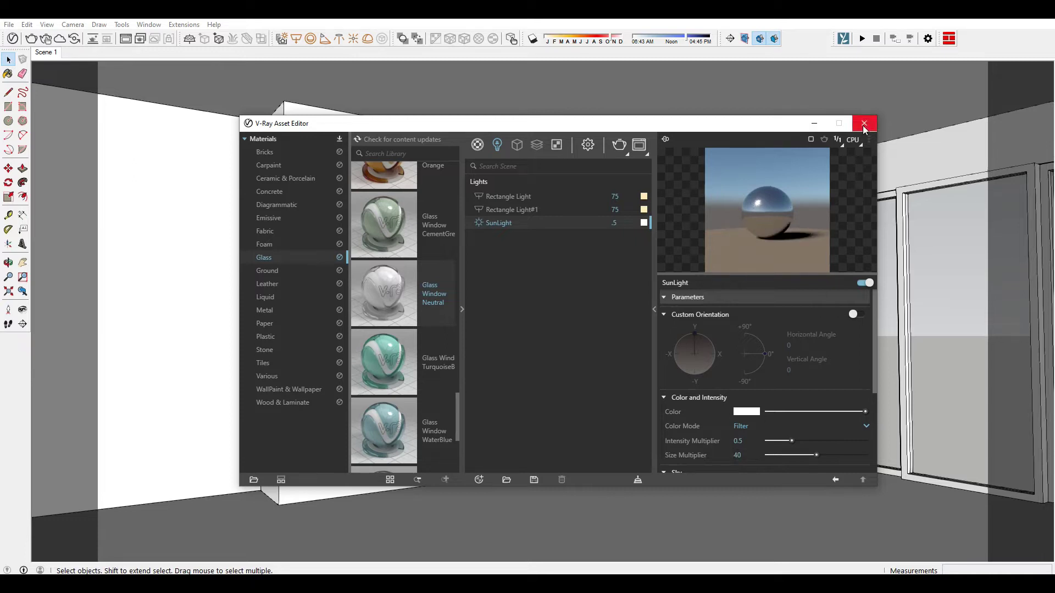
click(864, 123)
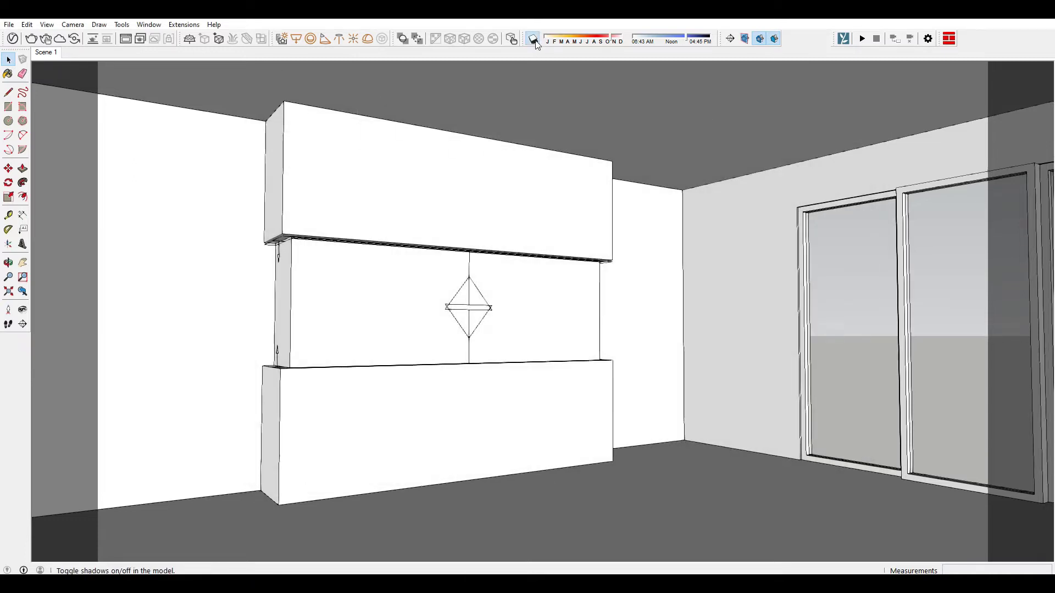
Turn on shadows and move the sun's time toward morning and date toward June
click(533, 39)
drag(600, 40, 599, 44)
drag(673, 42, 656, 42)
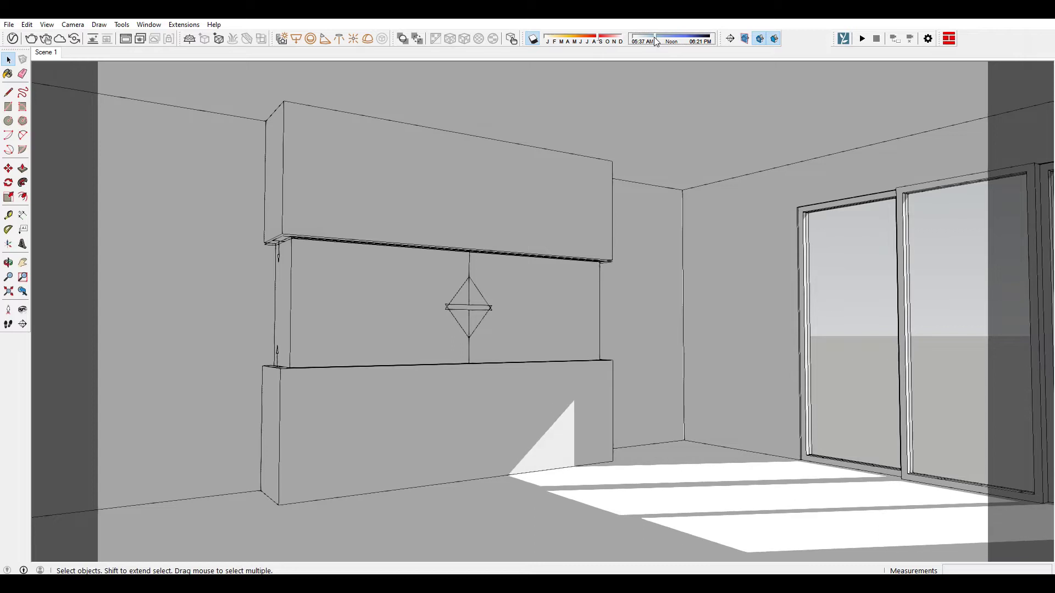
mouse_move(575, 43)
mouse_down()
mouse_move(586, 41)
mouse_move(579, 48)
mouse_up()
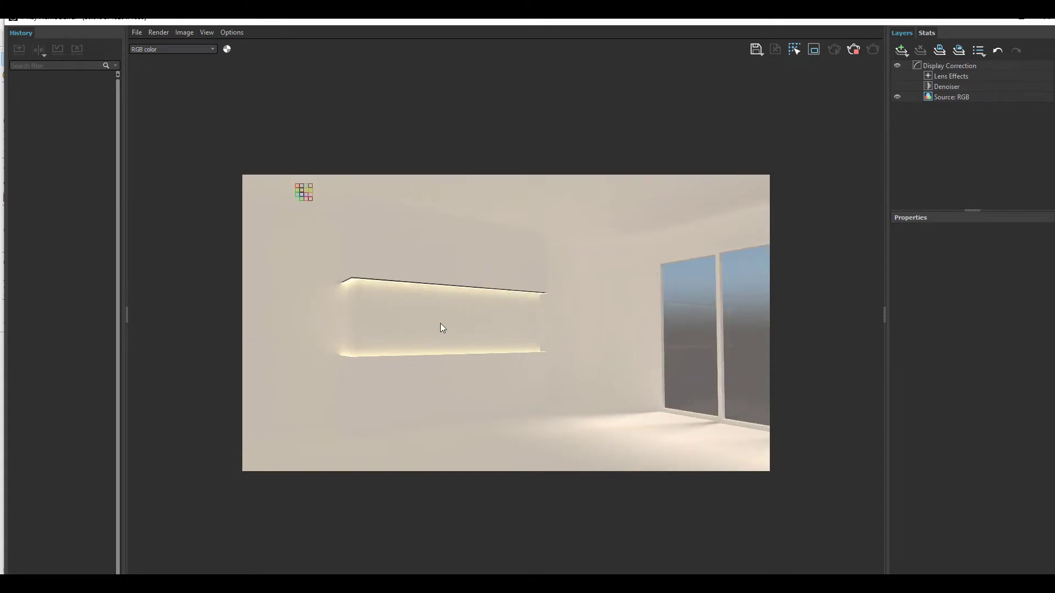
Inspect the V-Ray test render, close it, and toggle shadows off and back on
scroll(360, 265, up, 2)
scroll(344, 285, up, 2)
double_click(330, 315)
scroll(385, 317, up, 2)
double_click(446, 302)
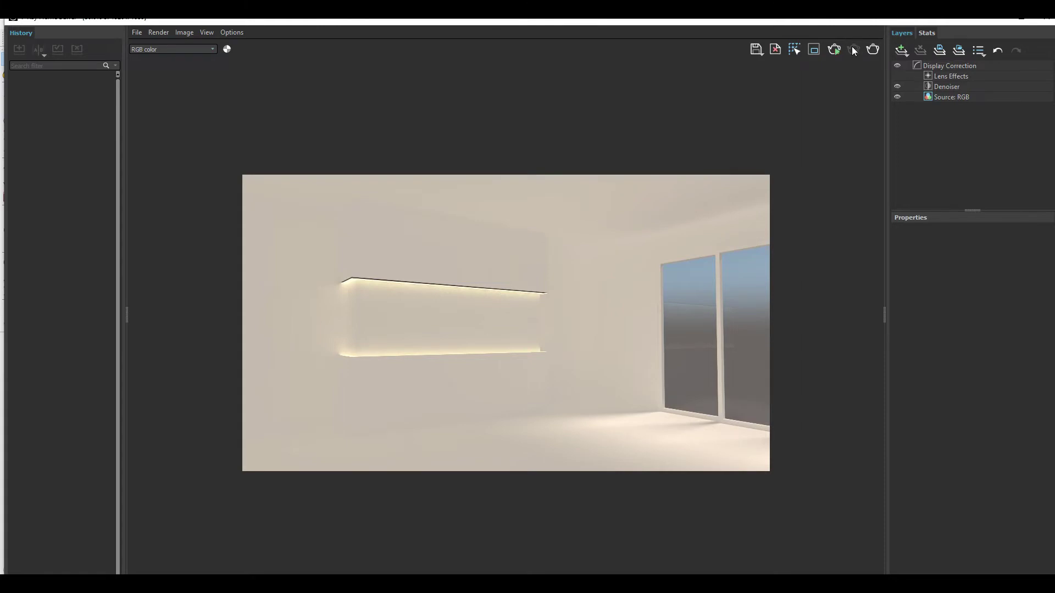
click(1042, 21)
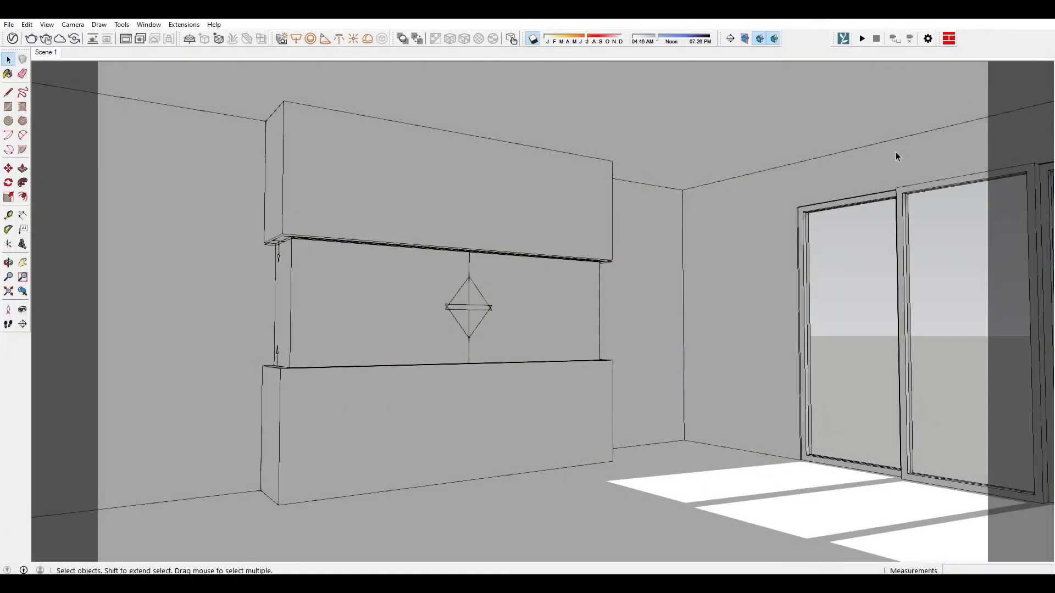
click(532, 39)
click(861, 40)
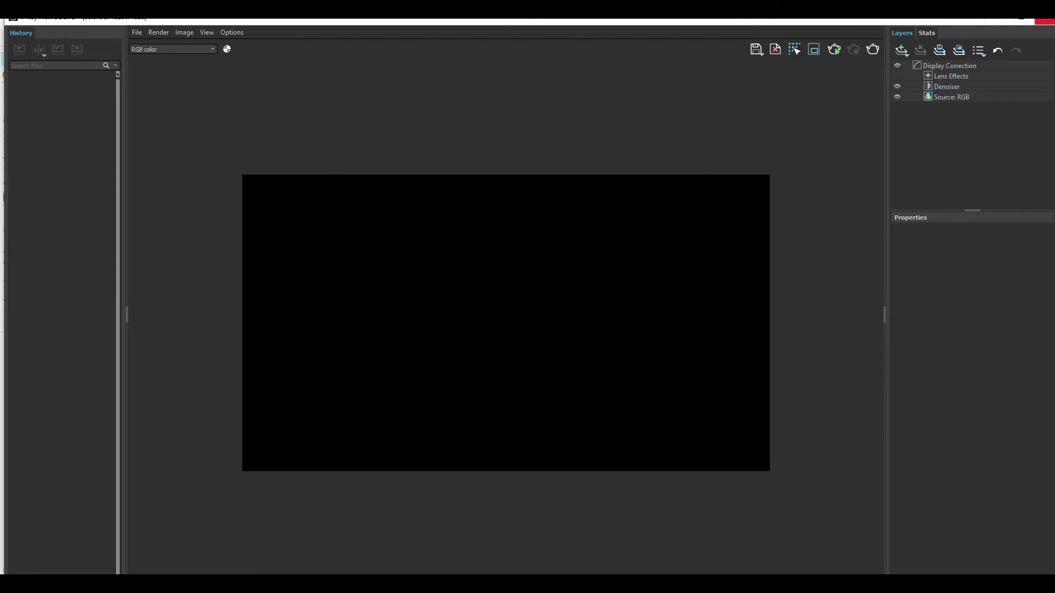
click(1042, 20)
click(532, 39)
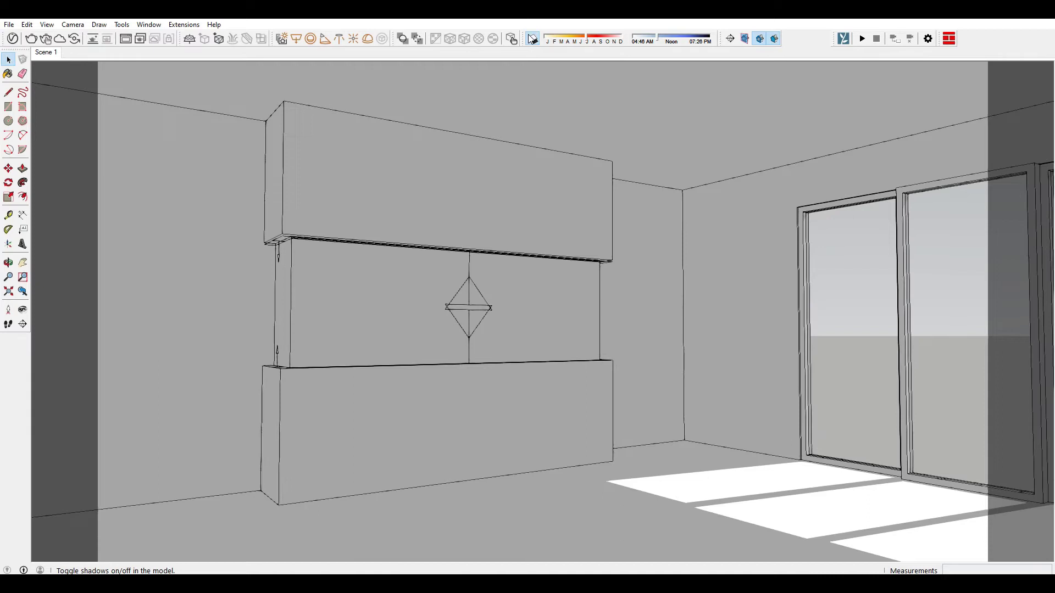
Add Scene 2 from the current sunlit view and switch to it
right_click(53, 55)
click(72, 90)
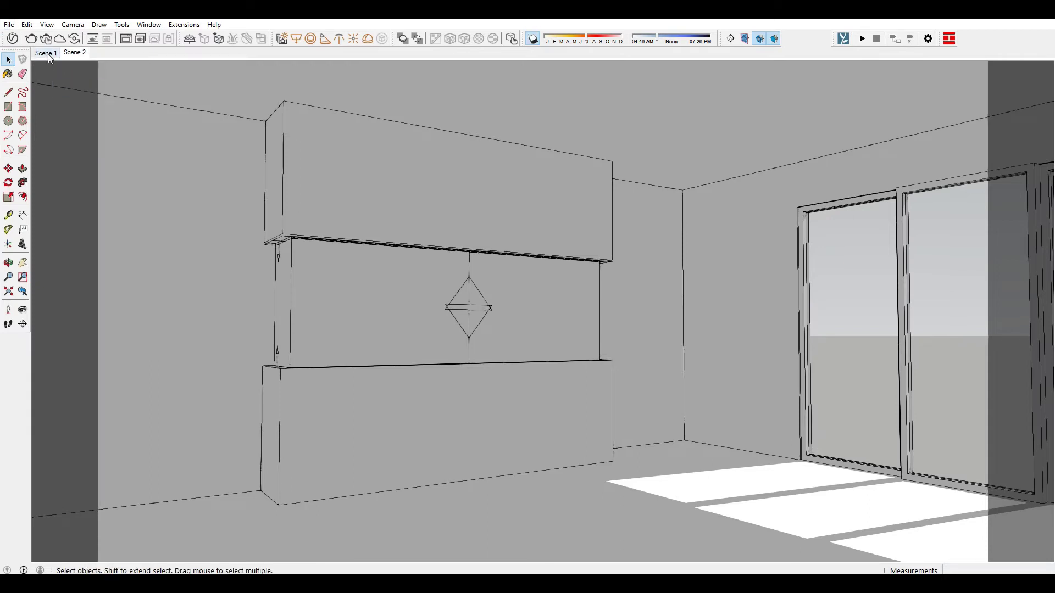
click(48, 53)
click(79, 54)
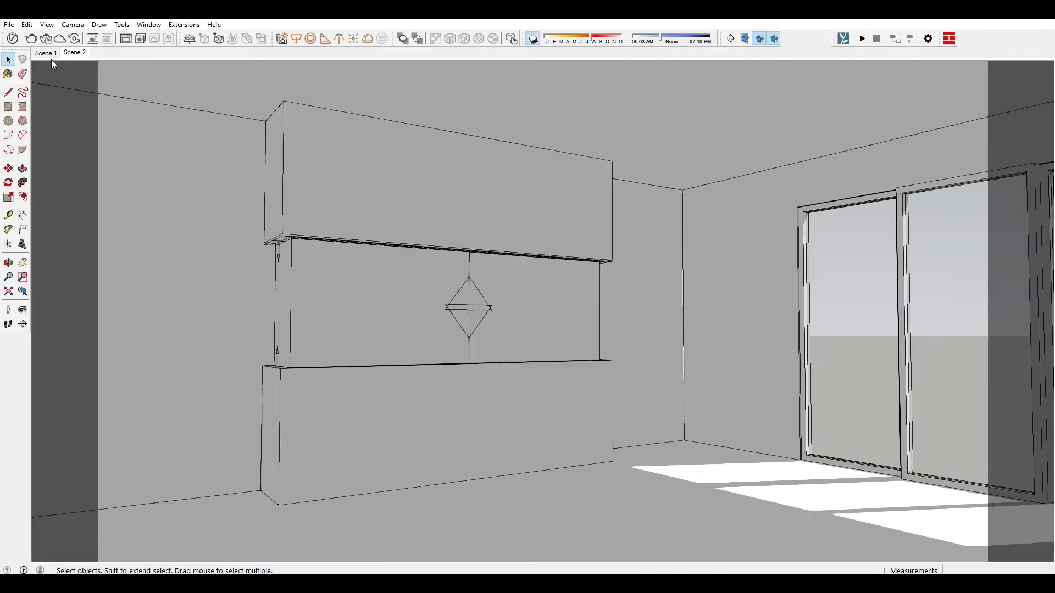
Return to Scene 1, face the bare side wall, and place a guide 400 from its left edge
click(44, 54)
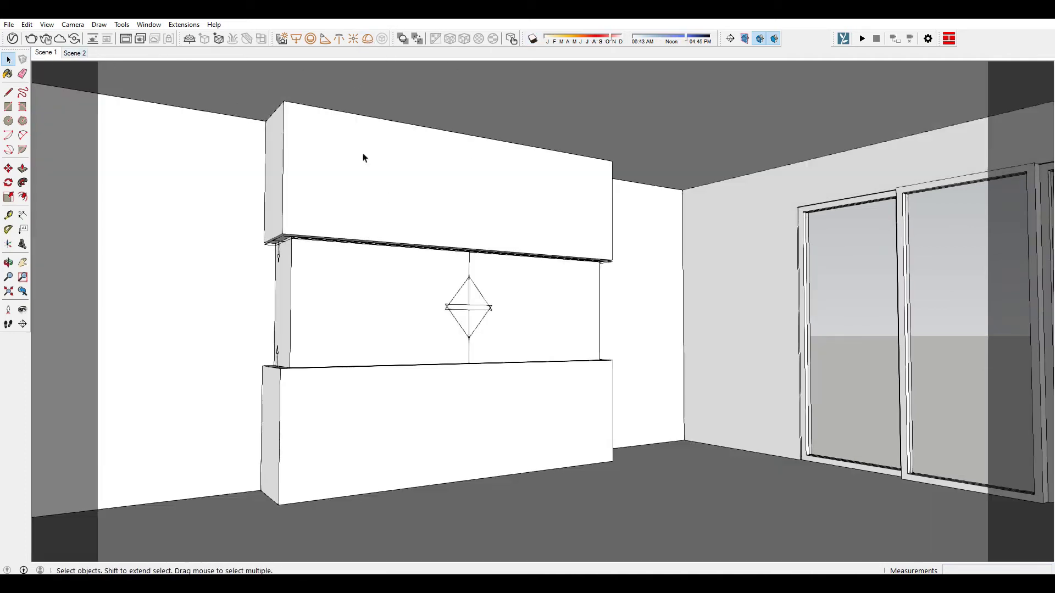
mouse_move(511, 270)
middle_down()
mouse_move(467, 305)
mouse_move(306, 264)
mouse_move(376, 264)
mouse_move(255, 281)
mouse_move(165, 344)
mouse_move(419, 348)
mouse_move(353, 369)
mouse_move(212, 351)
mouse_move(365, 360)
mouse_move(321, 372)
middle_up()
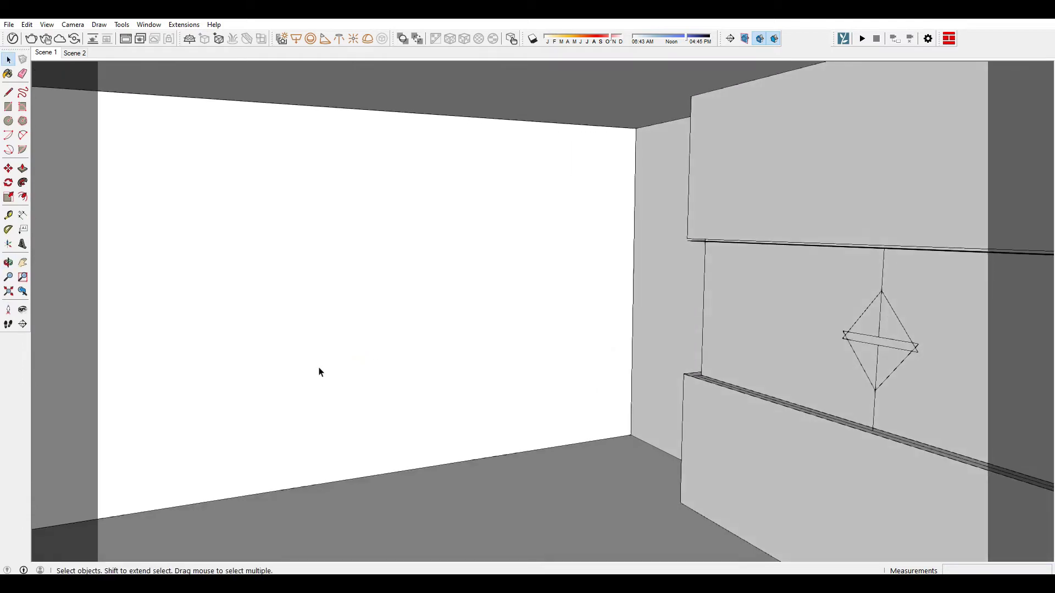
key(t)
click(634, 298)
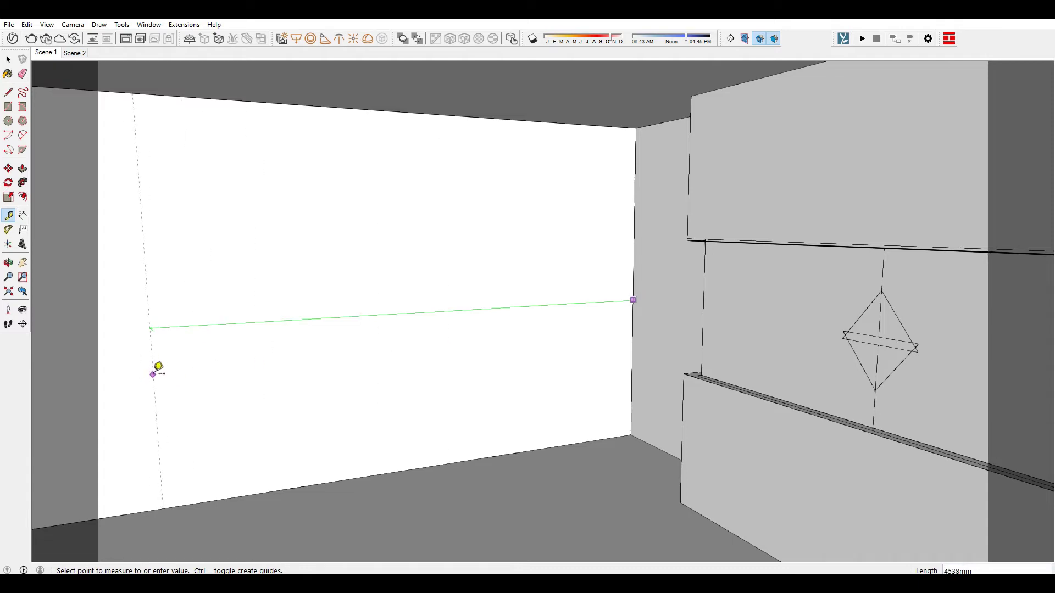
key(Return)
key(space)
Draw a rectangle from the guide to the wall's corner and pull it out about 743 mm
key(r)
click(212, 99)
click(631, 435)
key(space)
click(541, 410)
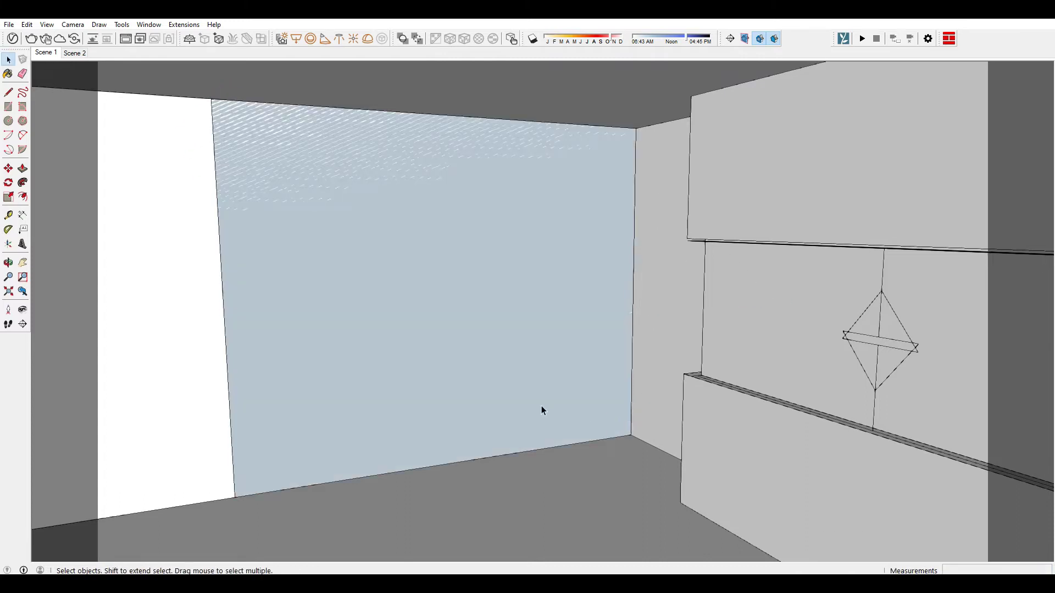
key(p)
click(27, 25)
click(66, 125)
click(465, 314)
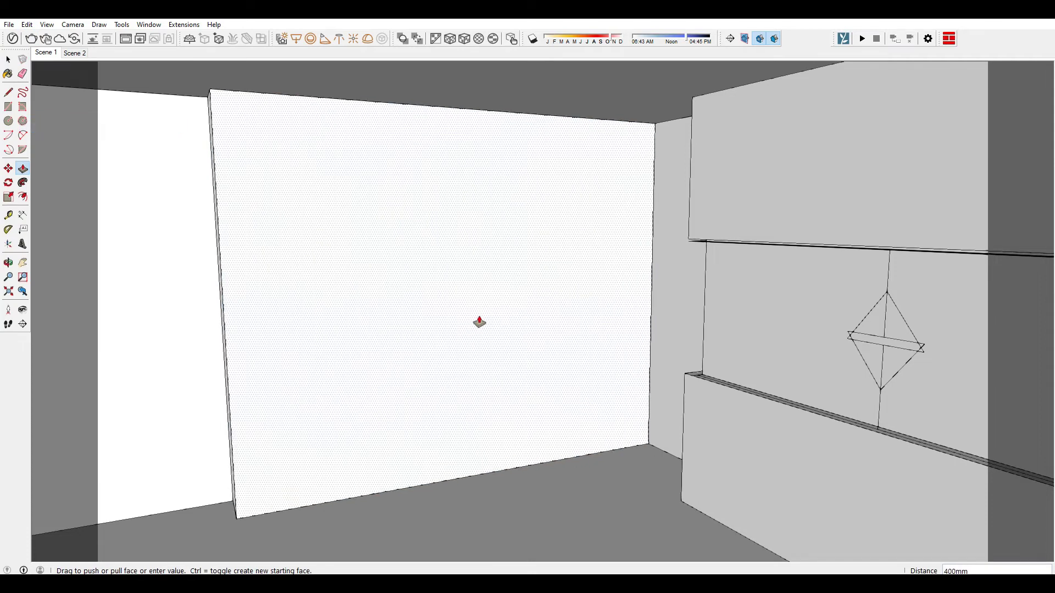
middle_drag(479, 323, 504, 328)
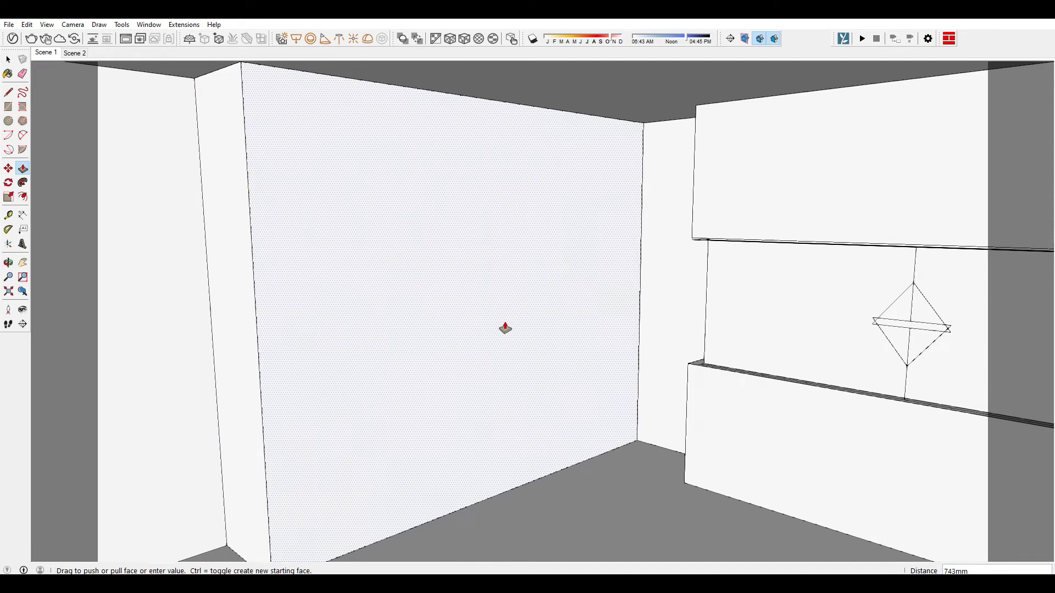
Finish extruding the wardrobe block and make it a group
click(505, 328)
key(space)
right_click(365, 230)
click(406, 324)
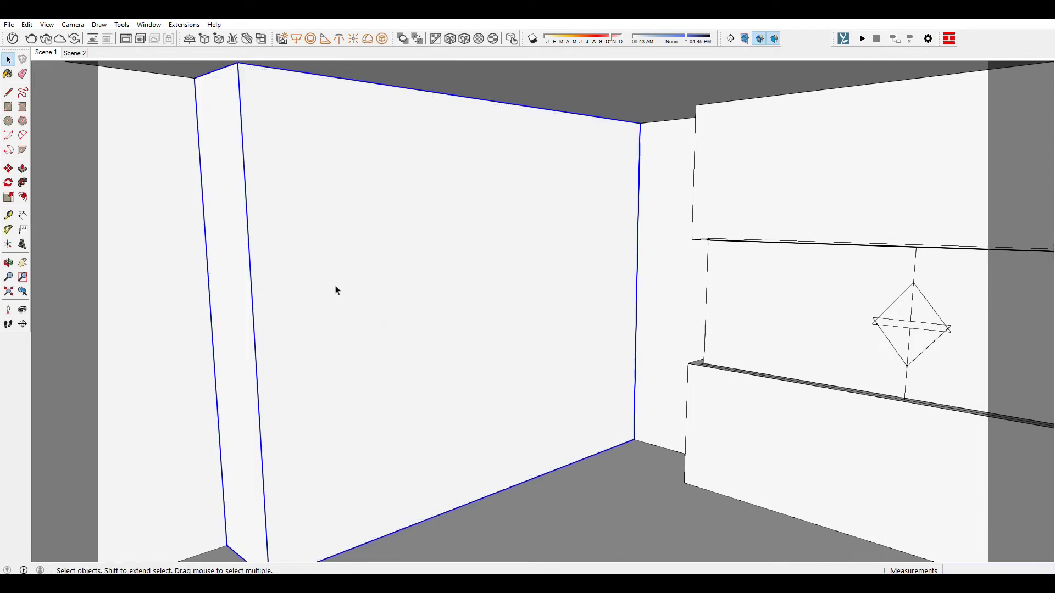
Inside the wardrobe group, copy the front vertical edge to the far corner, dividing the front into four equal panels
double_click(299, 268)
click(245, 198)
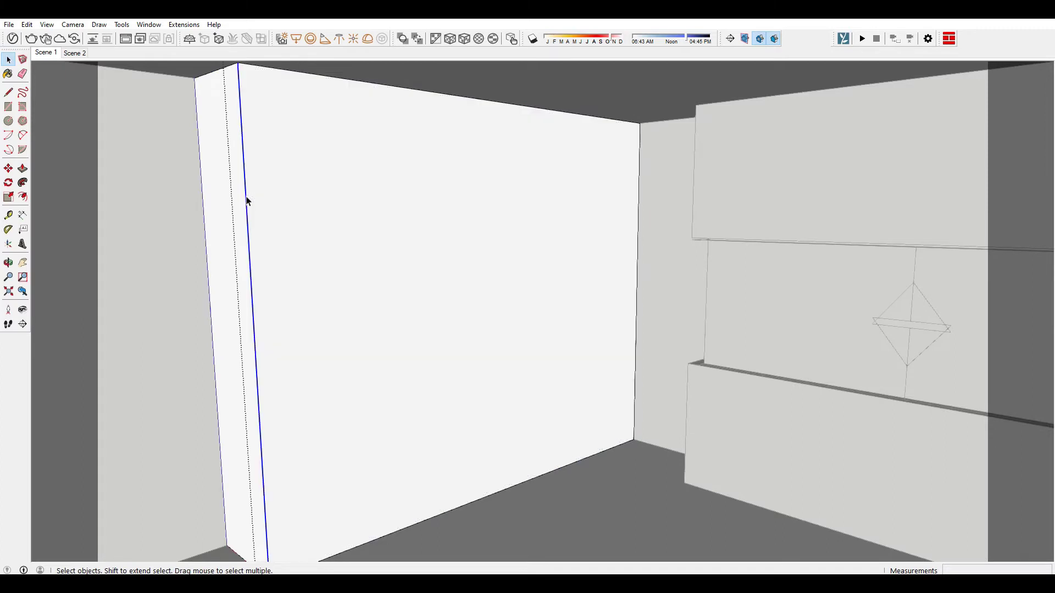
key(m)
click(235, 67)
key(ctrl)
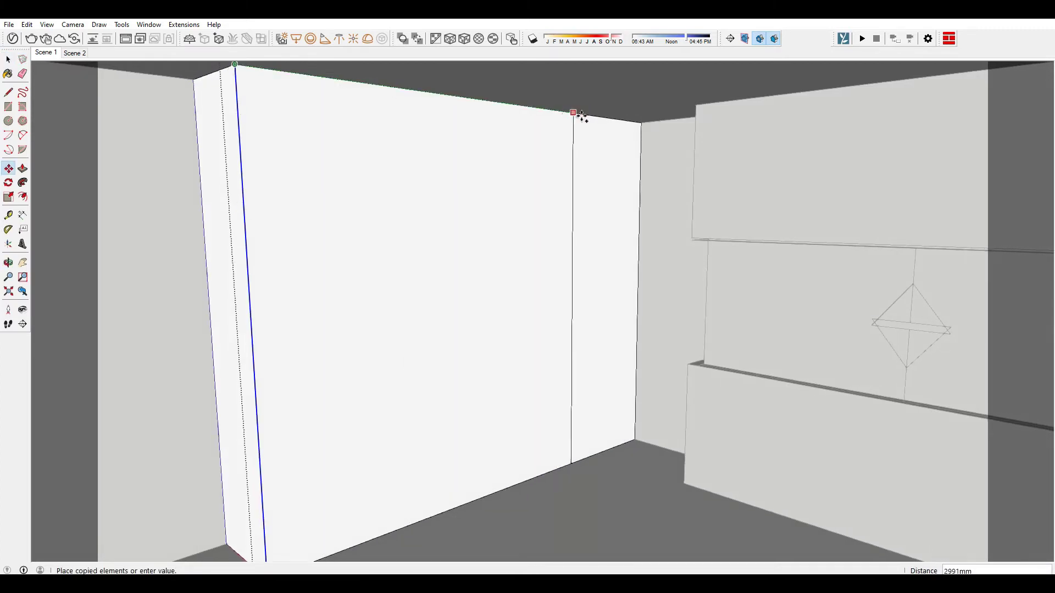
click(642, 123)
text(4)
key(Return)
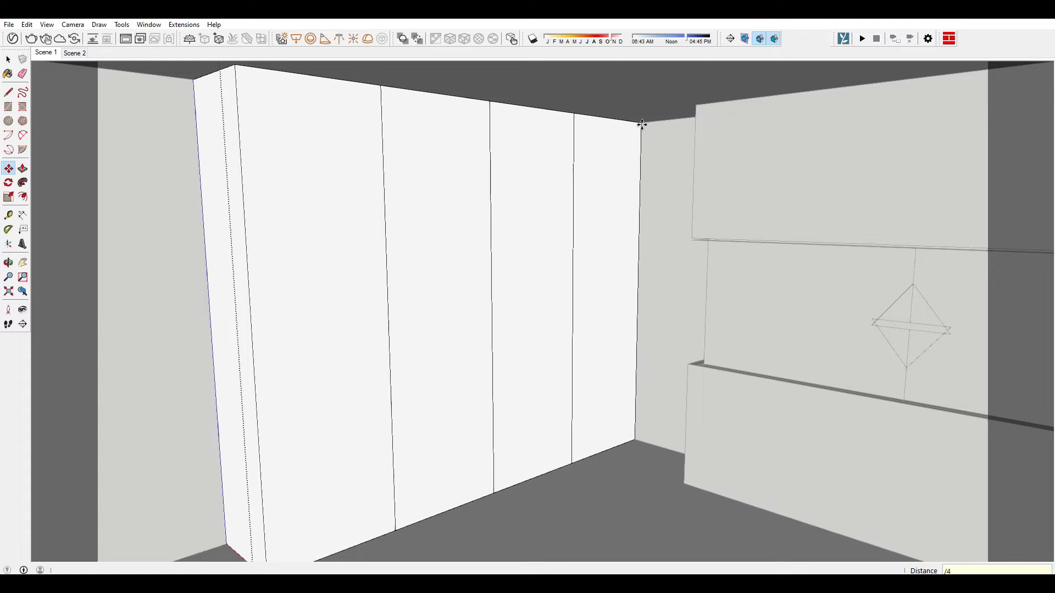
Offset a frame inset on each of the four wardrobe panels
key(space)
click(343, 197)
key(f)
scroll(357, 192, up, 2)
click(381, 186)
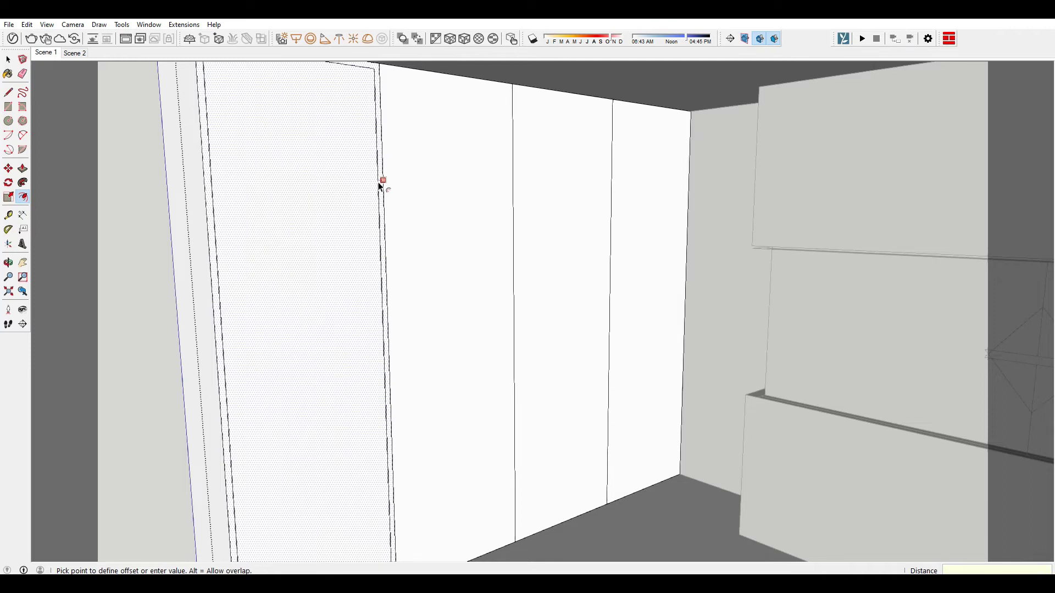
click(381, 187)
double_click(424, 193)
double_click(542, 205)
double_click(644, 216)
key(space)
mouse_move(412, 245)
middle_down()
mouse_move(389, 243)
mouse_move(296, 283)
mouse_move(328, 294)
middle_up()
Recess all four panels into the wardrobe to the same depth
key(p)
drag(319, 376, 281, 331)
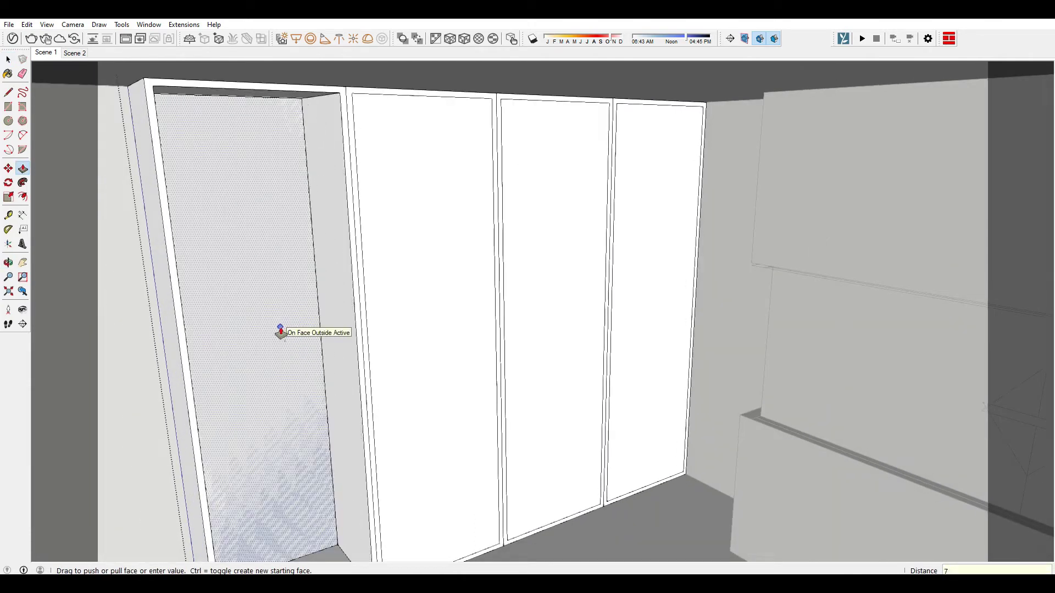
text(0)
key(Return)
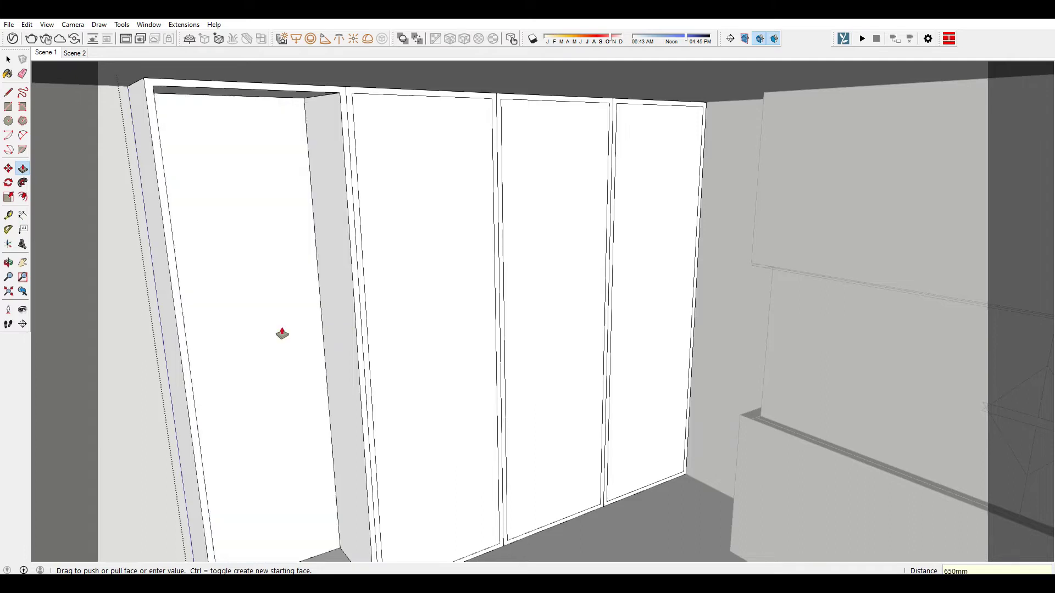
double_click(409, 306)
double_click(556, 255)
double_click(644, 243)
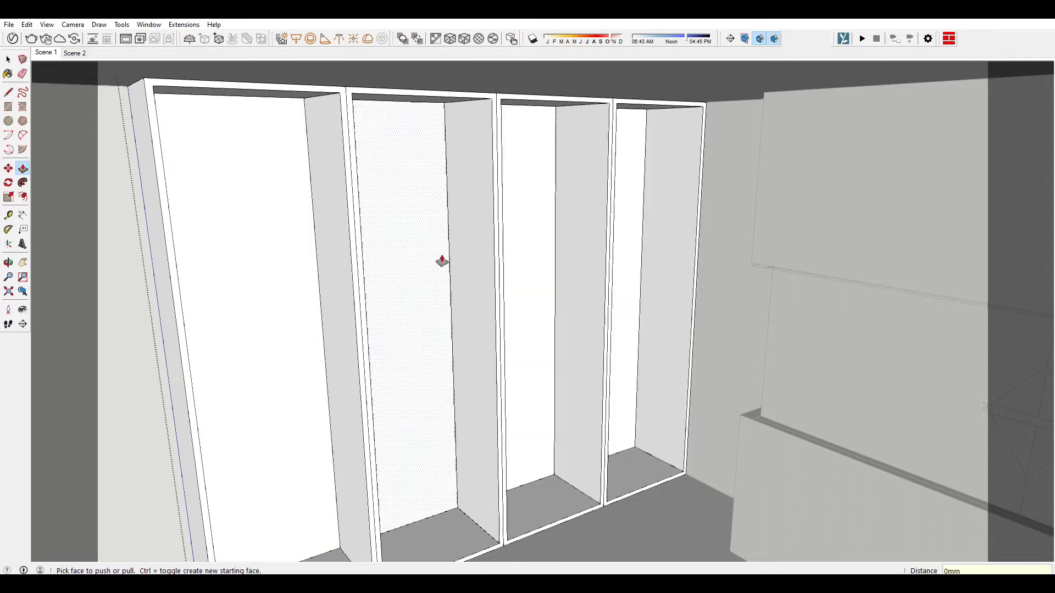
Draw a rectangle across the top of the first compartment
key(e)
scroll(347, 227, up, 3)
scroll(351, 226, down, 3)
key(space)
middle_drag(439, 99, 262, 166)
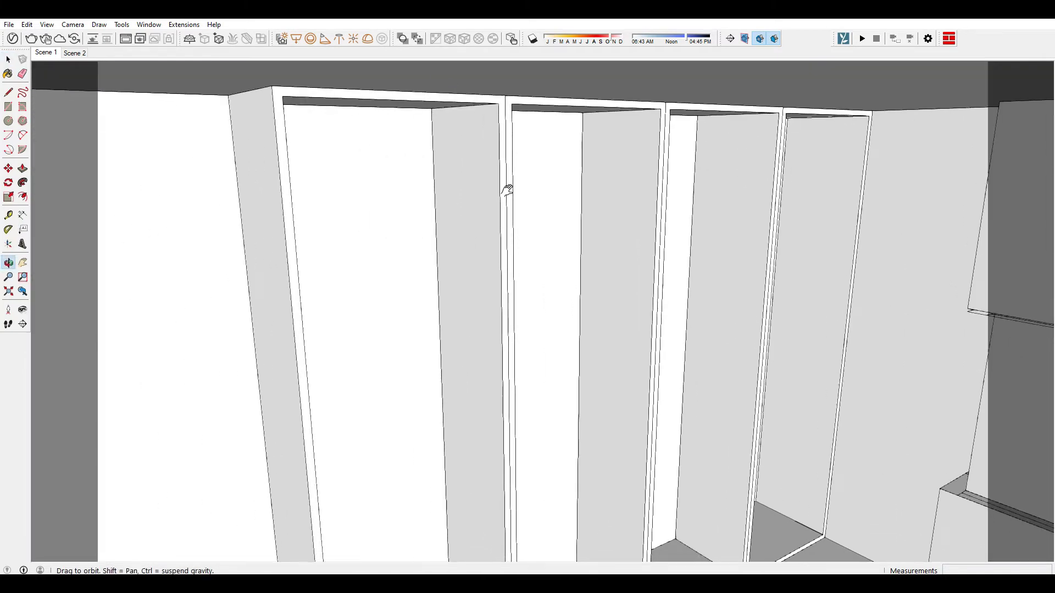
key(r)
mouse_move(283, 99)
middle_down()
mouse_move(254, 106)
mouse_move(245, 94)
mouse_move(254, 106)
middle_up()
click(254, 106)
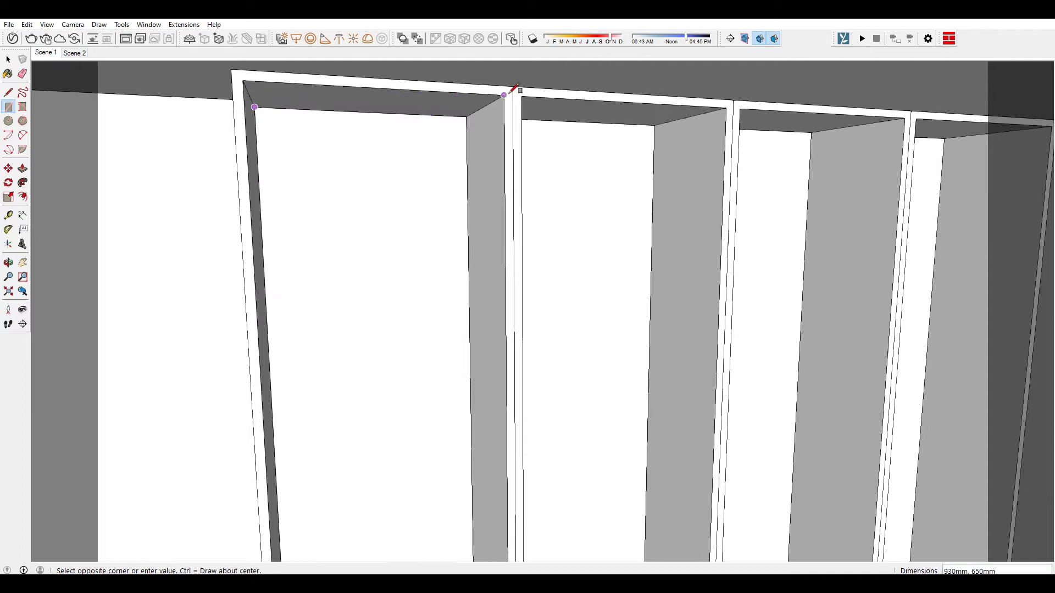
click(504, 95)
Thicken the top rectangle into a panel, group it, then make it a component
key(space)
middle_drag(428, 114, 324, 107)
key(p)
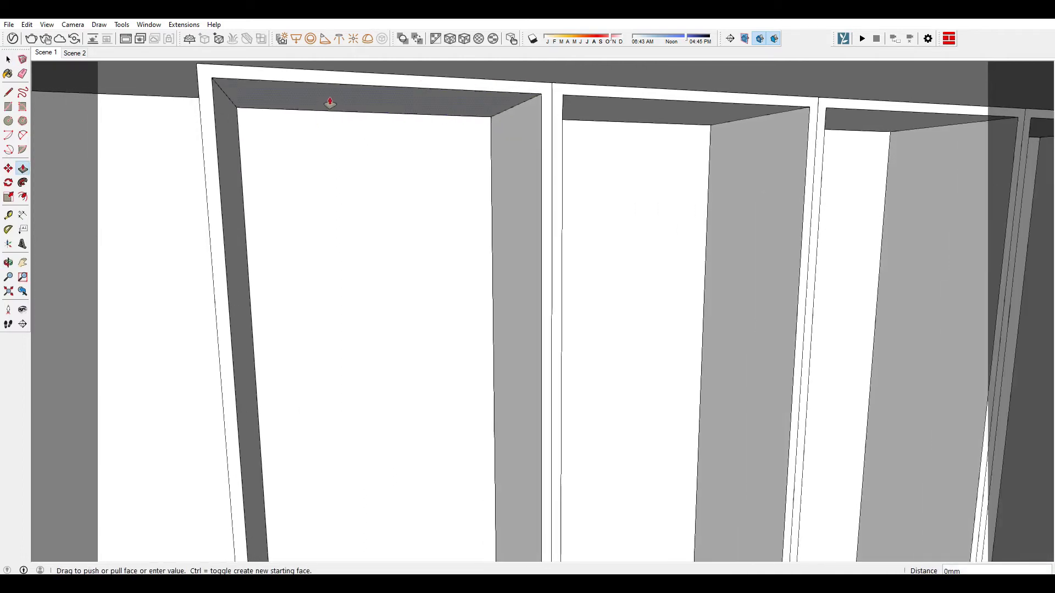
click(318, 116)
text(30)
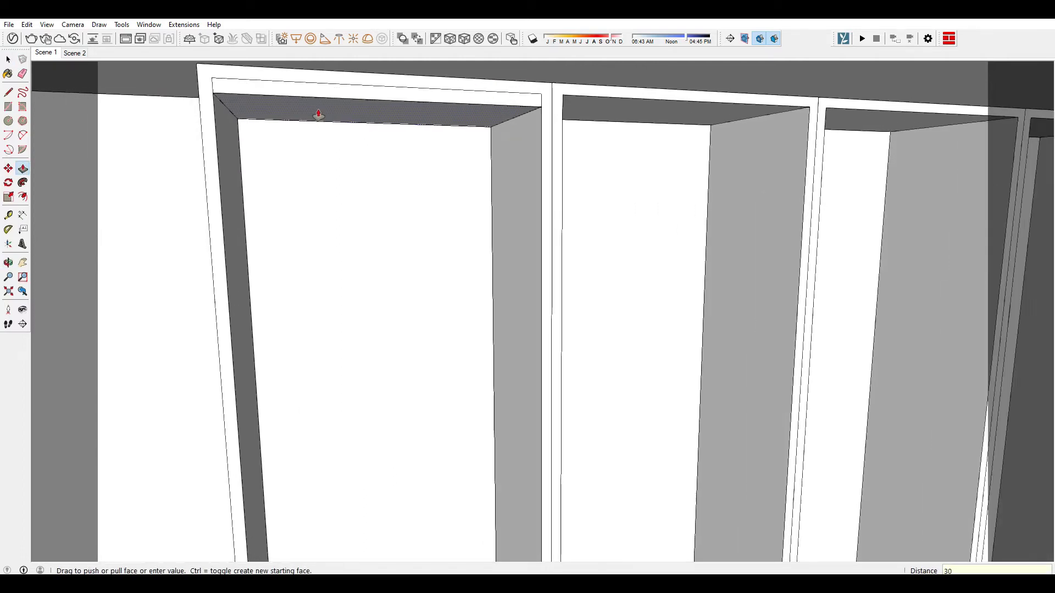
key(Return)
key(space)
right_click(315, 103)
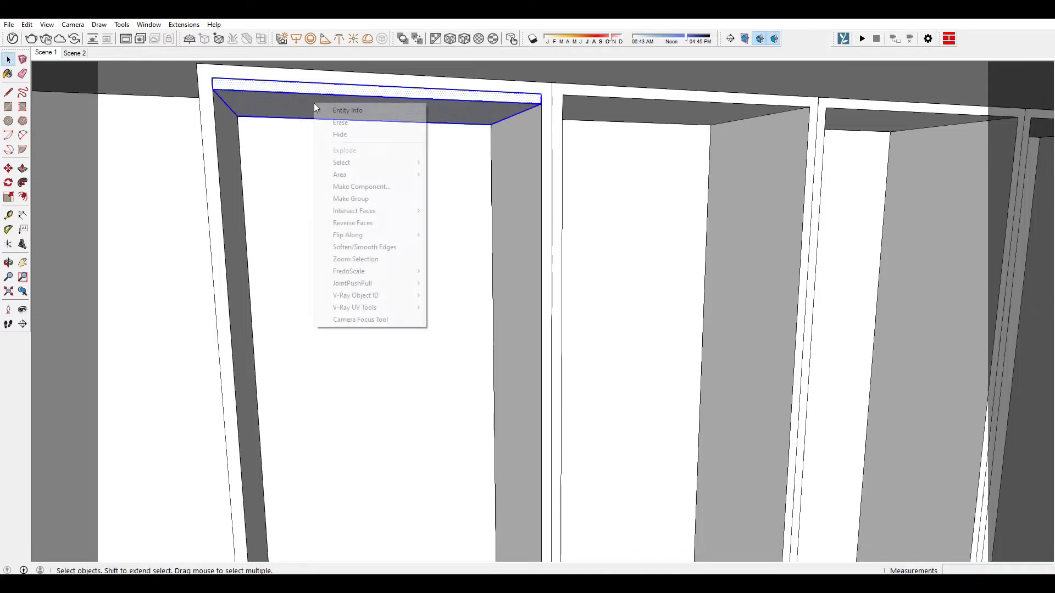
click(367, 199)
right_click(461, 119)
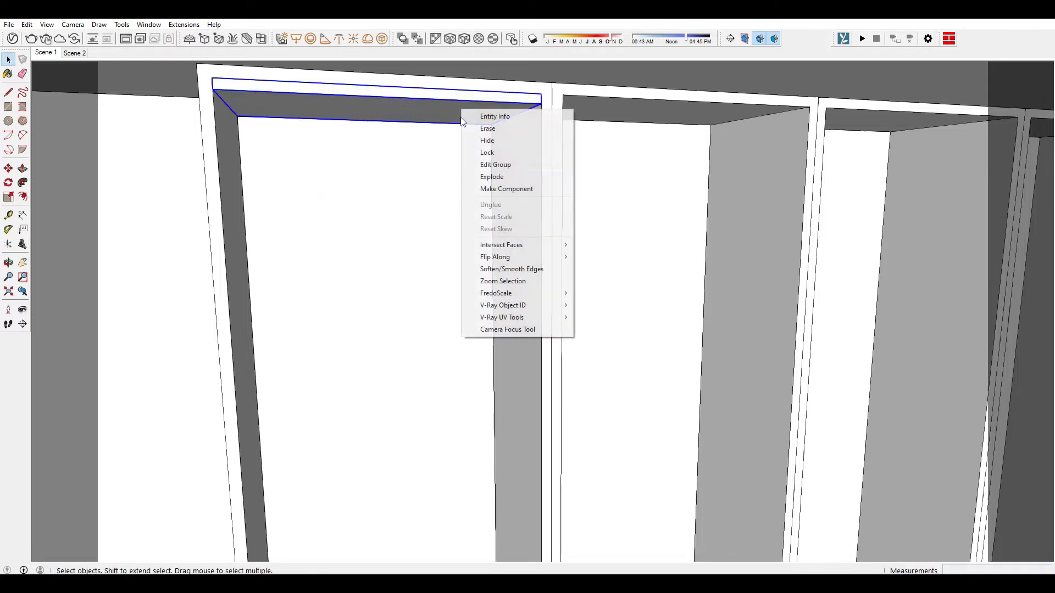
click(497, 189)
click(389, 325)
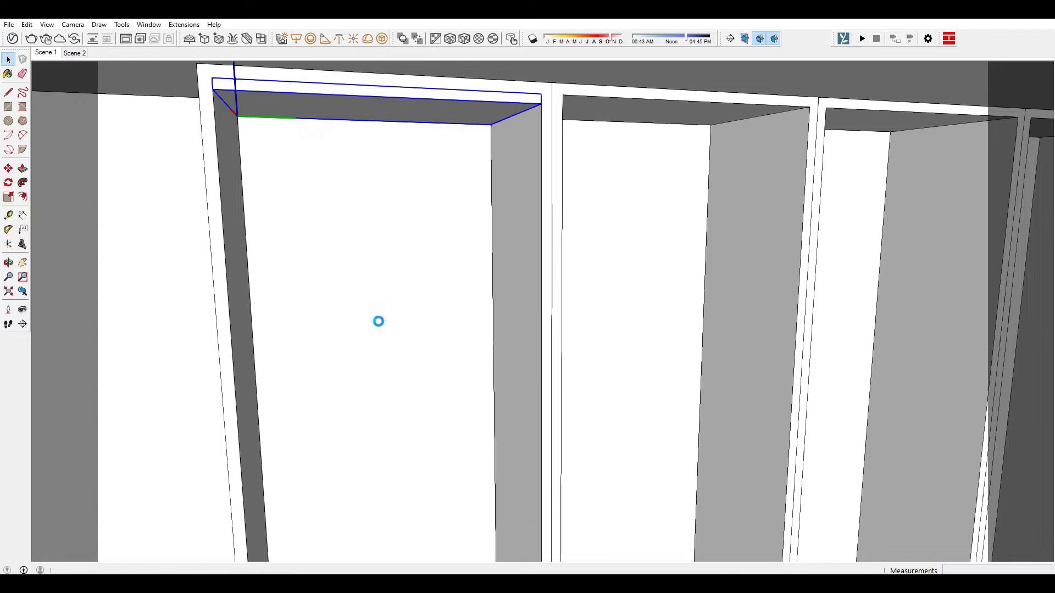
Start a copy of the top panel from its corner toward the cabinet bottom
key(m)
click(548, 103)
key(ctrl)
mouse_move(466, 348)
middle_down()
mouse_move(464, 330)
mouse_move(539, 219)
middle_up()
Place the panel copy at the cabinet bottom and push its front back to shelf depth
click(555, 370)
scroll(547, 361, down, 3)
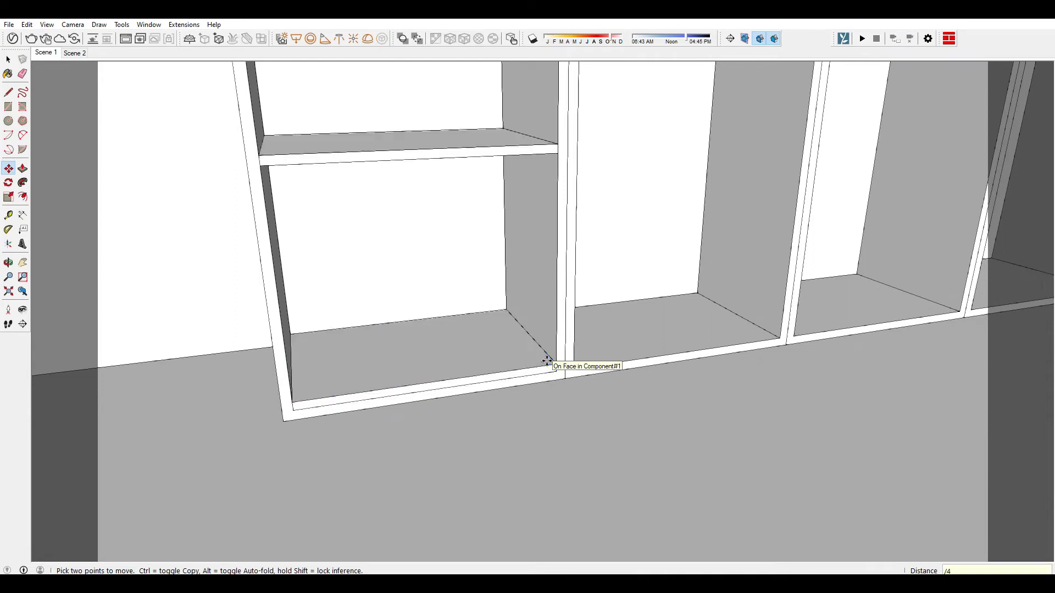
mouse_move(495, 243)
middle_down()
mouse_move(463, 356)
mouse_move(452, 298)
mouse_move(462, 395)
middle_up()
key(space)
mouse_move(430, 241)
middle_down()
mouse_move(407, 360)
mouse_move(412, 205)
mouse_move(390, 155)
middle_up()
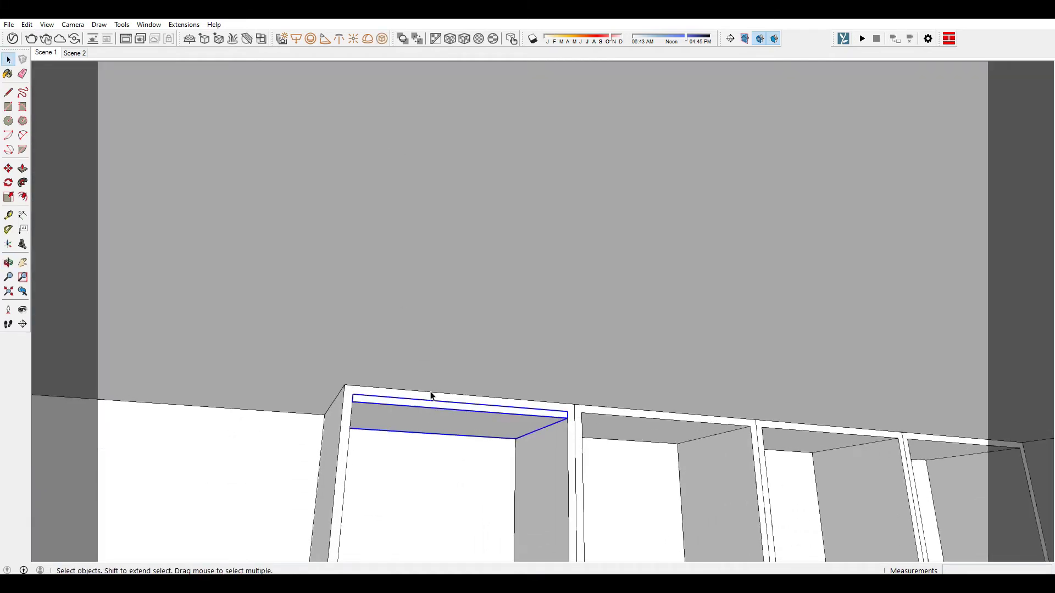
mouse_move(474, 471)
middle_down()
mouse_move(365, 141)
mouse_move(400, 294)
mouse_move(341, 365)
mouse_move(393, 372)
mouse_move(349, 240)
middle_up()
key(p)
click(350, 240)
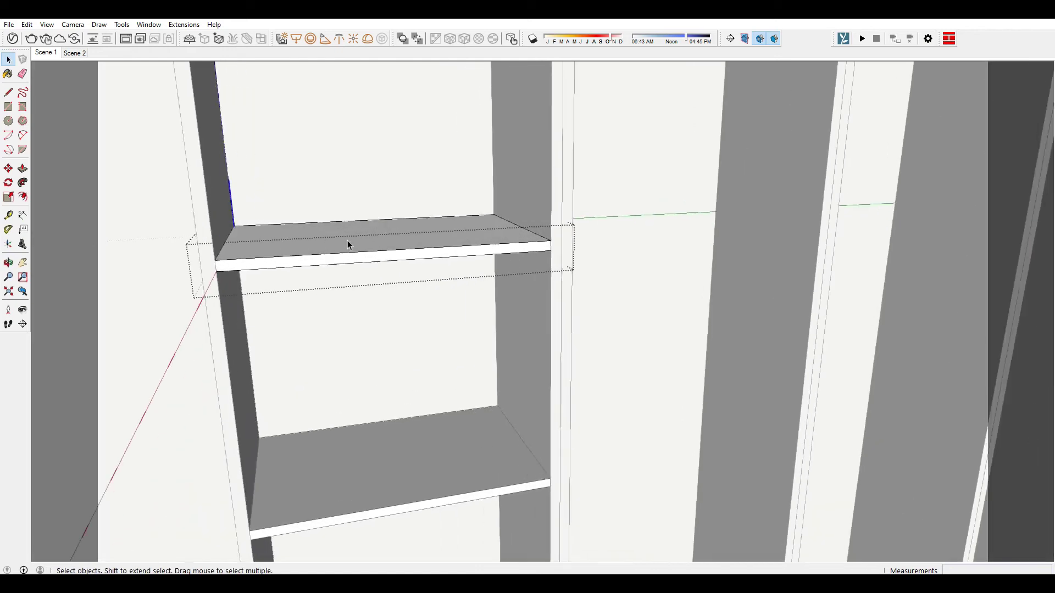
scroll(347, 239, up, 5)
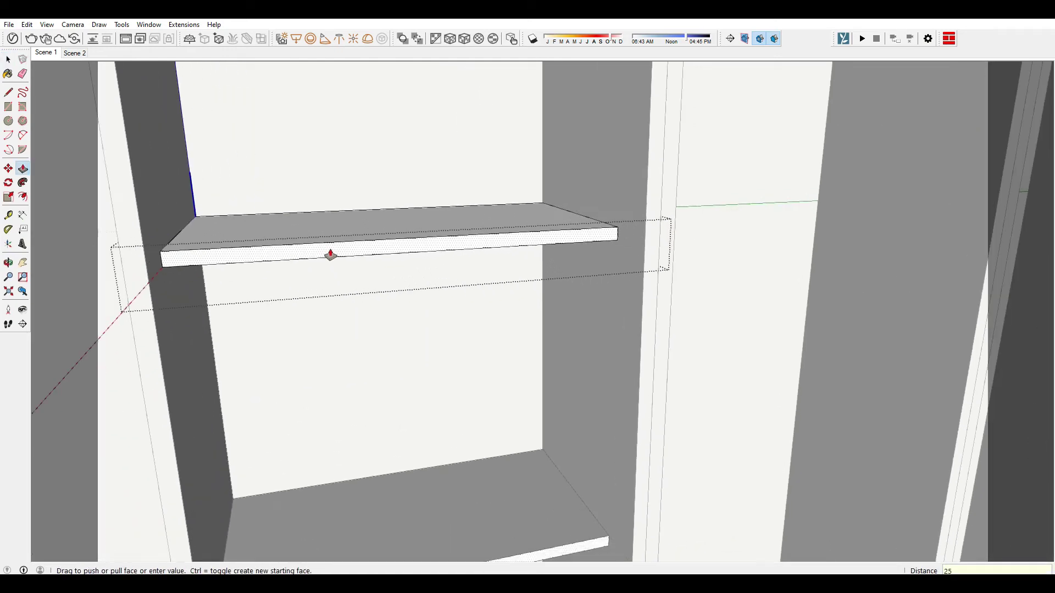
key(Return)
Select the upper and lower shelves together
scroll(330, 255, down, 3)
key(space)
scroll(288, 268, down, 3)
click(365, 230)
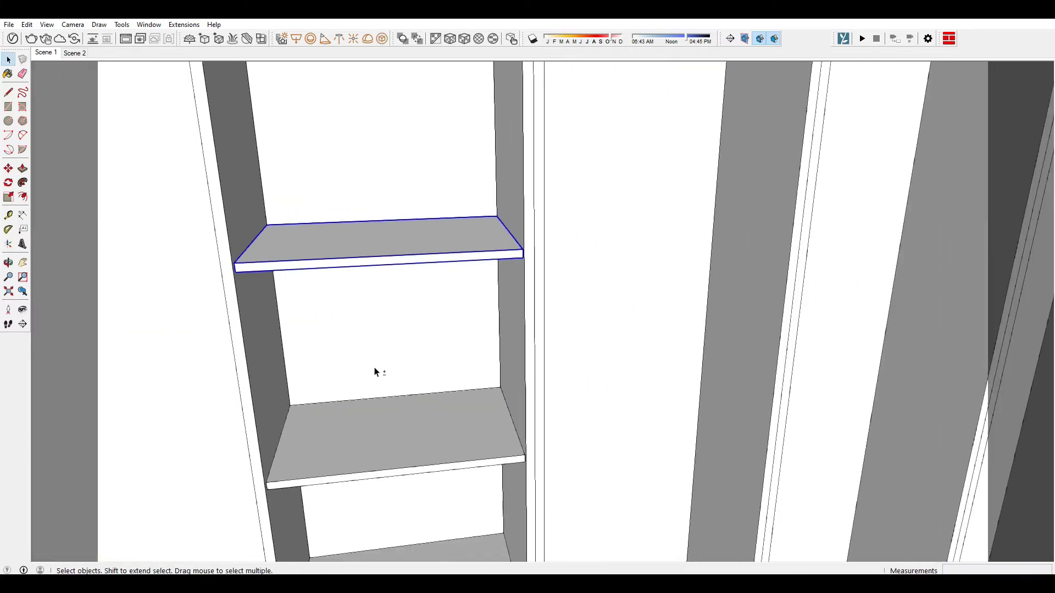
scroll(377, 373, down, 2)
scroll(407, 337, up, 2)
shift+click(387, 450)
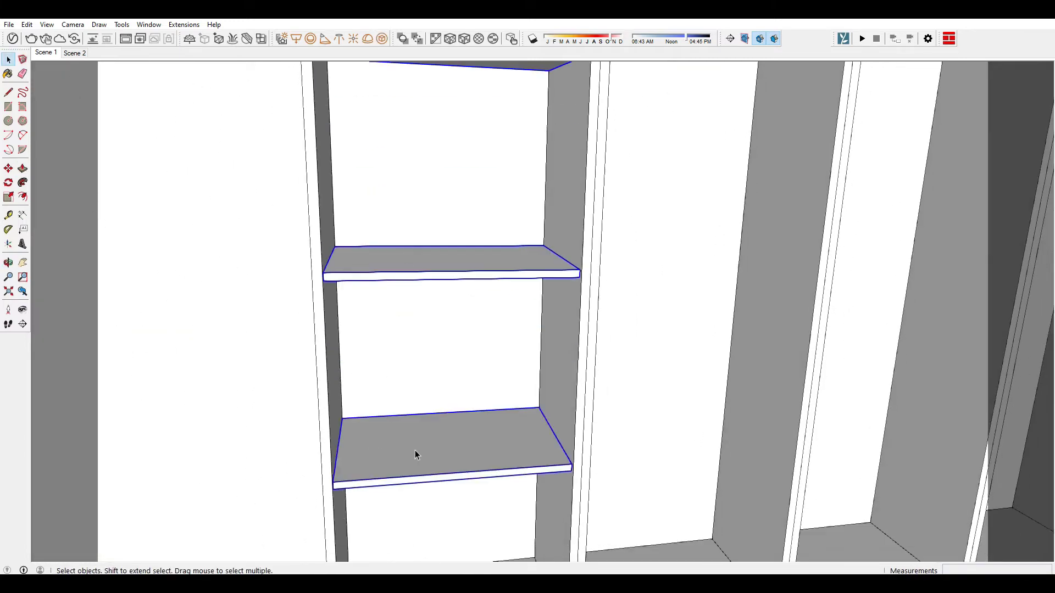
scroll(415, 453, down, 3)
middle_drag(400, 289, 337, 351)
Copy both shelves into the neighbouring wardrobe compartment
scroll(350, 456, up, 2)
key(m)
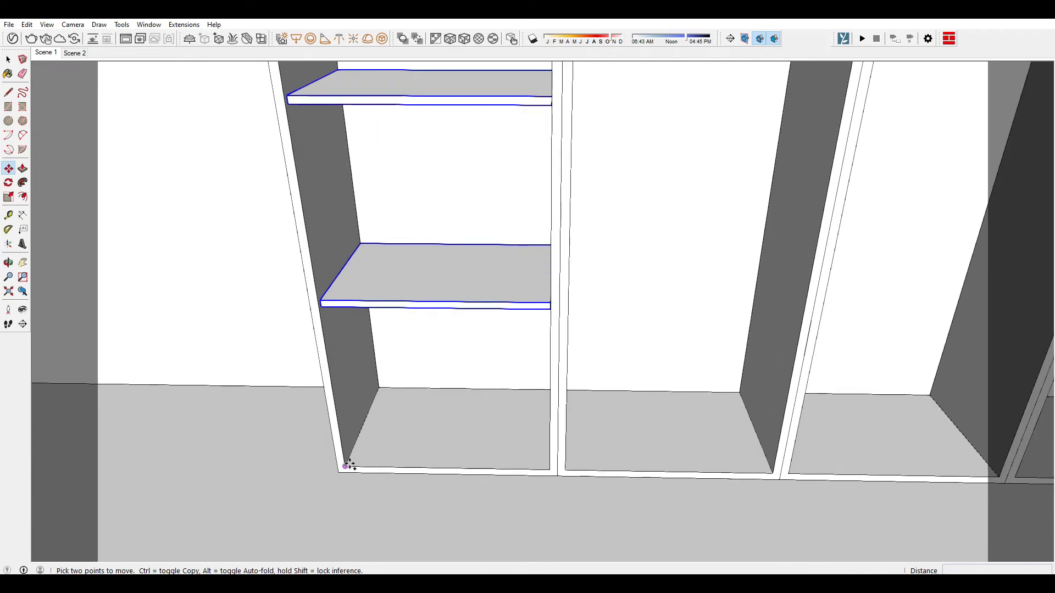
click(349, 465)
key(ctrl)
scroll(350, 466, down, 3)
click(568, 463)
middle_drag(567, 464, 387, 440)
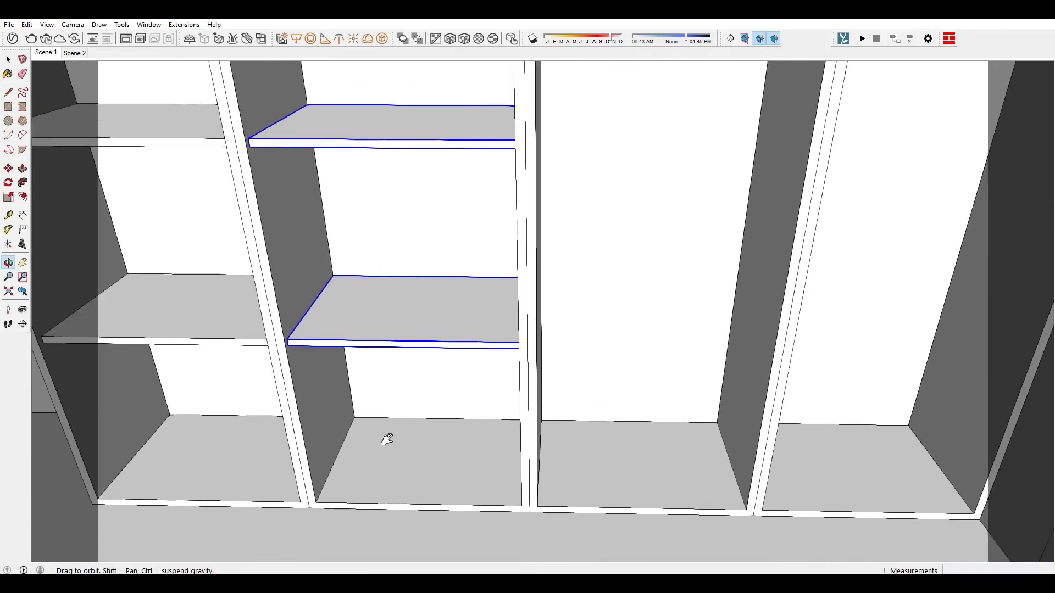
scroll(387, 439, down, 3)
middle_drag(499, 423, 324, 301)
Draw a rectangle face covering the first compartment's front
key(space)
scroll(388, 335, up, 1)
scroll(335, 358, up, 2)
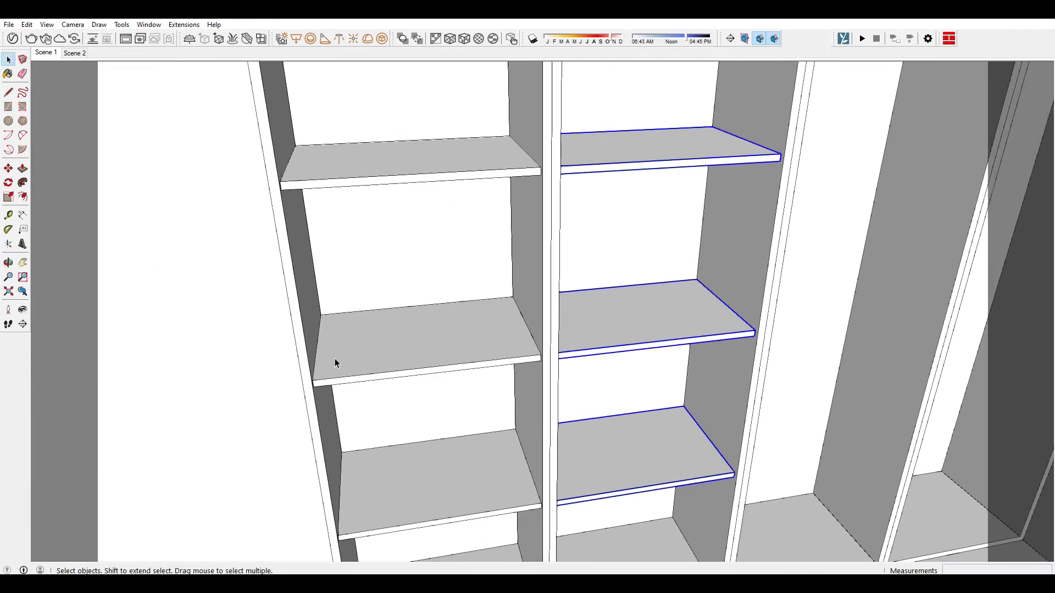
middle_drag(335, 358, 386, 421)
key(r)
scroll(367, 344, down, 3)
middle_drag(405, 360, 377, 92)
scroll(376, 148, up, 3)
click(356, 162)
scroll(460, 361, down, 1)
mouse_move(459, 360)
middle_down()
mouse_move(589, 447)
mouse_move(586, 473)
middle_up()
scroll(537, 495, up, 2)
click(558, 472)
key(p)
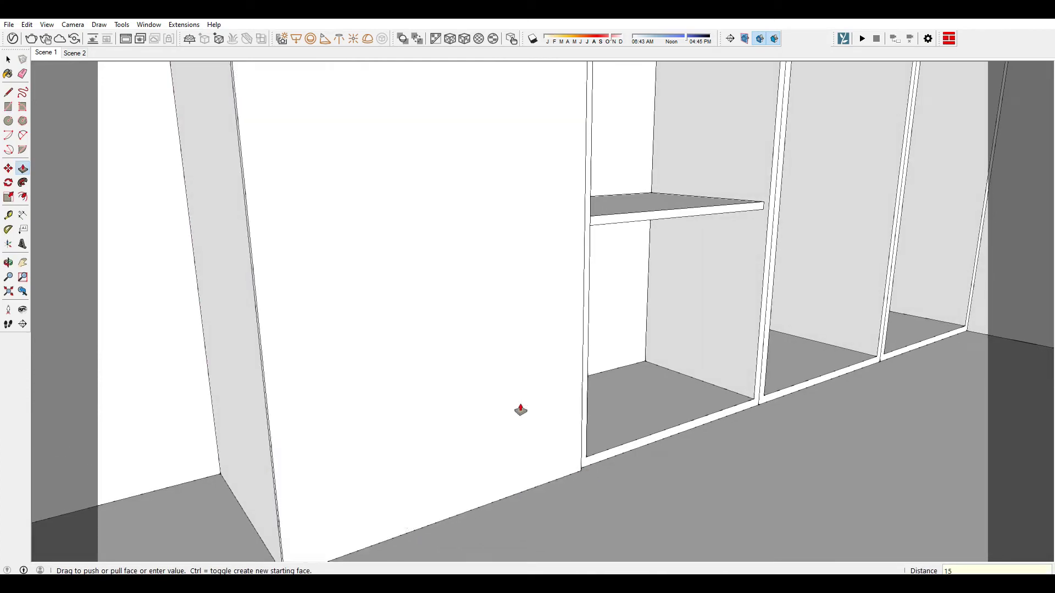
Group the front face and thicken it into a 5mm door panel
middle_drag(521, 409, 485, 369)
key(space)
click(407, 332)
right_click(407, 332)
click(446, 427)
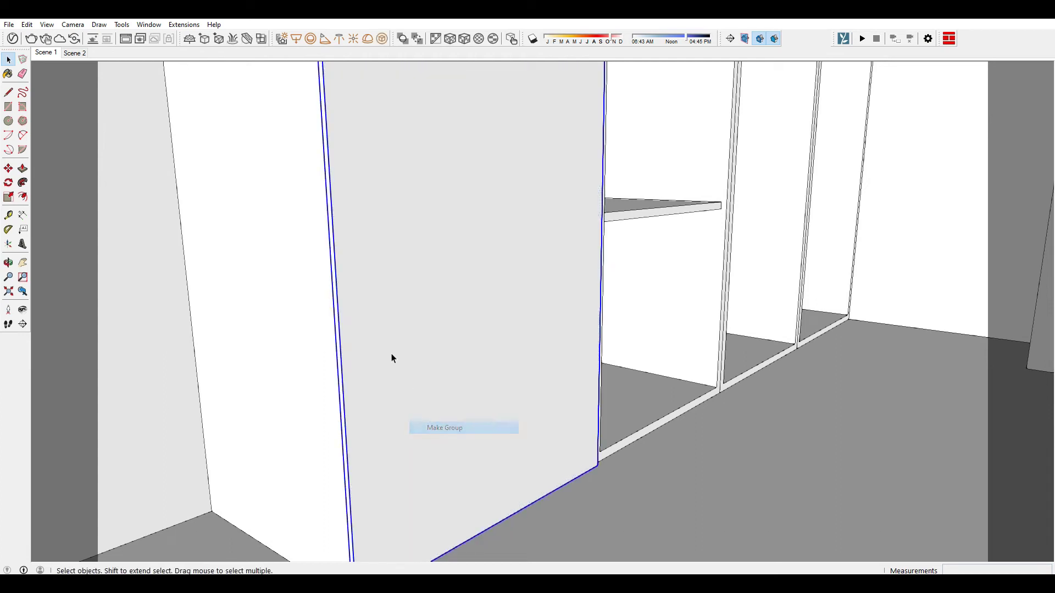
key(p)
click(393, 346)
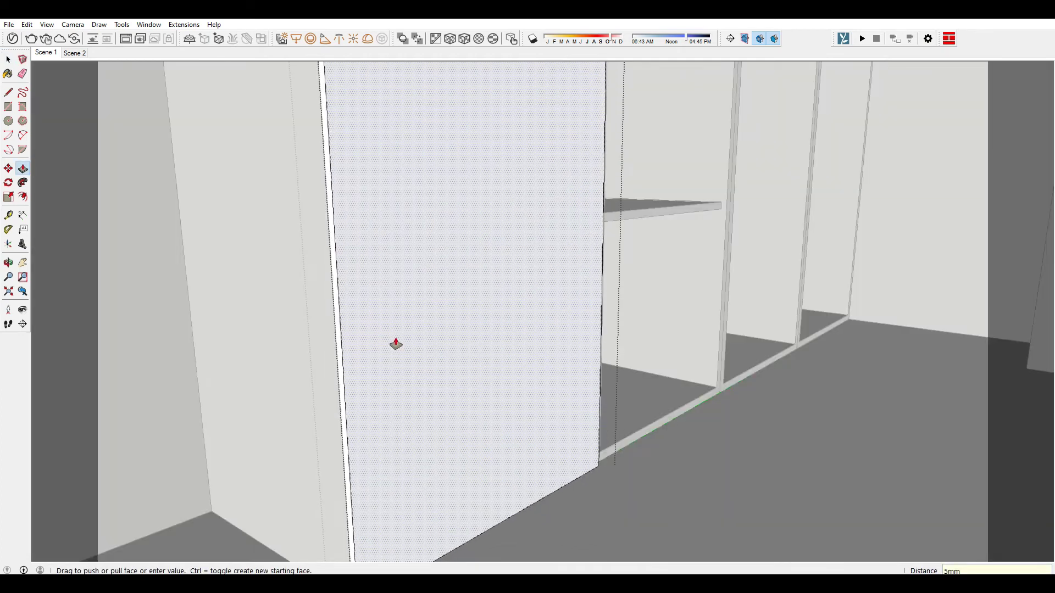
key(Return)
Measure from the door panel's edge with the Tape Measure
key(space)
scroll(317, 407, up, 2)
key(t)
scroll(357, 346, up, 1)
click(362, 344)
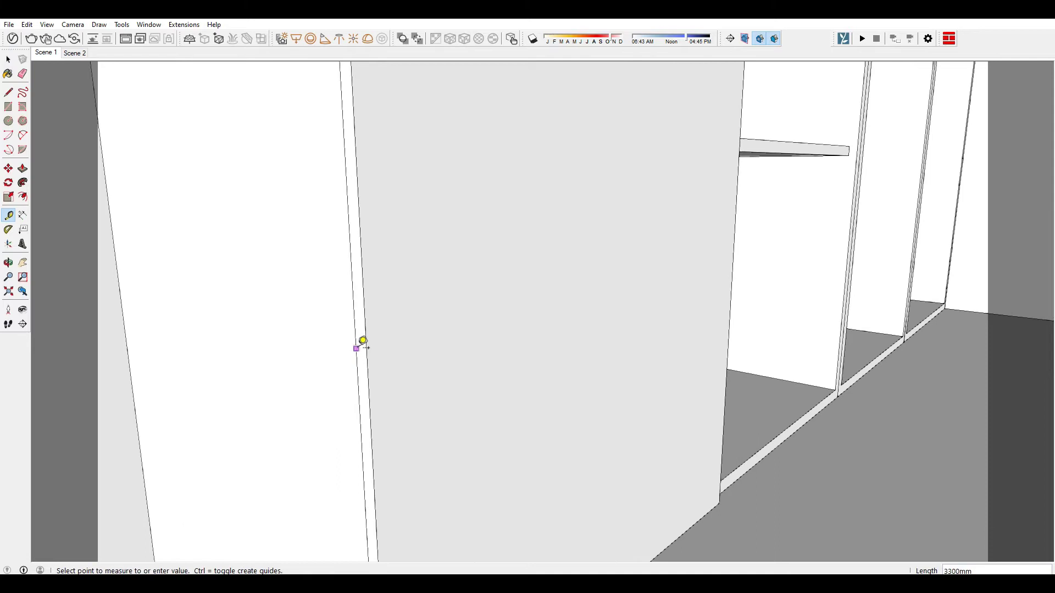
key(space)
Make the door panel a component
middle_drag(370, 353, 342, 368)
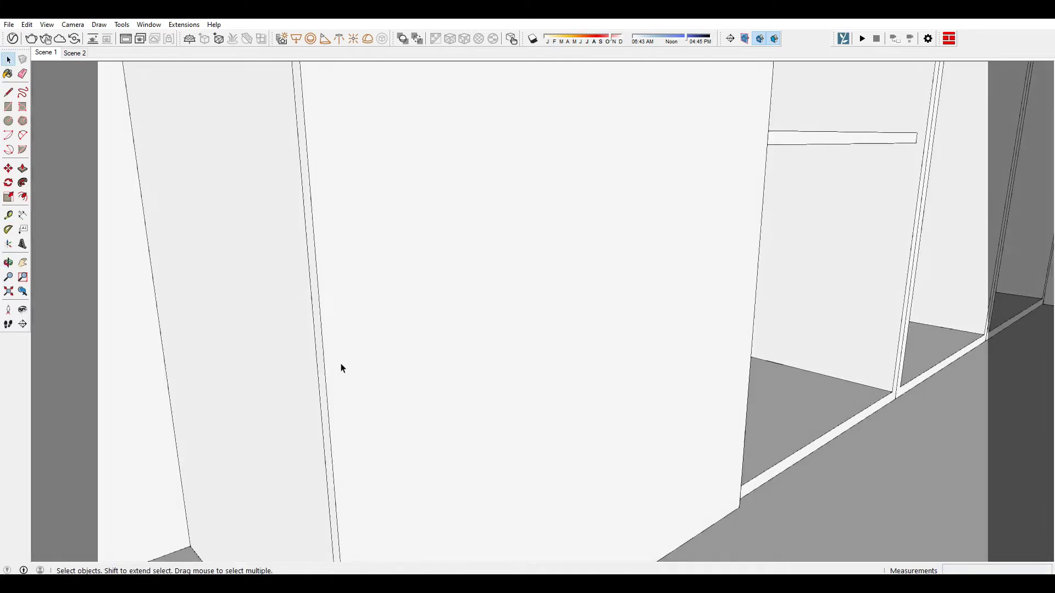
click(384, 401)
scroll(374, 276, down, 2)
scroll(384, 258, down, 2)
right_click(389, 246)
click(440, 326)
click(386, 324)
Trim both side edges of the door inward by 10mm
scroll(293, 487, up, 1)
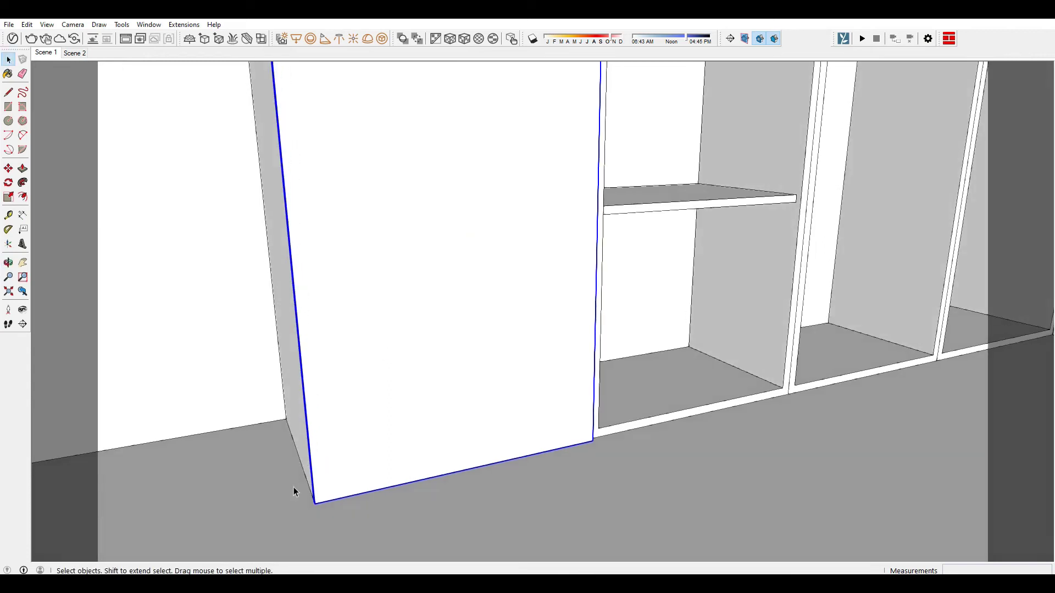
scroll(299, 503, up, 2)
mouse_move(299, 503)
middle_down()
mouse_move(381, 407)
mouse_move(357, 361)
middle_up()
key(p)
drag(357, 361, 360, 359)
text(10)
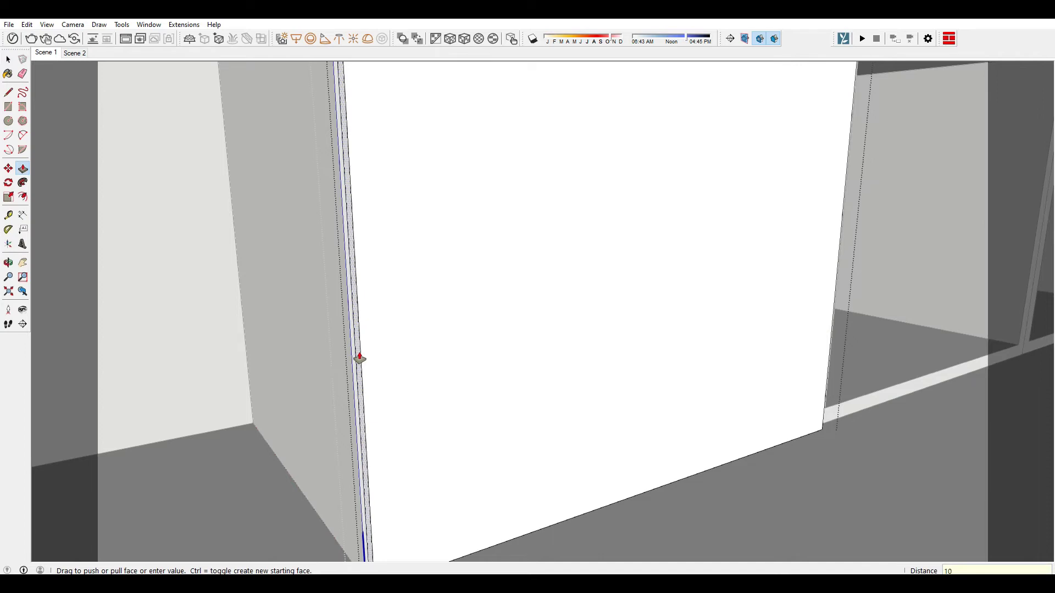
key(Return)
mouse_move(570, 283)
middle_down()
mouse_move(598, 330)
mouse_move(880, 290)
middle_up()
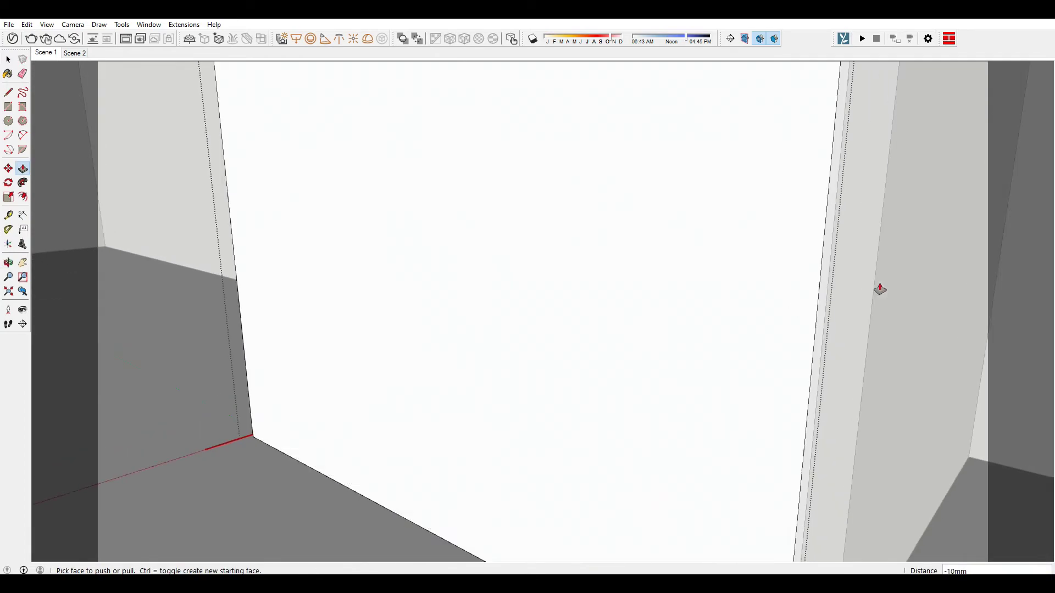
drag(821, 292, 807, 292)
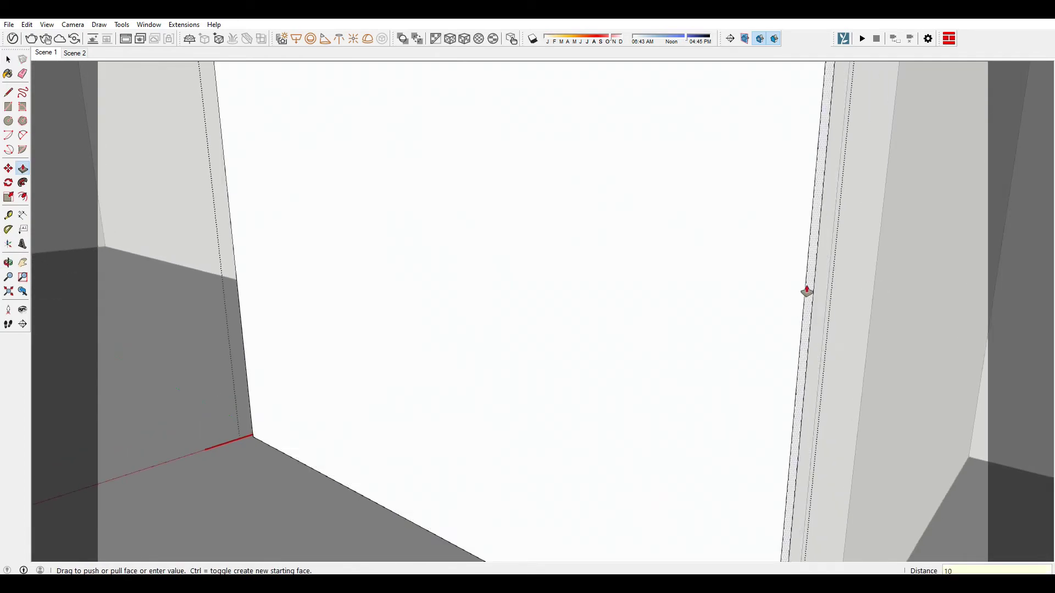
key(space)
middle_drag(595, 299, 739, 353)
Copy the door 1000mm along so doors cover the wardrobe front
click(391, 384)
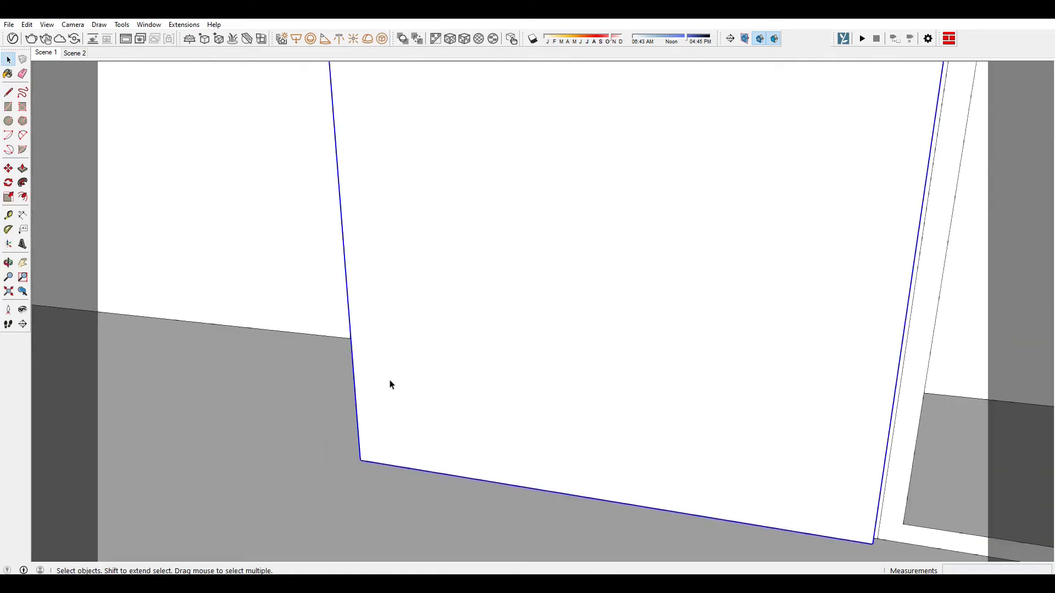
key(m)
mouse_move(396, 490)
middle_down()
mouse_move(719, 271)
mouse_move(420, 511)
middle_up()
click(421, 511)
key(ctrl)
middle_drag(513, 460, 468, 422)
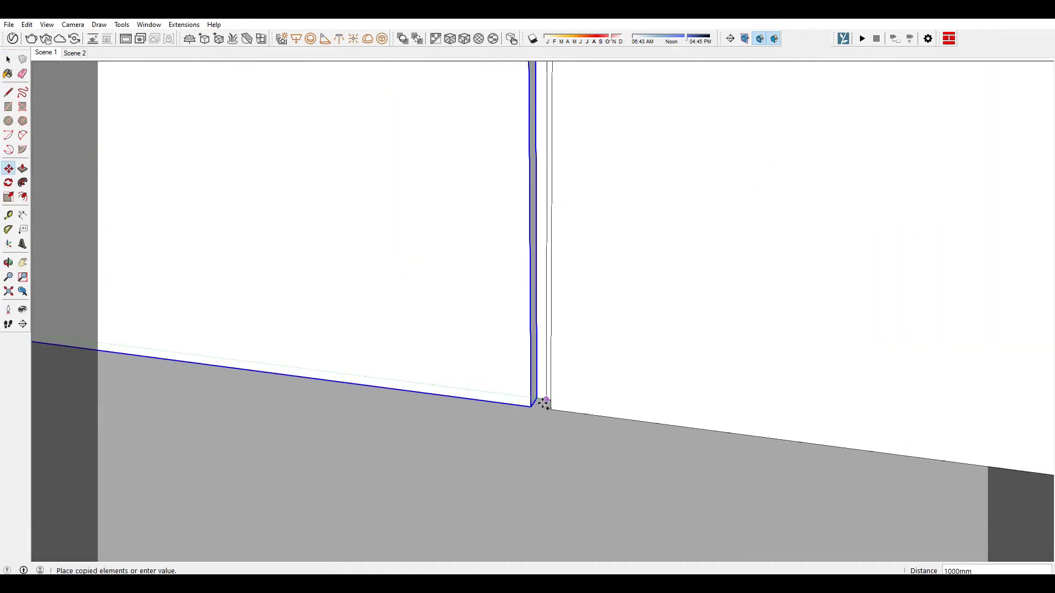
click(544, 403)
middle_drag(544, 404, 587, 403)
scroll(572, 422, down, 2)
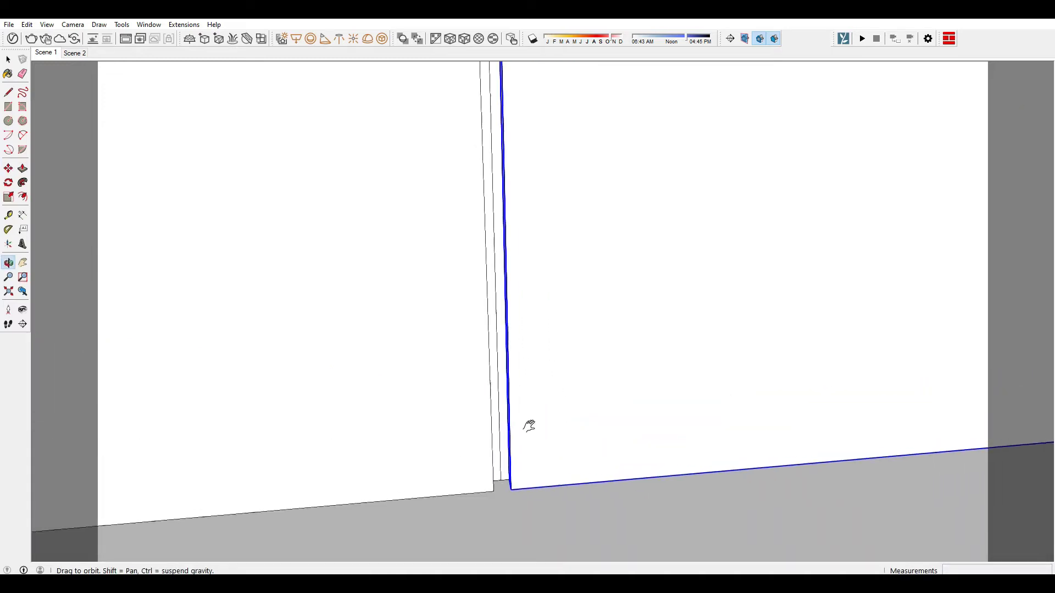
mouse_move(535, 414)
middle_down()
mouse_move(713, 315)
mouse_move(583, 410)
middle_up()
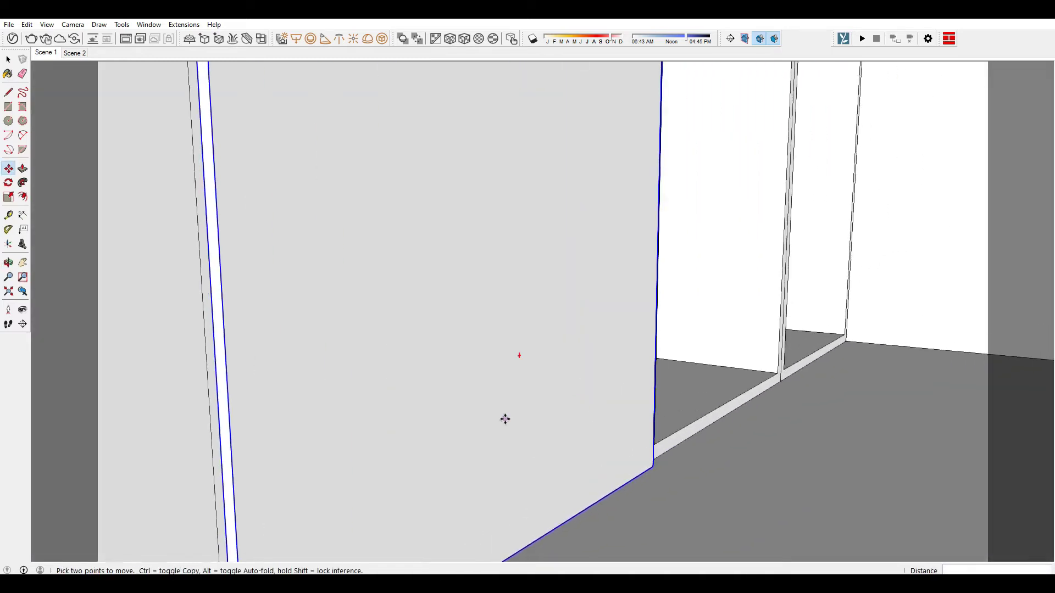
key(space)
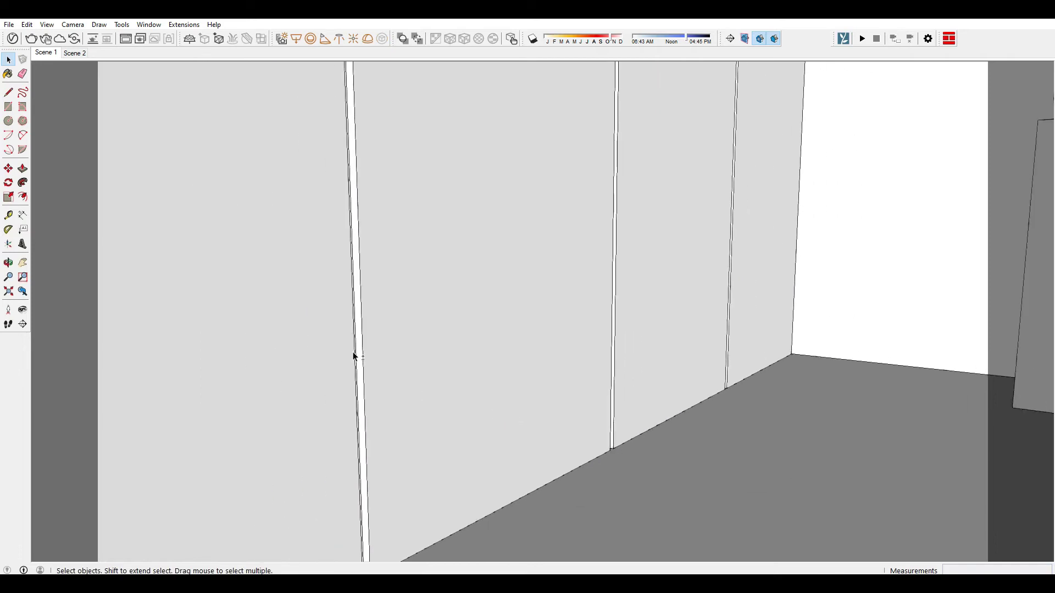
middle_drag(389, 373, 522, 351)
Return to the saved cabinet-wall scene and turn the camera around the cabinet wall
click(46, 53)
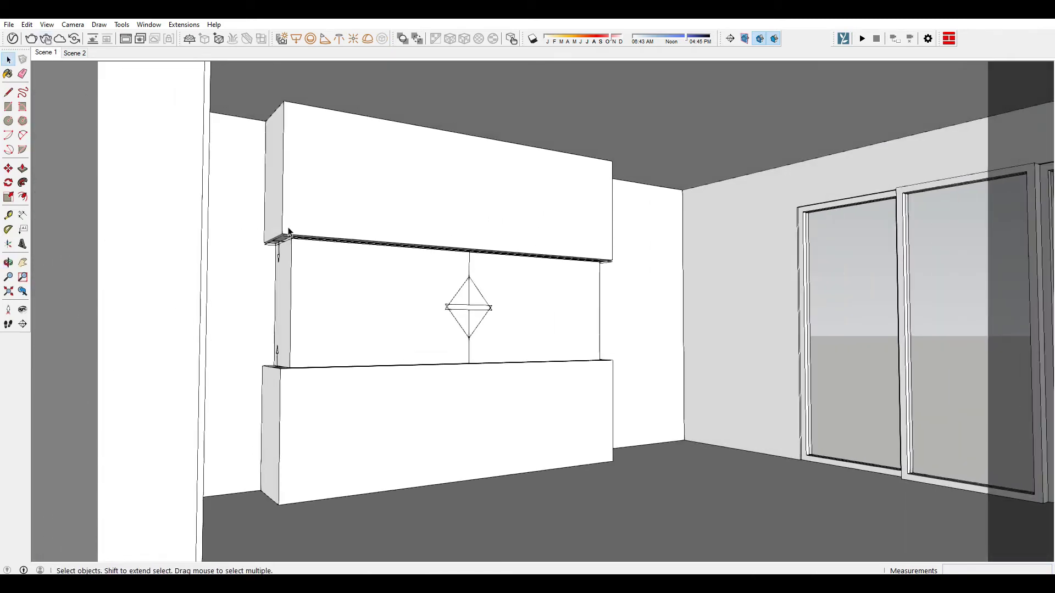
shift+middle_drag(346, 236, 297, 229)
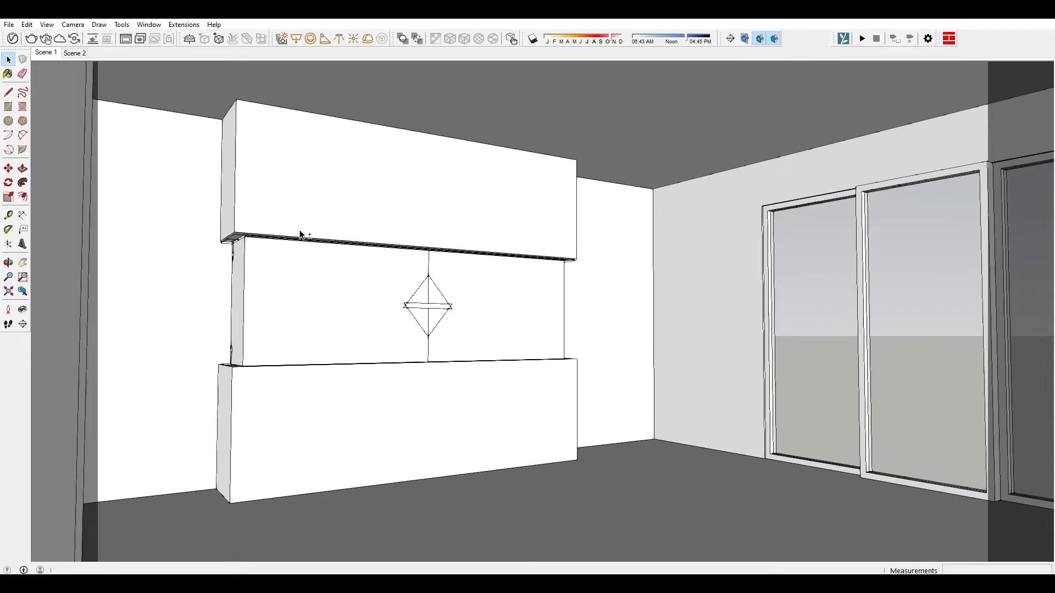
click(23, 310)
mouse_move(315, 301)
mouse_down()
mouse_move(292, 309)
mouse_move(311, 303)
mouse_up()
shift+middle_drag(311, 303, 281, 298)
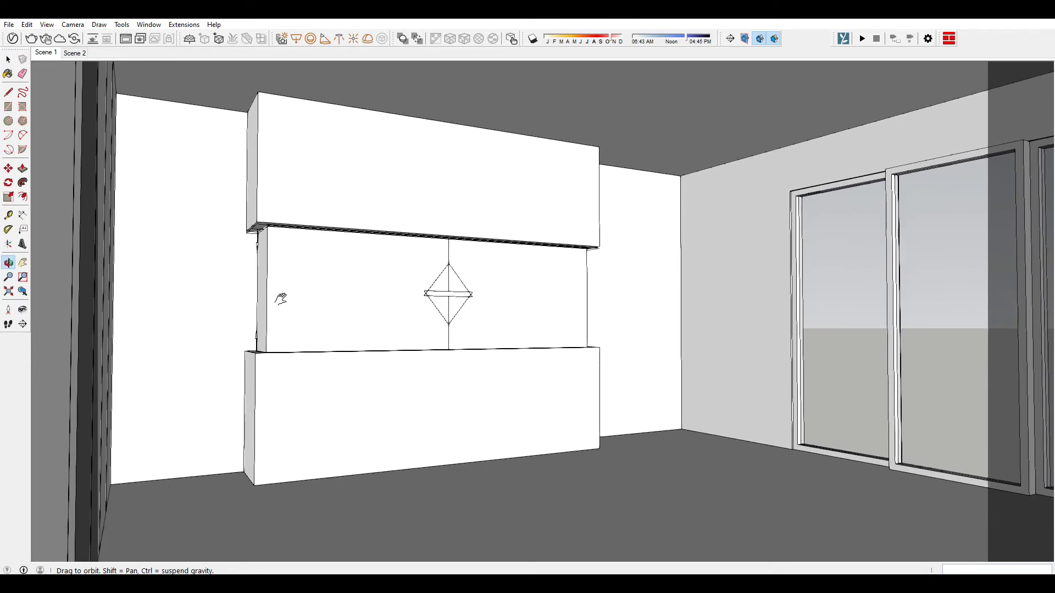
drag(282, 299, 279, 300)
key(space)
Check the Scene 1 and Scene 2 tab menus, then orbit to face the wardrobe doors
right_click(48, 55)
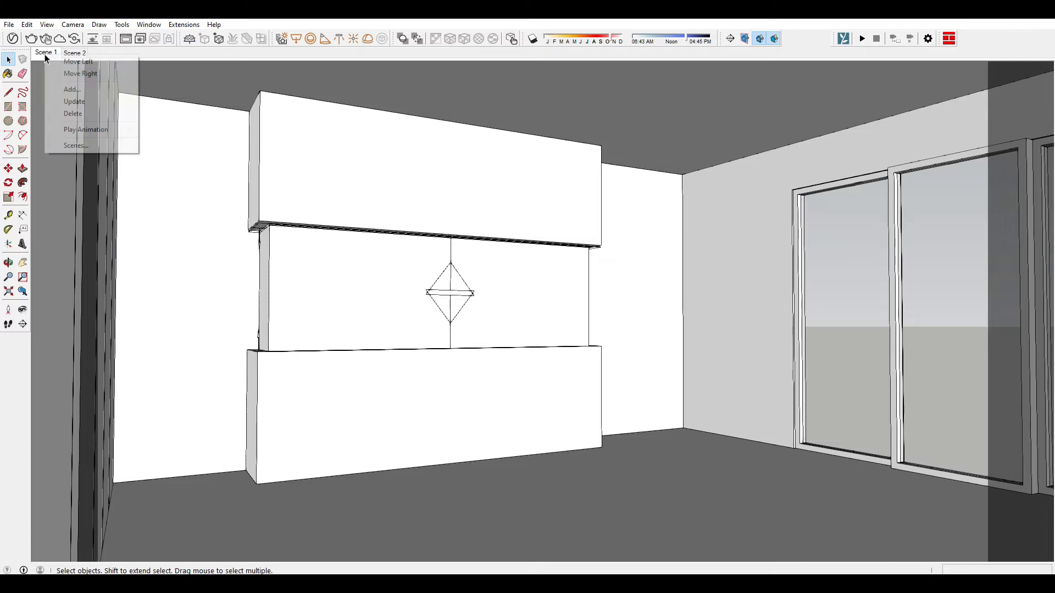
click(106, 102)
right_click(77, 55)
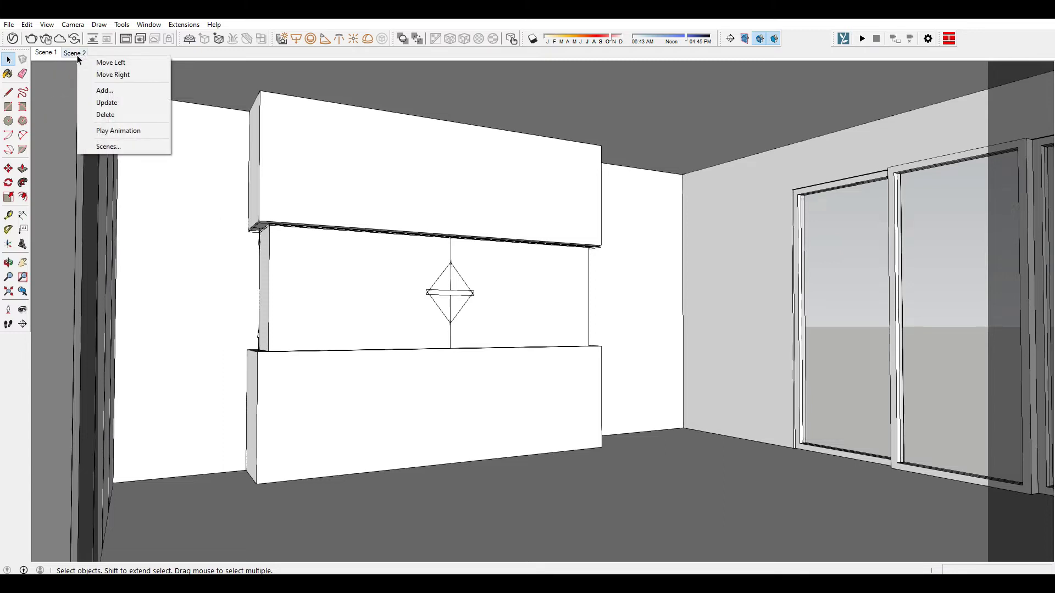
click(275, 250)
mouse_move(524, 280)
middle_down()
mouse_move(422, 267)
mouse_move(486, 255)
mouse_move(330, 252)
mouse_move(463, 245)
mouse_move(303, 214)
mouse_move(478, 228)
mouse_move(292, 245)
middle_up()
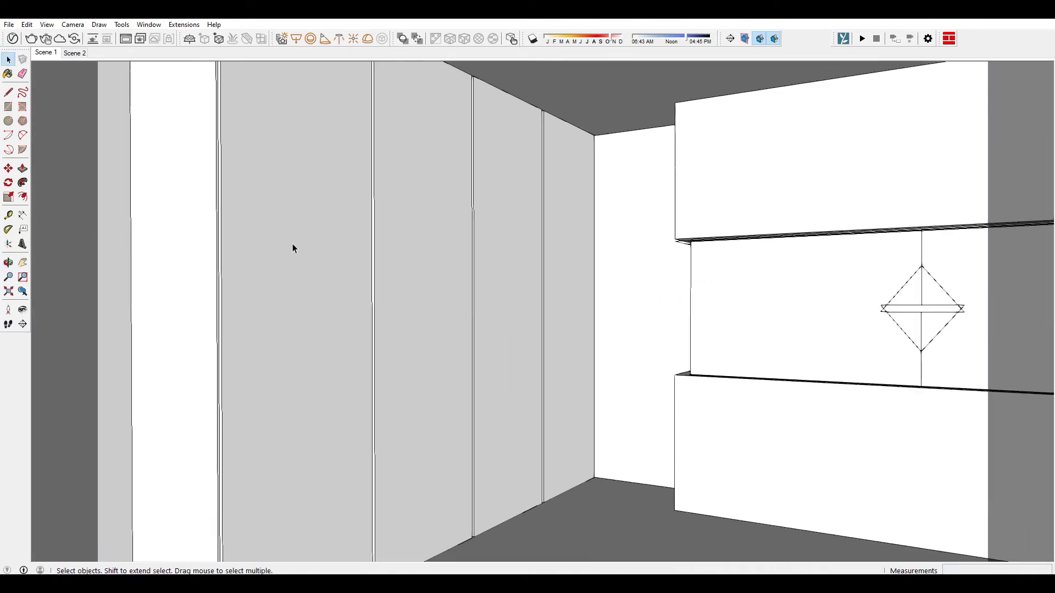
Paint the wardrobe door group with transparent glass and view it from the front
click(290, 247)
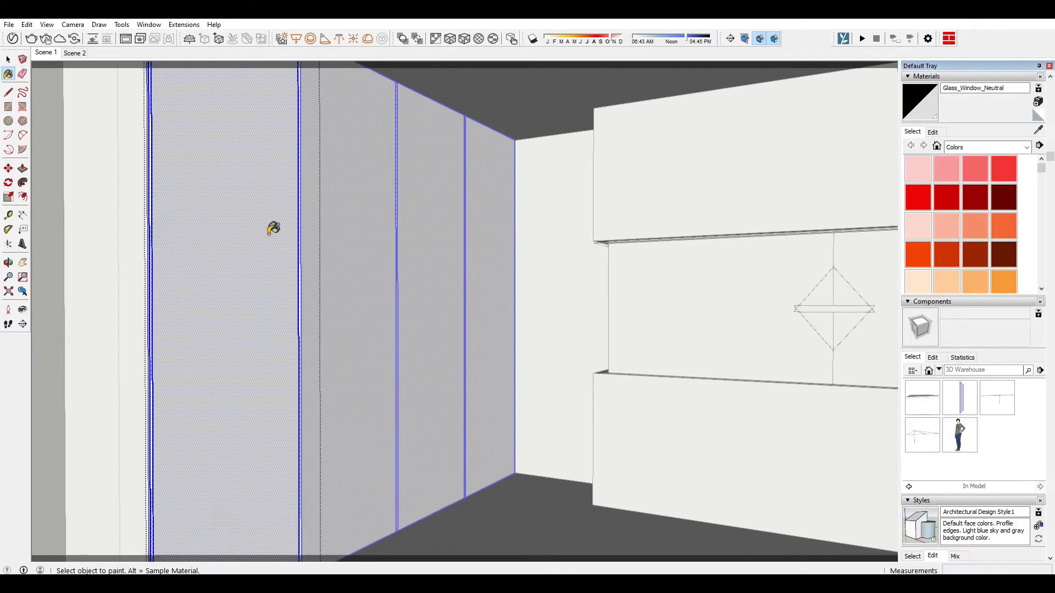
click(239, 230)
key(space)
scroll(238, 251, down, 3)
middle_drag(292, 247, 176, 259)
scroll(316, 202, up, 2)
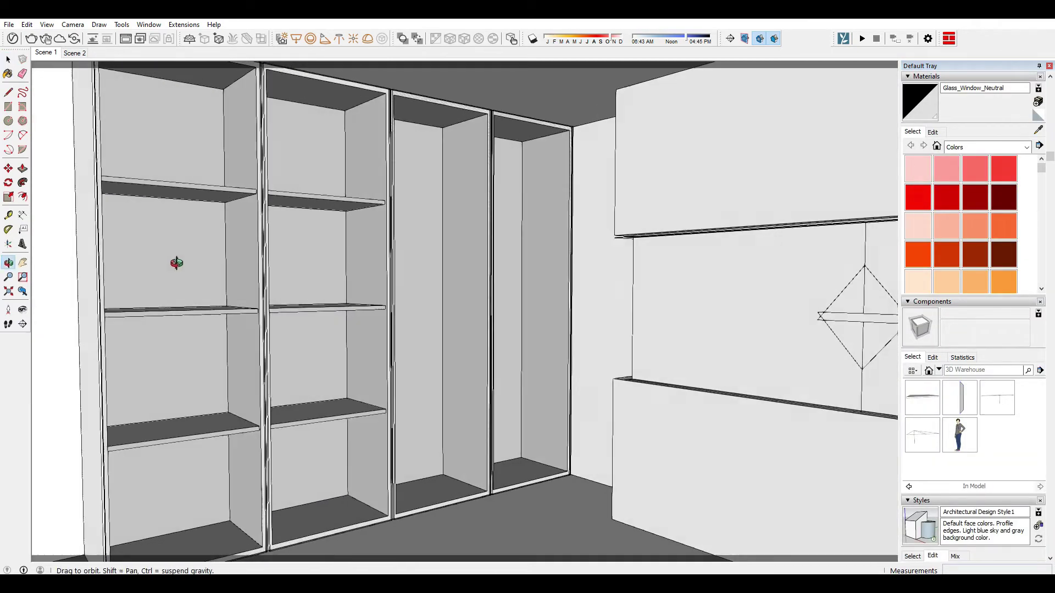
Close the side panels, orbit up toward the ceiling, and return to Scene 1
click(1050, 66)
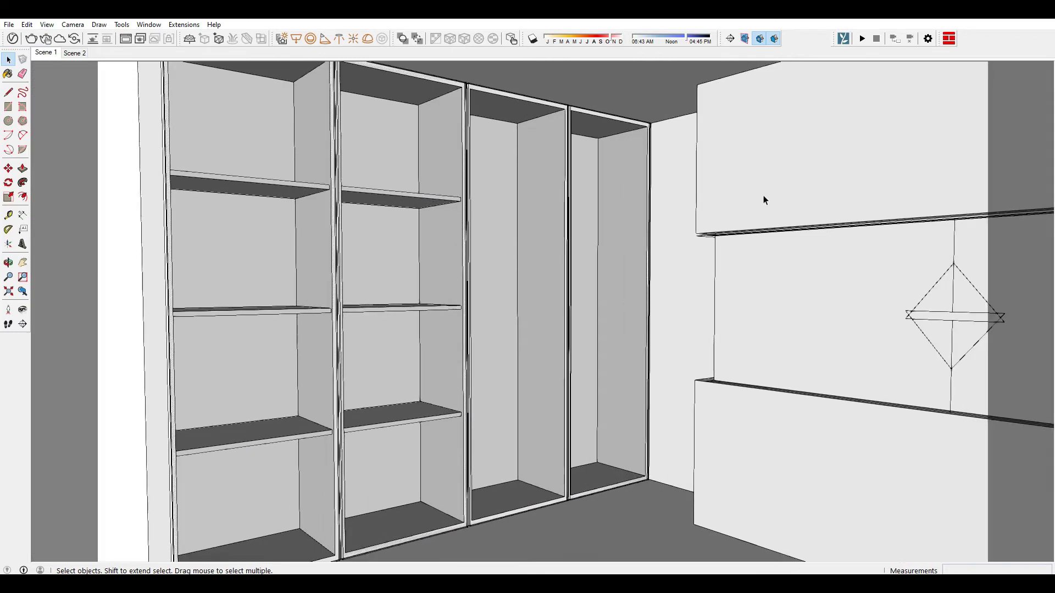
mouse_move(551, 218)
middle_down()
mouse_move(664, 176)
mouse_move(521, 316)
mouse_move(756, 259)
mouse_move(511, 292)
mouse_move(621, 219)
mouse_move(612, 235)
middle_up()
click(39, 55)
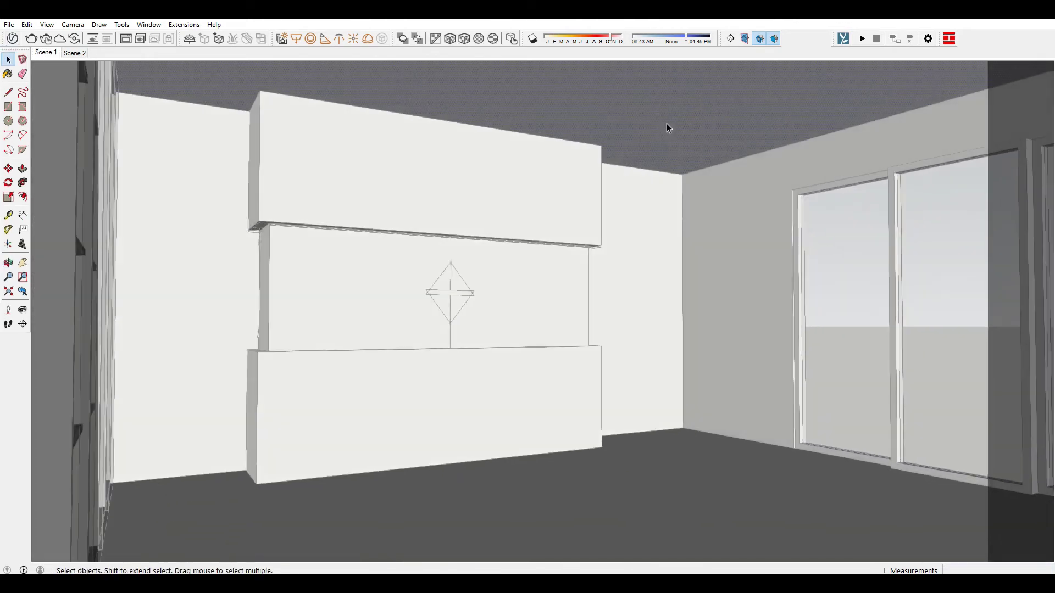
Offset the ceiling face inward into a narrow border and orbit to inspect its edges
key(f)
key(f)
click(746, 140)
text(1000)
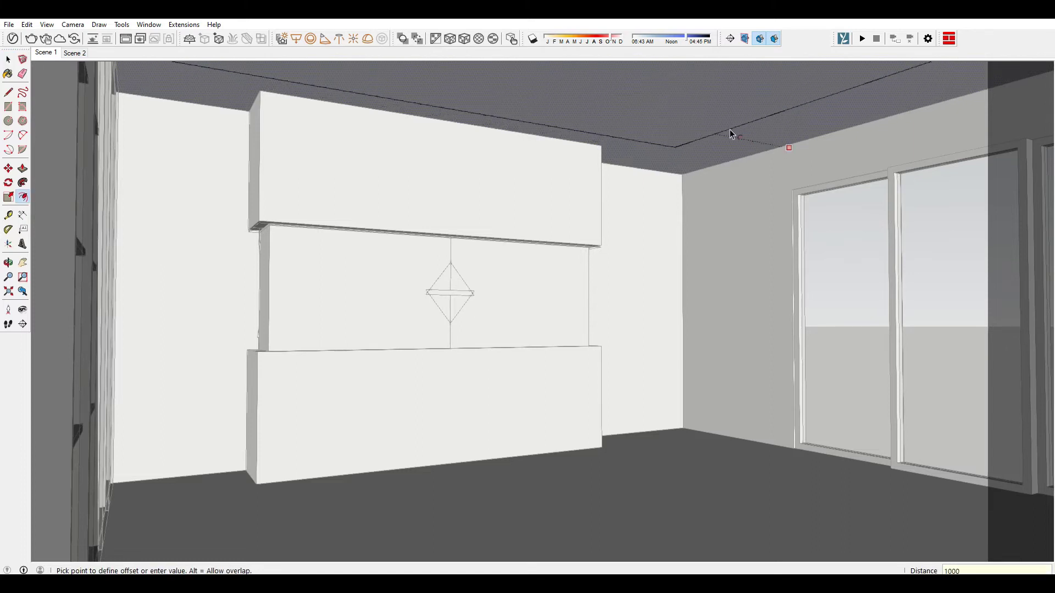
key(Return)
mouse_move(732, 134)
middle_down()
mouse_move(642, 226)
mouse_move(640, 248)
mouse_move(644, 219)
middle_up()
mouse_move(491, 258)
middle_down()
mouse_move(410, 257)
mouse_move(400, 235)
mouse_move(630, 156)
middle_up()
middle_drag(248, 164, 391, 192)
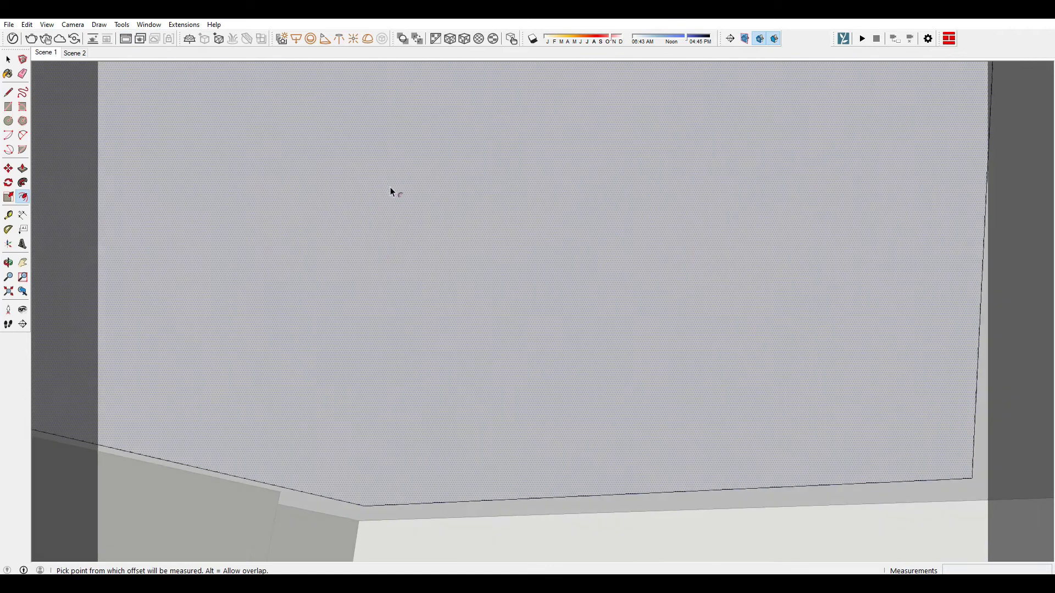
mouse_move(422, 397)
middle_down()
mouse_move(431, 341)
mouse_move(421, 313)
mouse_move(514, 217)
middle_up()
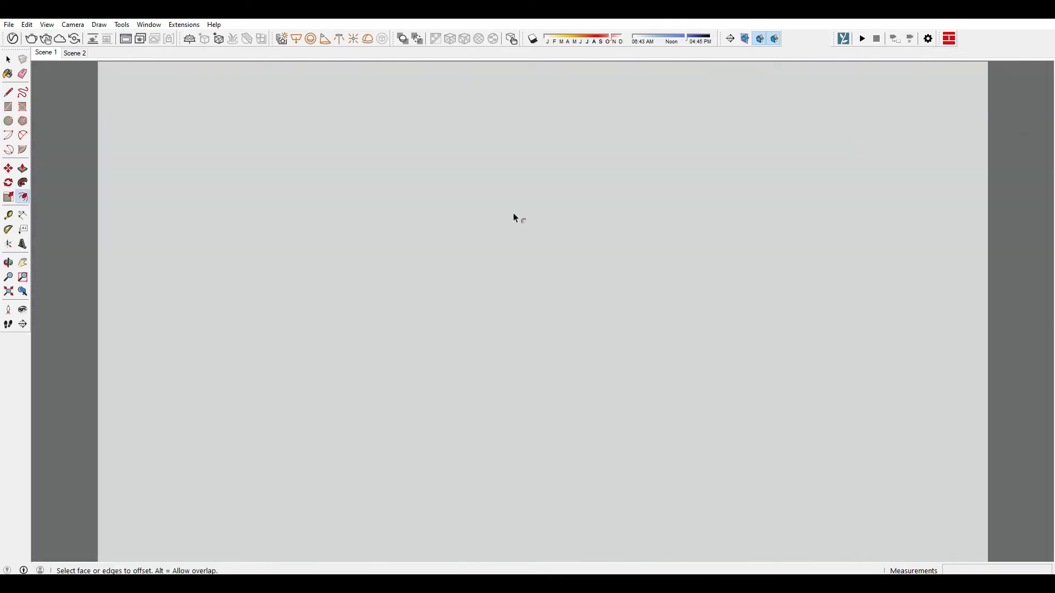
Go back to the Scene 1 room view and orbit around the room
click(46, 54)
mouse_move(516, 132)
middle_down()
mouse_move(535, 196)
mouse_move(512, 230)
mouse_move(632, 110)
mouse_move(542, 212)
mouse_move(500, 285)
mouse_move(527, 259)
mouse_move(492, 268)
mouse_move(645, 181)
mouse_move(473, 225)
mouse_move(326, 234)
mouse_move(534, 252)
mouse_move(448, 205)
mouse_move(636, 125)
mouse_move(765, 295)
middle_up()
drag(765, 295, 574, 414)
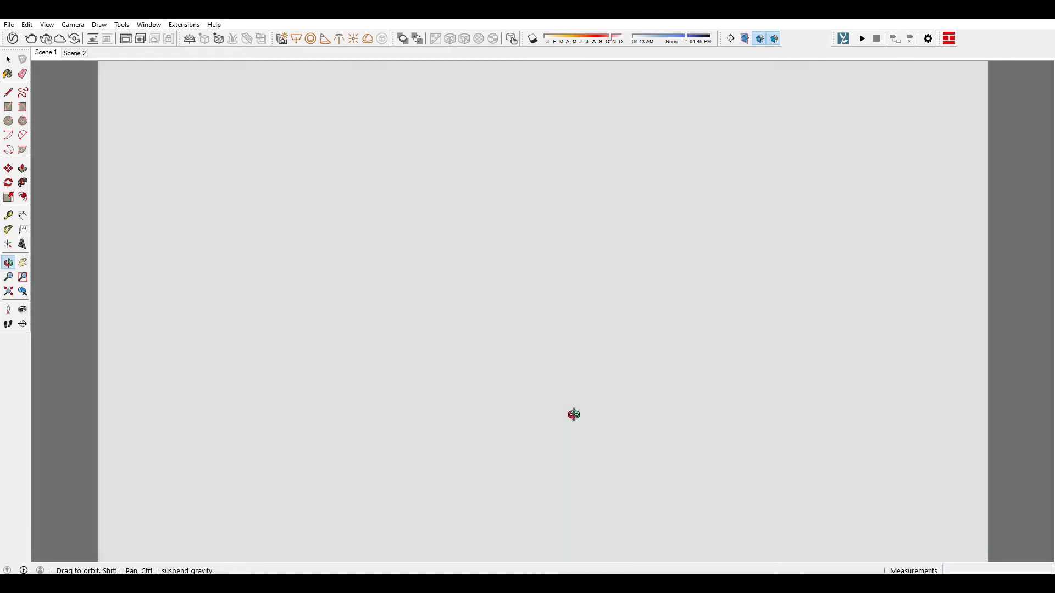
click(18, 294)
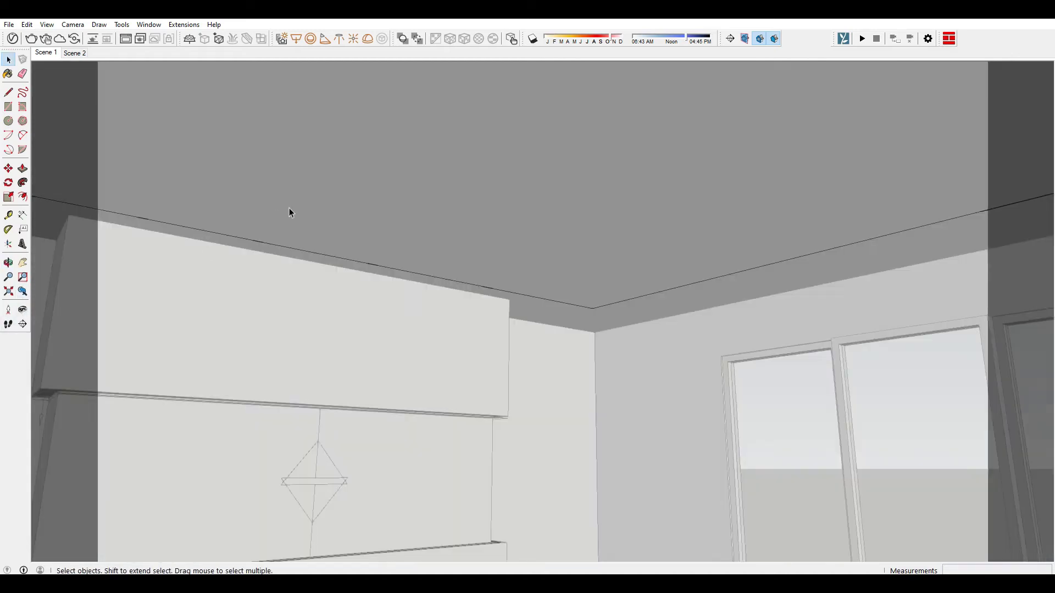
From the selected ceiling border edge, place Tape Measure guides at 120 and 45 mm
mouse_move(289, 207)
middle_down()
mouse_move(351, 263)
mouse_move(457, 289)
middle_up()
click(356, 256)
key(t)
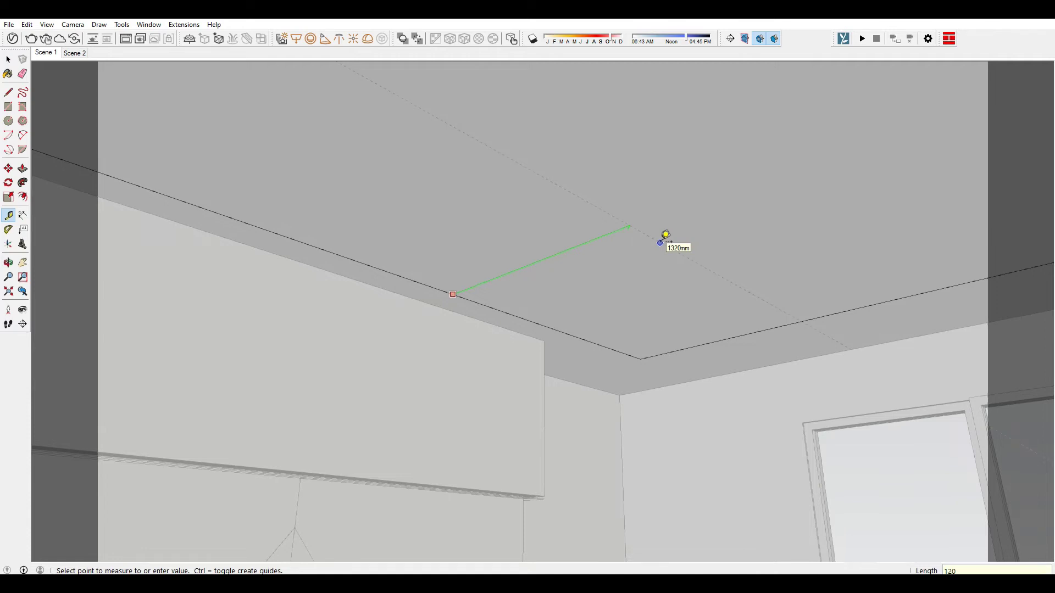
mouse_move(666, 237)
middle_down()
mouse_move(559, 332)
mouse_move(646, 295)
middle_up()
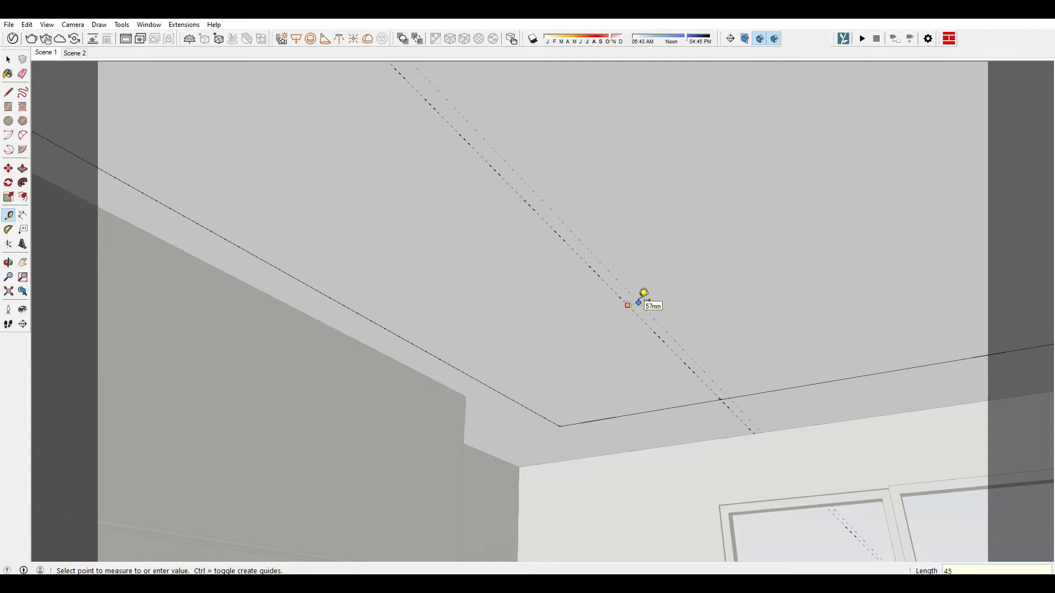
middle_drag(640, 296, 541, 277)
Erase the two ceiling guide lines near the corner with the Eraser
key(r)
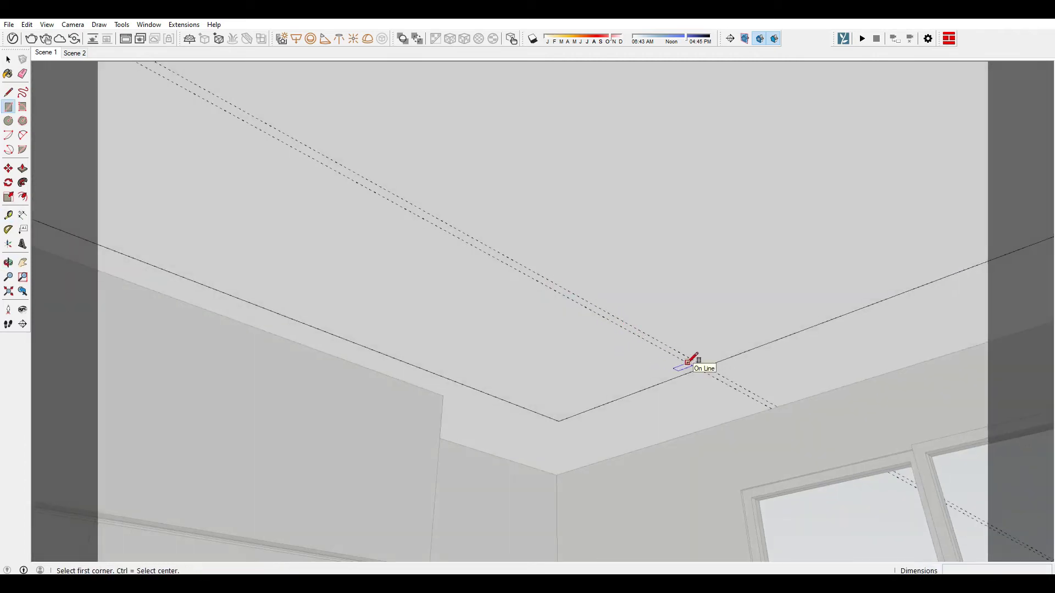
middle_drag(688, 362, 702, 367)
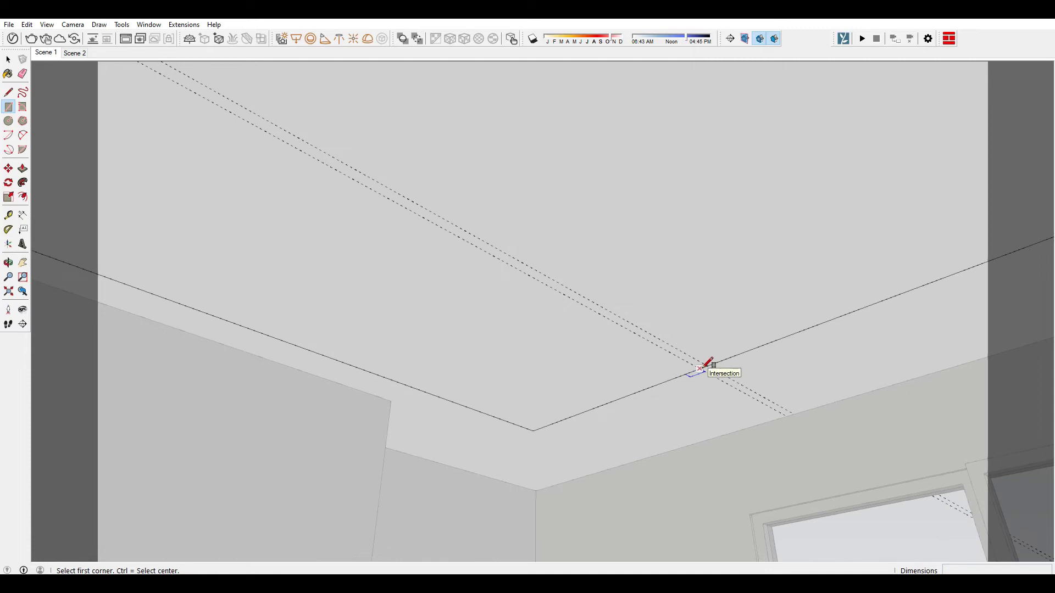
key(e)
mouse_move(600, 316)
middle_down()
mouse_move(544, 316)
mouse_move(601, 322)
middle_up()
Push/Pull the inner ceiling panel 100 mm to recess it
key(p)
click(480, 380)
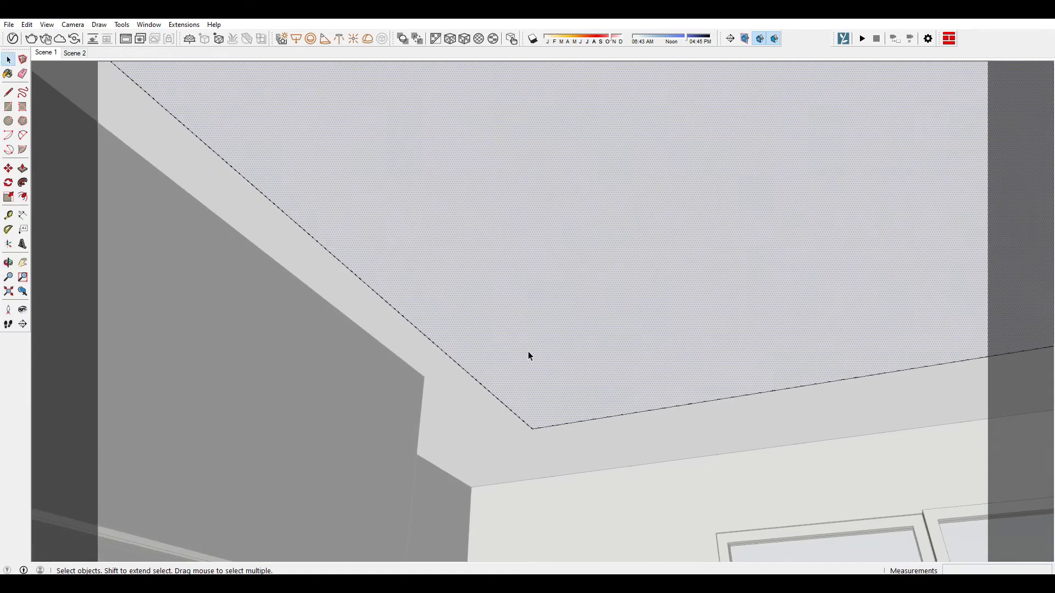
mouse_move(543, 383)
middle_down()
mouse_move(556, 321)
mouse_move(550, 340)
middle_up()
text(100)
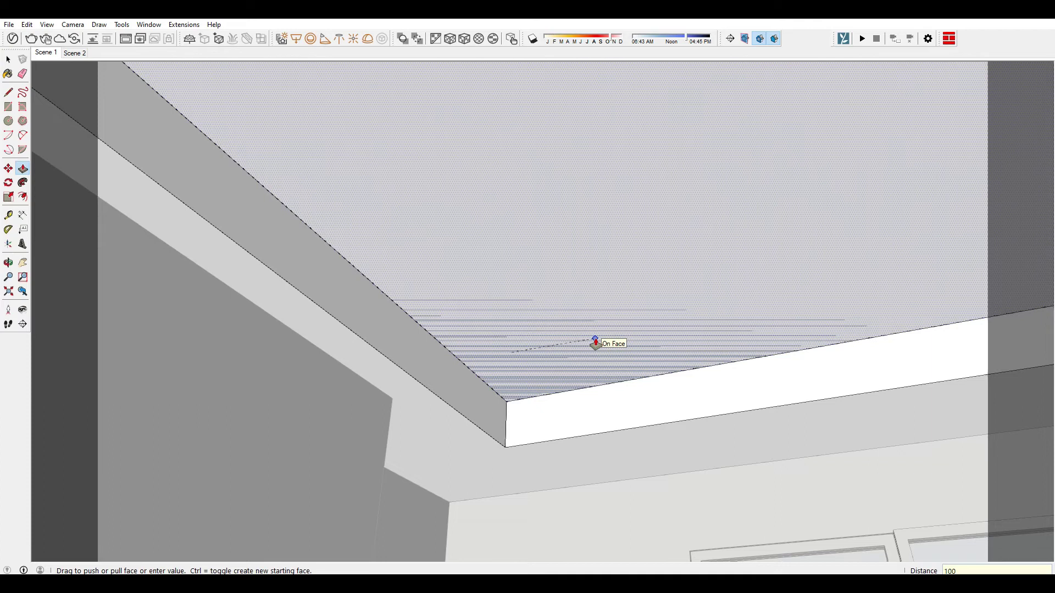
key(Return)
mouse_move(473, 353)
middle_down()
mouse_move(391, 366)
mouse_move(419, 394)
middle_up()
click(420, 394)
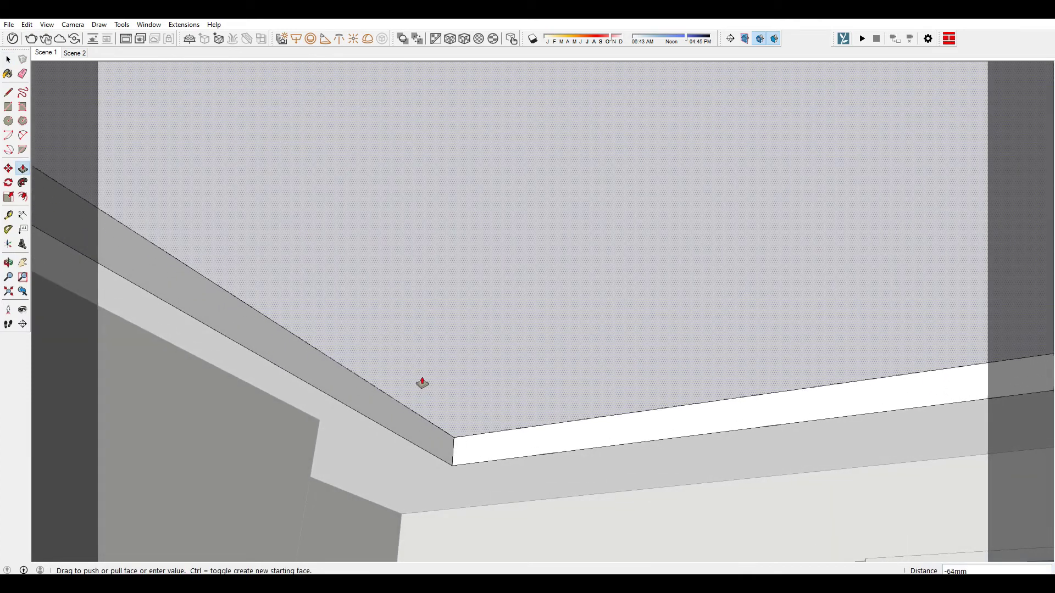
key(Return)
key(space)
Offset the recessed panel's edge 50 mm inward to form the stepped lip
key(f)
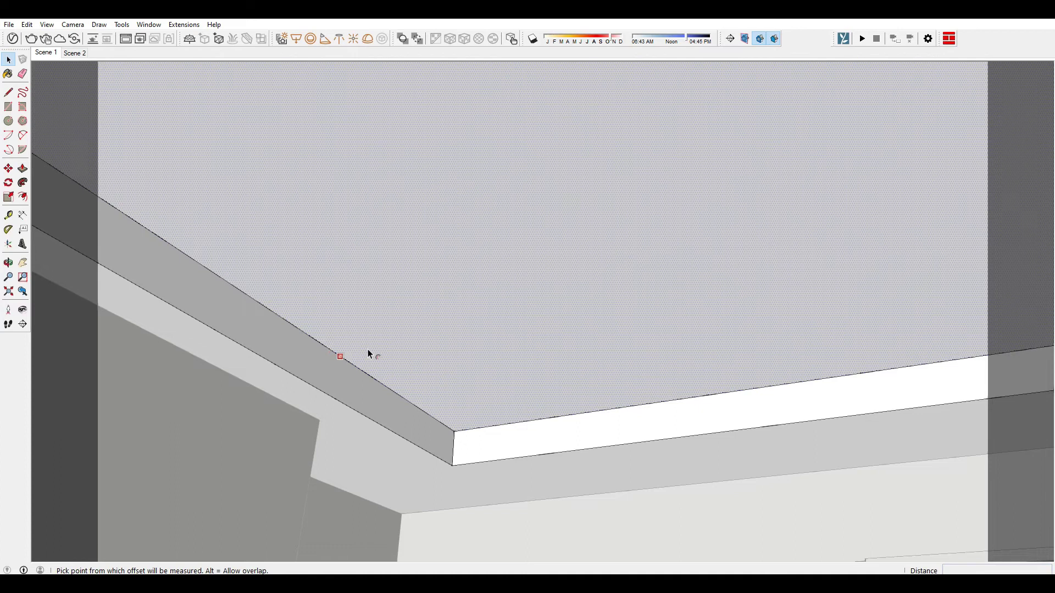
click(331, 350)
text(0)
key(Return)
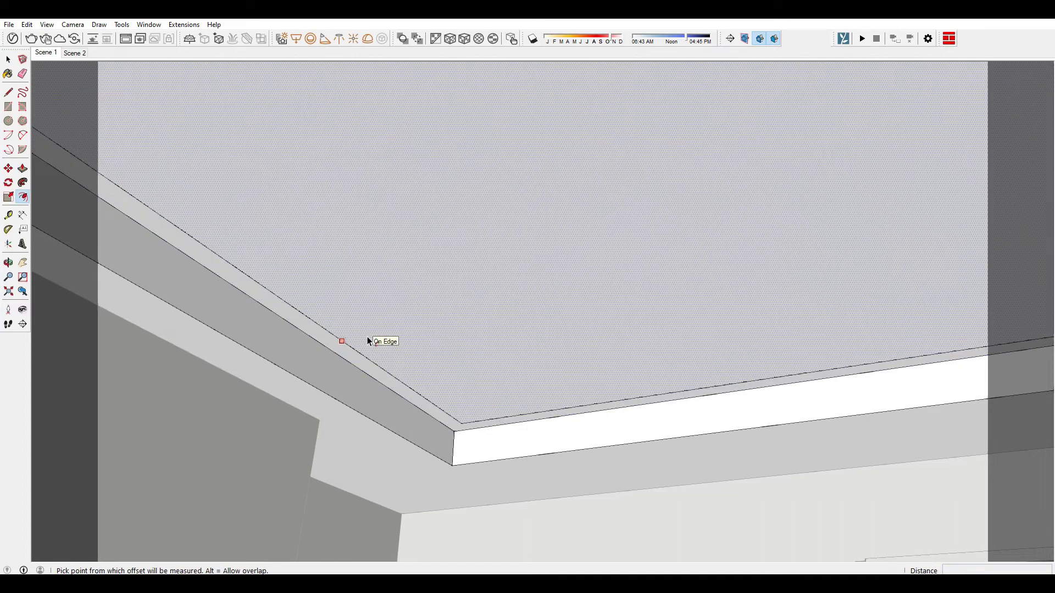
click(342, 356)
key(Return)
key(space)
Push/Pull the inner face 200 mm and orbit to check the finished ceiling cove
key(p)
click(480, 296)
text(1)
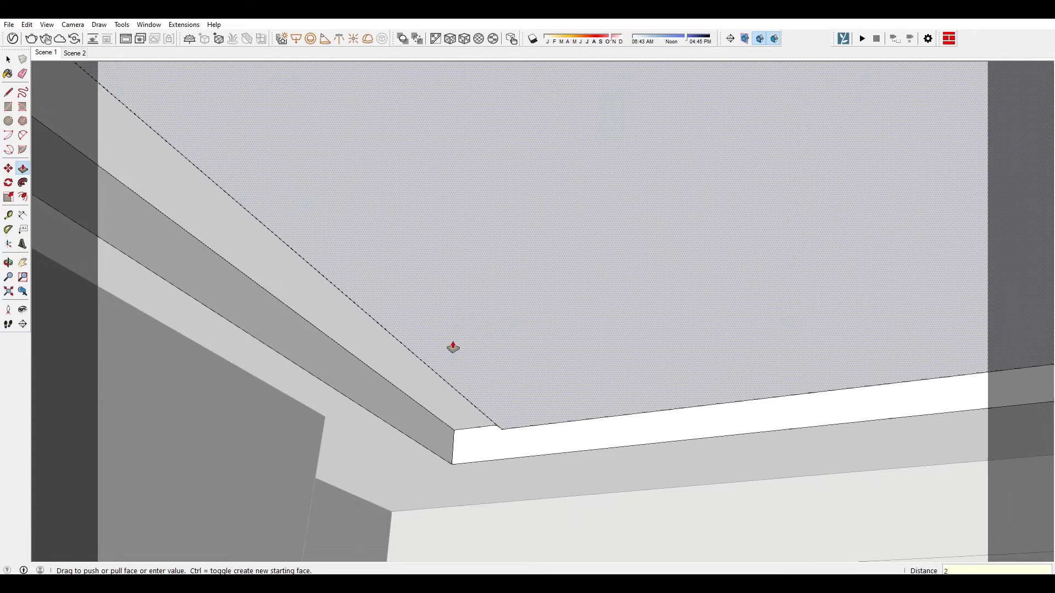
key(Return)
key(space)
mouse_move(389, 354)
middle_down()
mouse_move(499, 297)
mouse_move(533, 340)
mouse_move(3, 115)
middle_up()
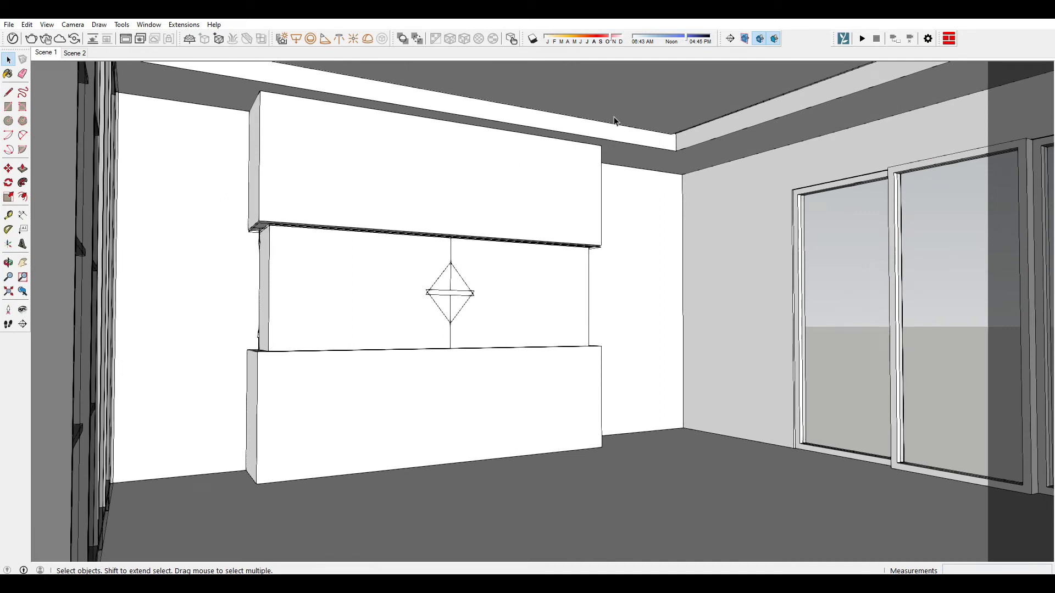
mouse_move(614, 120)
middle_down()
mouse_move(619, 170)
mouse_move(591, 203)
mouse_move(146, 207)
mouse_move(631, 205)
mouse_move(295, 297)
mouse_move(372, 205)
mouse_move(313, 245)
mouse_move(379, 278)
mouse_move(485, 233)
mouse_move(414, 256)
mouse_move(495, 299)
mouse_move(552, 297)
mouse_move(572, 313)
middle_up()
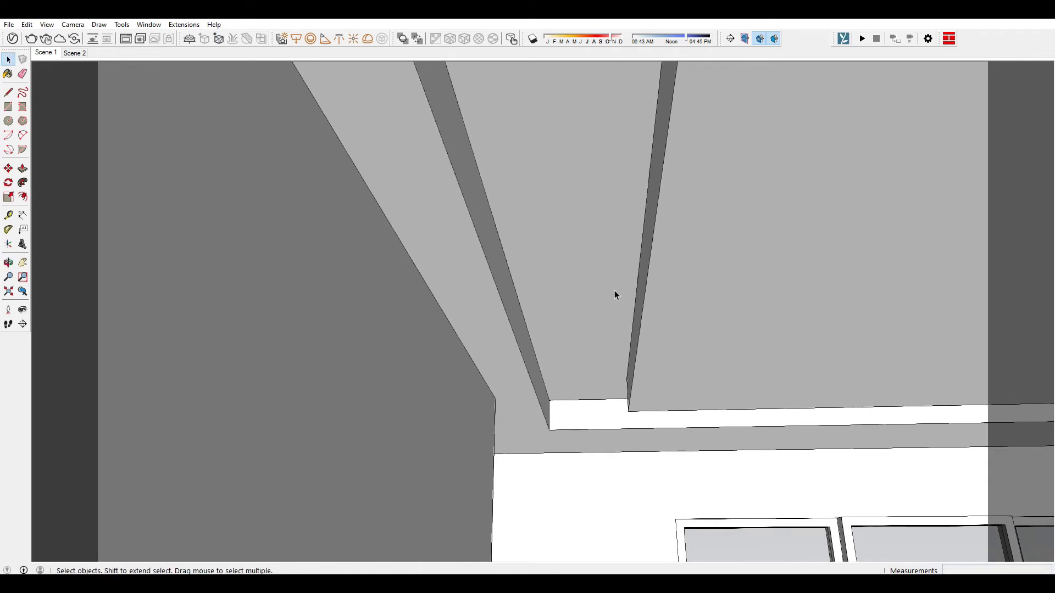
middle_drag(401, 368, 495, 356)
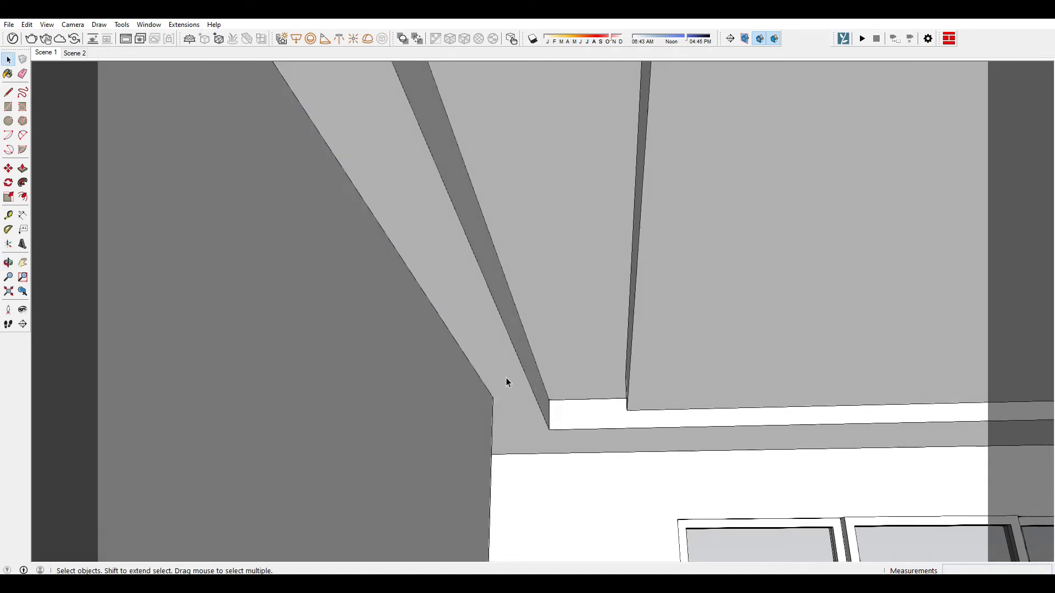
mouse_move(231, 219)
middle_down()
mouse_move(299, 240)
mouse_move(315, 261)
middle_up()
key(ctrl+a)
middle_drag(449, 343, 435, 315)
key(Page_Down)
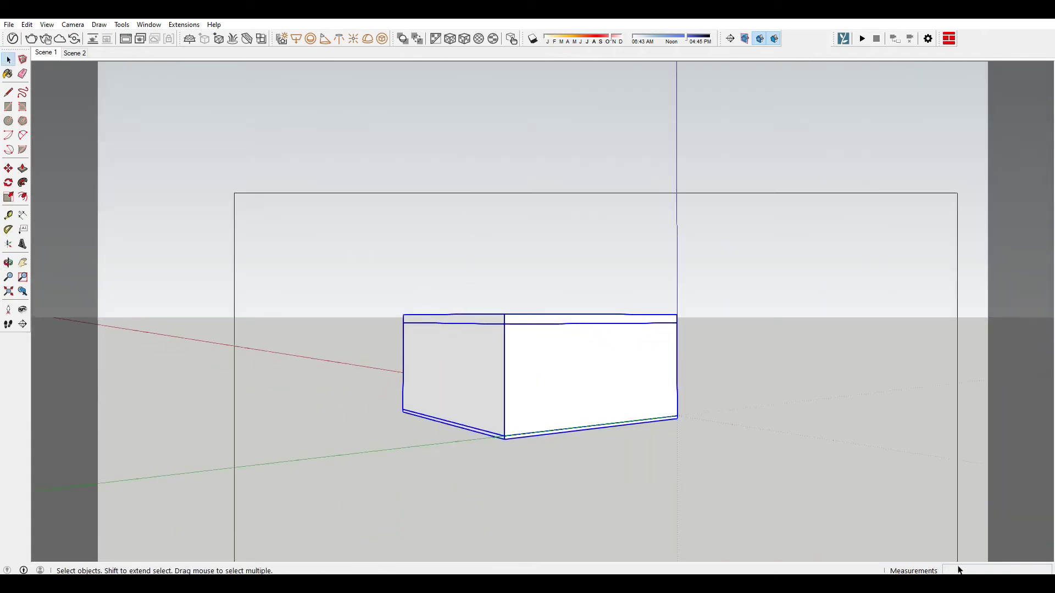
scroll(405, 344, up, 3)
scroll(525, 355, up, 3)
scroll(577, 339, up, 2)
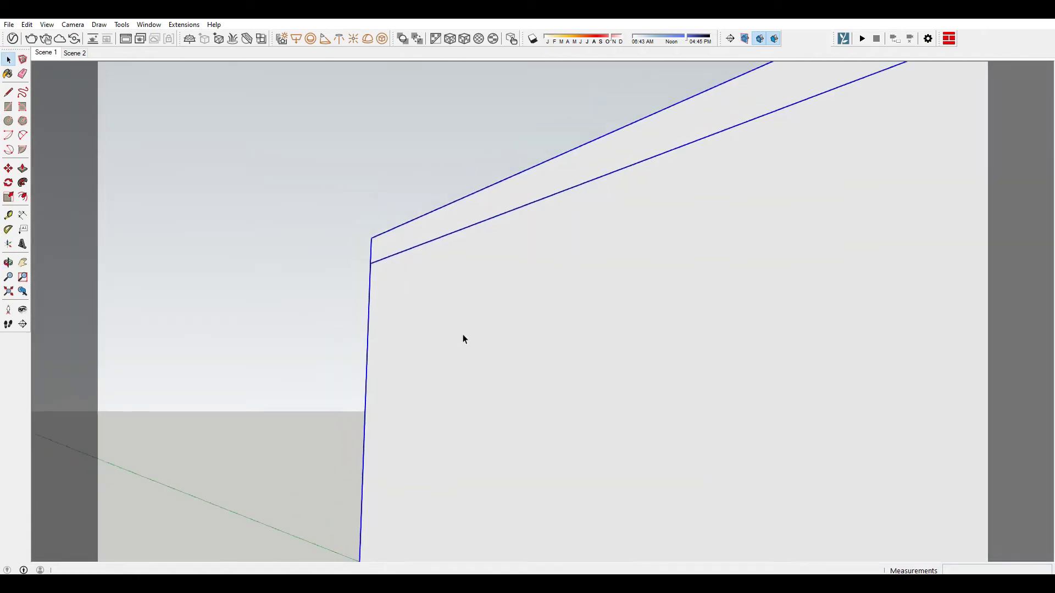
scroll(462, 337, up, 2)
mouse_move(551, 325)
middle_down()
mouse_move(702, 311)
mouse_move(588, 217)
mouse_move(507, 252)
mouse_move(559, 229)
middle_up()
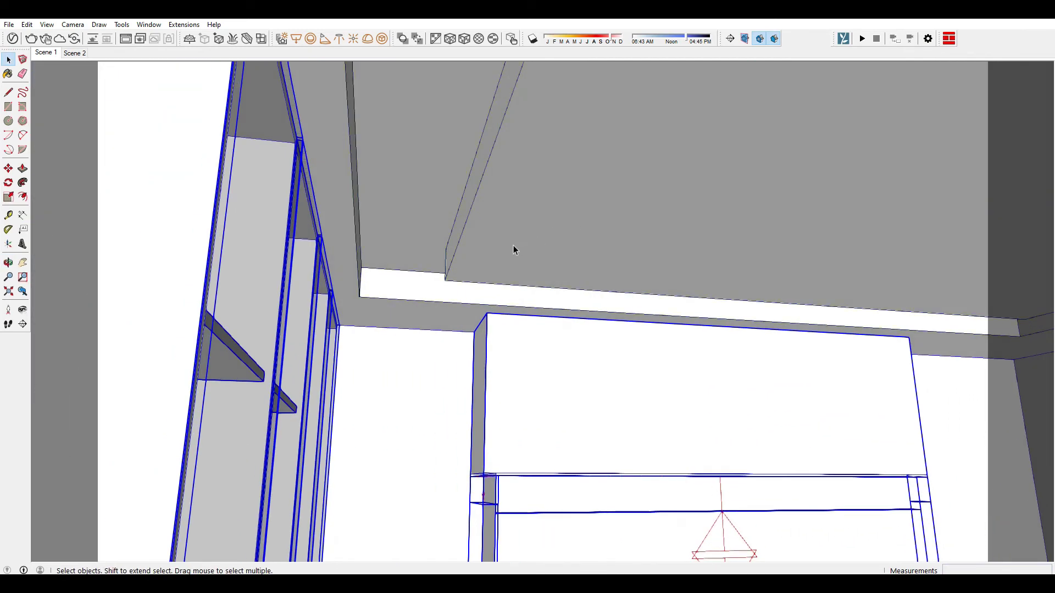
Hide the shelves via Edit > Hide and orbit up under the ceiling frame
click(27, 25)
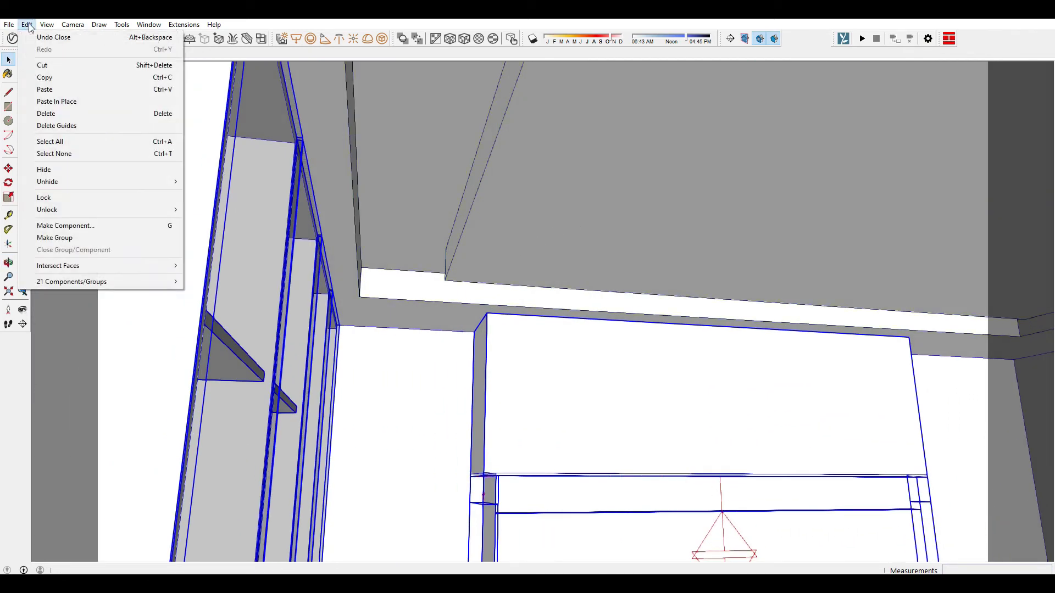
click(71, 170)
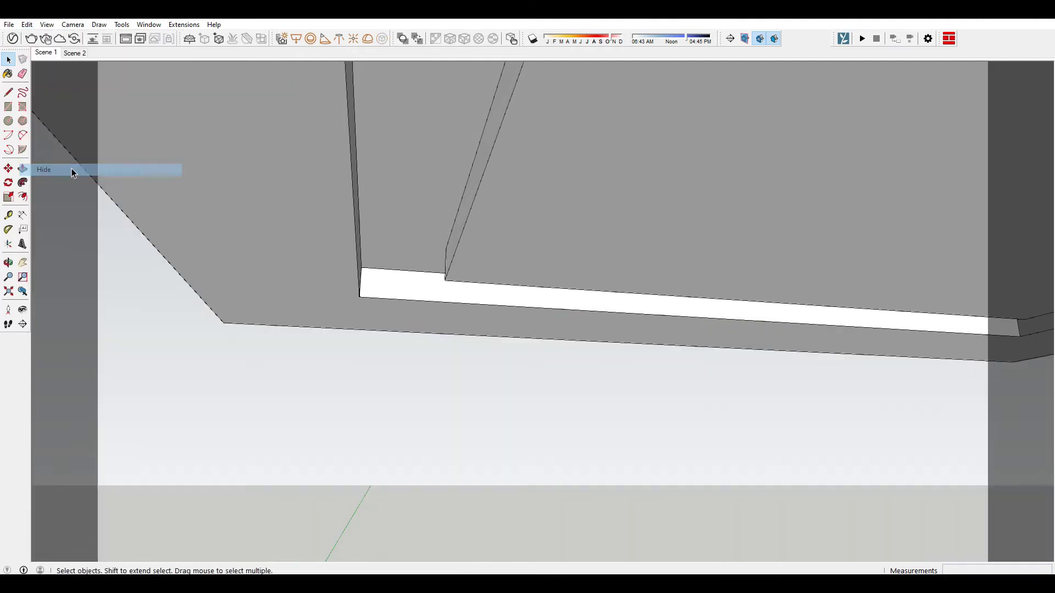
middle_drag(494, 236, 578, 224)
scroll(439, 285, down, 3)
scroll(543, 316, down, 3)
mouse_move(542, 316)
middle_down()
mouse_move(744, 195)
mouse_move(659, 219)
middle_up()
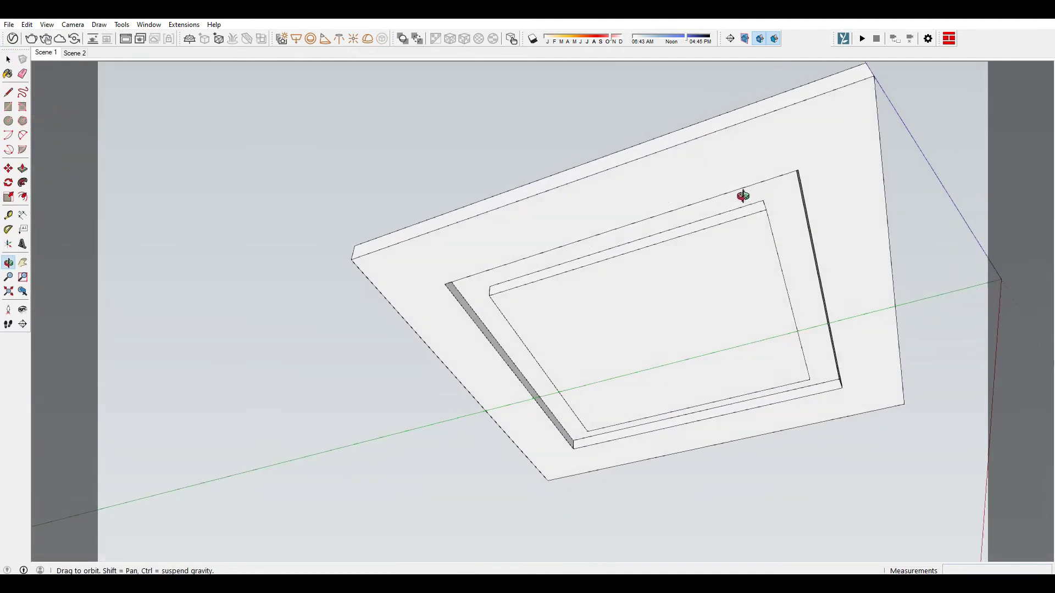
scroll(518, 300, up, 3)
mouse_move(518, 300)
middle_down()
mouse_move(323, 283)
mouse_move(343, 255)
mouse_move(274, 59)
middle_up()
Activate the V-Ray Rectangle Light tool and orbit around the ceiling frame corner
click(297, 38)
scroll(377, 404, up, 2)
scroll(352, 439, up, 2)
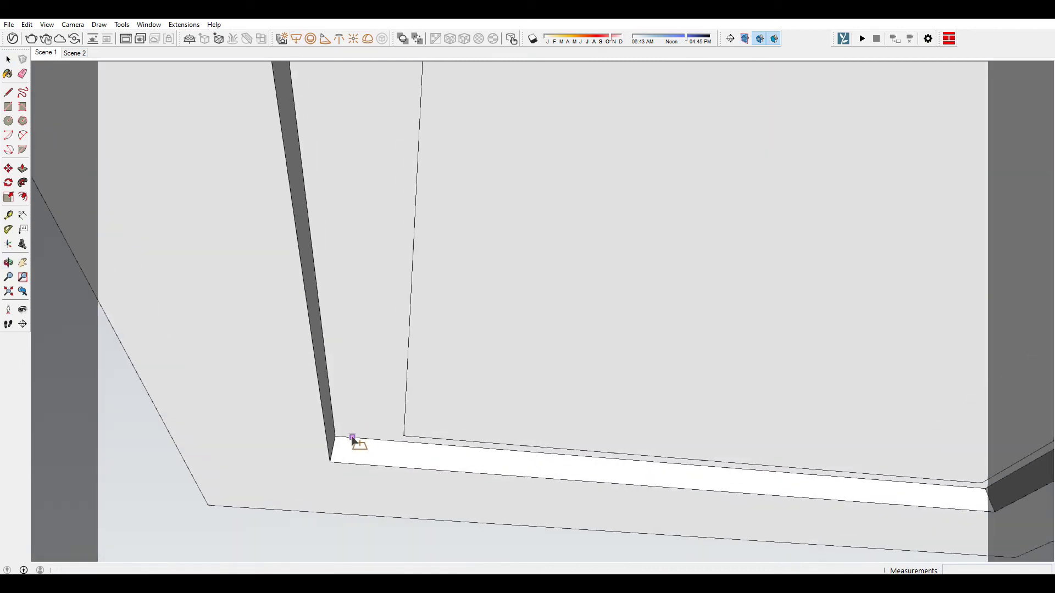
scroll(442, 306, down, 2)
mouse_move(410, 285)
middle_down()
mouse_move(431, 376)
mouse_move(494, 306)
middle_up()
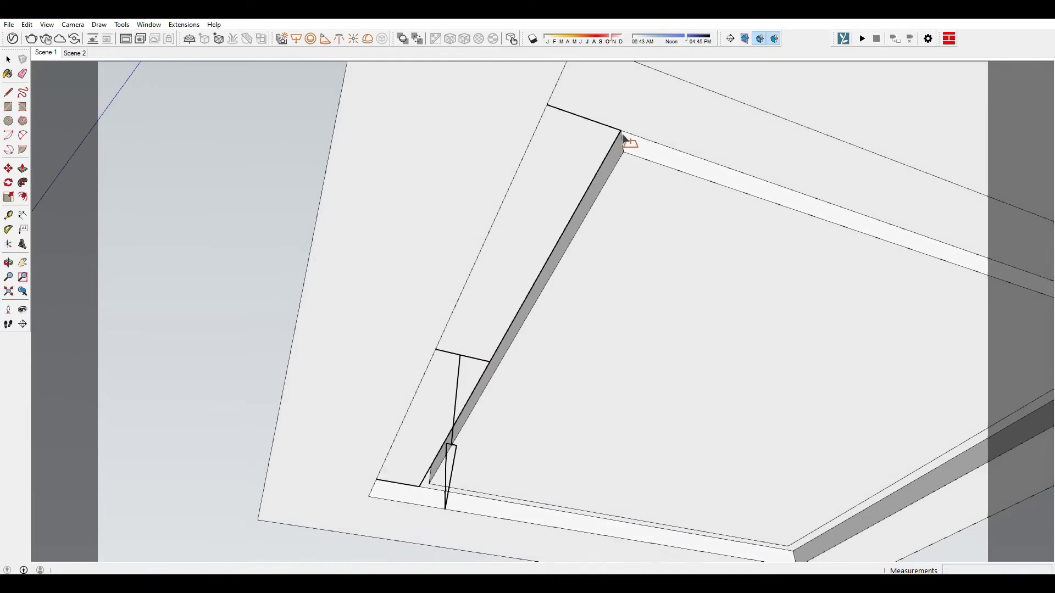
middle_drag(622, 137, 414, 300)
Copy the cove rectangle light 4740 mm to the opposite side of the frame
click(483, 434)
key(m)
mouse_move(477, 435)
middle_down()
mouse_move(546, 277)
mouse_move(530, 235)
mouse_move(311, 235)
middle_up()
click(530, 230)
key(ctrl)
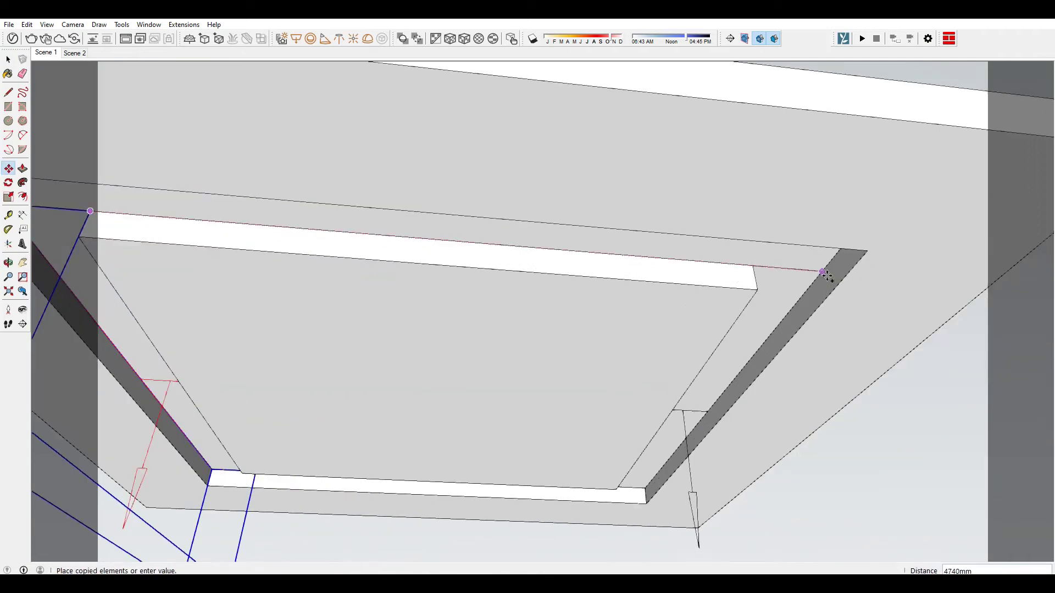
click(825, 275)
scroll(706, 287, down, 3)
key(space)
middle_drag(706, 287, 360, 353)
scroll(612, 308, up, 5)
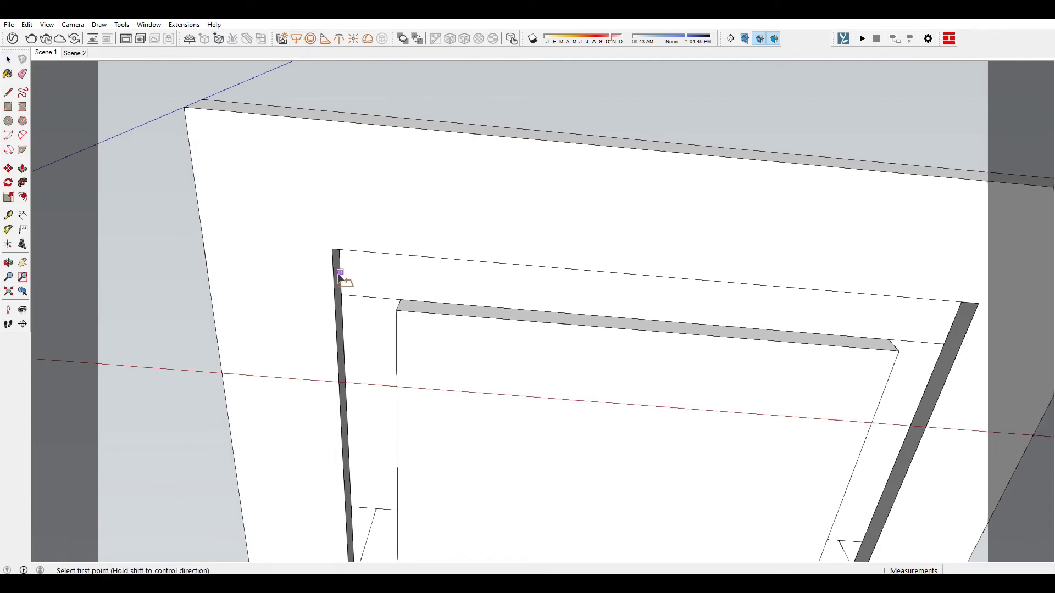
Rotate the rectangle light 90° so it runs crosswise
mouse_move(925, 302)
middle_down()
mouse_move(1029, 300)
mouse_move(922, 463)
mouse_move(918, 423)
middle_up()
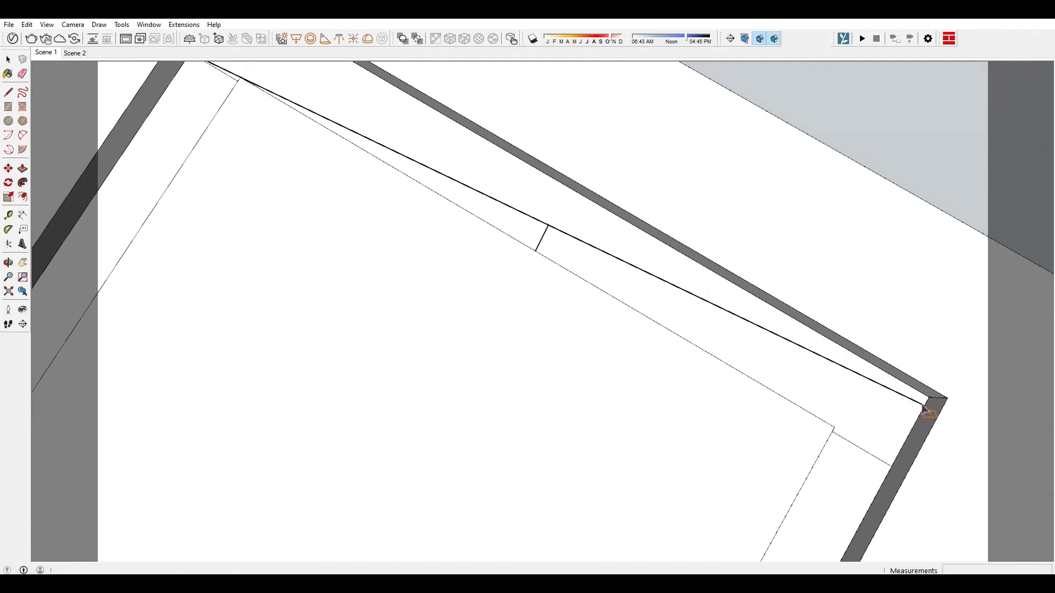
scroll(835, 409, down, 1)
scroll(828, 430, down, 3)
key(space)
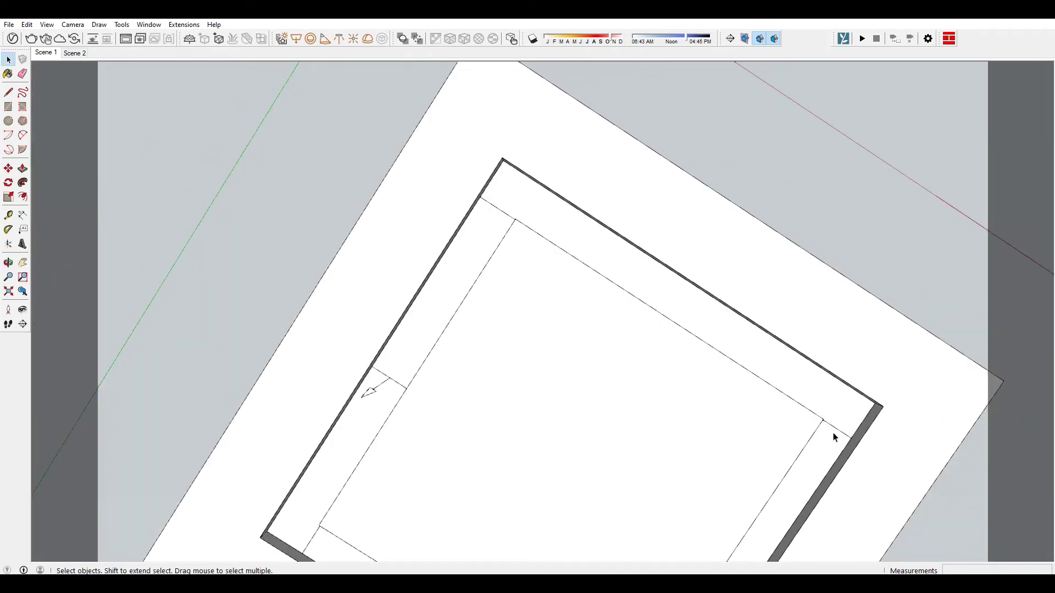
mouse_move(838, 434)
middle_down()
mouse_move(581, 381)
mouse_move(666, 389)
middle_up()
key(q)
click(692, 418)
click(701, 376)
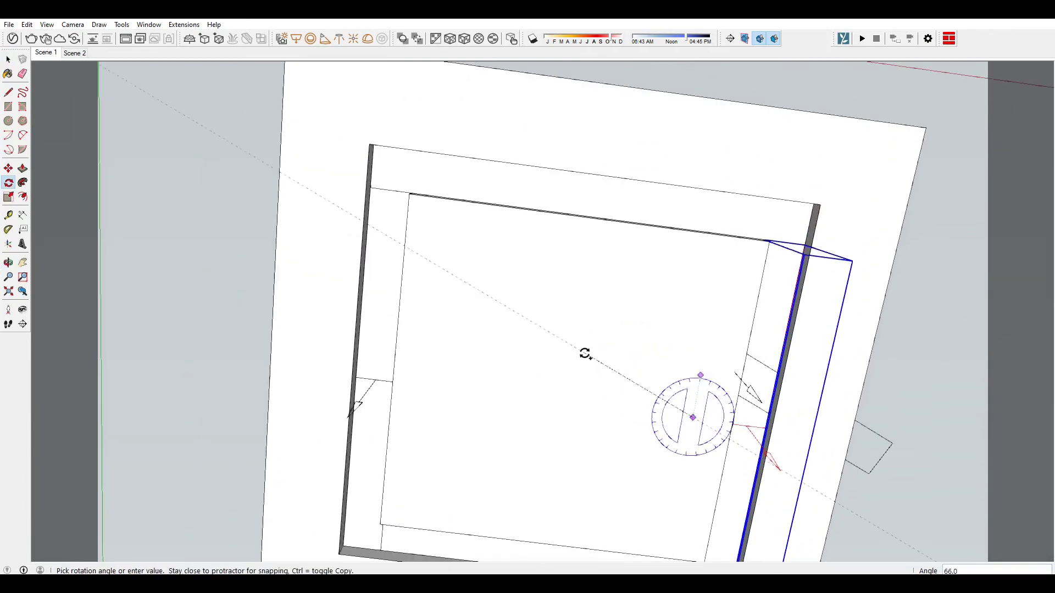
click(585, 353)
Move the rotated light onto the perpendicular top side of the cove frame
key(space)
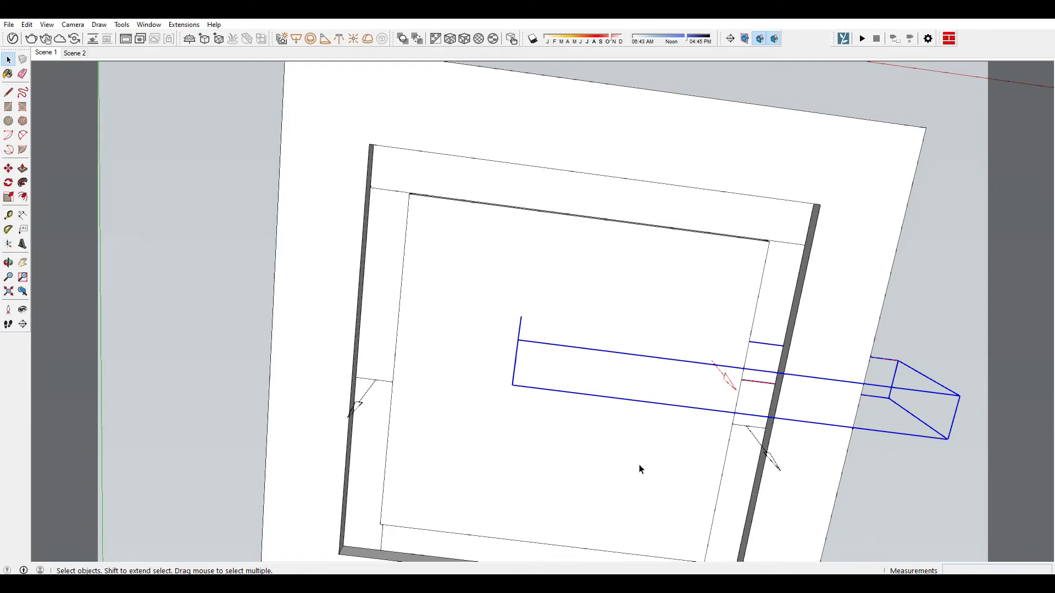
key(m)
click(633, 479)
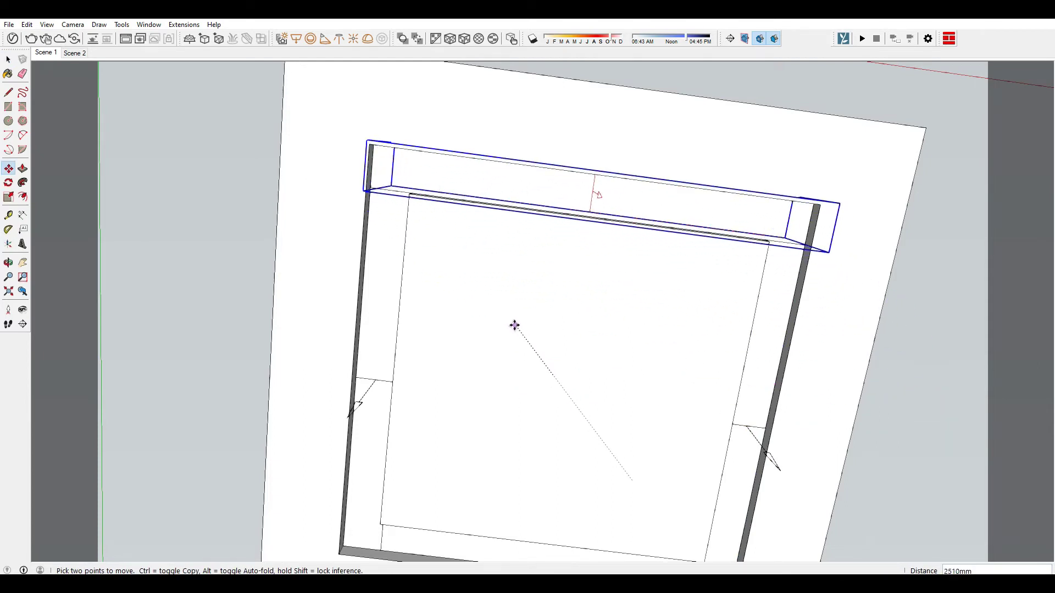
click(505, 326)
scroll(368, 190, up, 3)
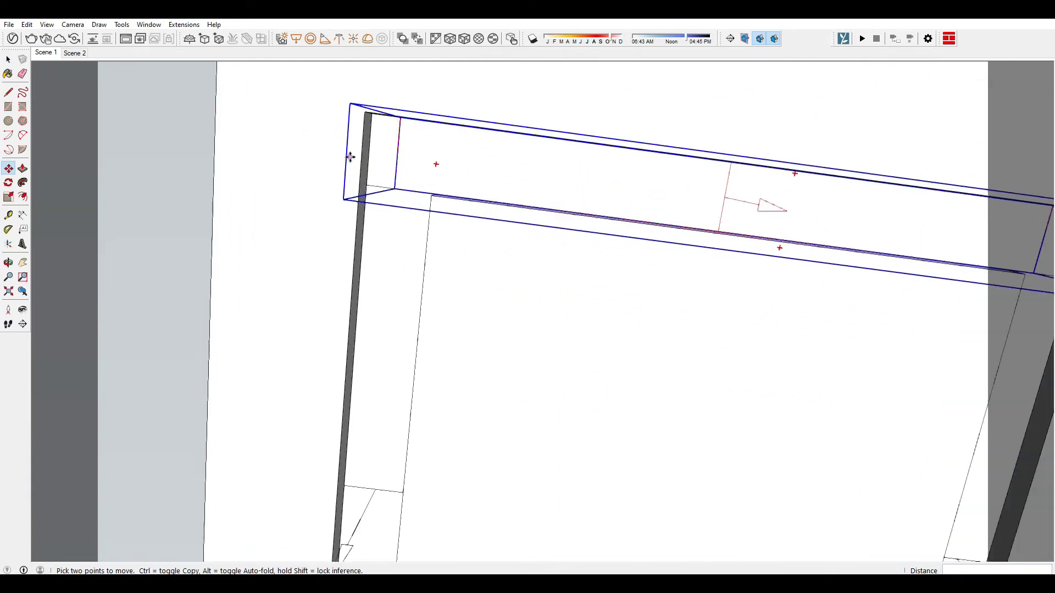
scroll(368, 190, up, 1)
click(367, 190)
scroll(469, 171, down, 4)
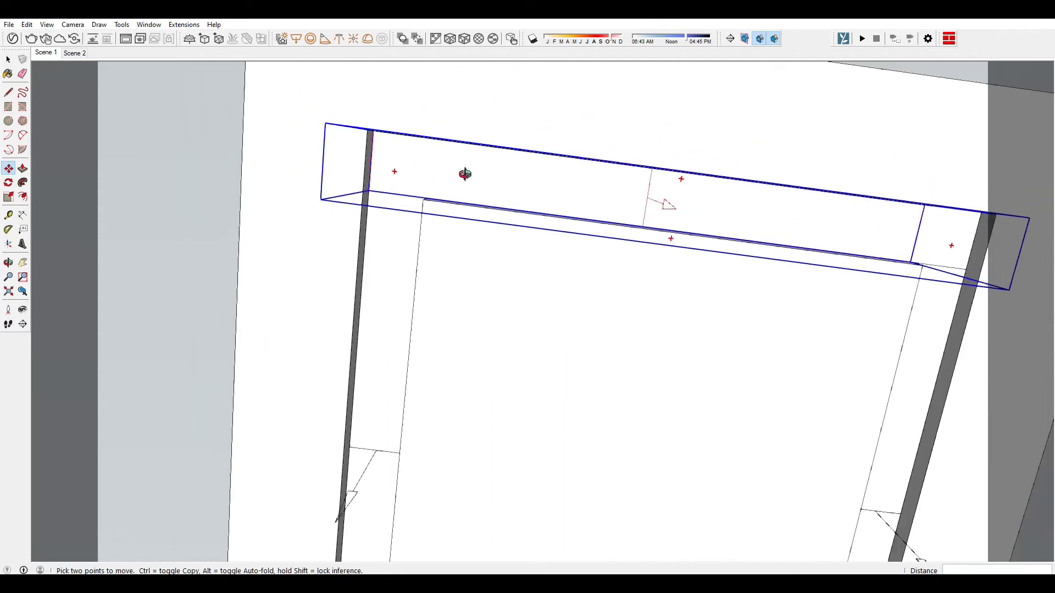
Scale the light along green to span the full length of that cove side
key(s)
click(750, 231)
click(800, 286)
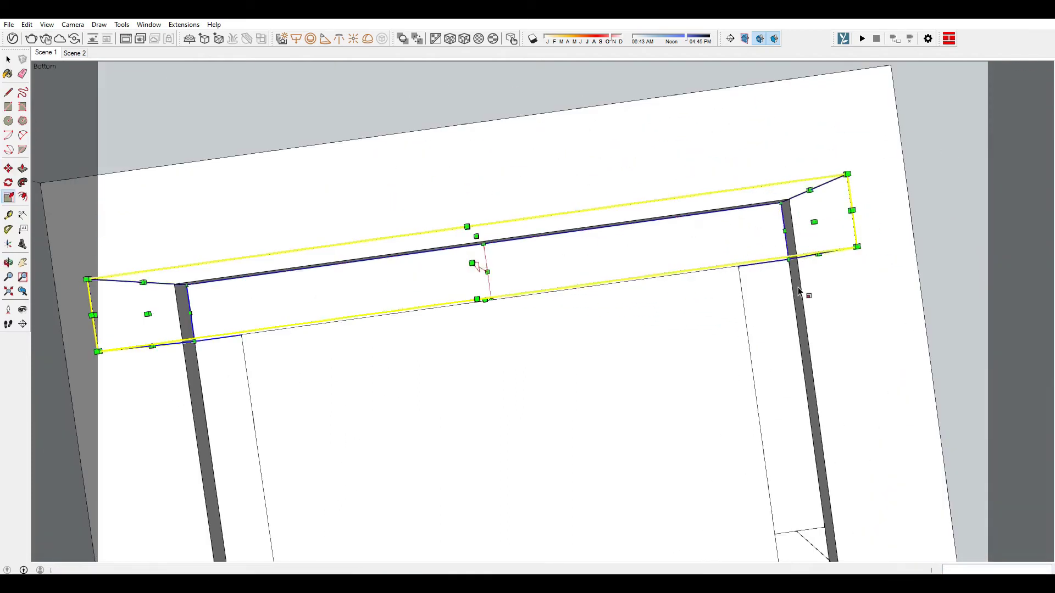
scroll(800, 286, down, 5)
scroll(734, 198, up, 5)
middle_drag(734, 197, 744, 182)
Copy the stretched light 4740 mm across to the opposite cove side
key(m)
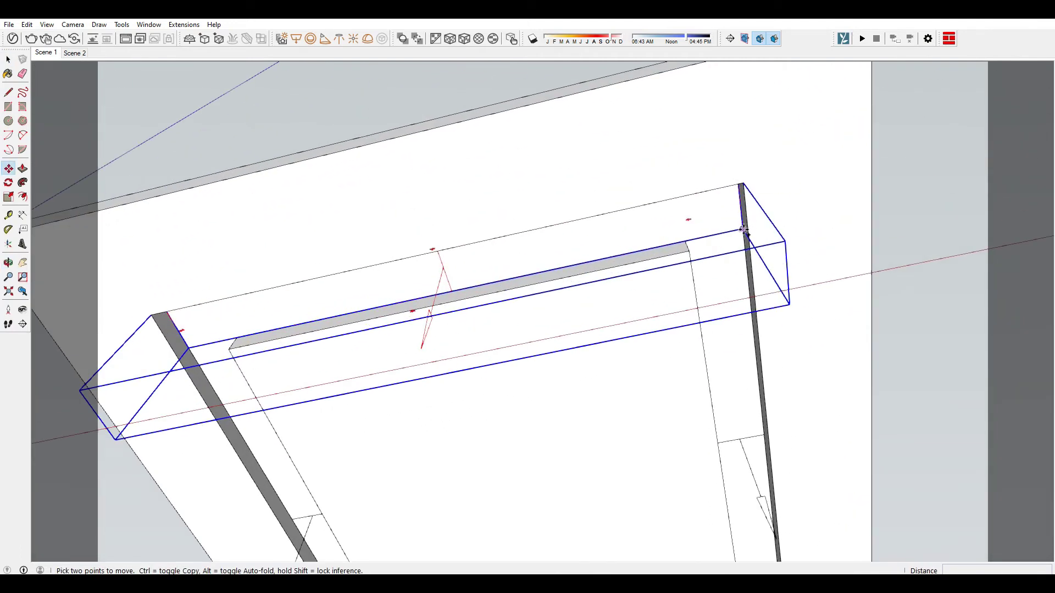
click(745, 230)
key(ctrl)
scroll(744, 231, down, 4)
scroll(747, 323, up, 3)
scroll(707, 323, up, 2)
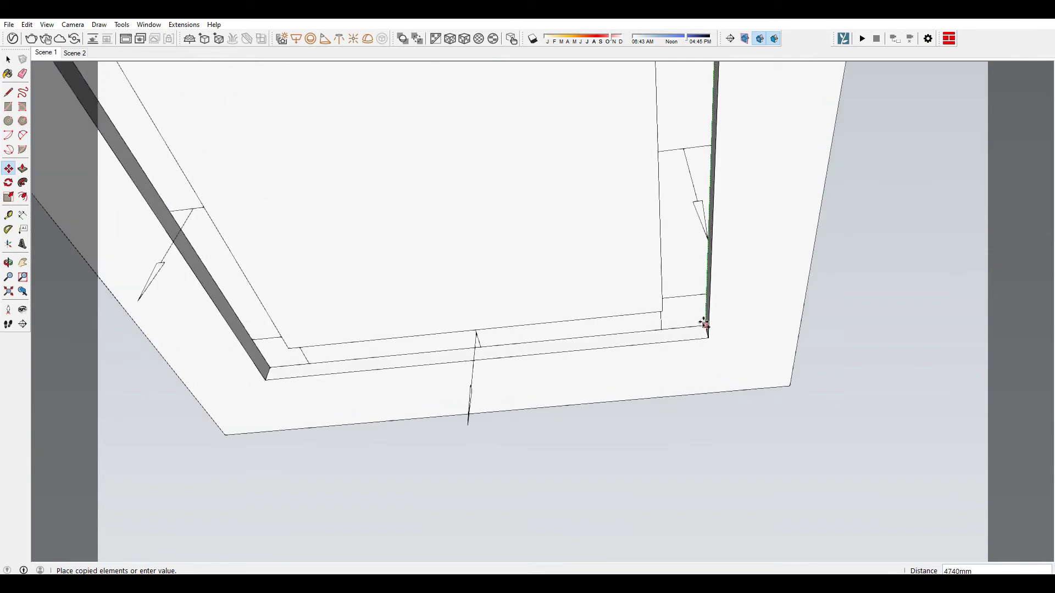
click(705, 324)
key(space)
scroll(642, 393, down, 5)
mouse_move(643, 393)
middle_down()
mouse_move(635, 407)
mouse_move(621, 306)
mouse_move(593, 262)
mouse_move(605, 229)
middle_up()
In Scene 1, set Rectangle Light#2's intensity to 50 in the V-Ray Asset Editor
click(46, 55)
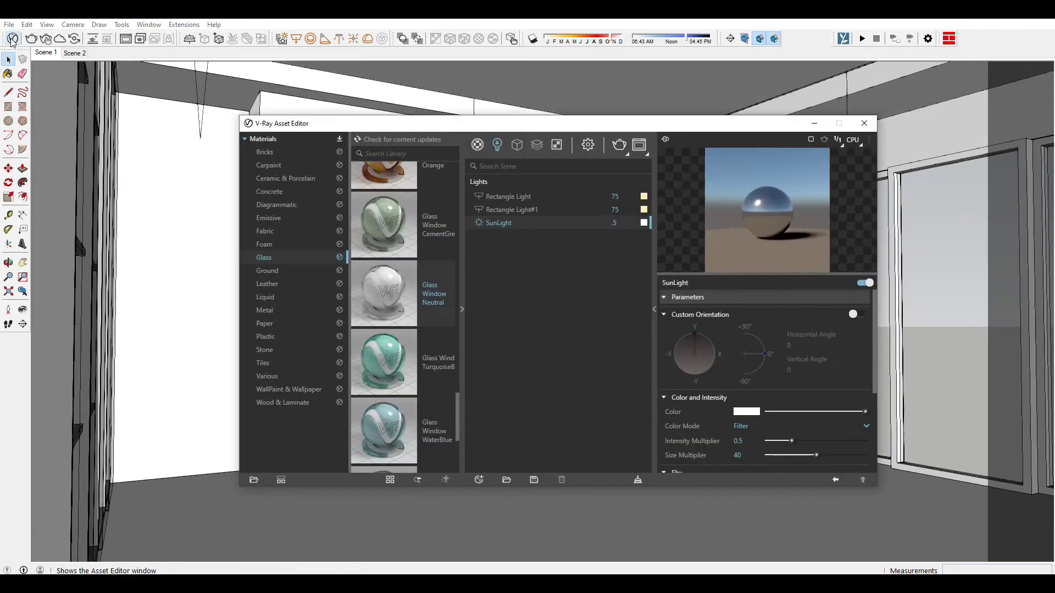
click(553, 221)
click(613, 222)
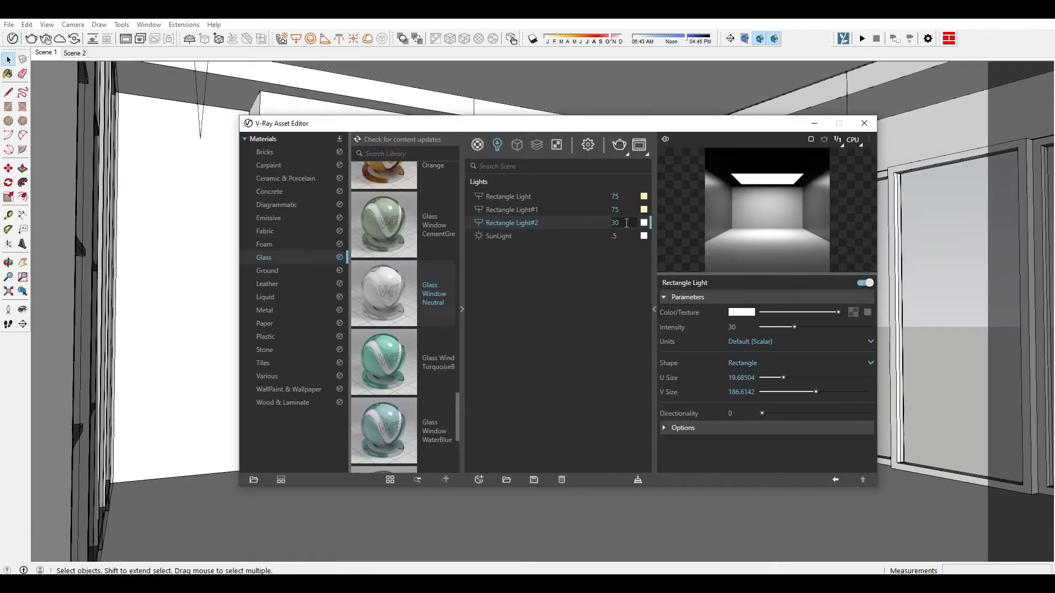
text(50)
key(Return)
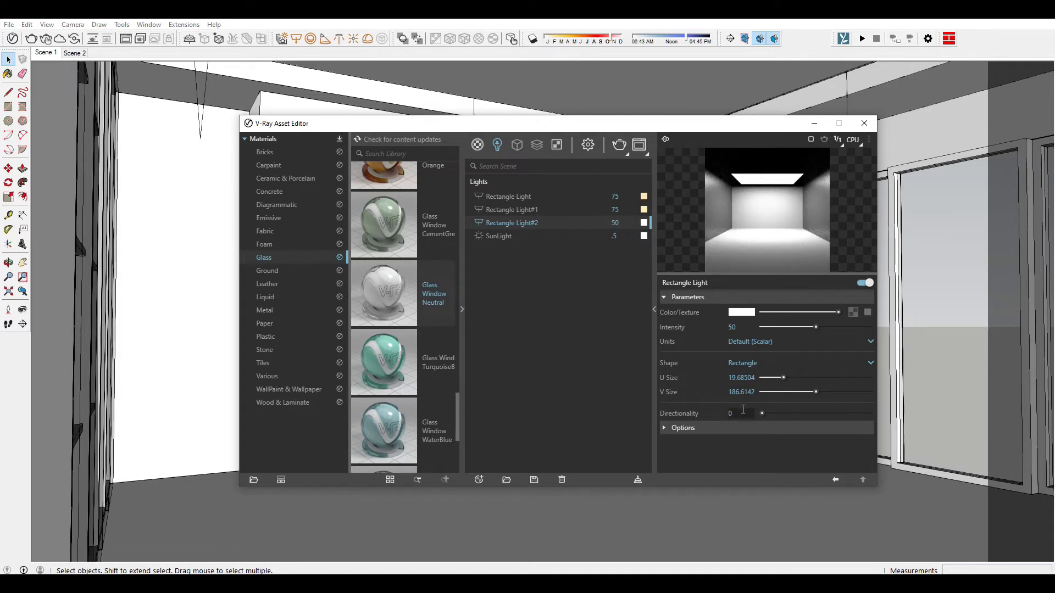
Make Rectangle Light#2 Invisible, turn off Affect Specular, and close the Asset Editor
click(675, 428)
scroll(730, 431, down, 3)
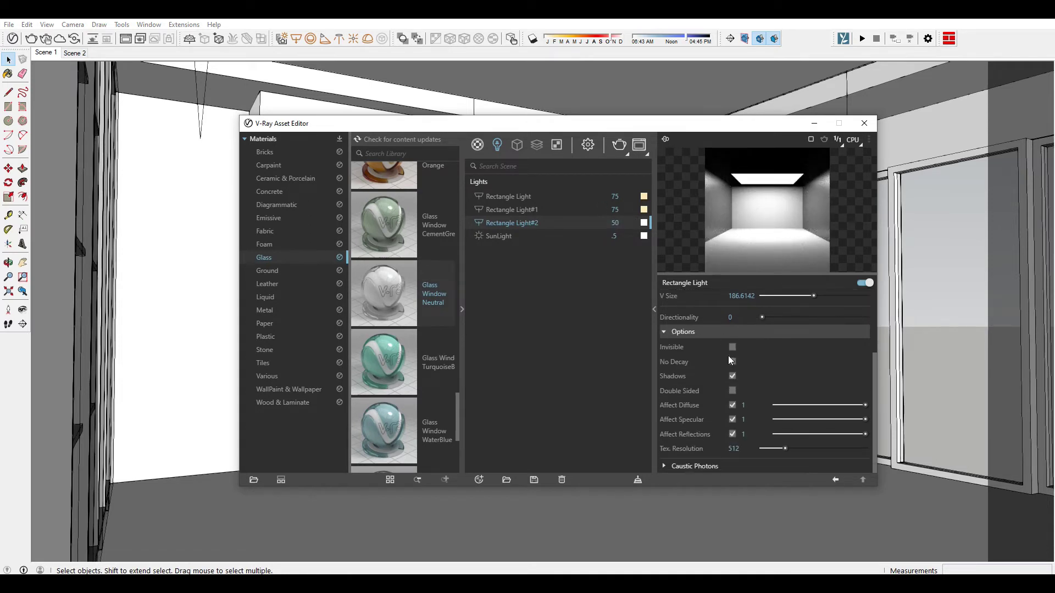
click(732, 347)
click(731, 419)
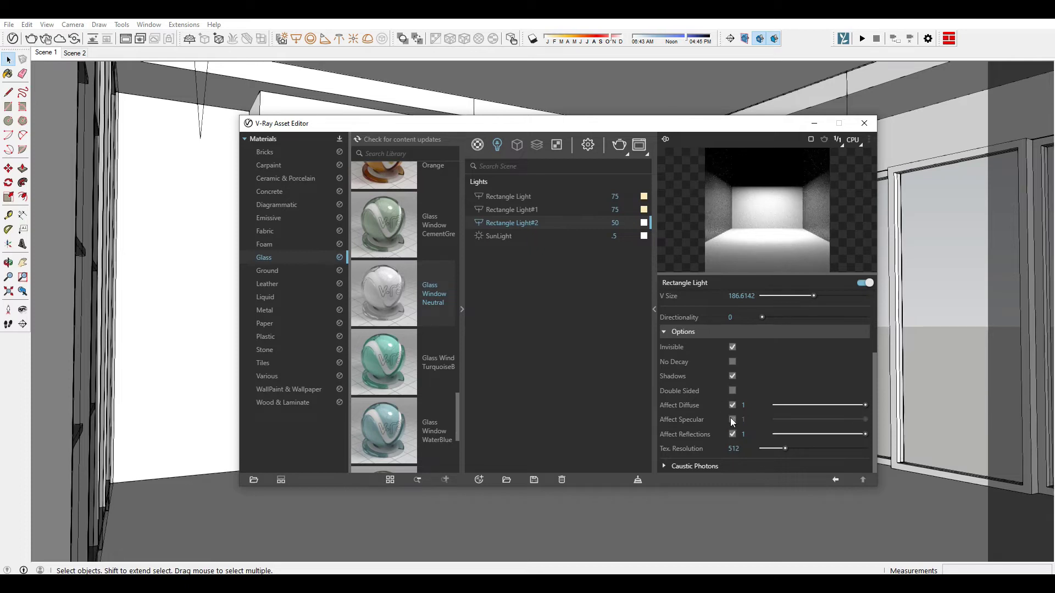
click(579, 210)
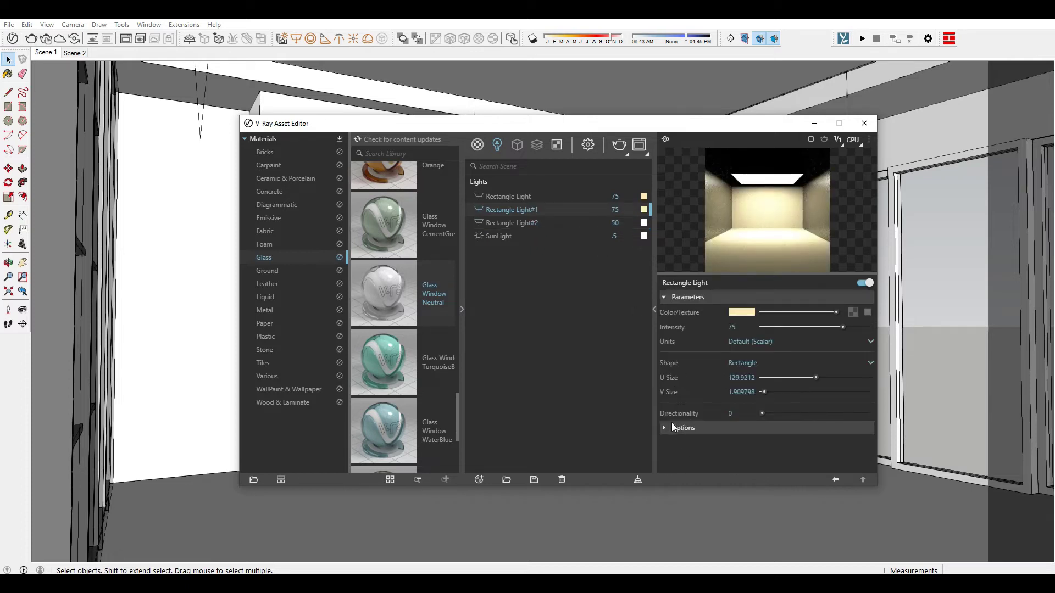
scroll(714, 413, down, 2)
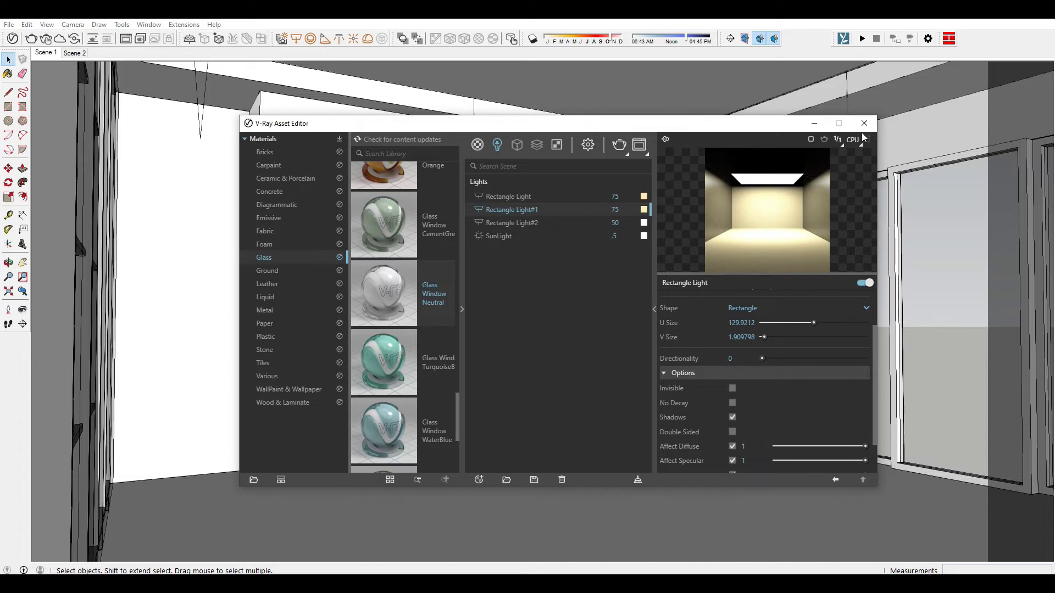
click(864, 123)
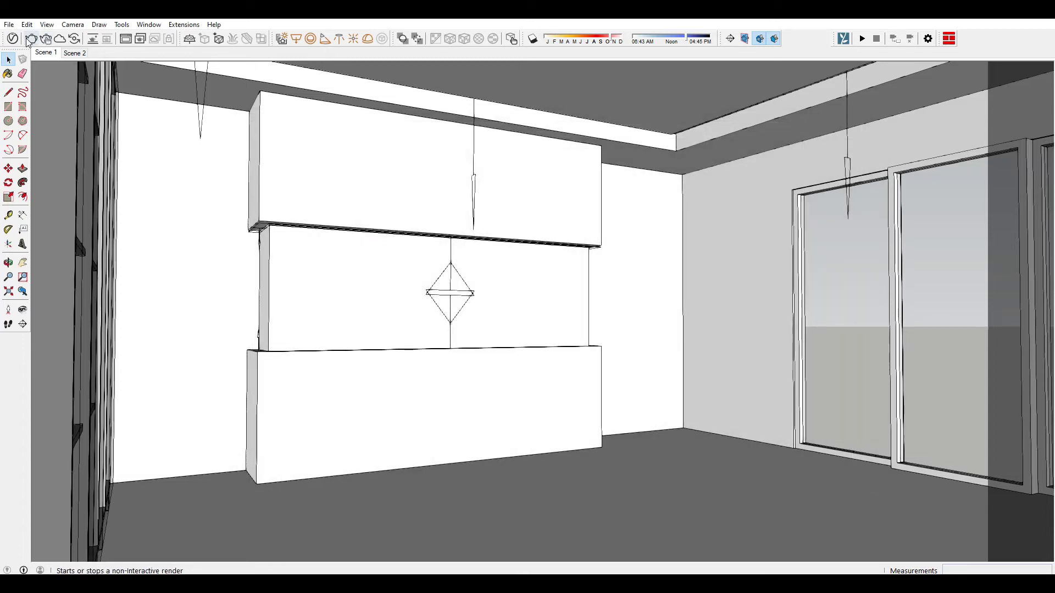
Start a V-Ray test render, stop it, and close the frame buffer
click(30, 40)
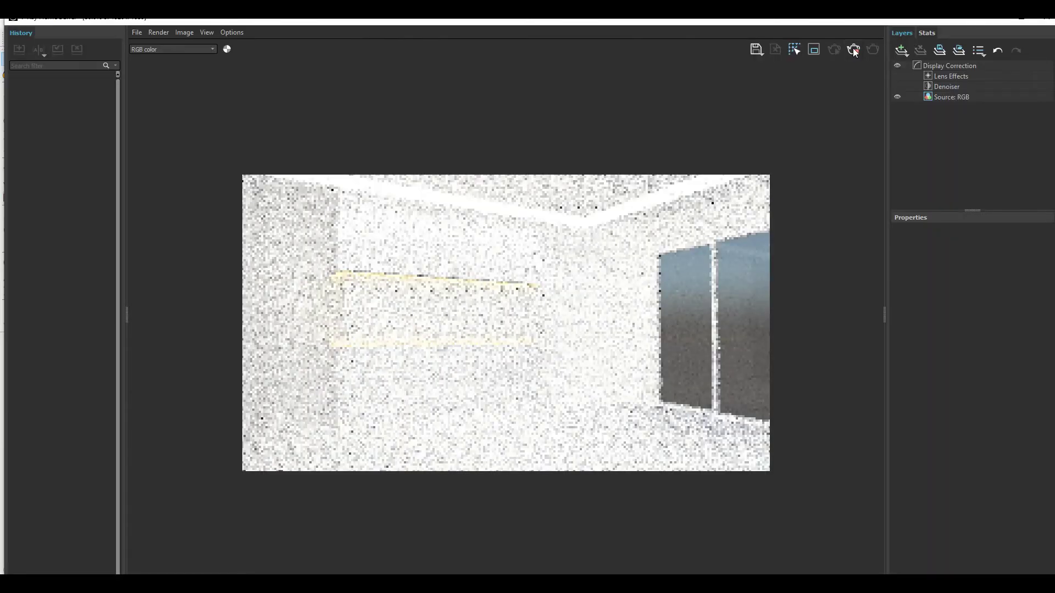
click(853, 50)
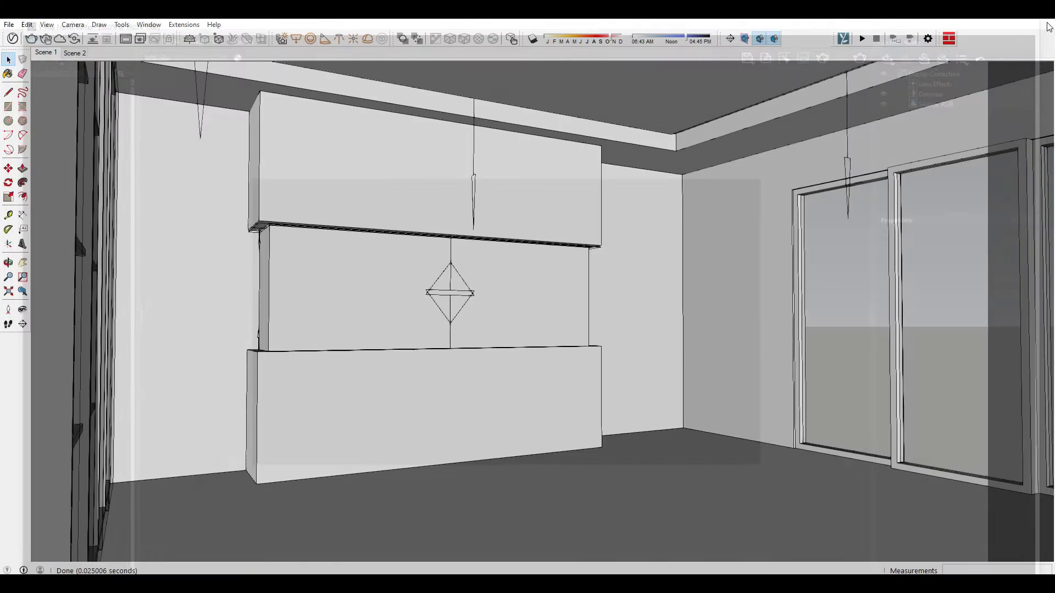
click(1048, 21)
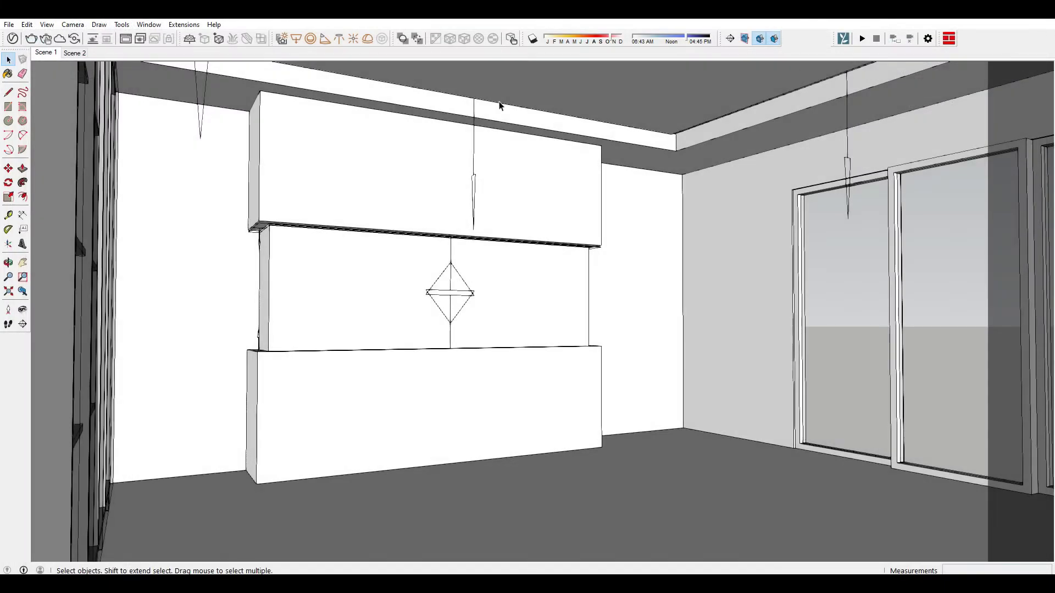
Lower Rectangle Light#2's intensity to 20 and start a new test render
click(12, 39)
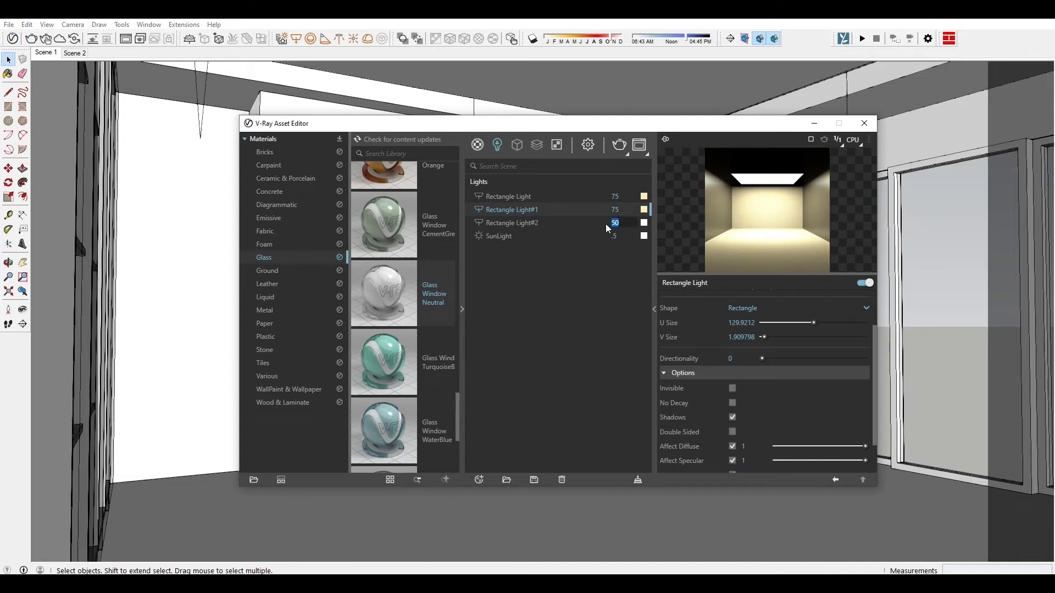
text(25)
key(Return)
text(0)
click(617, 146)
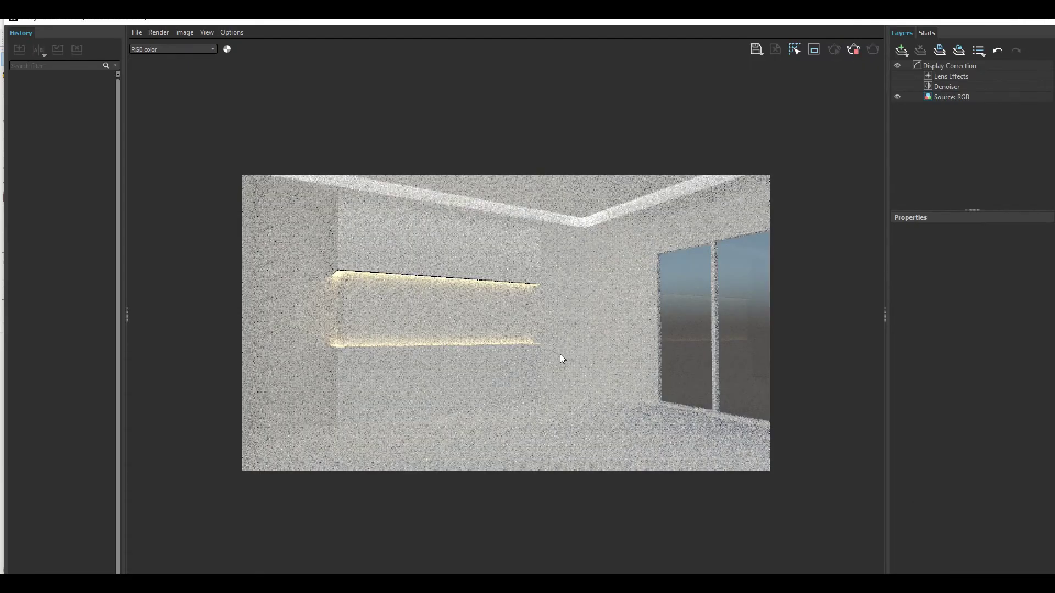
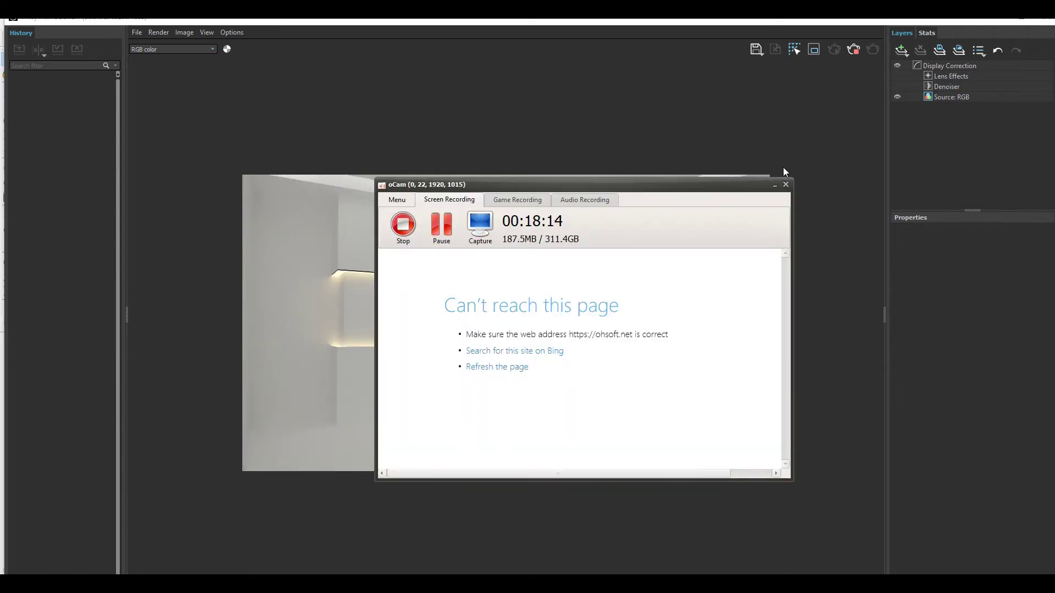
Zoom in on the shelf's warm LED glow in the V-Ray Frame Buffer, then back out
click(774, 185)
scroll(553, 342, up, 3)
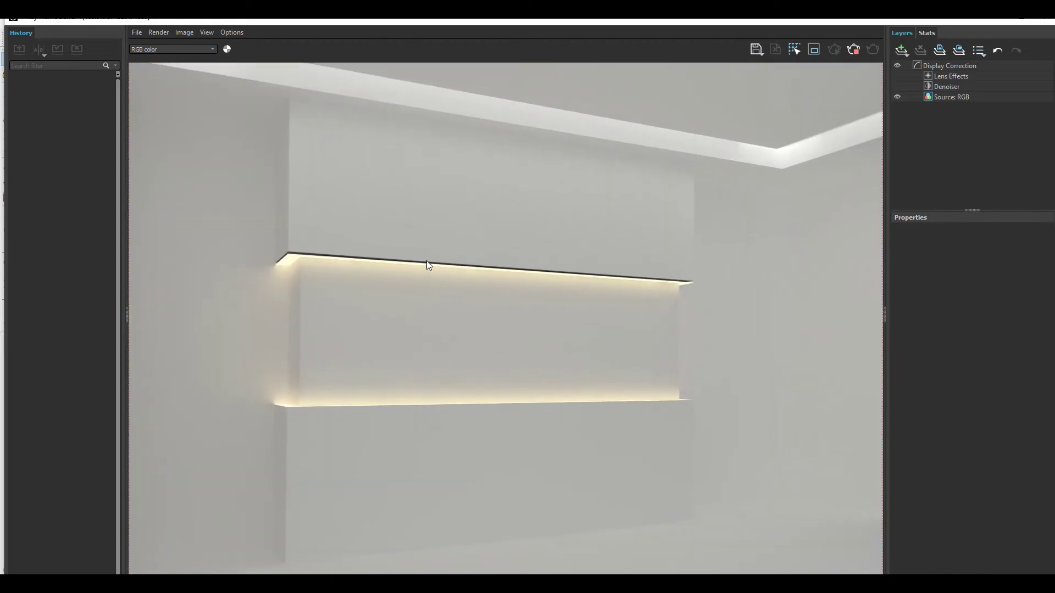
scroll(247, 320, up, 1)
scroll(464, 226, down, 2)
scroll(589, 195, down, 1)
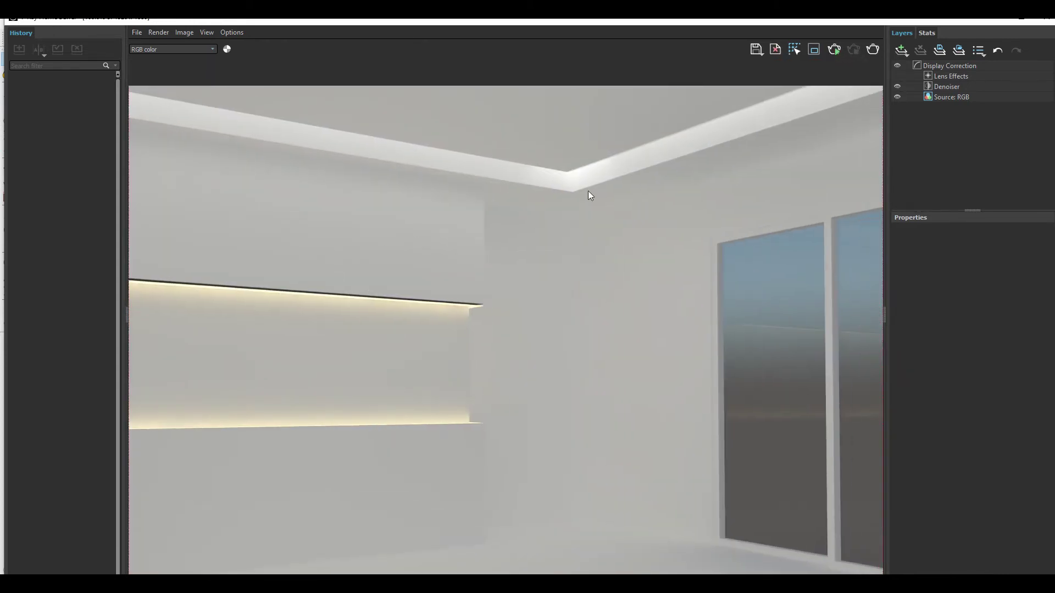
scroll(533, 235, down, 3)
scroll(522, 306, up, 3)
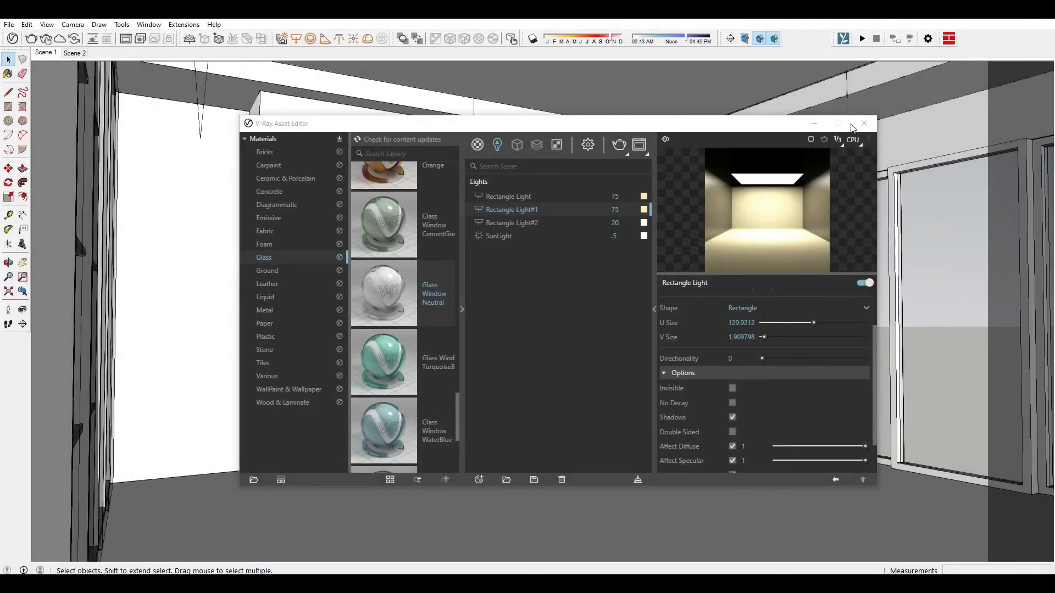
click(863, 124)
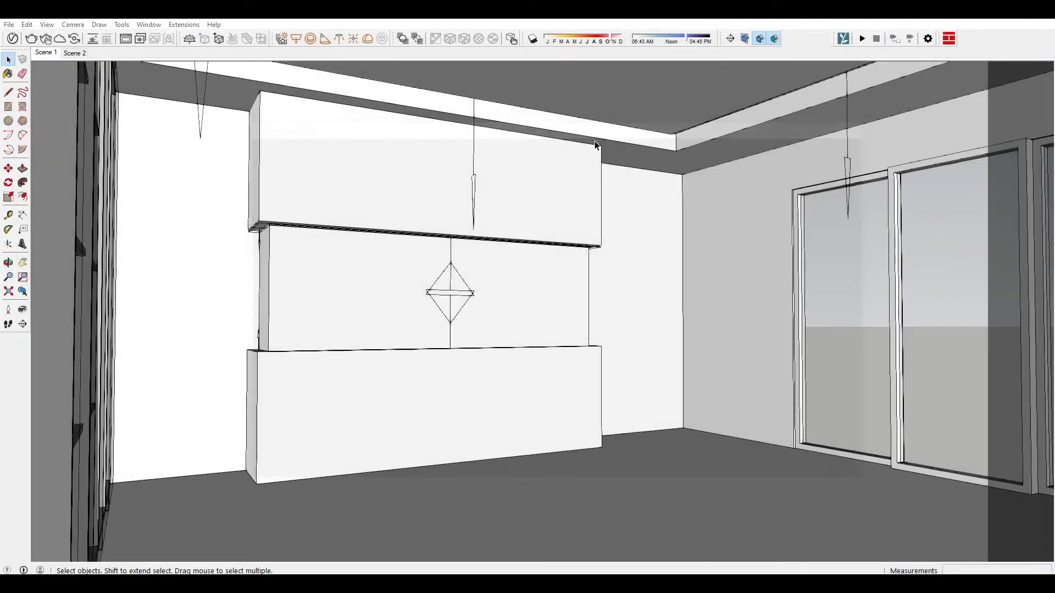
scroll(420, 89, up, 3)
scroll(408, 130, up, 2)
shift+middle_drag(407, 129, 356, 306)
key(space)
scroll(322, 339, up, 3)
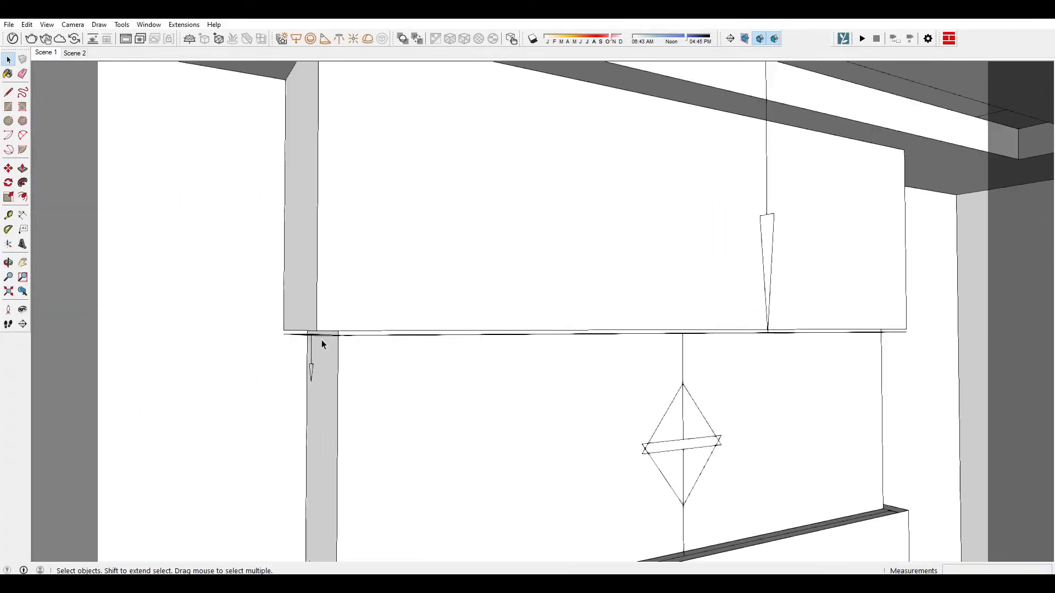
scroll(319, 253, up, 3)
scroll(333, 196, up, 2)
click(352, 196)
click(396, 203)
mouse_move(401, 204)
middle_down()
mouse_move(751, 271)
mouse_move(626, 222)
middle_up()
scroll(707, 212, up, 2)
shift+click(707, 213)
scroll(708, 214, up, 3)
key(m)
mouse_move(697, 224)
middle_down()
mouse_move(681, 223)
mouse_move(766, 259)
middle_up()
key(space)
click(615, 319)
scroll(616, 318, down, 5)
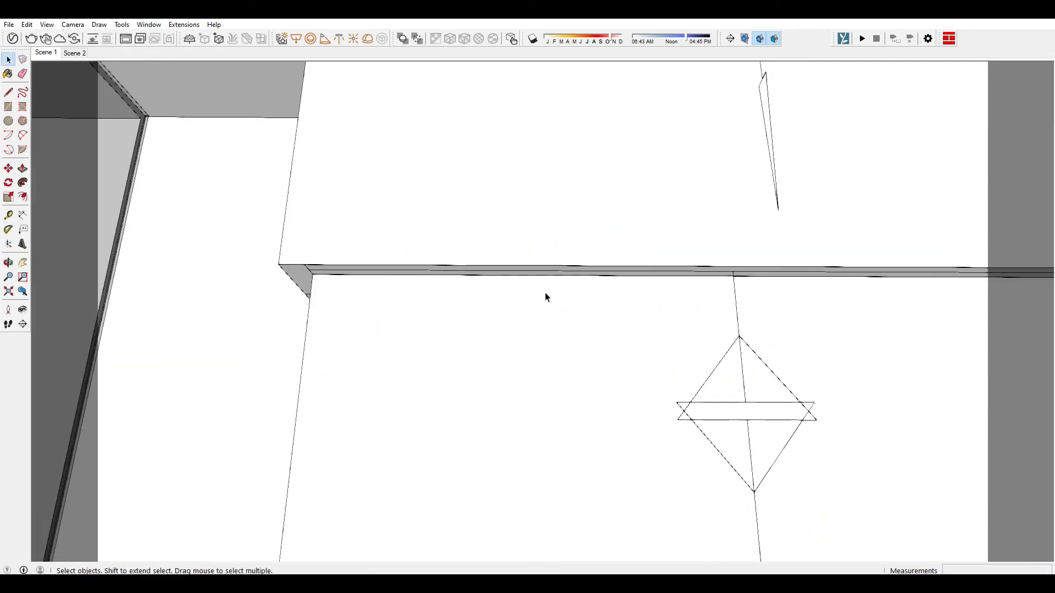
middle_drag(678, 308, 519, 256)
scroll(519, 256, down, 2)
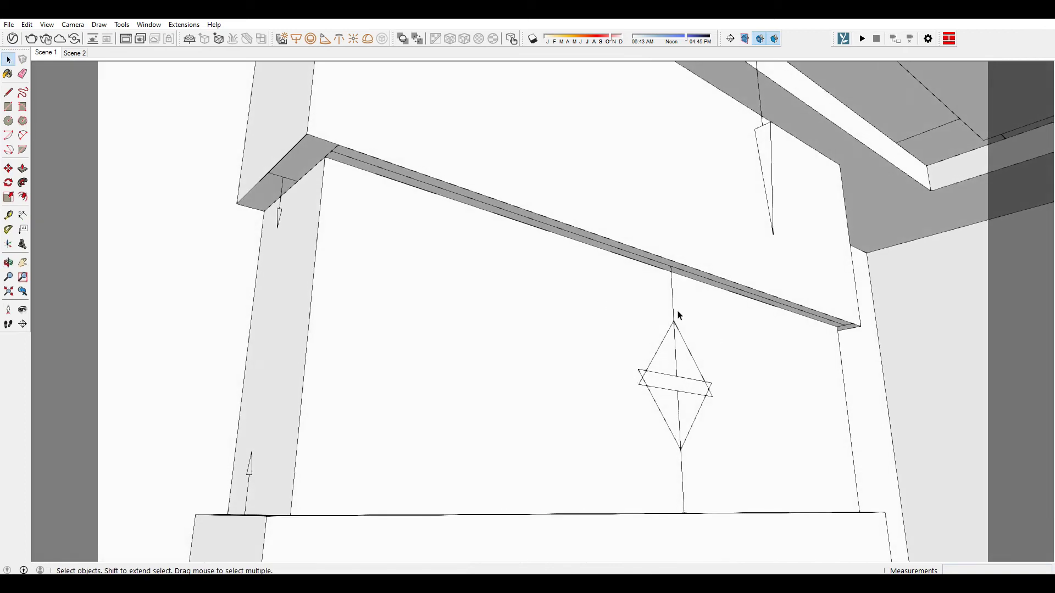
middle_drag(491, 363, 185, 387)
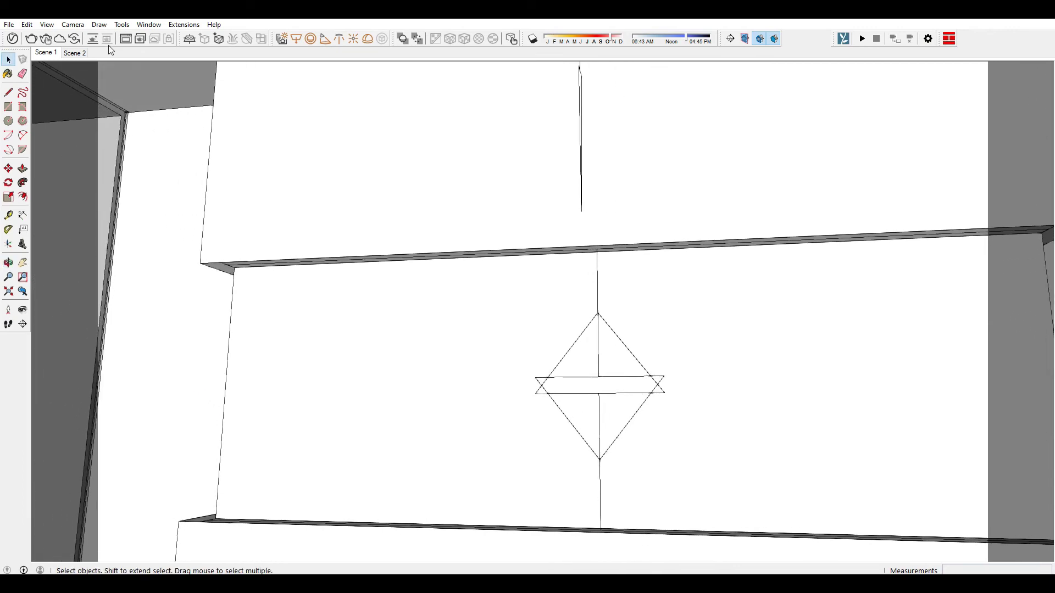
click(125, 39)
scroll(202, 250, up, 5)
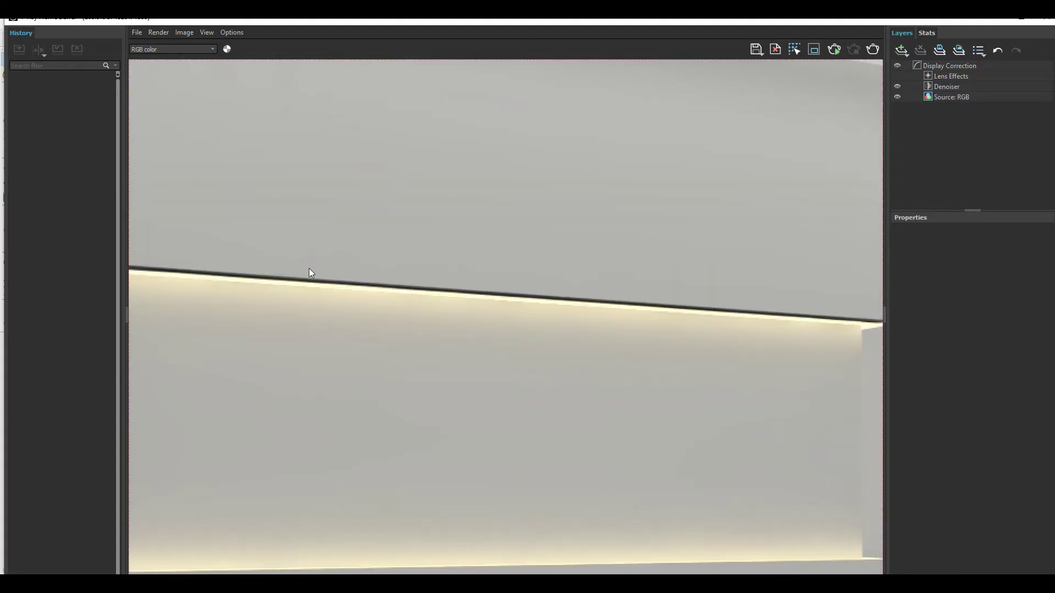
click(1045, 21)
mouse_move(721, 166)
middle_down()
mouse_move(730, 238)
mouse_move(584, 318)
mouse_move(459, 327)
mouse_move(408, 311)
mouse_move(409, 242)
mouse_move(443, 245)
mouse_move(456, 304)
mouse_move(136, 69)
middle_up()
click(46, 52)
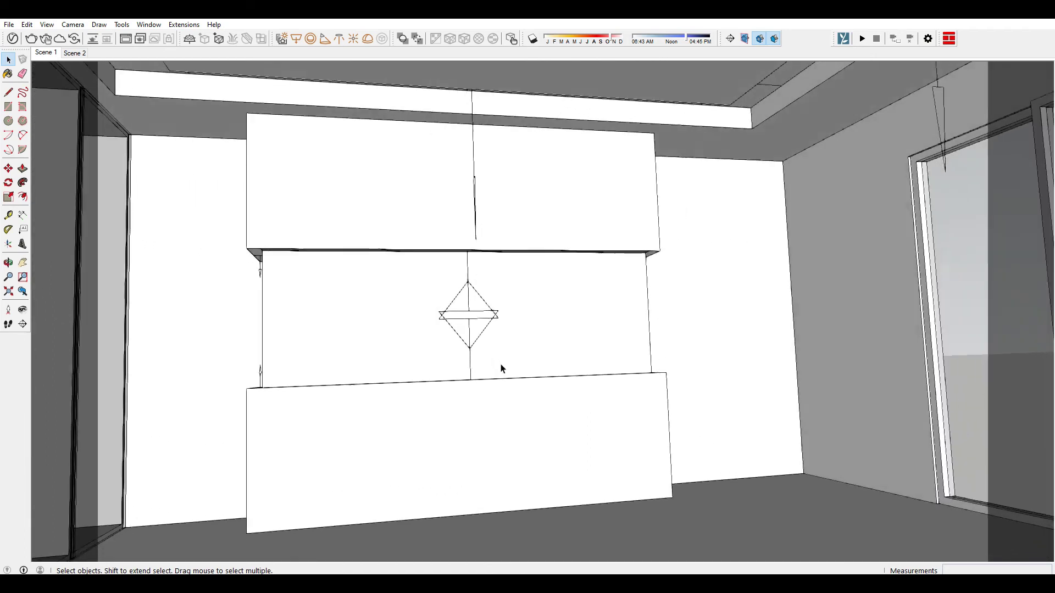
Add Concrete Simple A01 2m from the V-Ray Concrete library to the scene materials
click(12, 38)
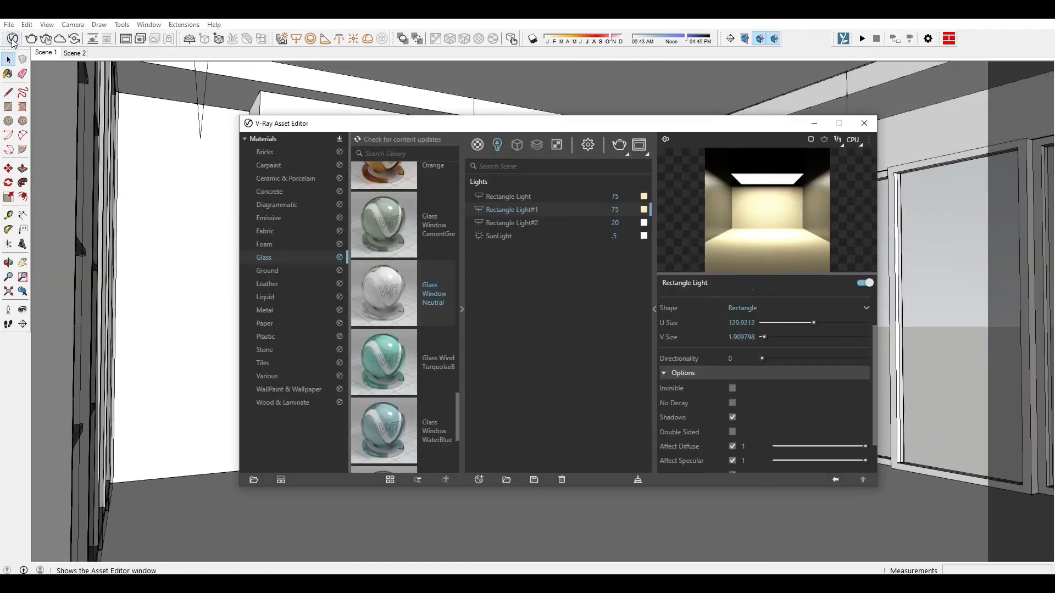
click(272, 192)
scroll(417, 330, down, 3)
scroll(406, 358, down, 3)
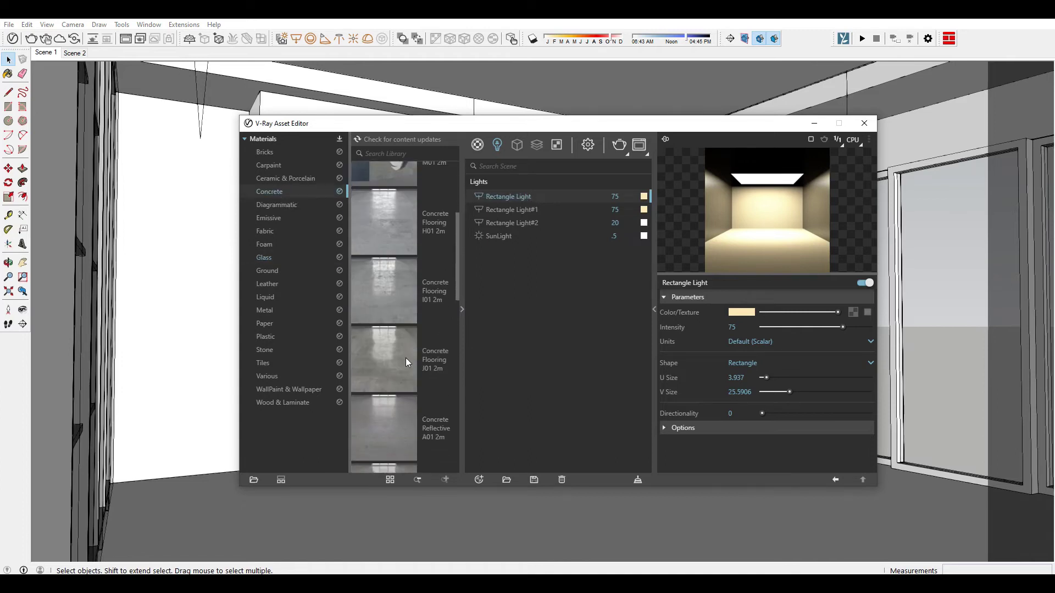
scroll(401, 359, down, 3)
scroll(401, 358, down, 3)
drag(388, 237, 549, 248)
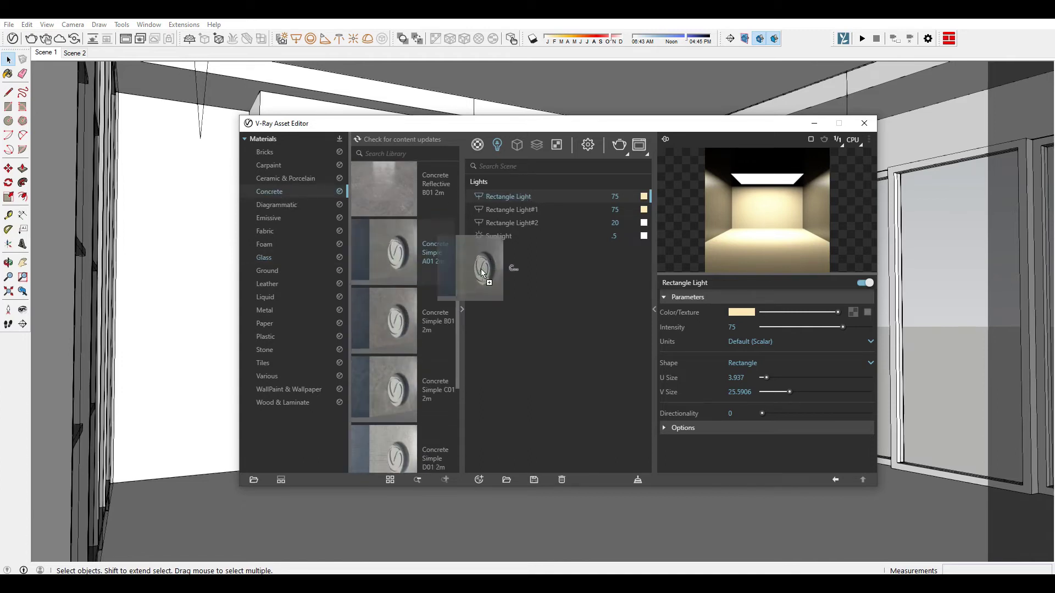
Apply Concrete_Simple_A01_2m to the selected middle headboard panel and close the editor
drag(587, 129, 454, 344)
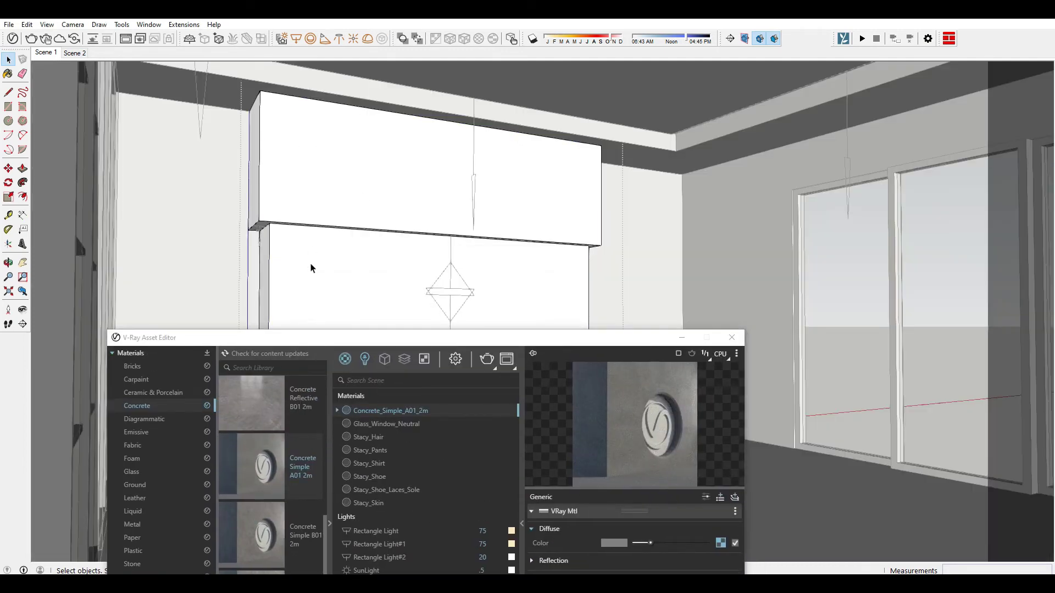
click(286, 265)
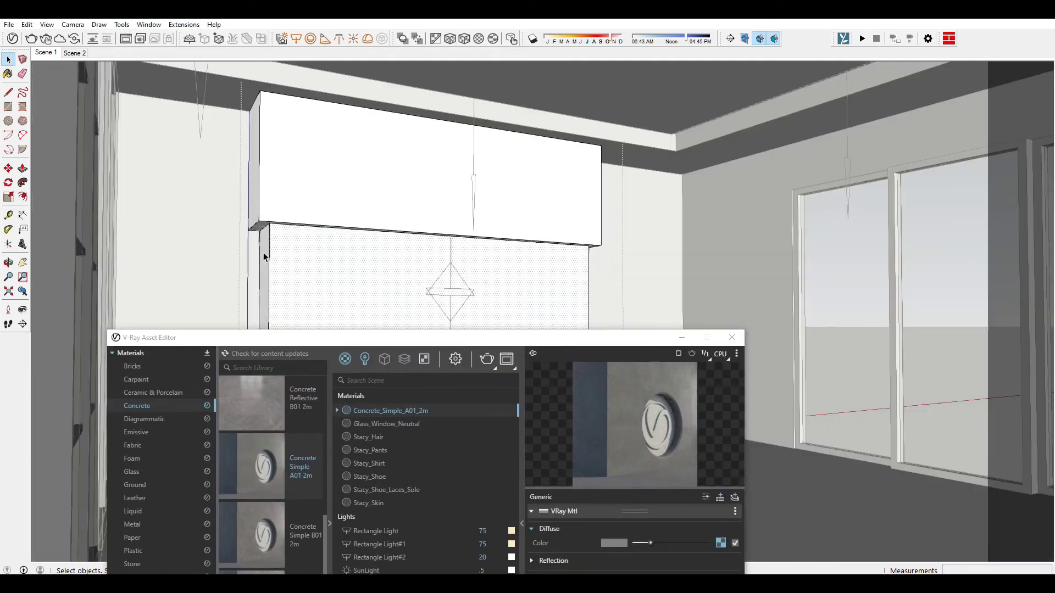
click(614, 388)
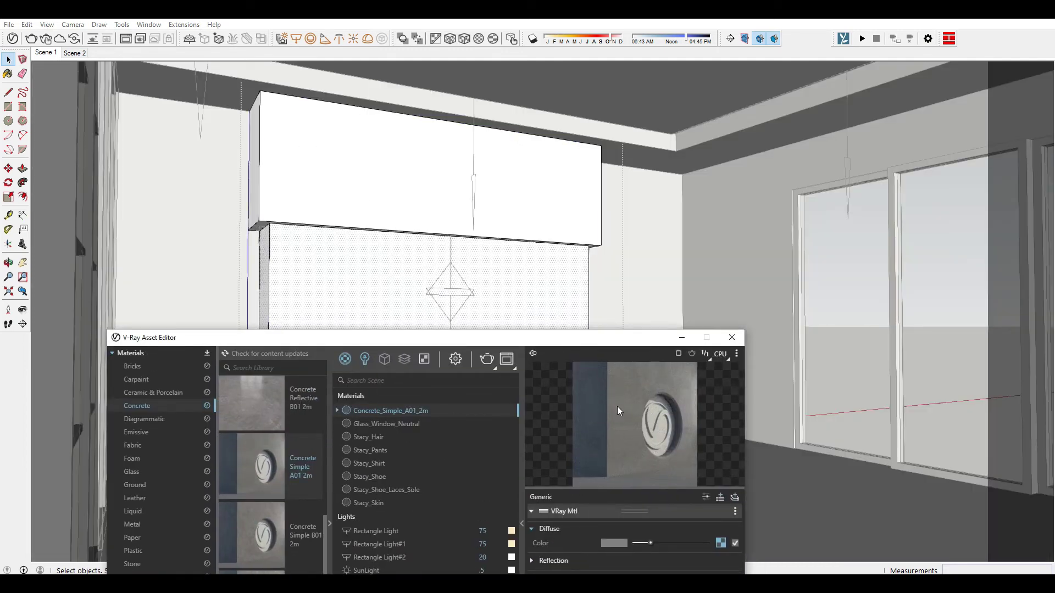
right_click(379, 411)
click(425, 433)
click(731, 337)
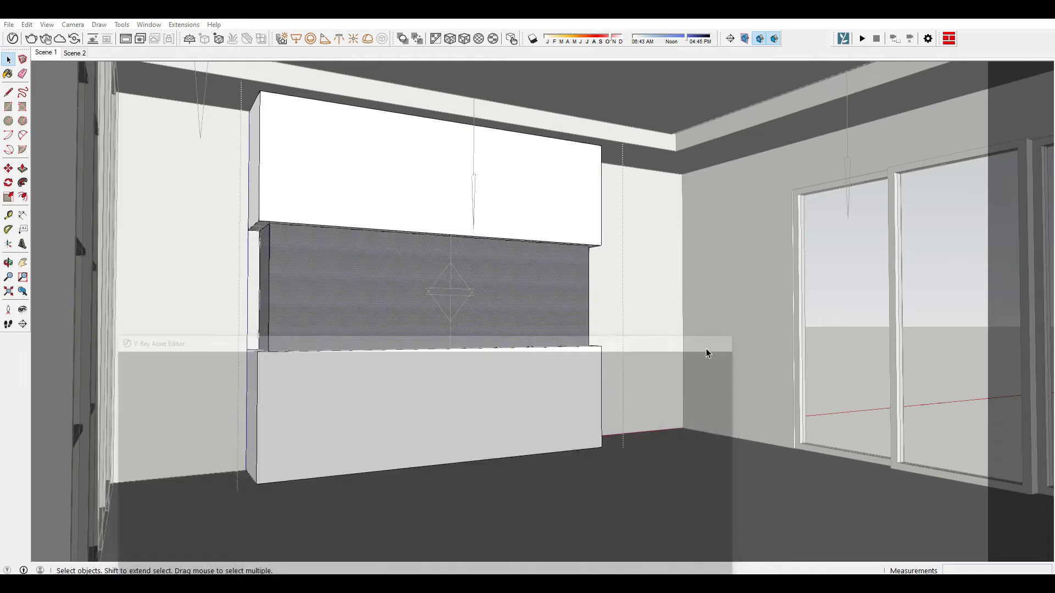
Set the headboard panel's concrete texture size to 1300 mm and orbit closer to check the grain
key(b)
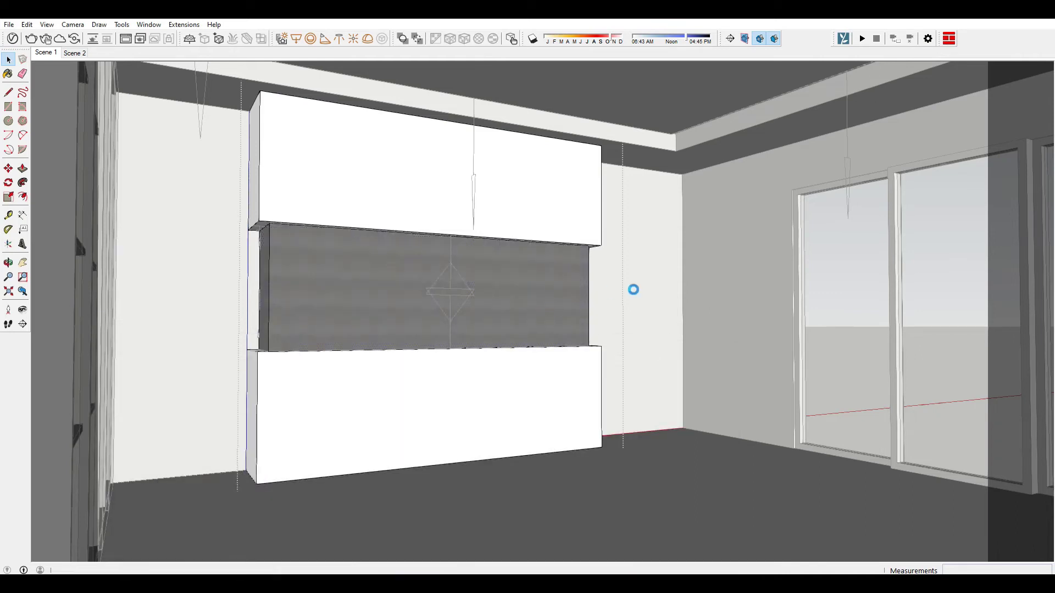
click(932, 132)
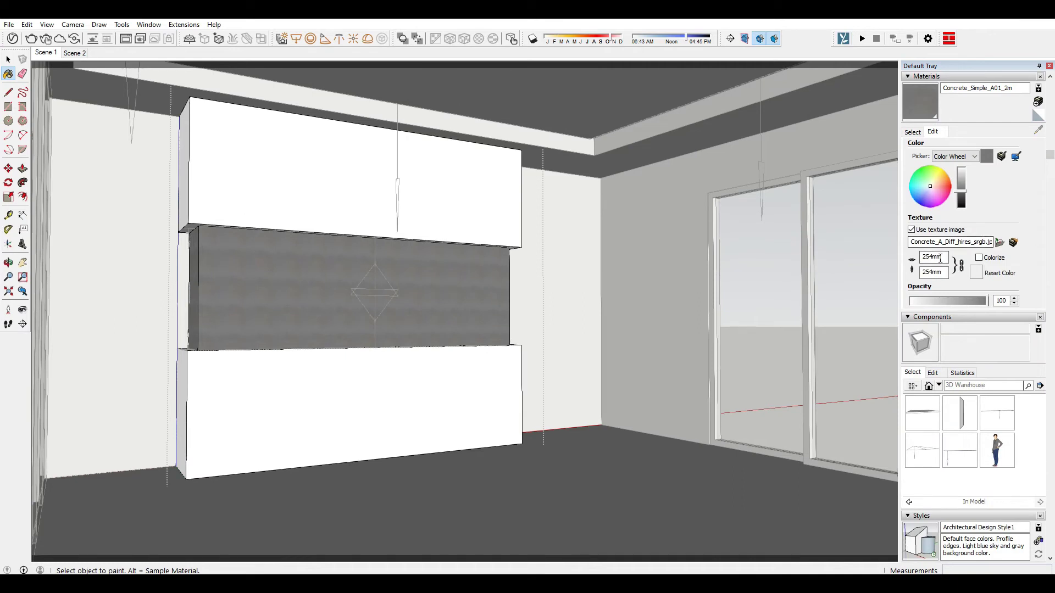
text(1300)
key(Return)
scroll(426, 330, up, 3)
scroll(546, 384, up, 3)
mouse_move(547, 384)
middle_down()
mouse_move(489, 277)
mouse_move(511, 310)
middle_up()
key(space)
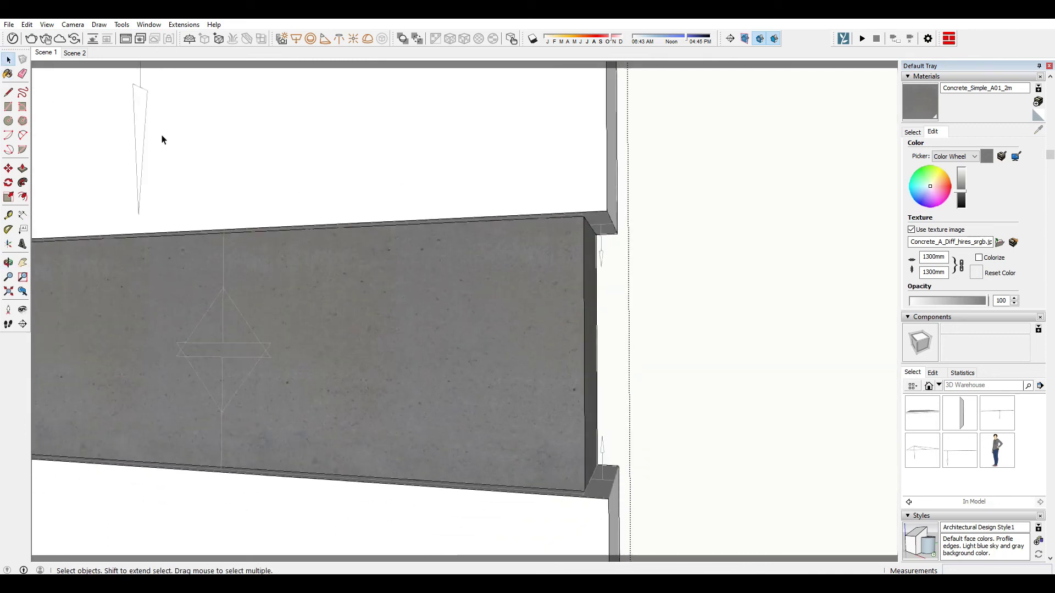
click(46, 53)
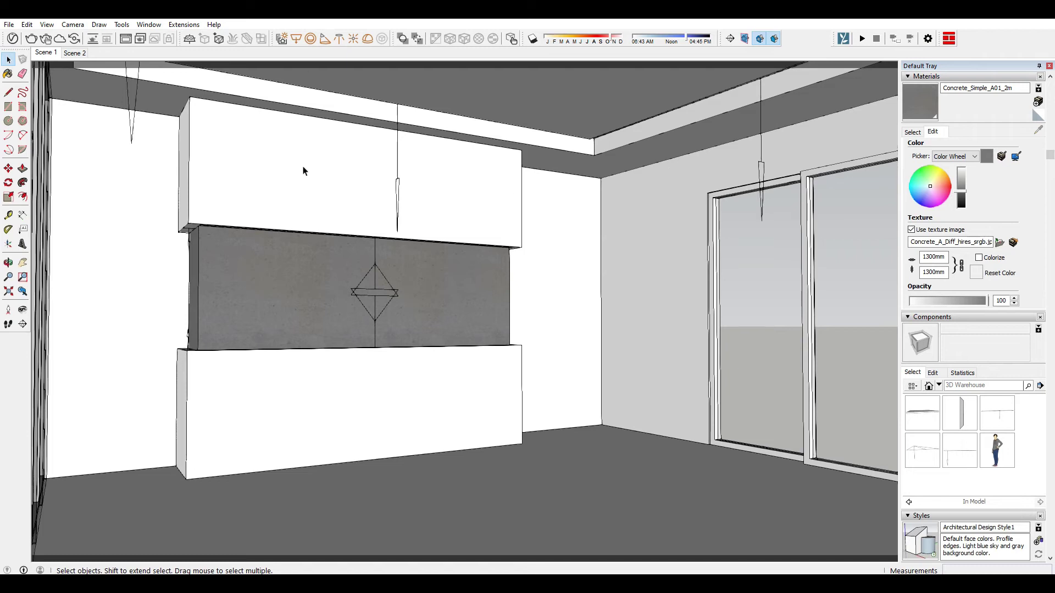
click(912, 132)
Paint the upper and lower cabinets with the grey Color M02
click(1026, 147)
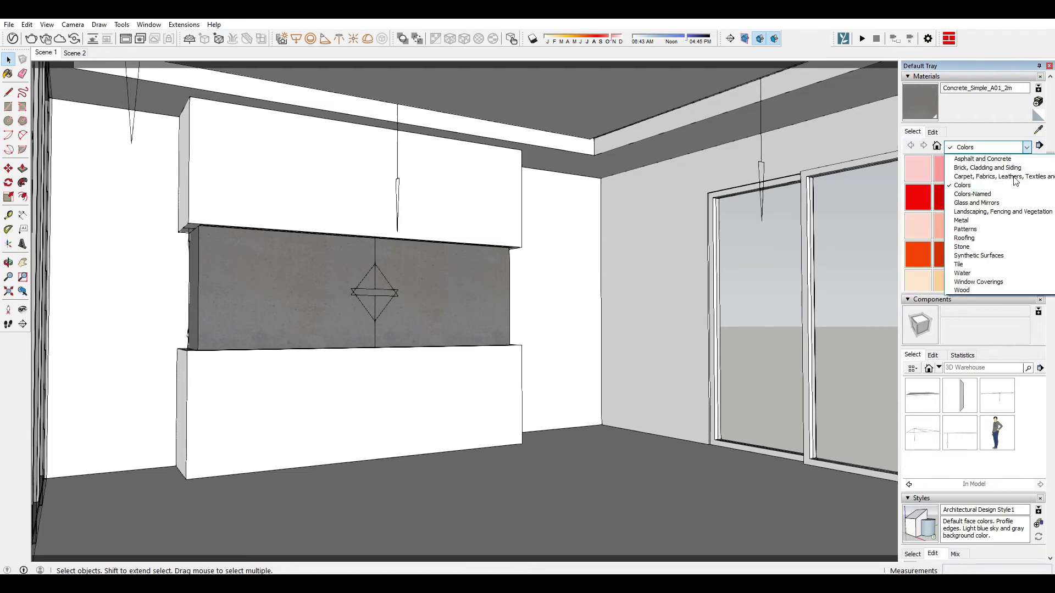
click(963, 186)
scroll(963, 184, down, 3)
scroll(964, 184, down, 5)
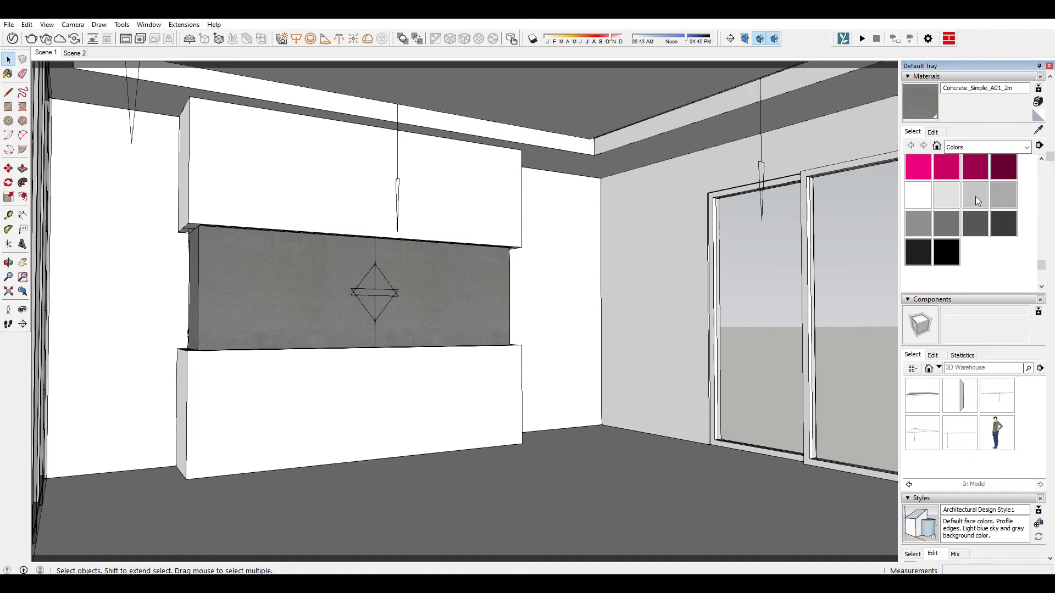
click(975, 196)
key(space)
double_click(258, 157)
key(Escape)
click(975, 196)
click(258, 187)
key(space)
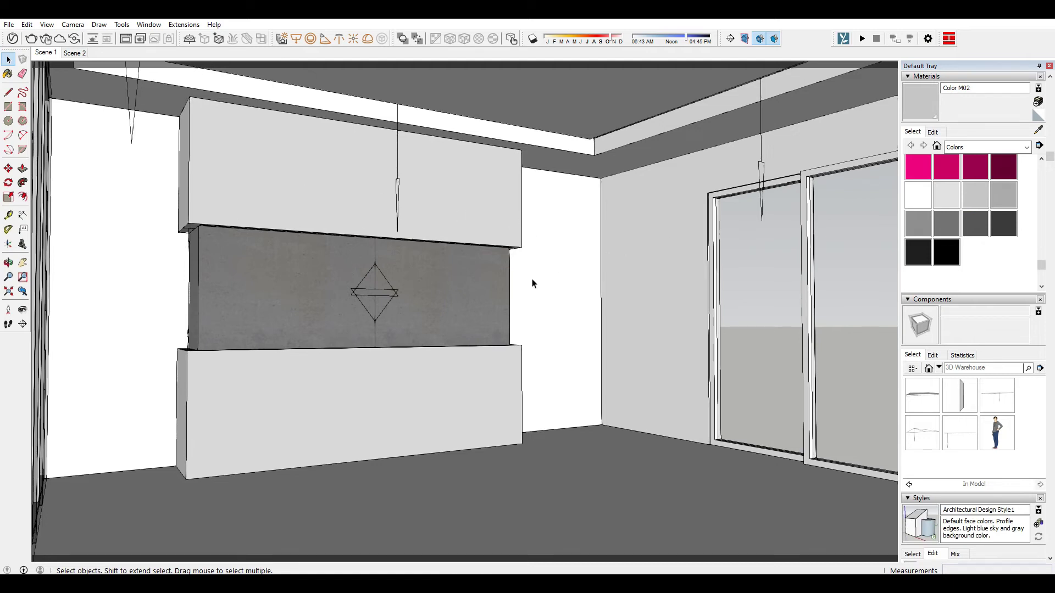
Inside the room group, paint the back wall the lighter grey Color M04
click(976, 224)
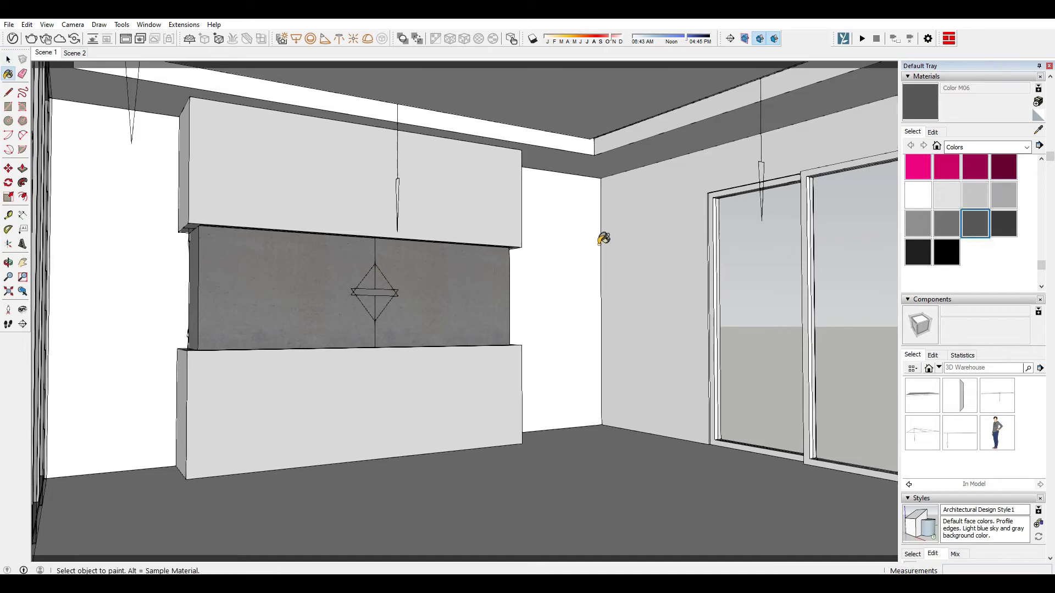
click(946, 223)
key(space)
double_click(541, 224)
key(b)
click(580, 245)
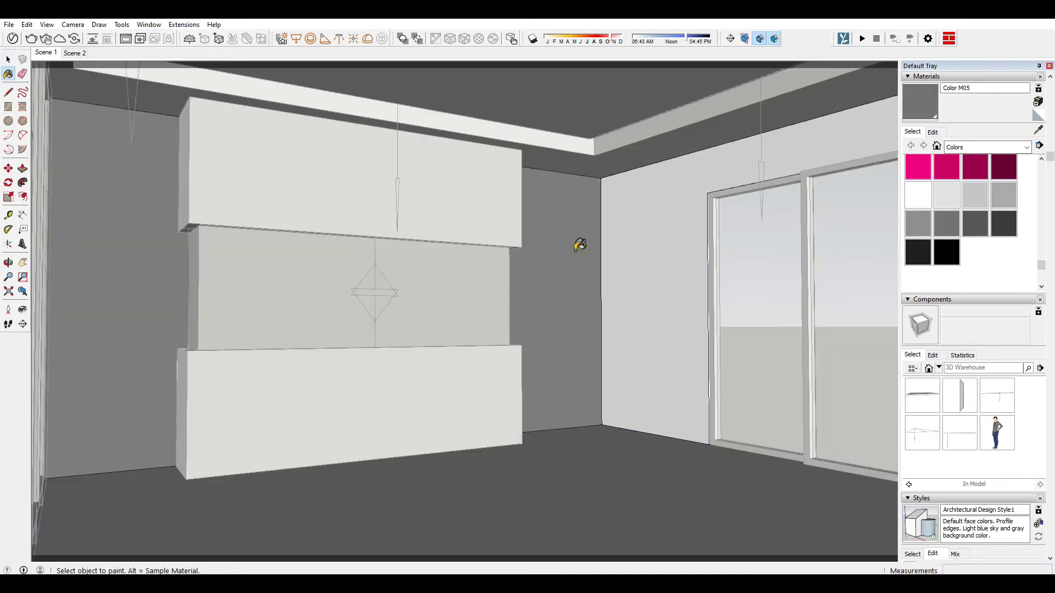
click(917, 234)
click(572, 276)
Paint the wall by the glass doors dark grey Color M06 and orbit to review the room
key(space)
click(661, 265)
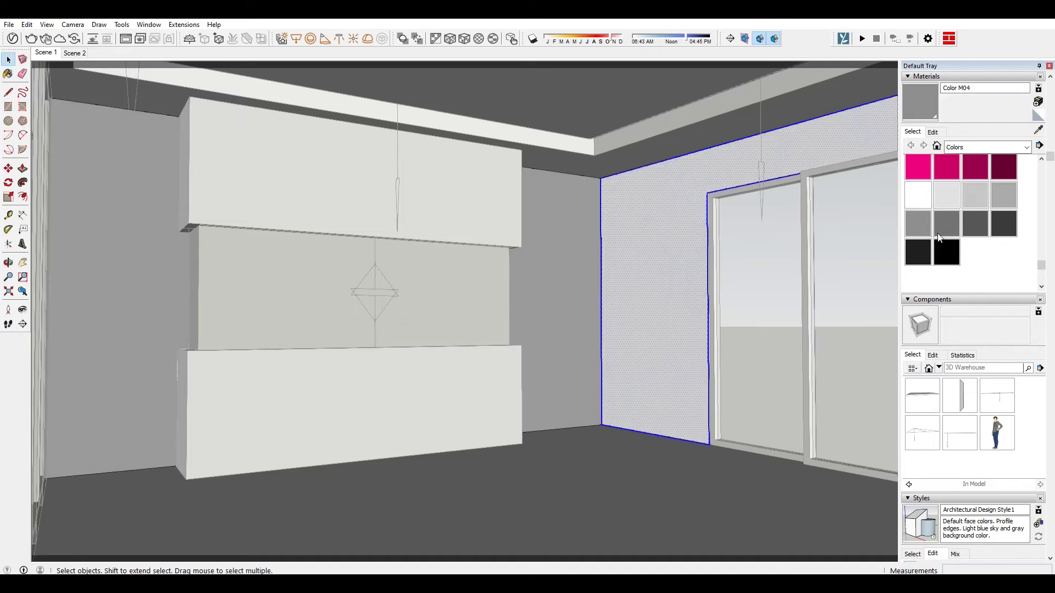
key(Escape)
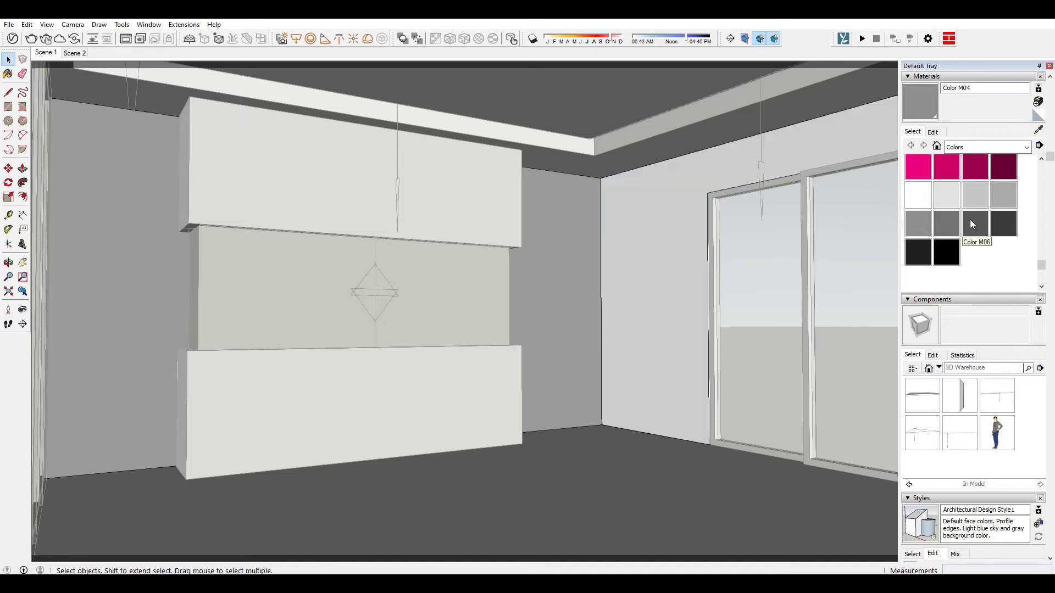
click(970, 220)
click(681, 233)
scroll(670, 245, up, 3)
mouse_move(671, 245)
middle_down()
mouse_move(557, 295)
mouse_move(753, 295)
mouse_move(546, 313)
mouse_move(789, 287)
mouse_move(498, 313)
mouse_move(718, 295)
mouse_move(624, 313)
mouse_move(341, 301)
mouse_move(730, 335)
mouse_move(537, 325)
mouse_move(873, 269)
middle_up()
key(space)
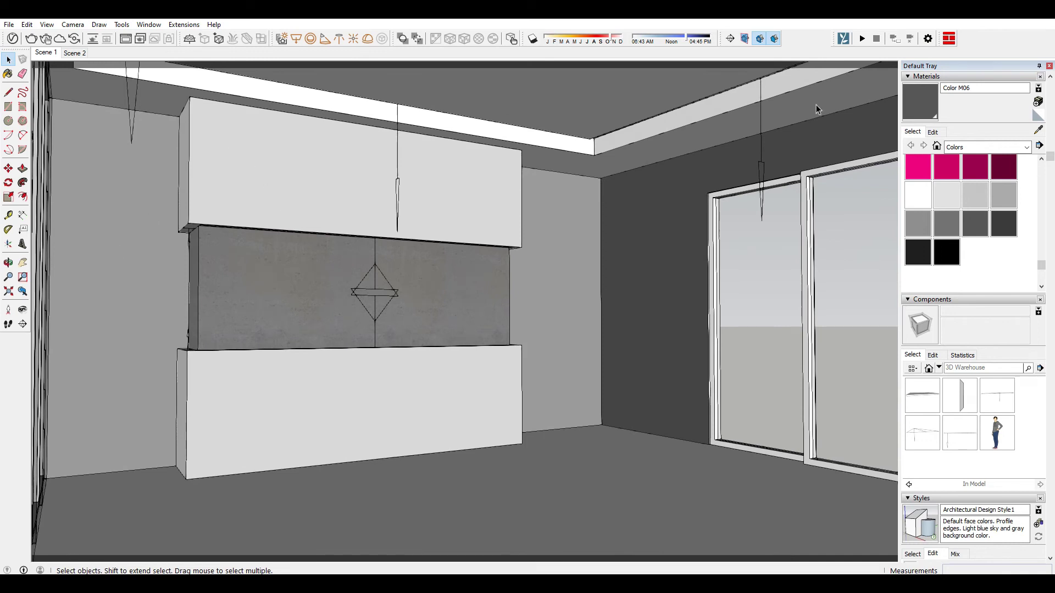
Hide the Default Tray and let the V-Ray test render of the grey-walled room refine
click(1049, 66)
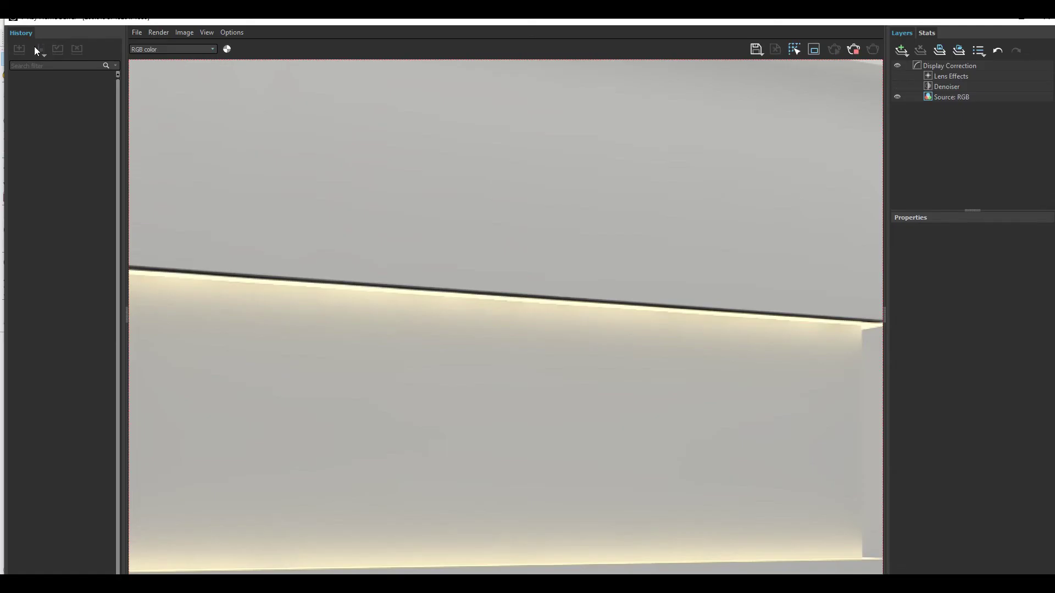
scroll(476, 306, up, 1)
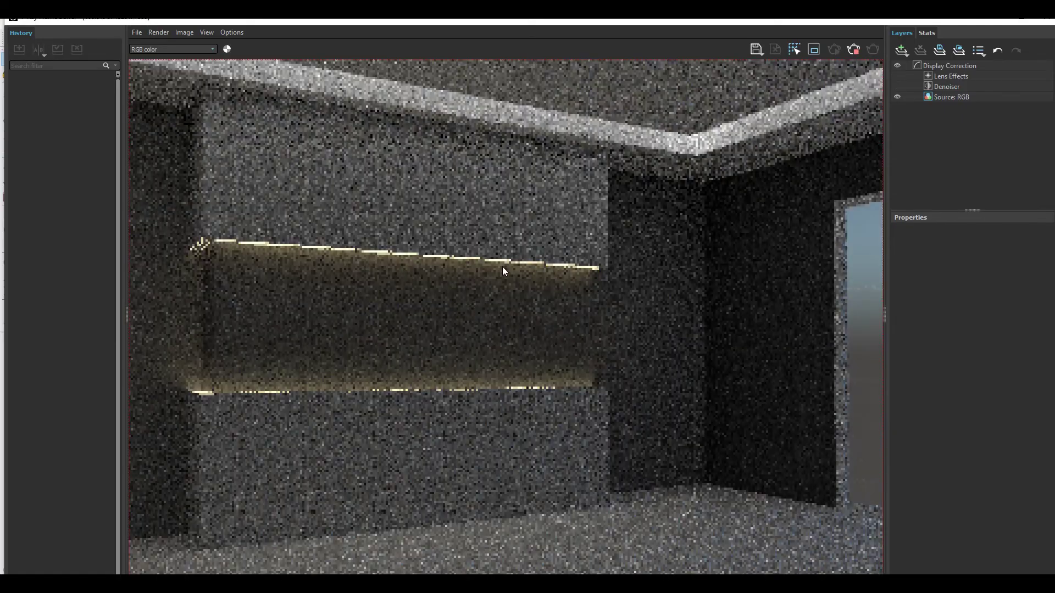
scroll(591, 301, down, 1)
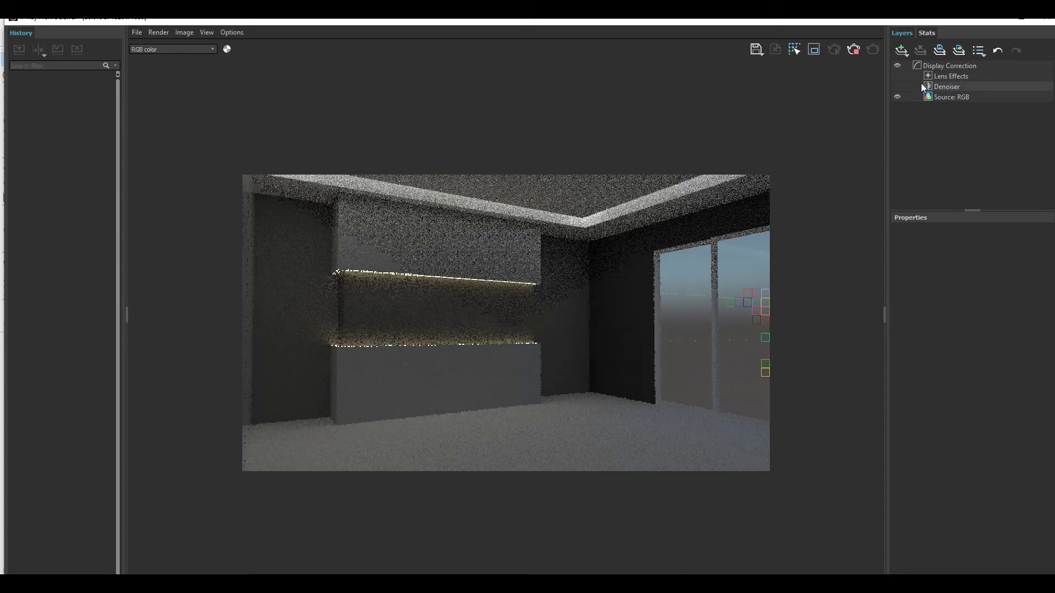
Stop the render, raise Rectangle Light#2 intensity from 20 to 35, and re-render
click(846, 50)
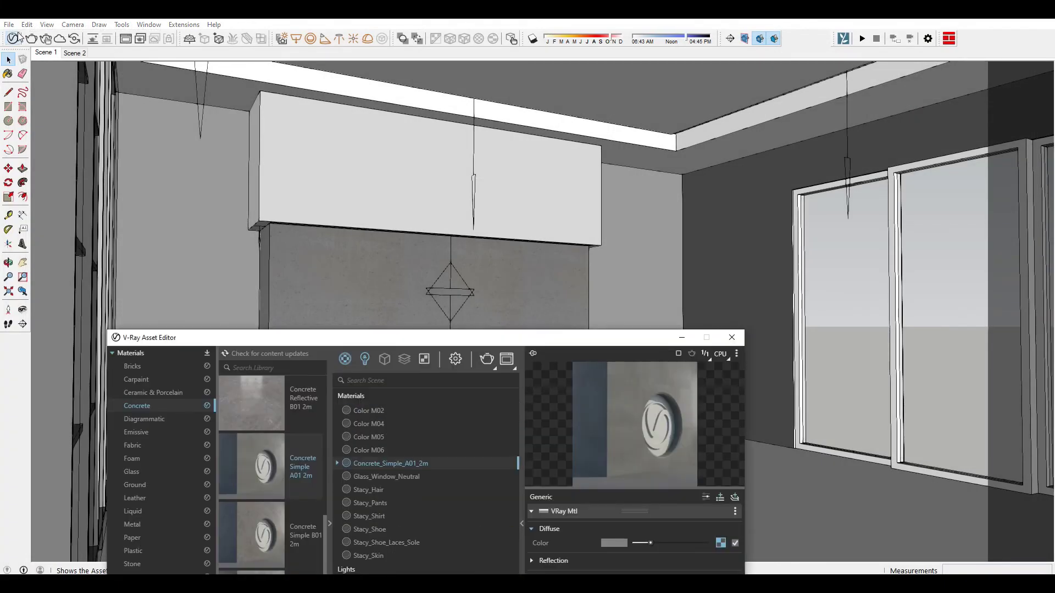
mouse_move(429, 338)
mouse_down()
mouse_move(429, 262)
mouse_move(456, 195)
mouse_up()
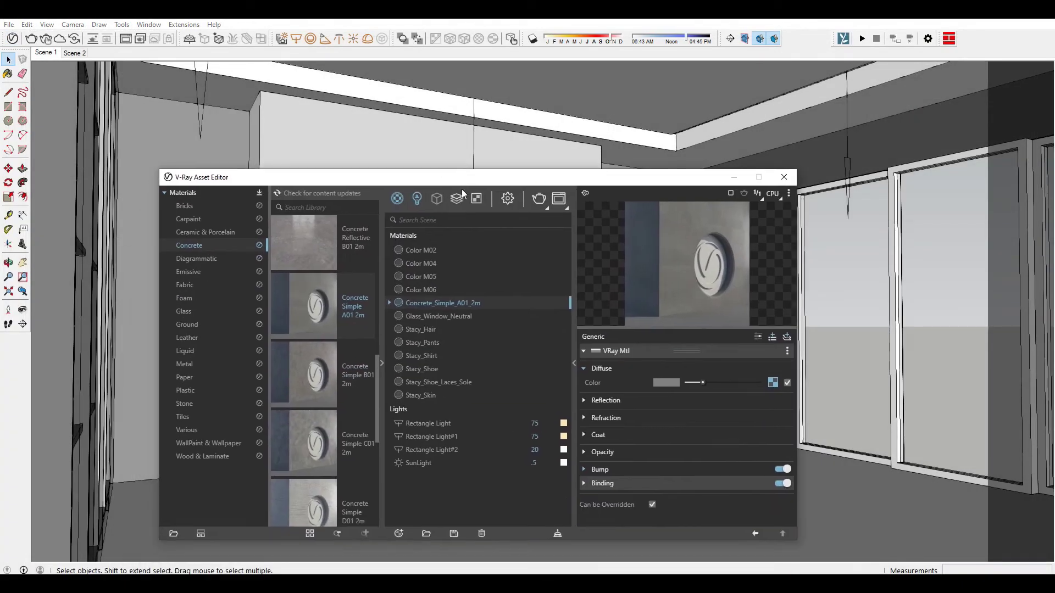
click(418, 199)
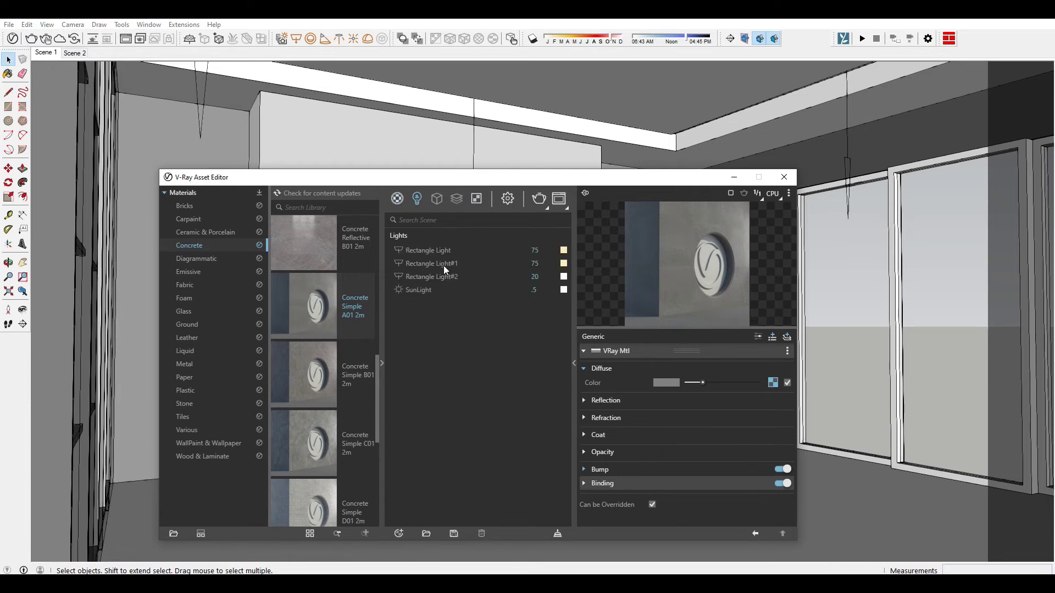
click(554, 276)
mouse_move(534, 276)
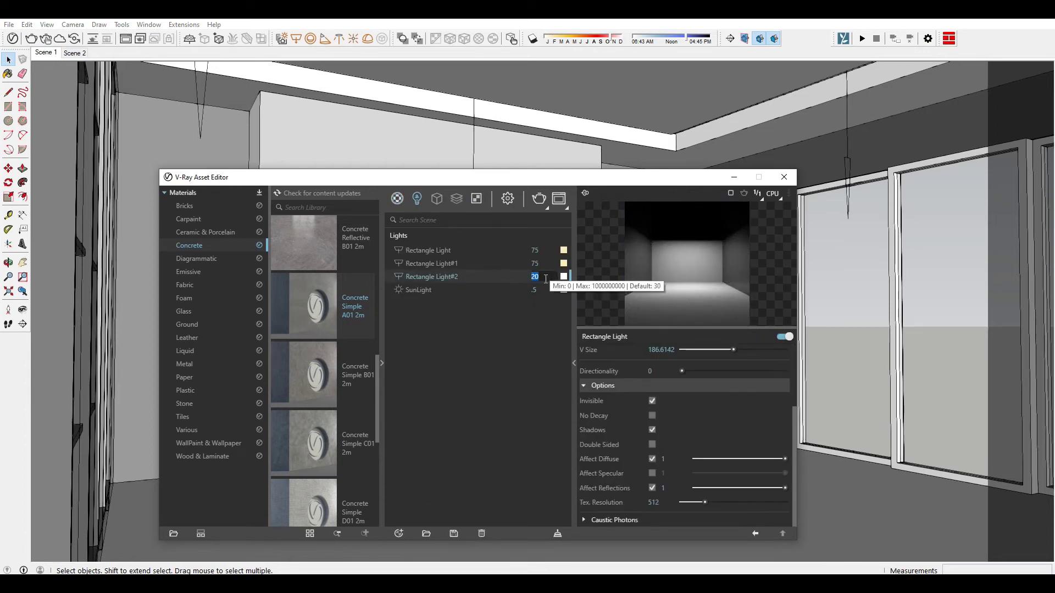
text(35)
key(Return)
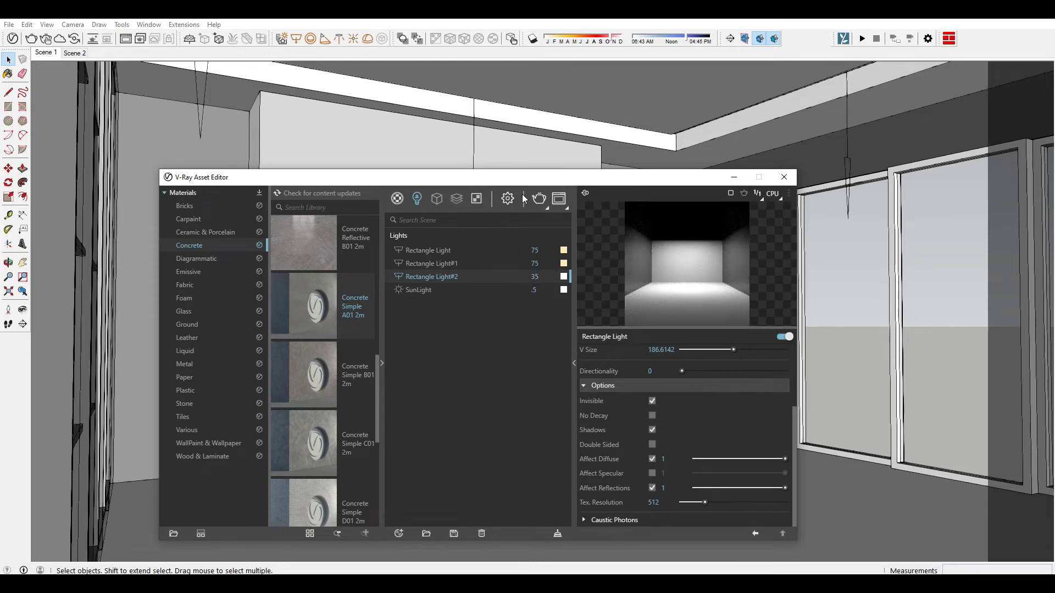
click(536, 198)
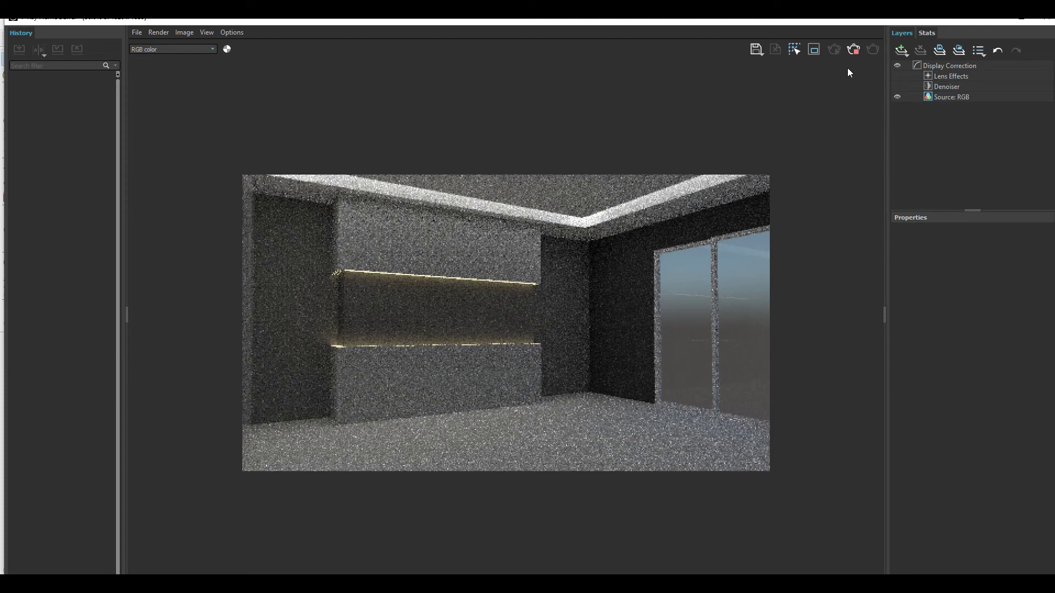
Raise Rectangle Light#2 intensity to 40, run another test render, then stop and close it
click(854, 52)
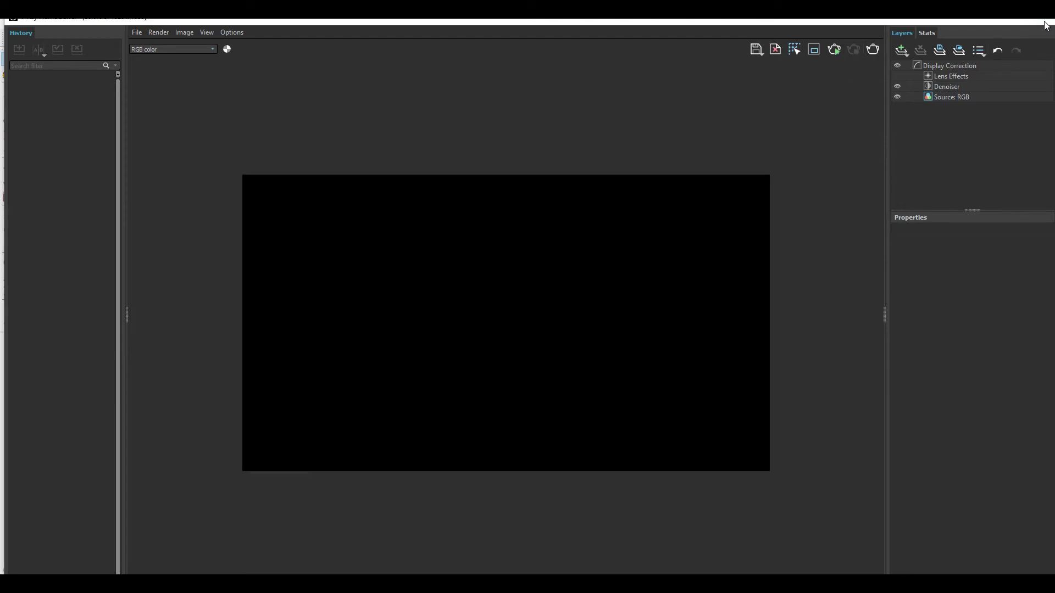
click(1044, 22)
click(535, 273)
text(75)
key(Return)
click(537, 201)
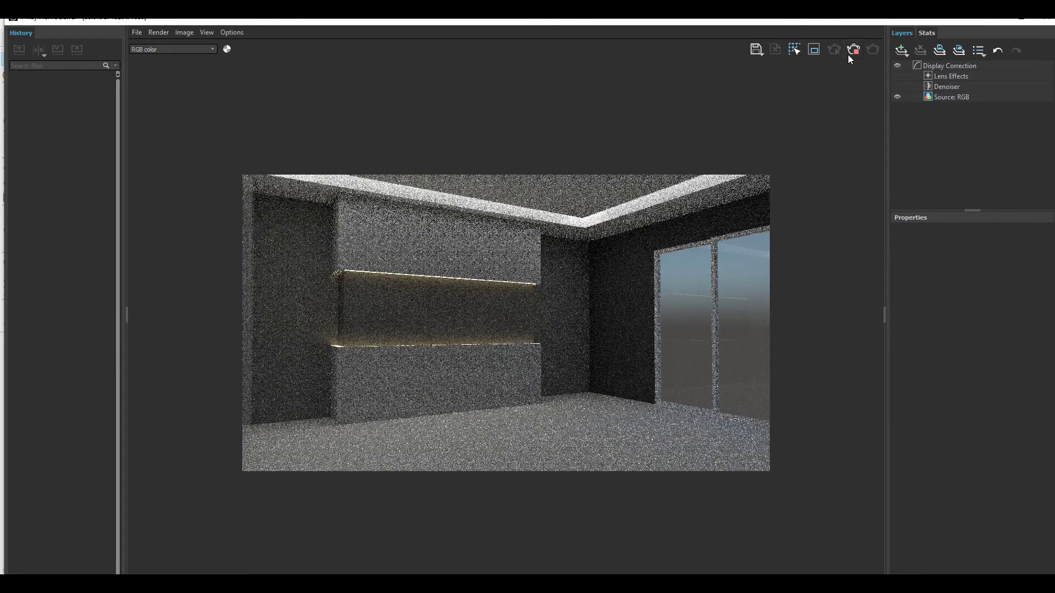
click(854, 52)
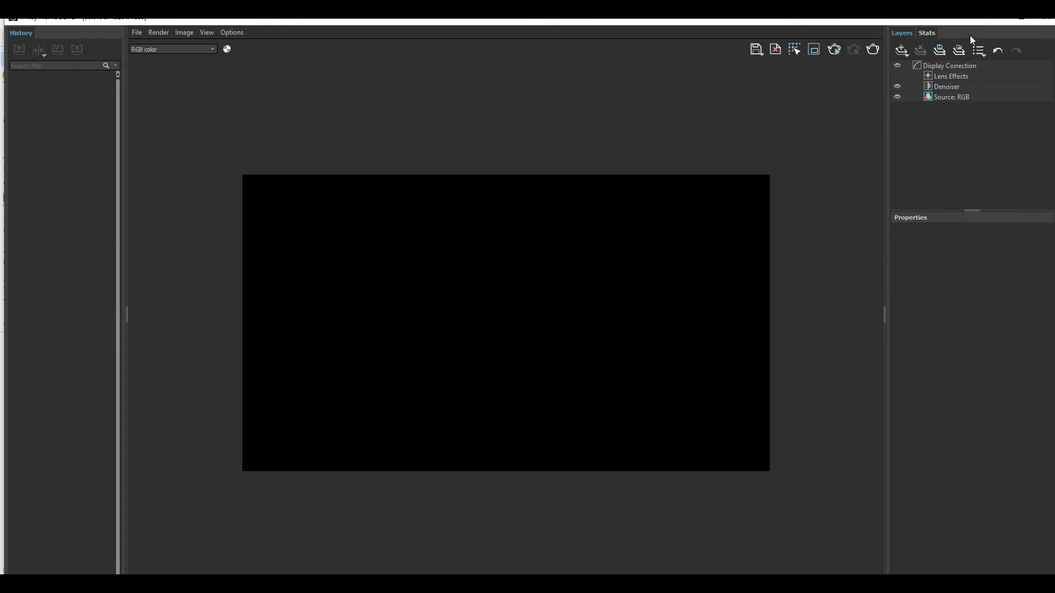
click(1043, 22)
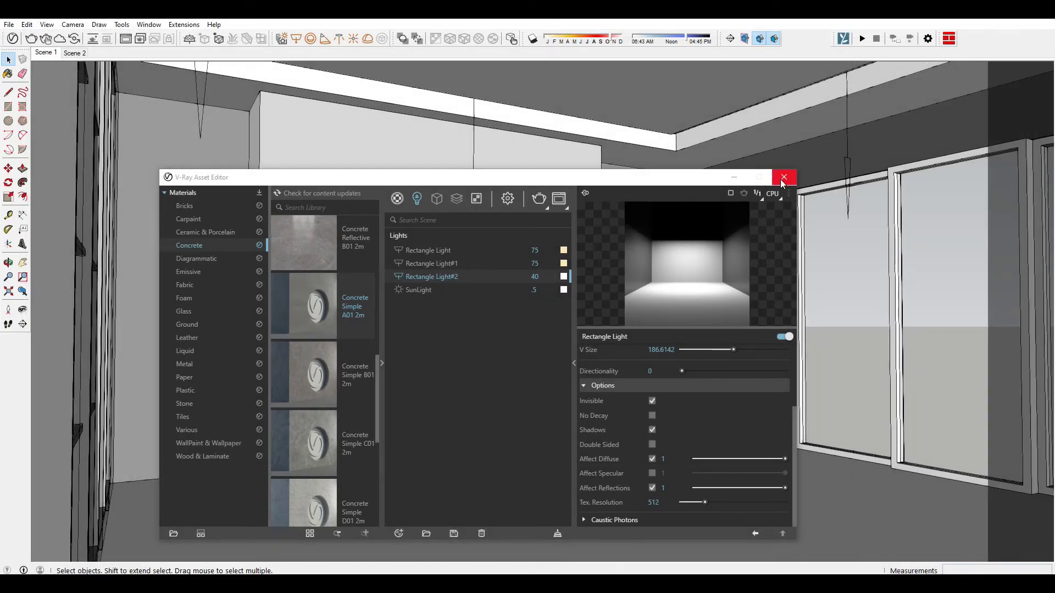
Add the Iron Blurry material from the V-Ray Metal library to the scene materials
click(783, 178)
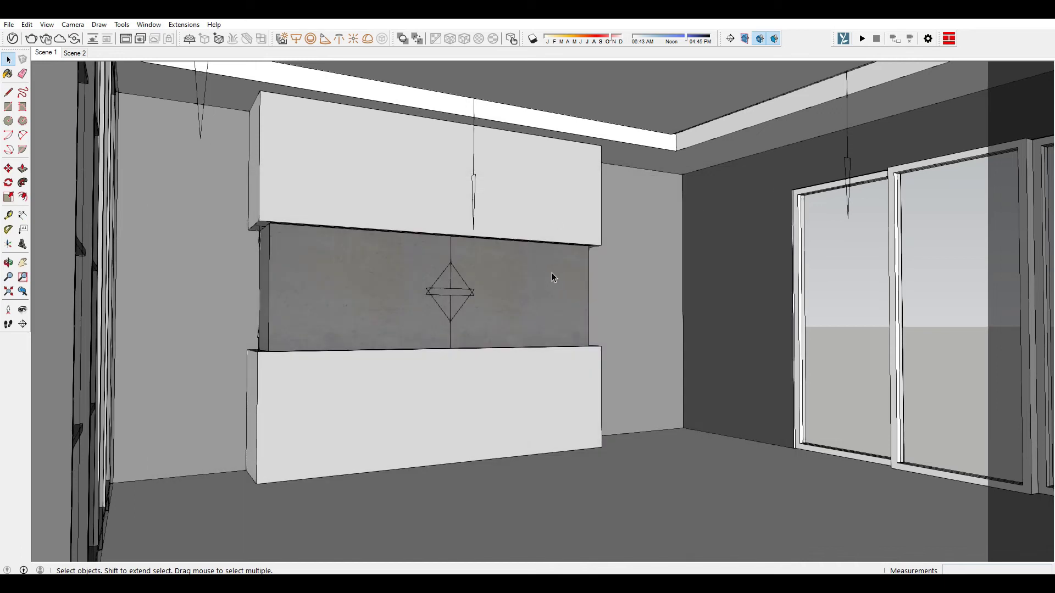
scroll(792, 302, up, 1)
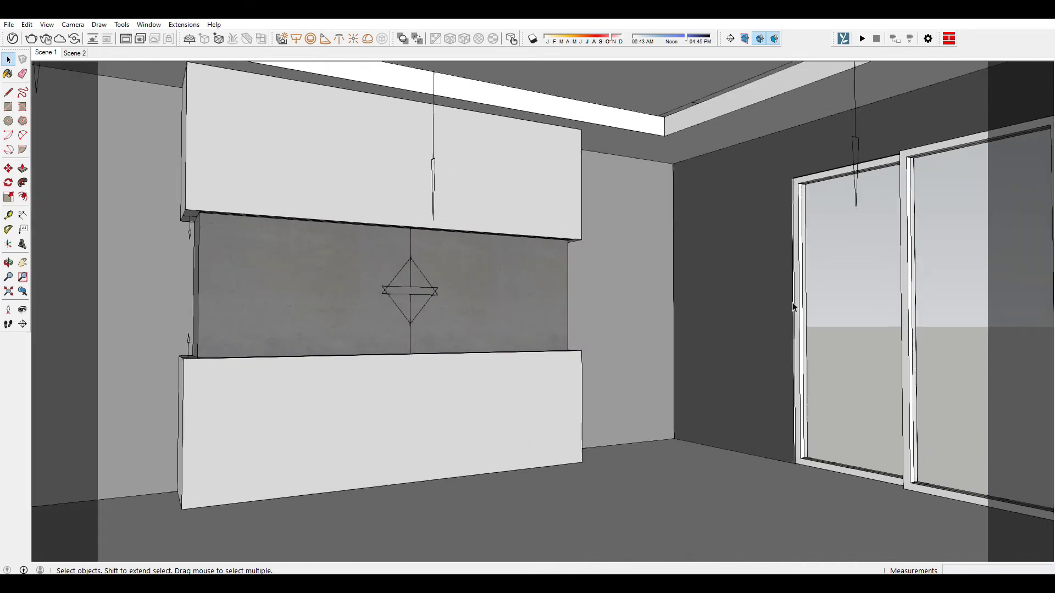
scroll(791, 301, up, 3)
click(12, 38)
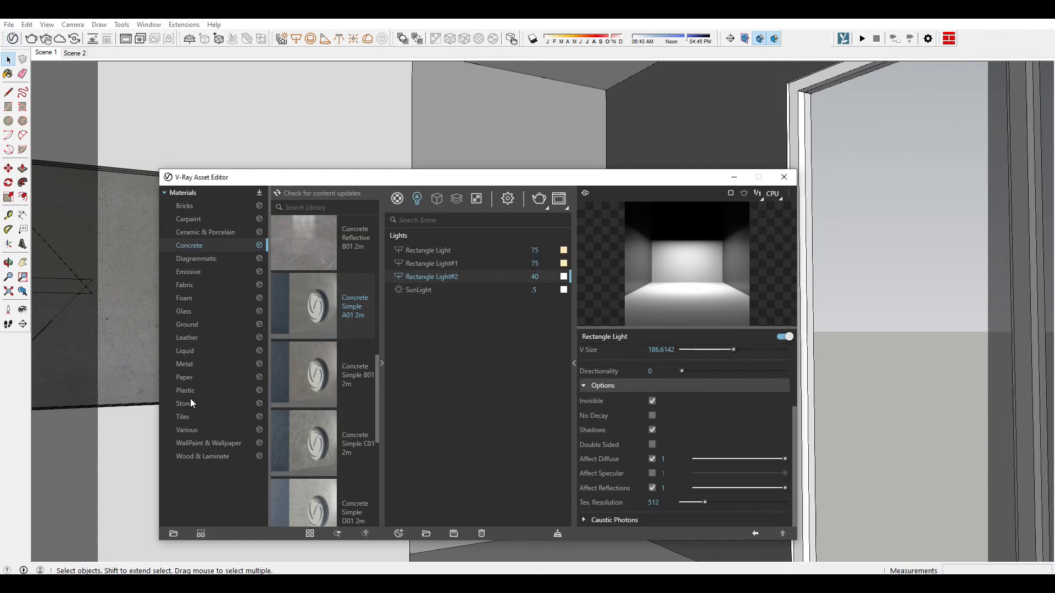
click(186, 362)
scroll(360, 324, down, 2)
scroll(357, 323, down, 3)
scroll(357, 323, down, 5)
scroll(331, 322, down, 3)
drag(331, 322, 452, 319)
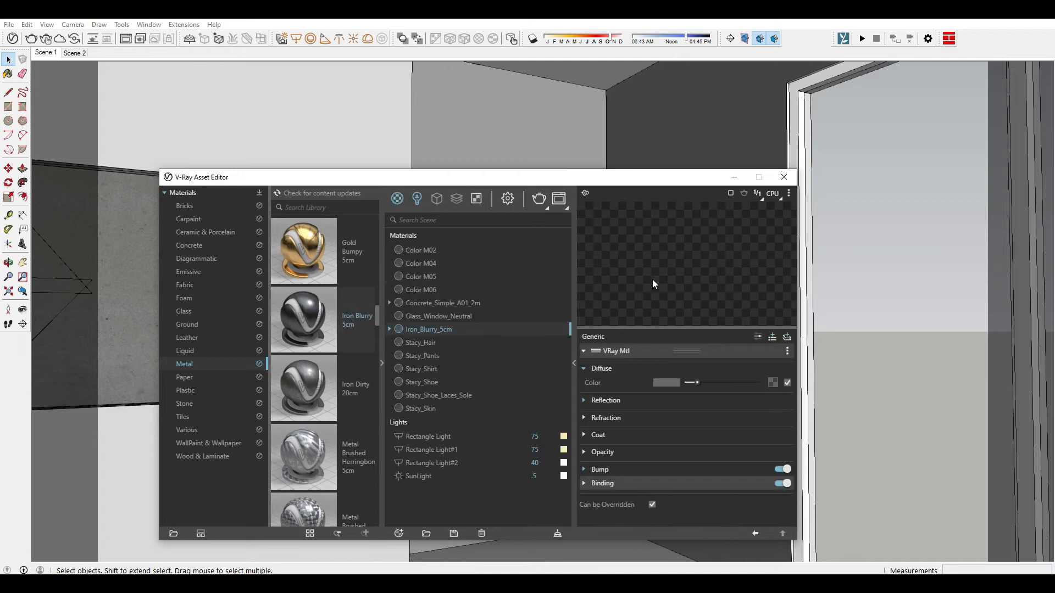
Apply Iron_Blurry_5cm to the selected frame beside the glass door and close the editor
middle_drag(820, 183, 717, 222)
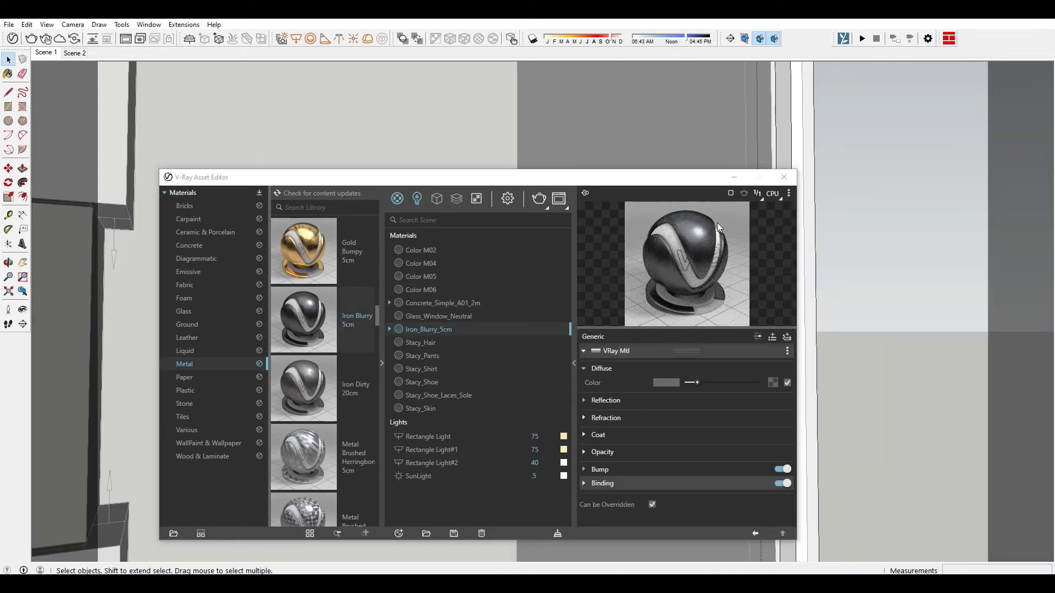
click(783, 107)
click(654, 271)
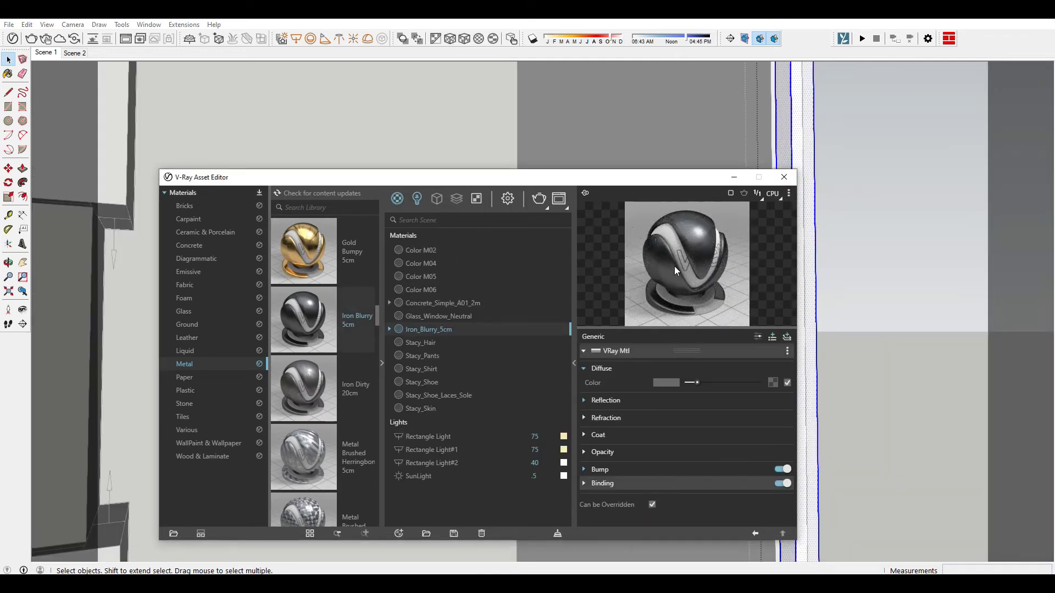
right_click(427, 329)
click(459, 352)
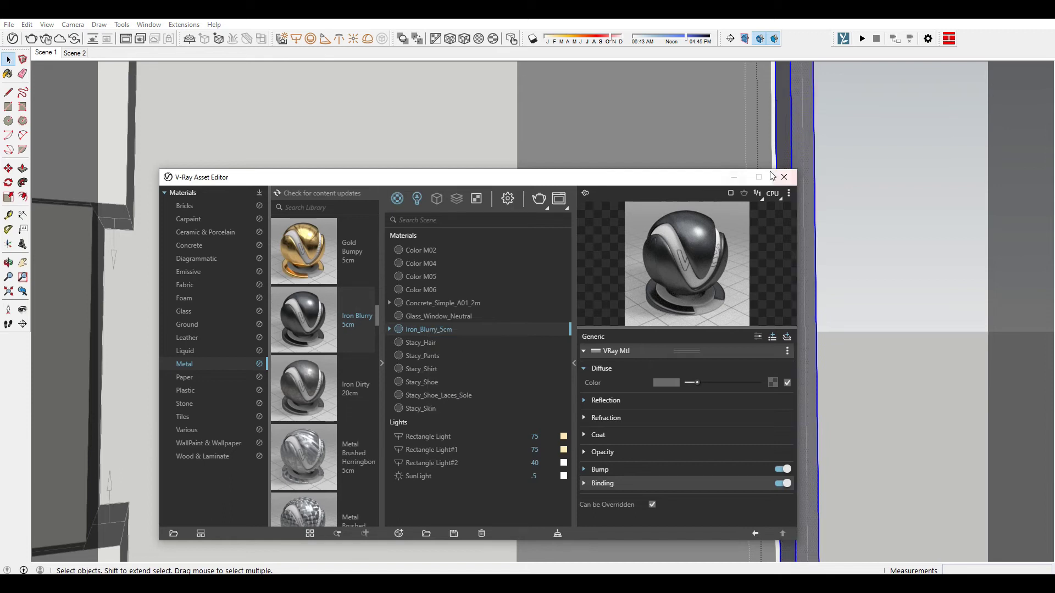
click(784, 177)
scroll(740, 271, down, 3)
scroll(740, 273, down, 3)
Paint the left and right sliding-door frames dark grey with Iron_Blurry_5cm, then return to Scene 1
scroll(801, 285, down, 2)
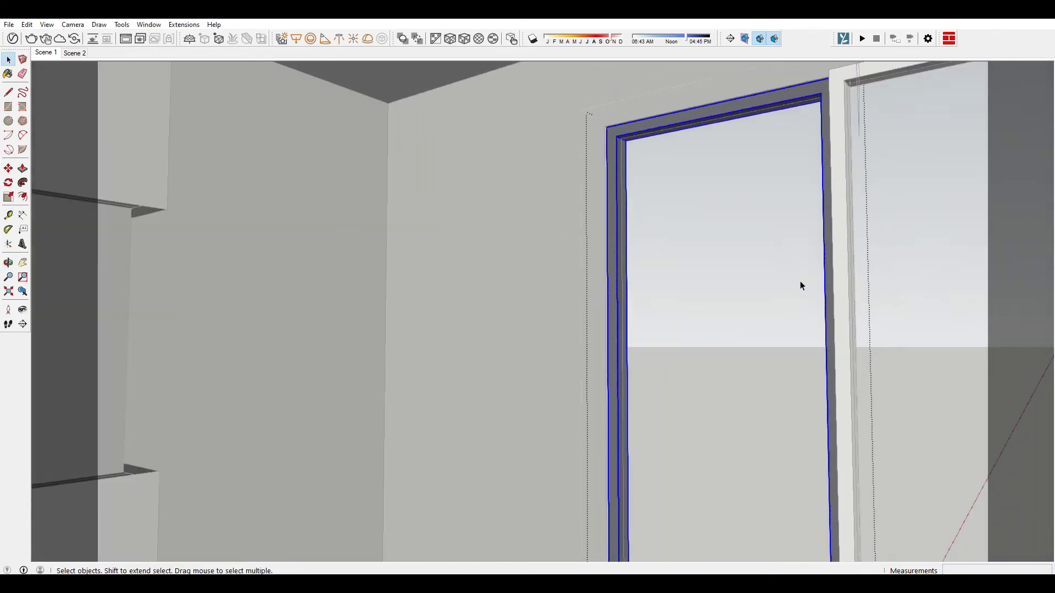
double_click(842, 231)
click(841, 225)
mouse_move(841, 225)
middle_down()
mouse_move(793, 238)
mouse_move(749, 230)
mouse_move(533, 292)
middle_up()
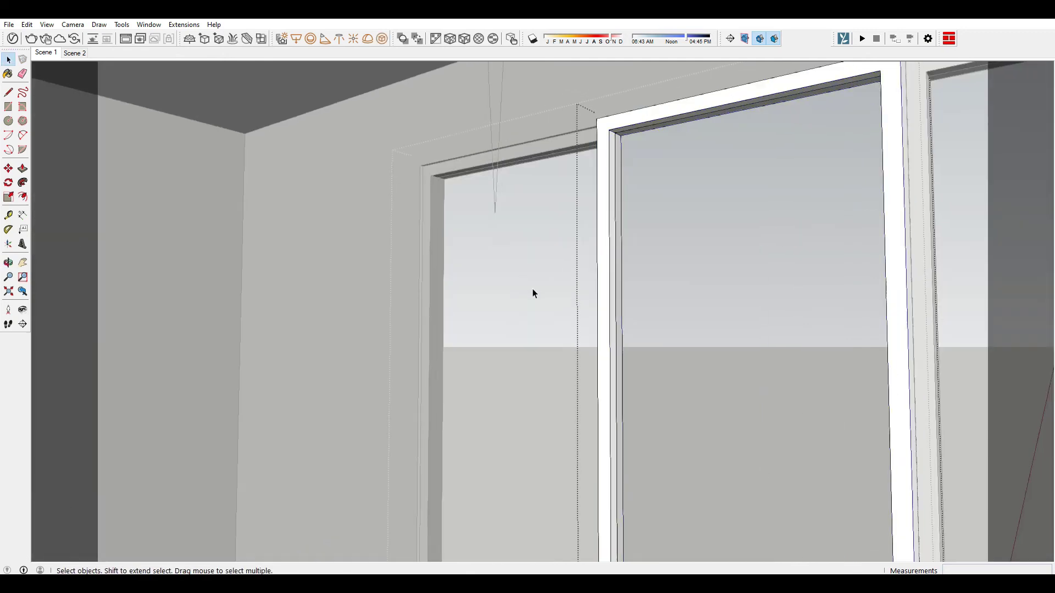
key(b)
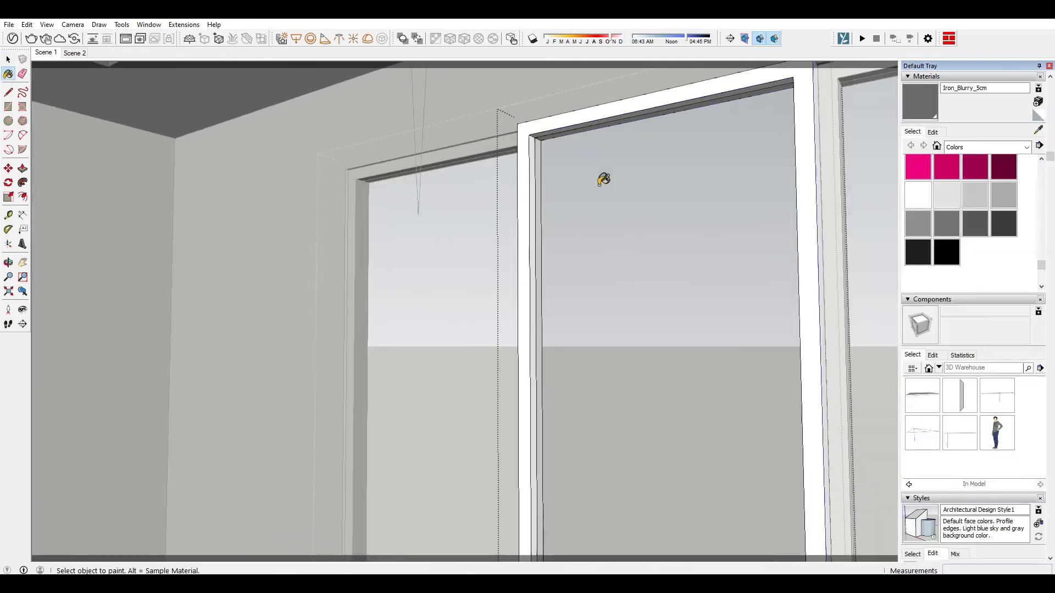
click(532, 181)
key(space)
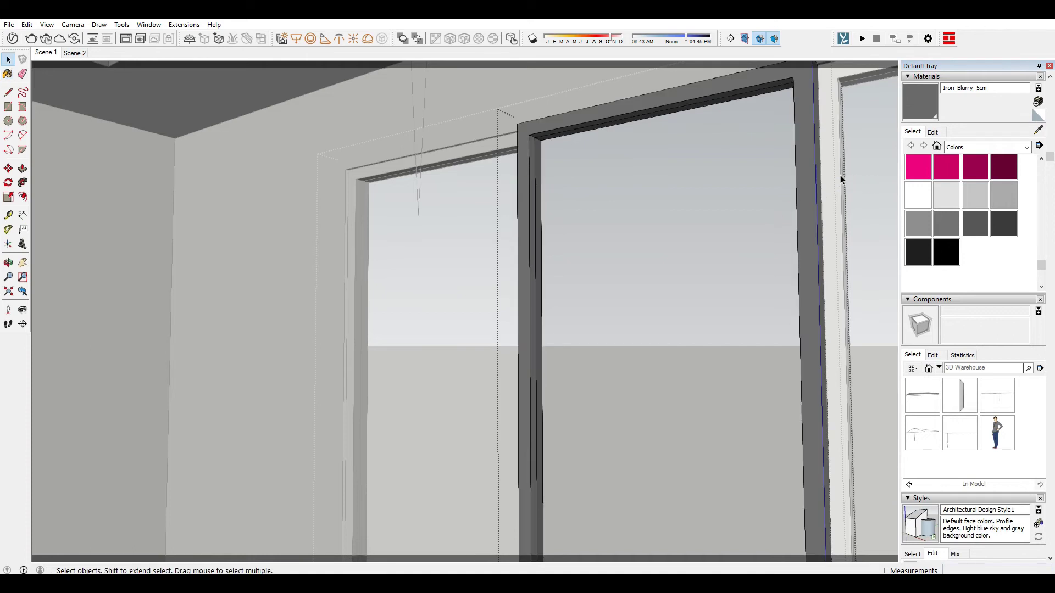
key(Escape)
click(836, 180)
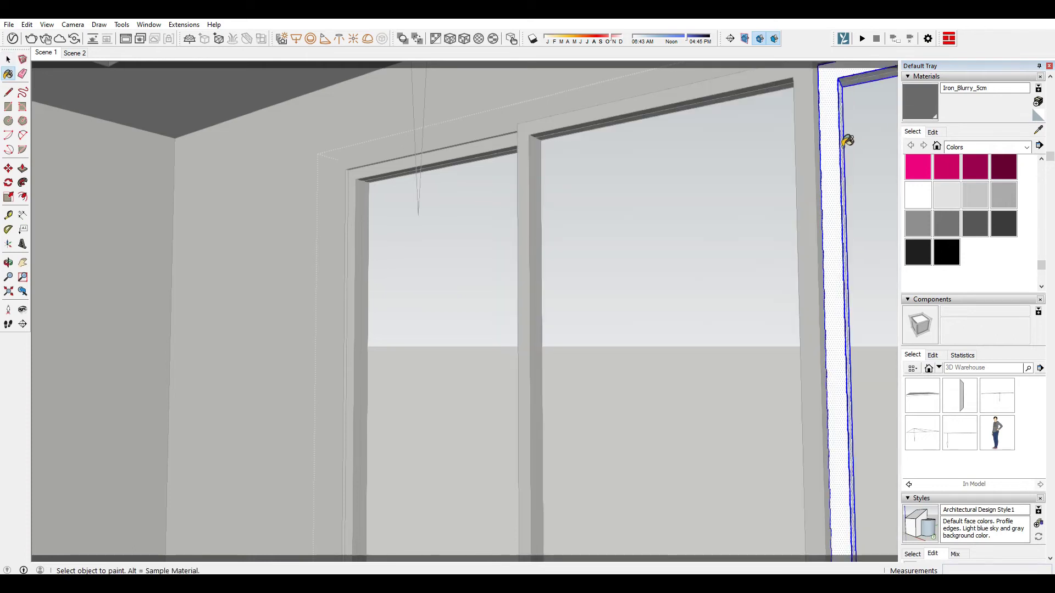
key(Escape)
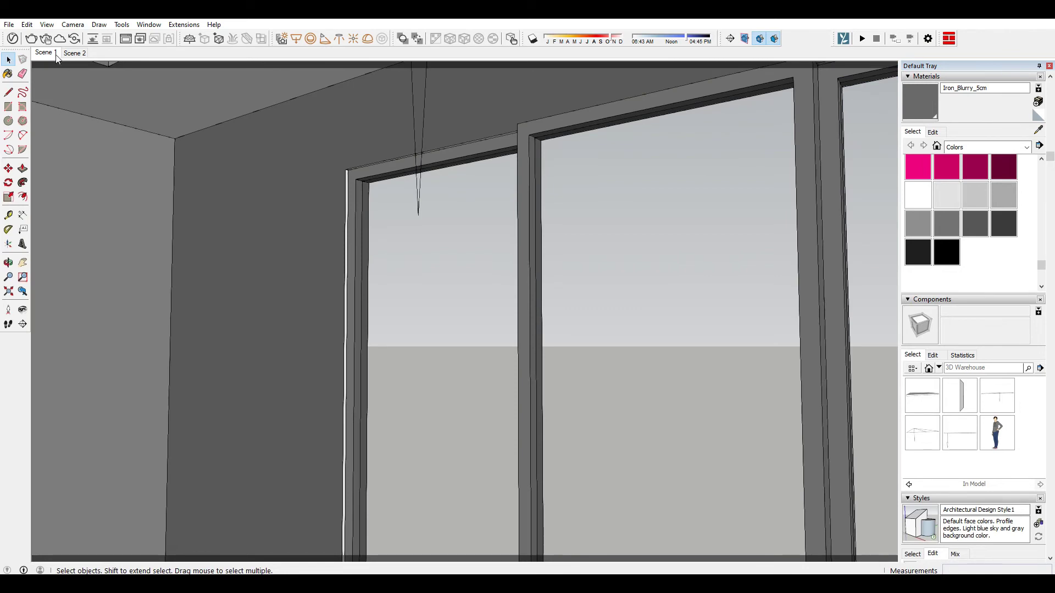
click(56, 55)
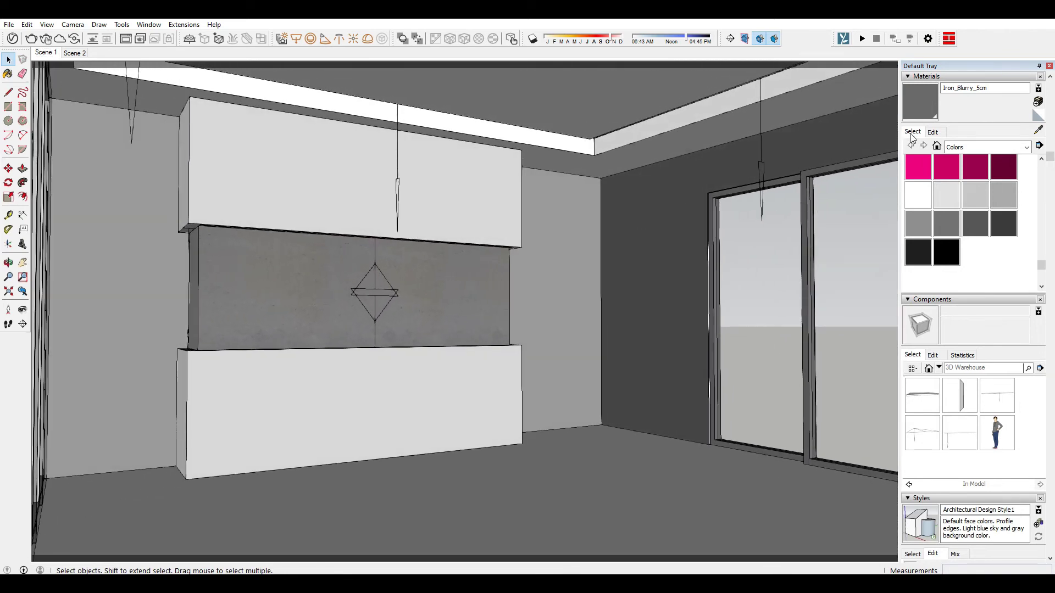
Select the room walls and pick the grey Color M04 for them
click(932, 131)
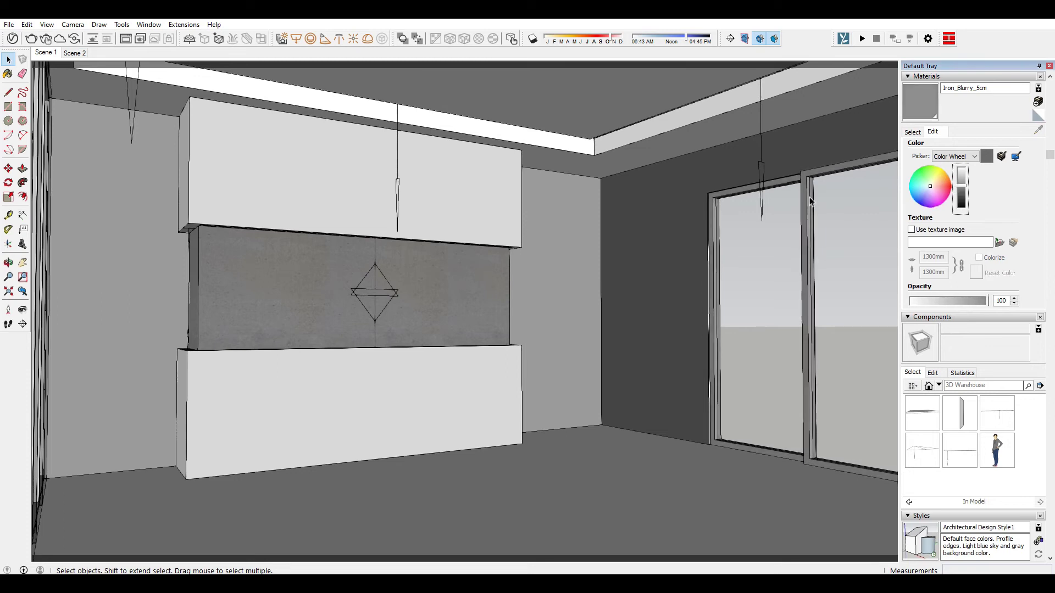
click(912, 132)
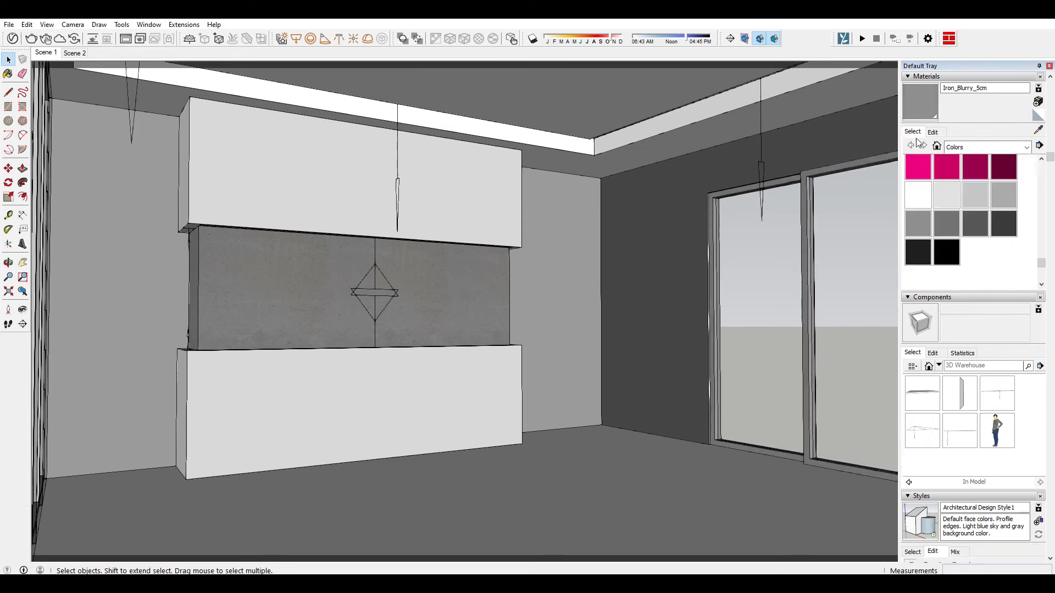
click(574, 228)
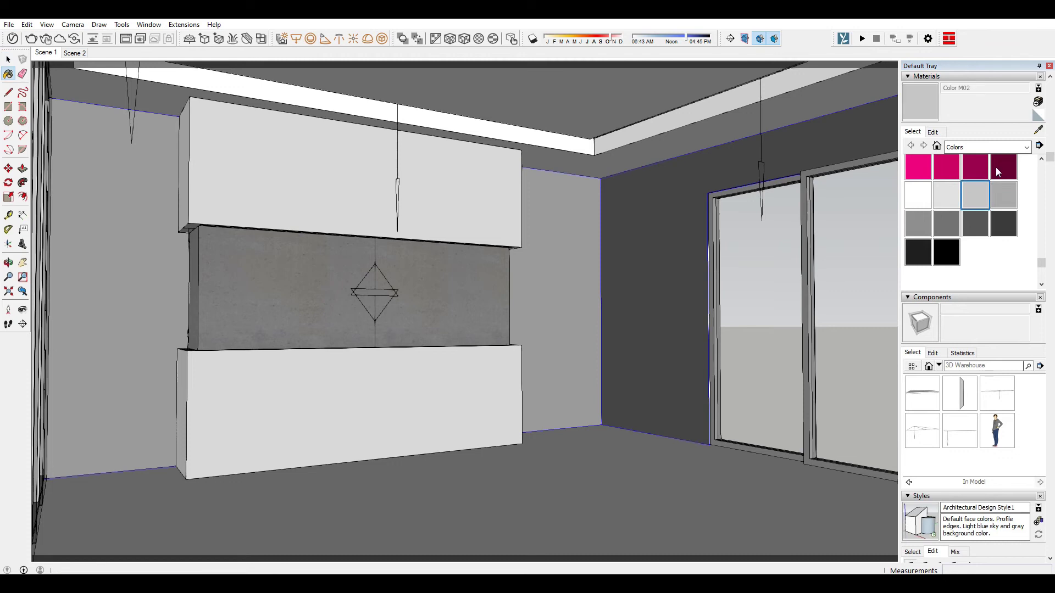
click(918, 222)
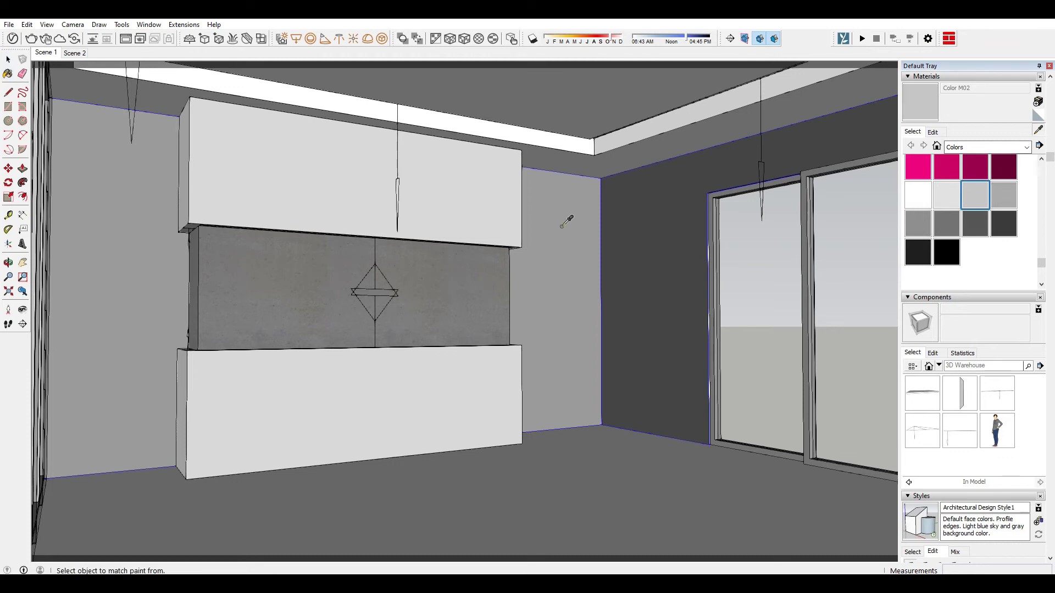
Raise Color M04's HLS lightness from 55 to about 70 so the walls turn paler grey
click(932, 132)
click(956, 156)
click(961, 175)
drag(964, 203, 965, 203)
click(956, 156)
click(955, 165)
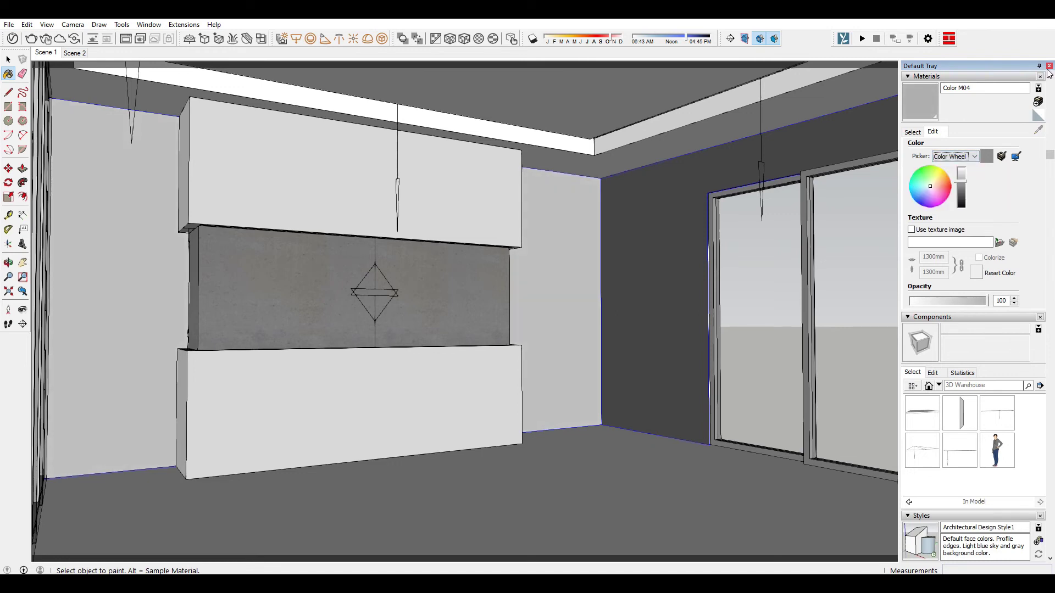
click(1049, 67)
key(space)
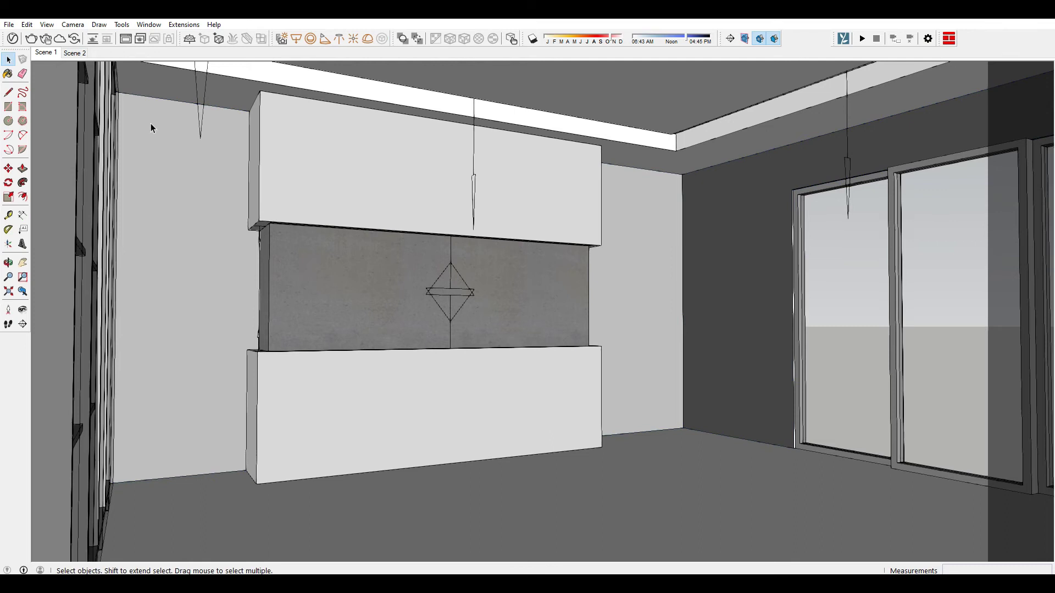
click(34, 44)
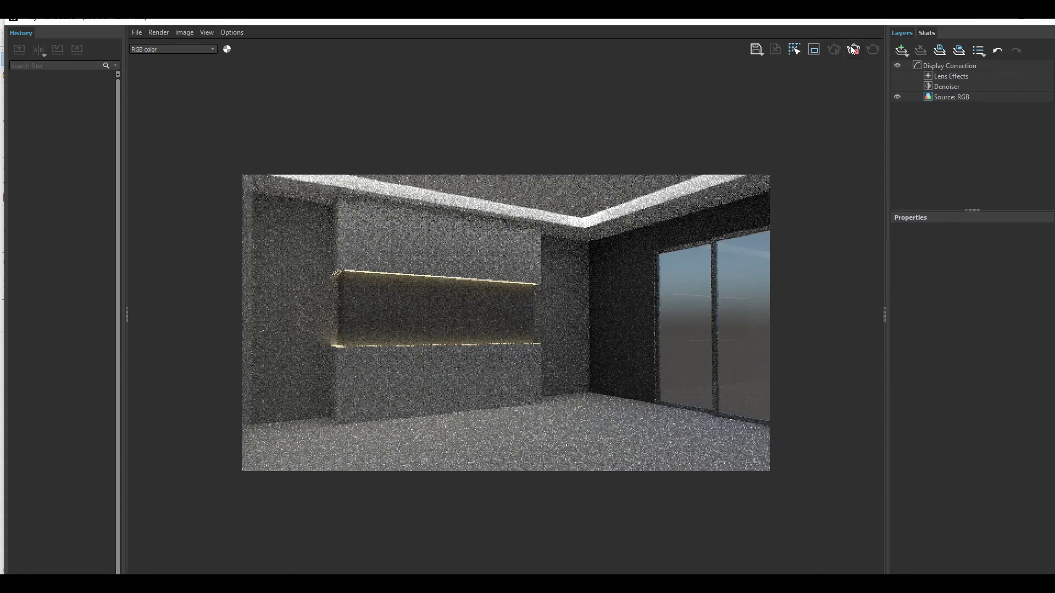
click(851, 48)
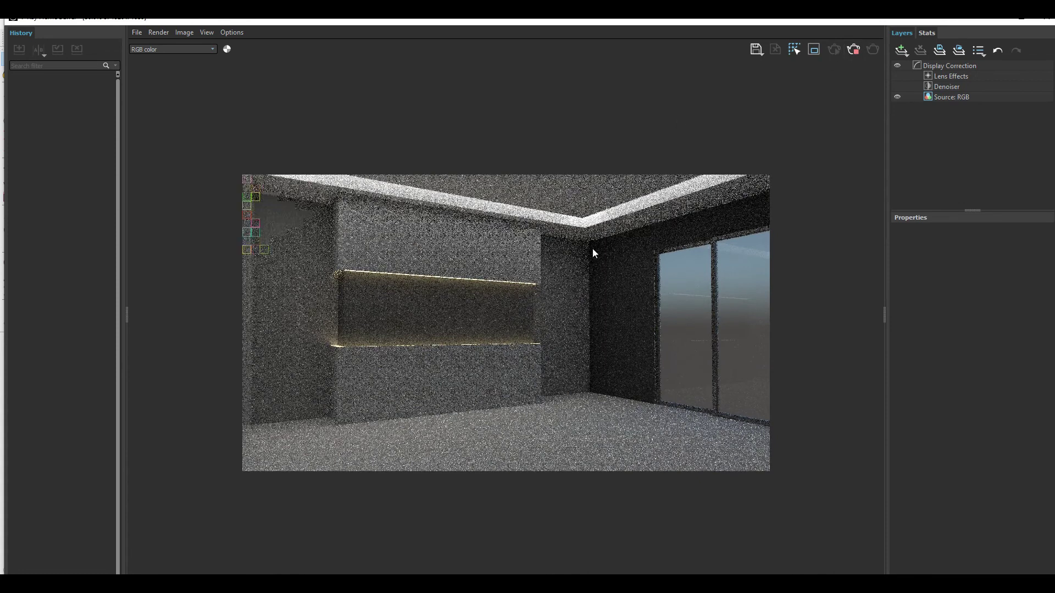
click(857, 49)
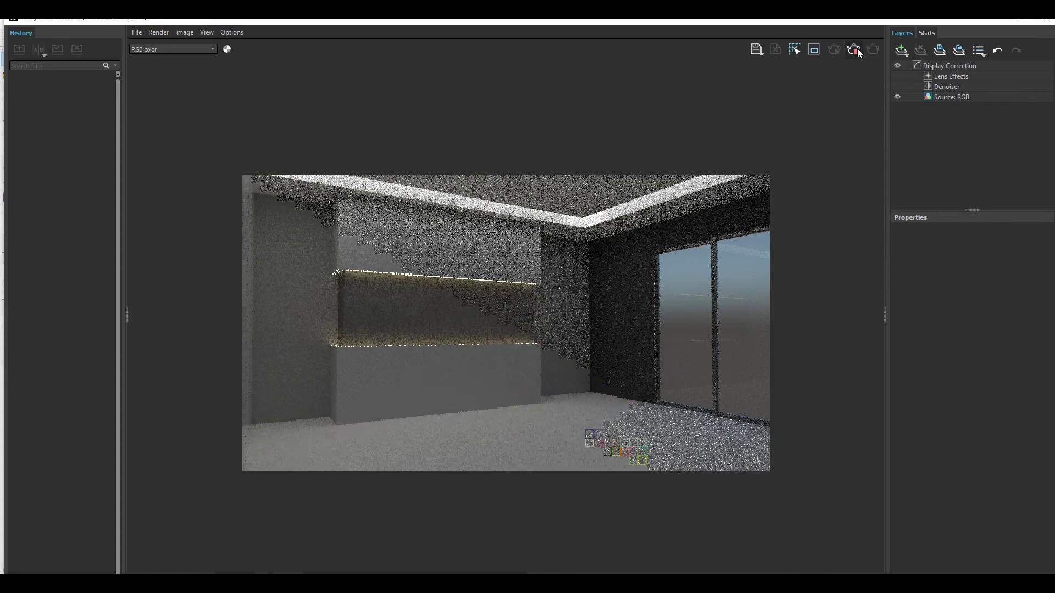
click(1046, 22)
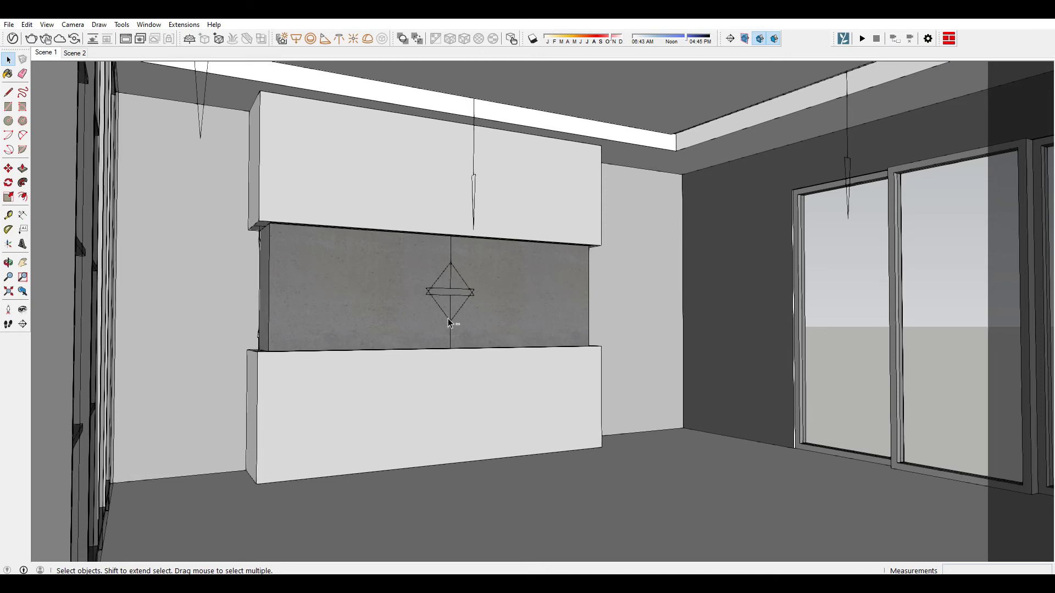
Orbit toward the headboard wall, then restore the Scene 1 camera of the furnished bedroom
mouse_move(514, 299)
middle_down()
mouse_move(303, 282)
mouse_move(483, 300)
mouse_move(381, 304)
mouse_move(562, 331)
mouse_move(478, 290)
mouse_move(629, 278)
mouse_move(575, 356)
mouse_move(631, 344)
mouse_move(612, 323)
mouse_move(605, 285)
middle_up()
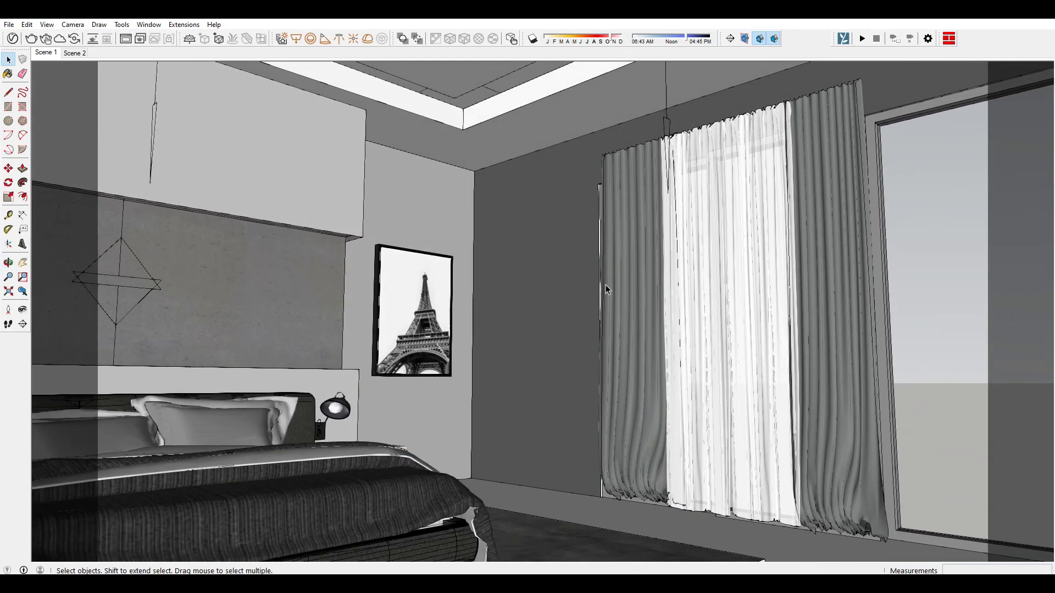
click(40, 52)
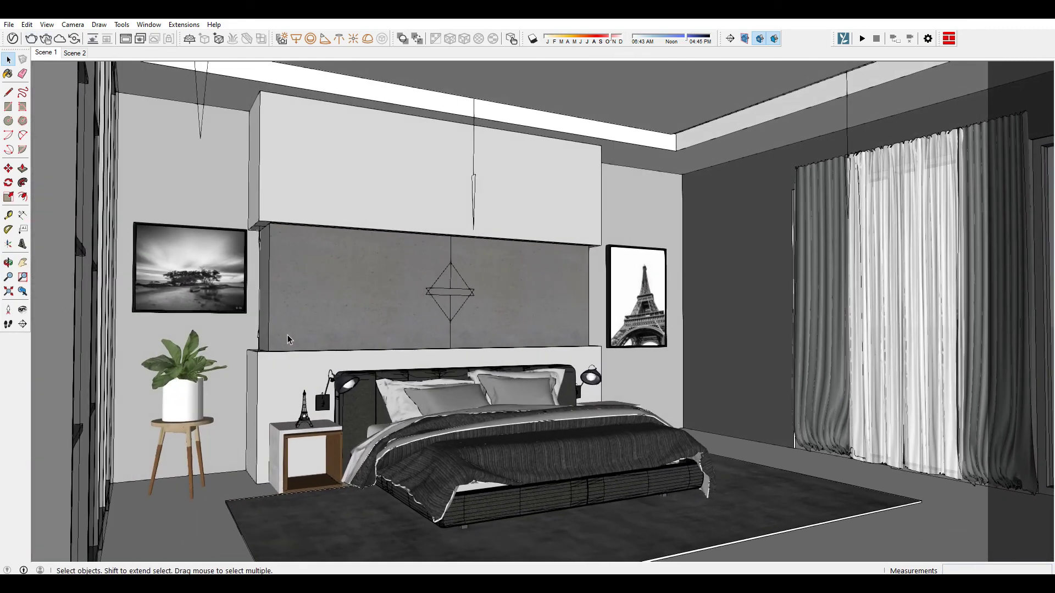
Review the scene's rectangle lights in the Asset Editor and edit Rectangle Light#2's intensity
click(12, 38)
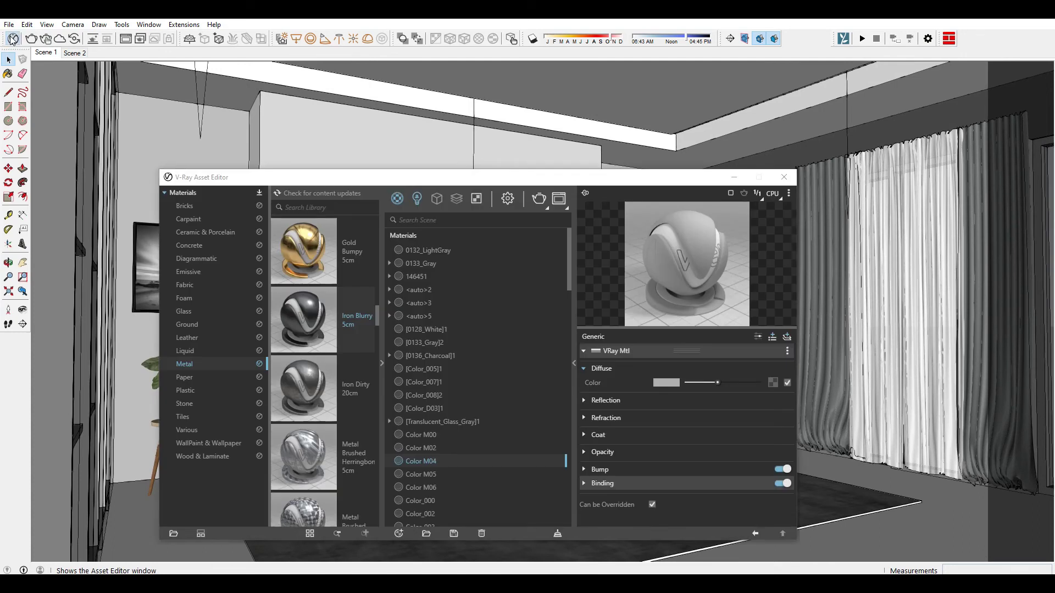
click(417, 199)
mouse_move(535, 290)
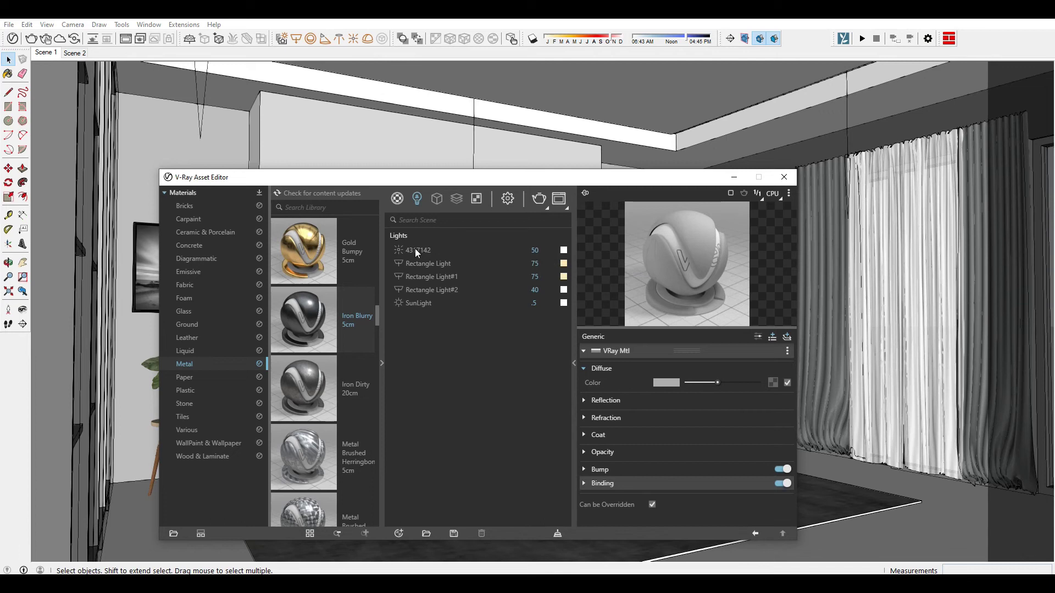
click(531, 291)
click(546, 276)
click(548, 263)
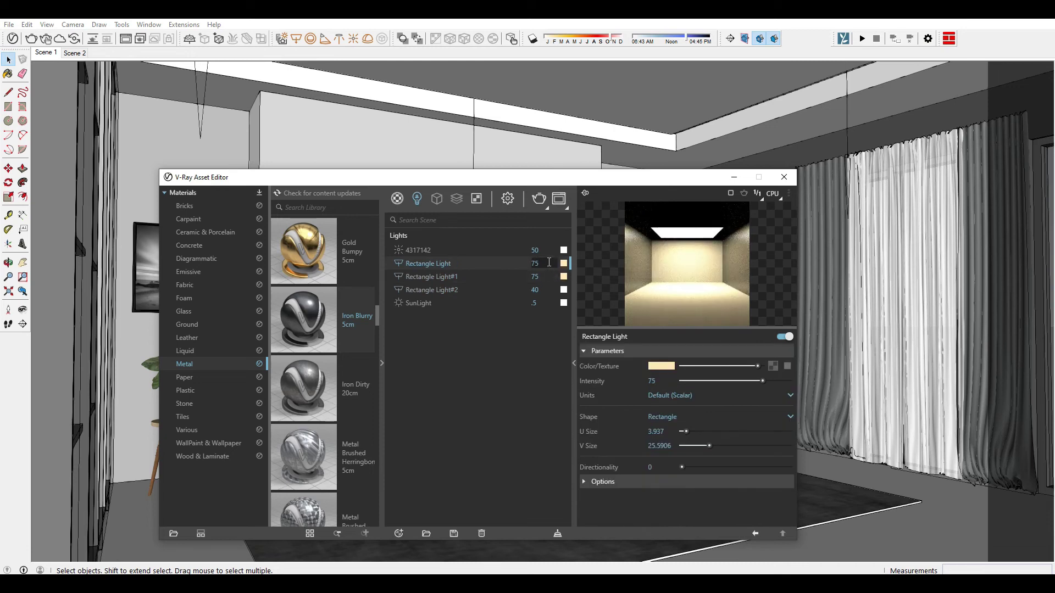
click(537, 290)
mouse_move(535, 290)
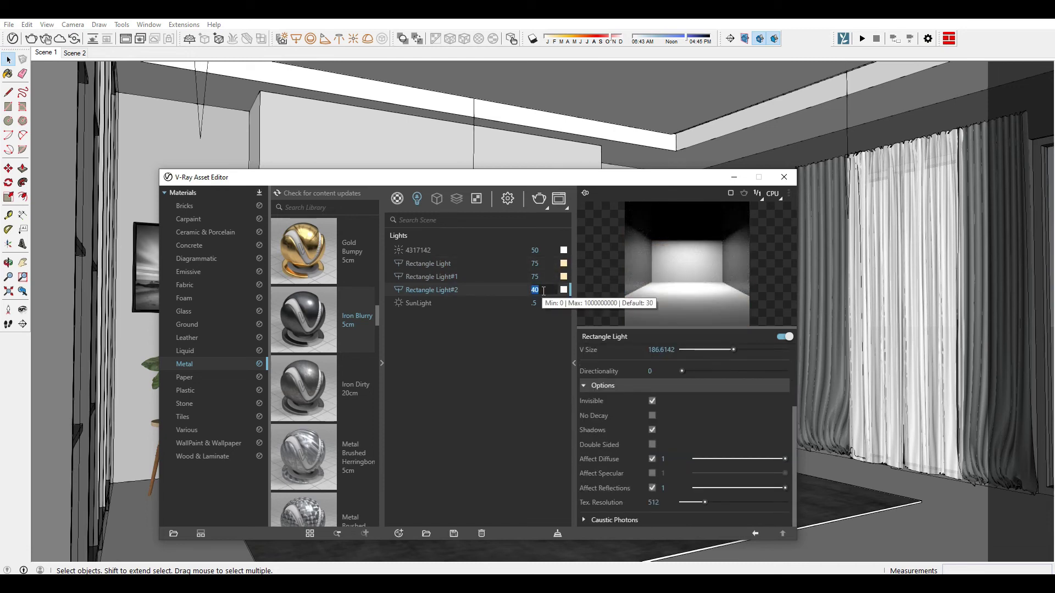
text(4)
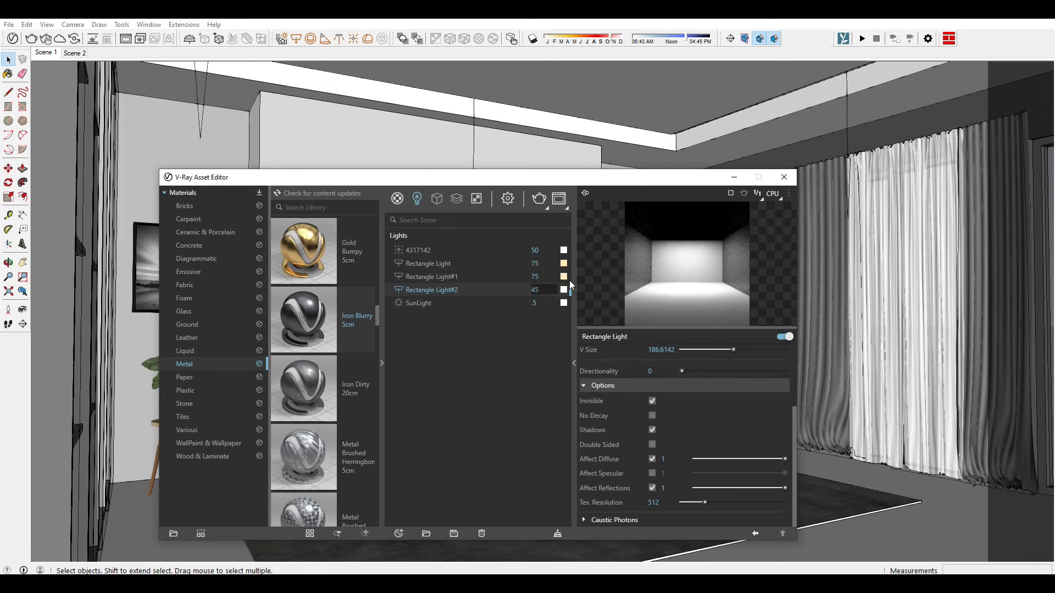
click(784, 177)
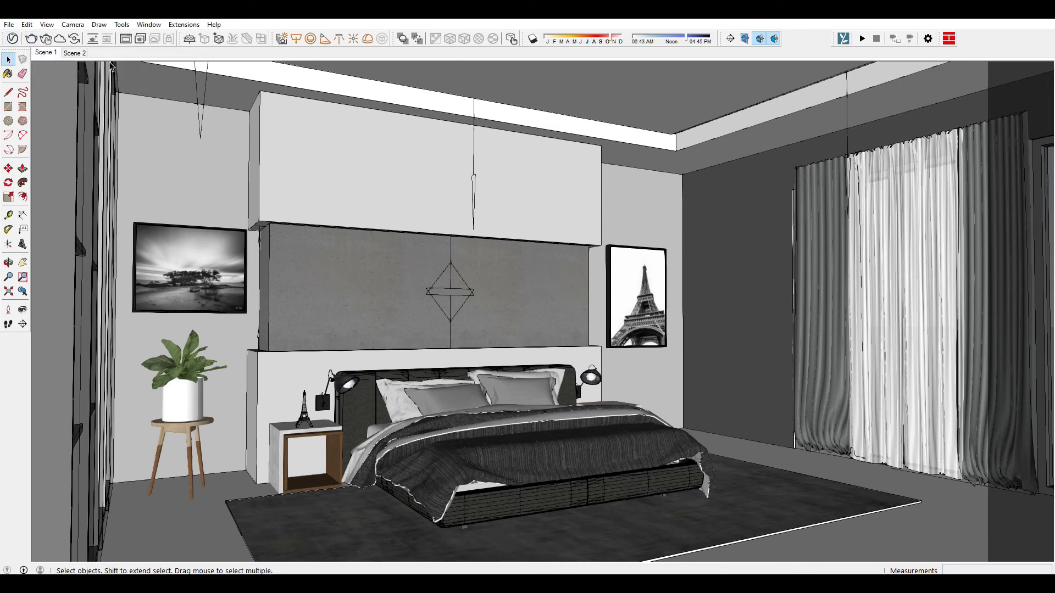
Keep Rectangle Light#2 invisible and uncheck its Affect Reflections option
click(12, 38)
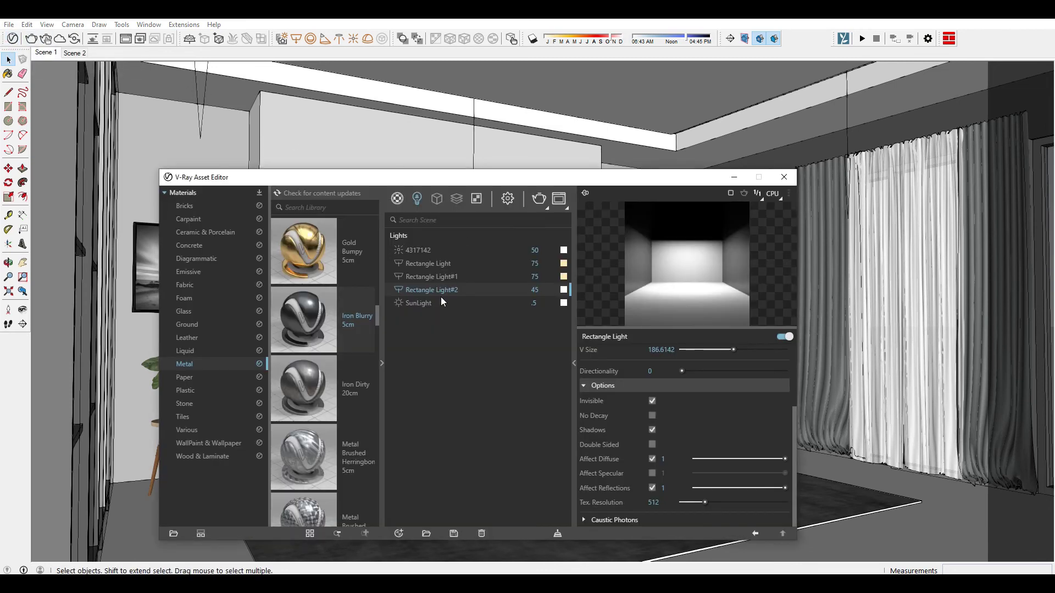
click(651, 401)
click(652, 401)
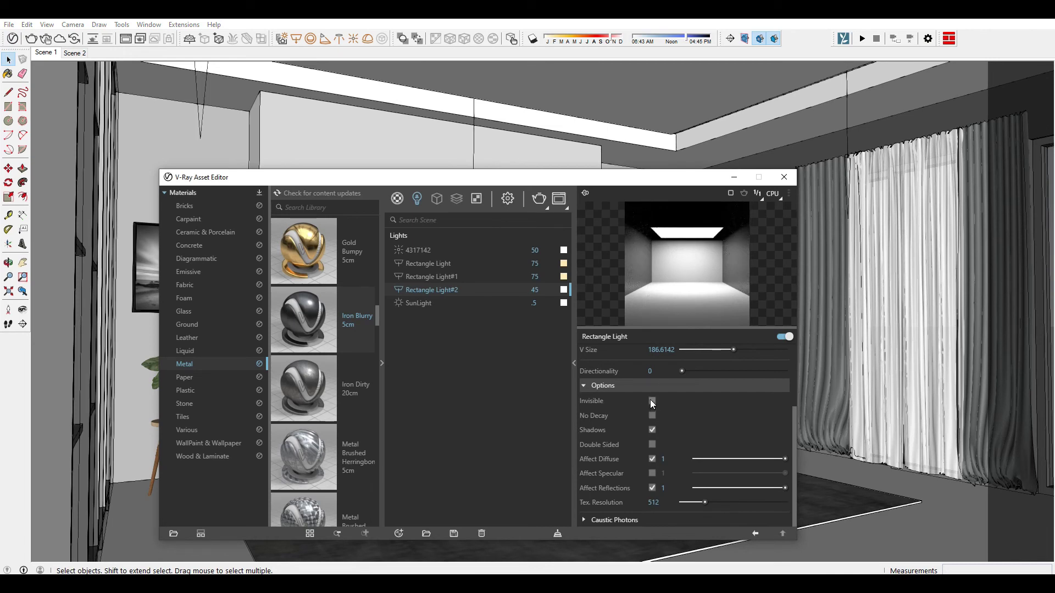
double_click(651, 462)
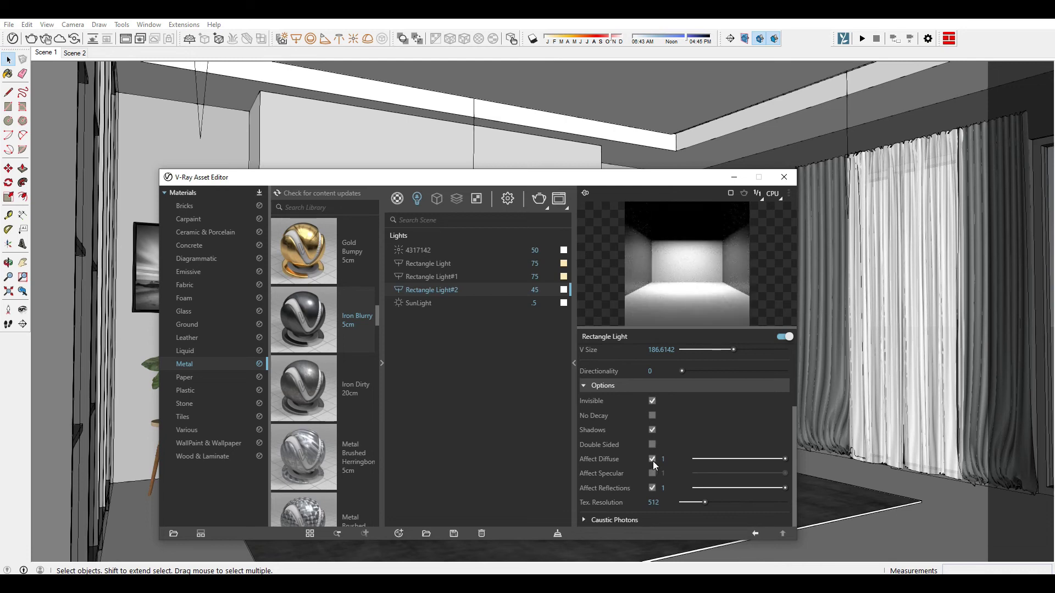
click(651, 488)
Run a test render of the bedroom, then stop it and minimize the frame buffer
click(784, 177)
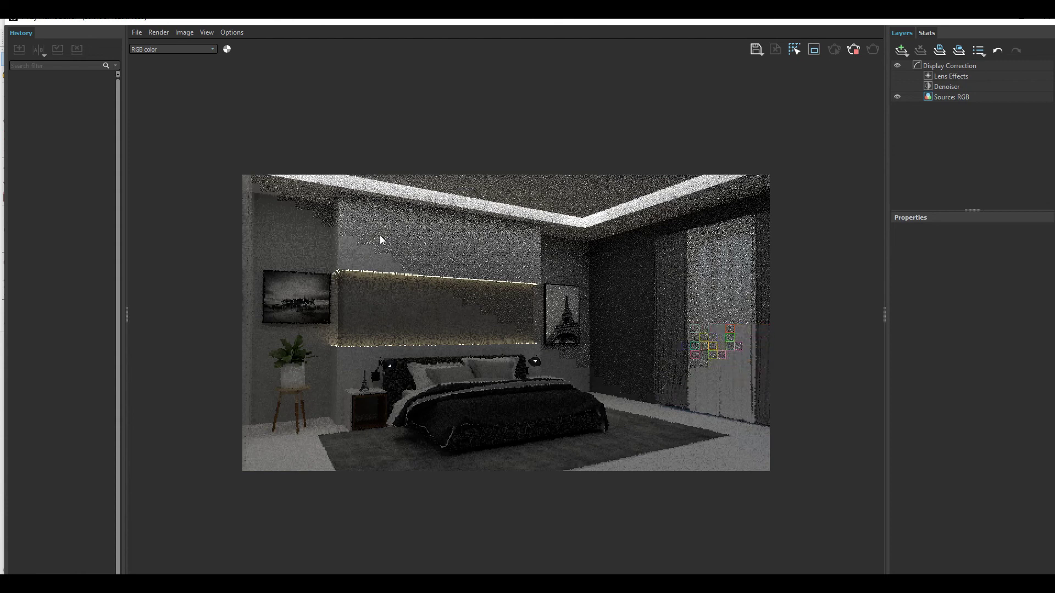
click(853, 50)
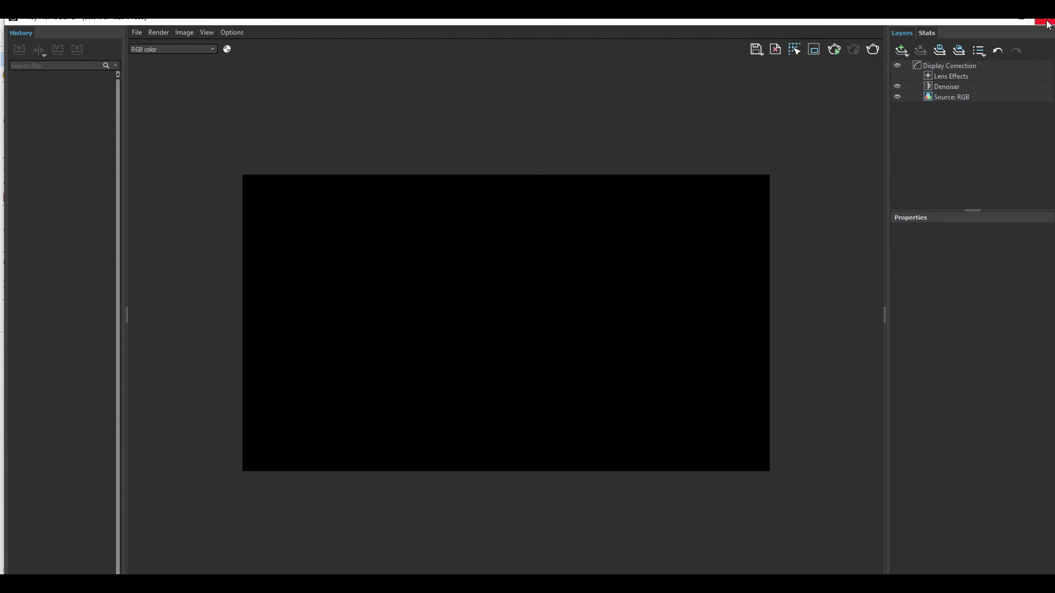
click(989, 20)
Lower Rectangle Light#2 intensity from 45 to 15 and start a fresh render
click(12, 50)
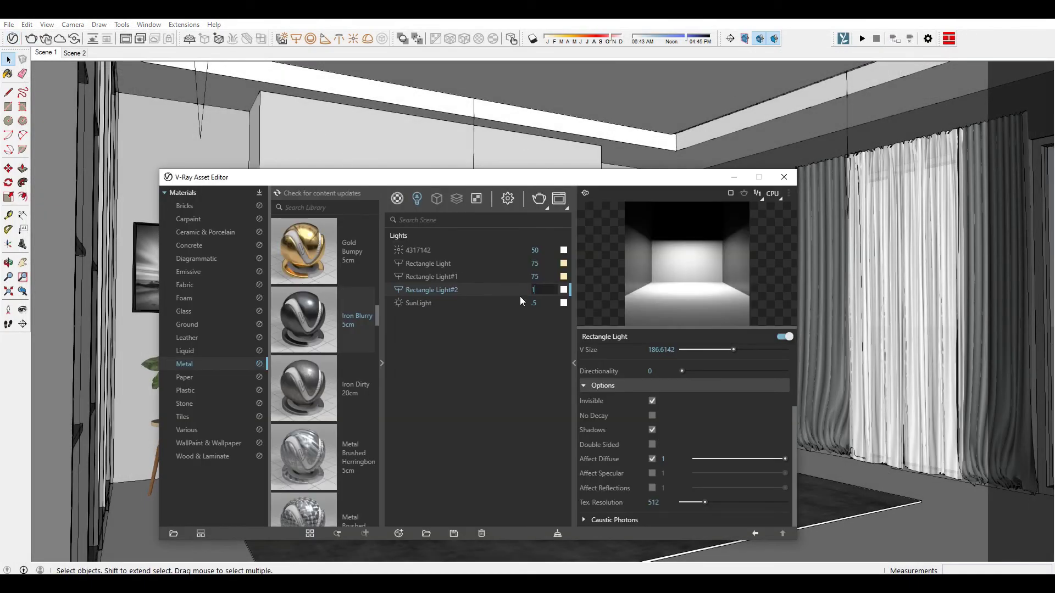
text(5)
key(Return)
click(541, 200)
scroll(479, 322, down, 1)
scroll(482, 286, up, 1)
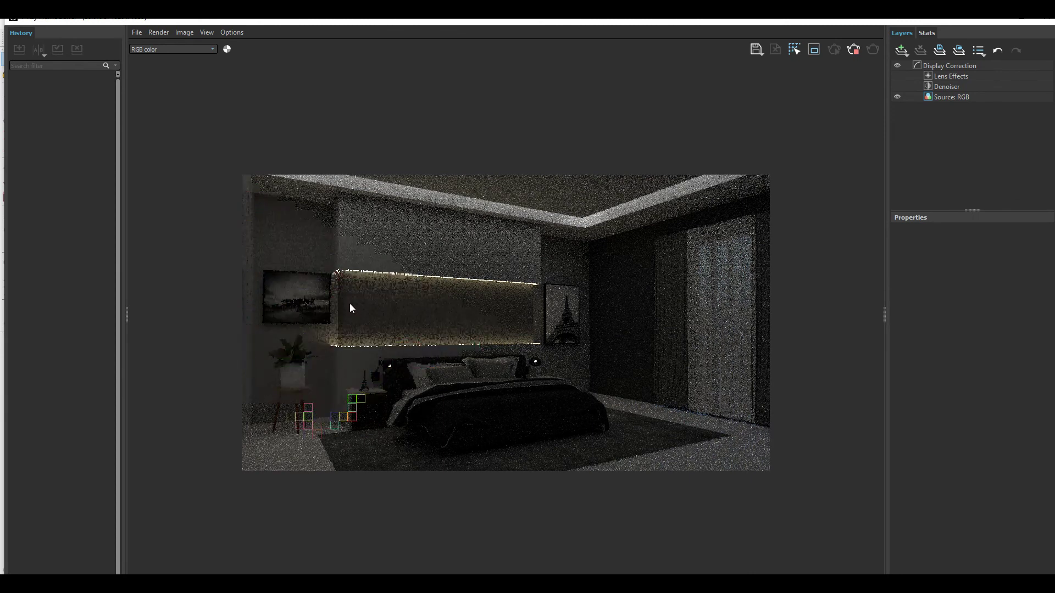
Add an Exposure correction layer to the render and set its value to 3.000
click(901, 50)
click(922, 110)
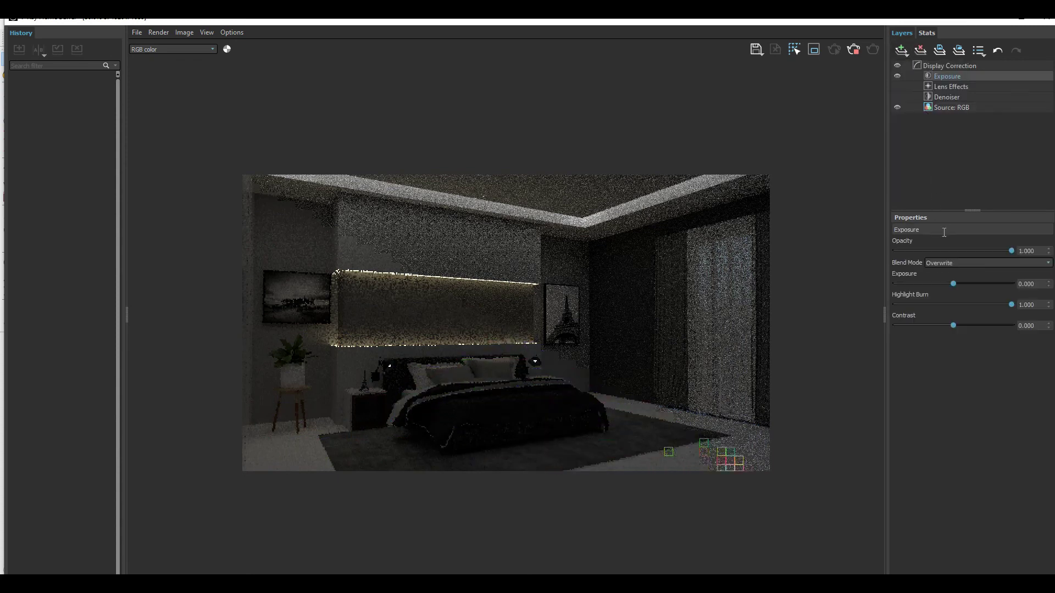
drag(953, 283, 1008, 283)
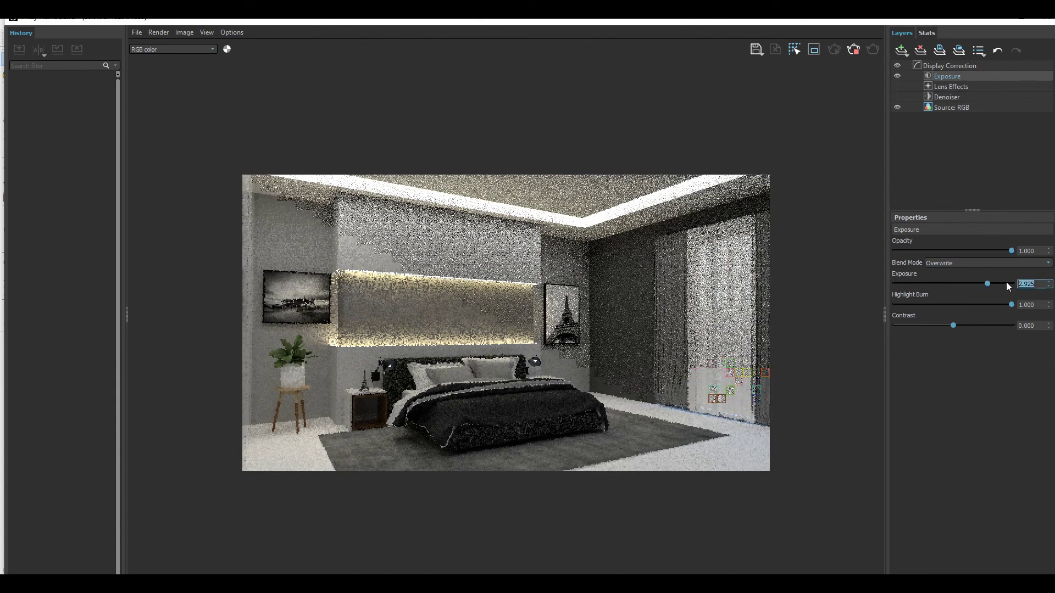
text(3)
key(Return)
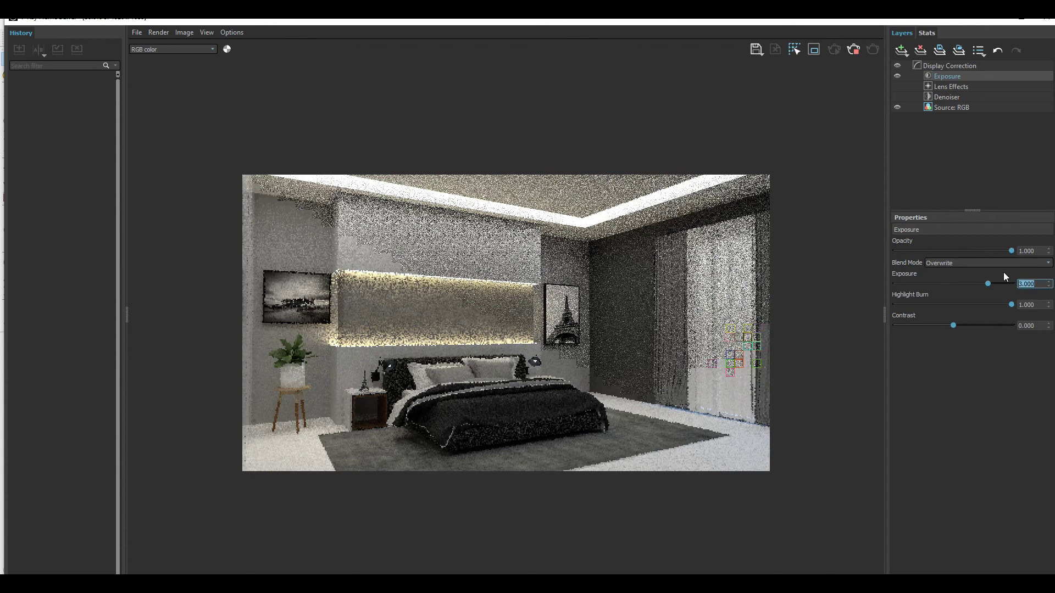
click(955, 364)
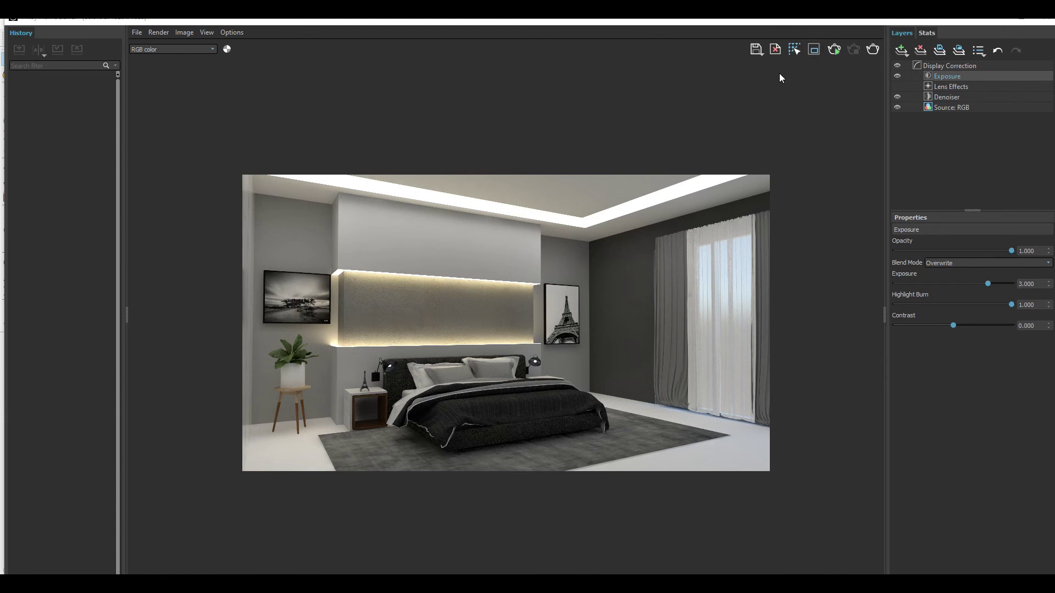
Zoom and pan over the render to inspect the headboard wall, nightstand, bed and wall picture
scroll(430, 312, up, 3)
scroll(379, 278, up, 3)
middle_drag(379, 278, 536, 268)
scroll(380, 353, up, 1)
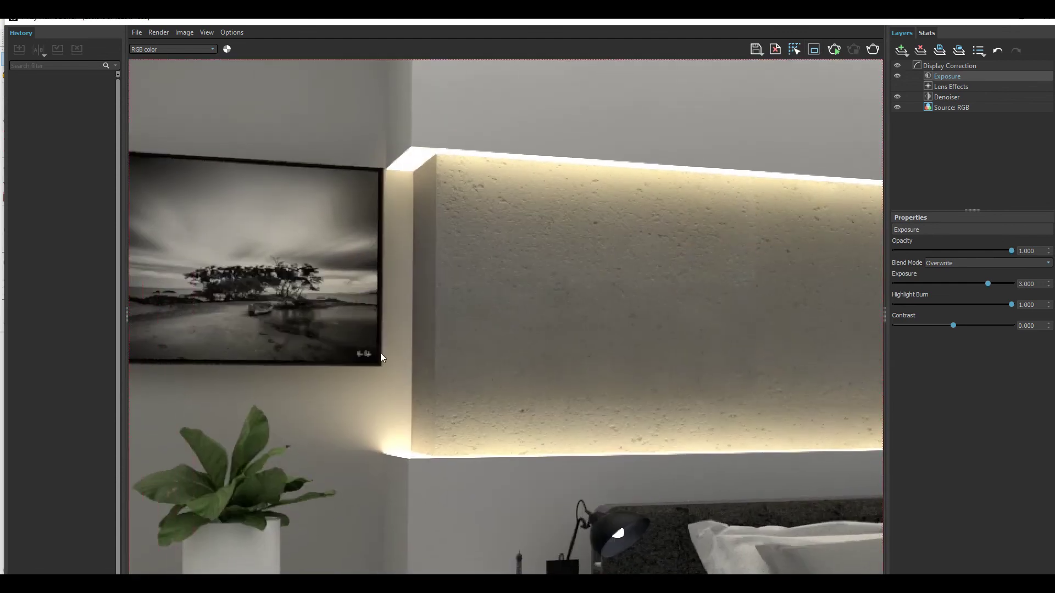
scroll(380, 352, down, 2)
middle_drag(476, 417, 575, 238)
scroll(508, 241, up, 2)
mouse_move(508, 243)
middle_down()
mouse_move(522, 264)
mouse_move(482, 381)
middle_up()
scroll(487, 265, down, 4)
scroll(487, 266, up, 2)
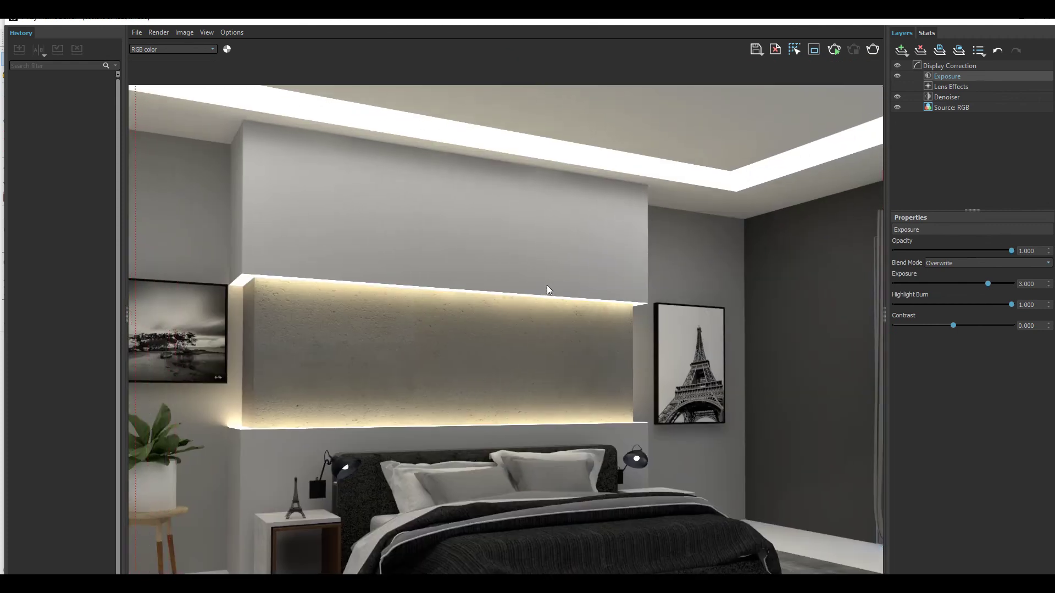
scroll(547, 287, down, 1)
scroll(504, 308, down, 2)
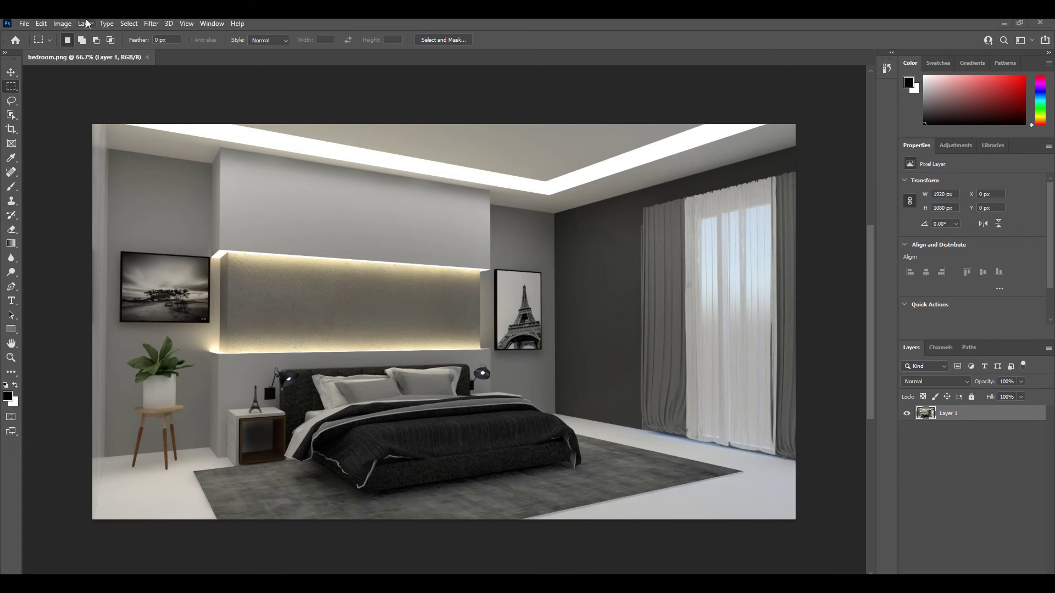
Apply the Camera Raw Filter to the bedroom image and dismiss its welcome screen
click(148, 25)
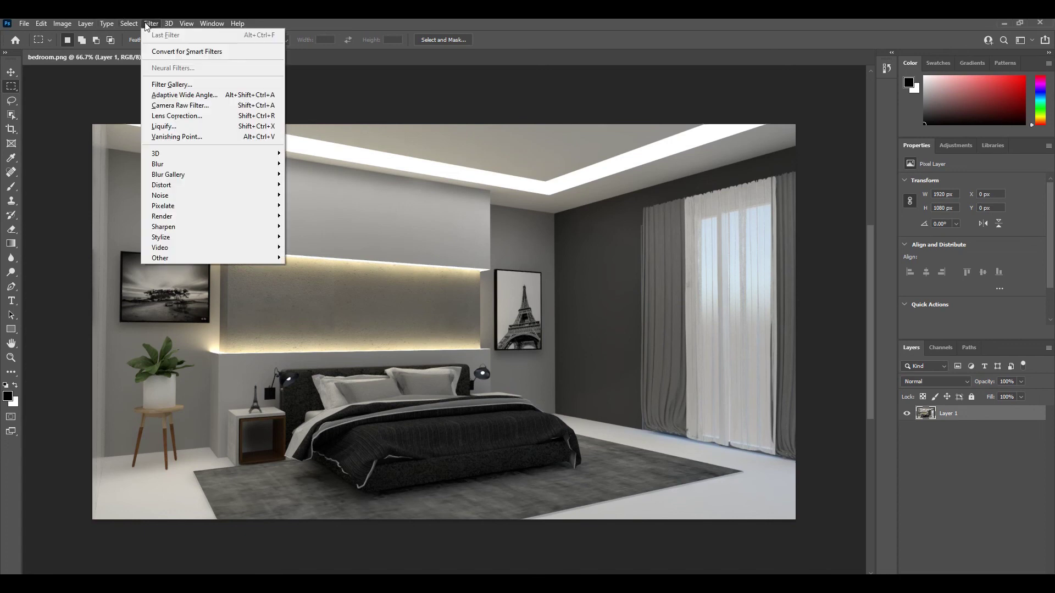
click(192, 106)
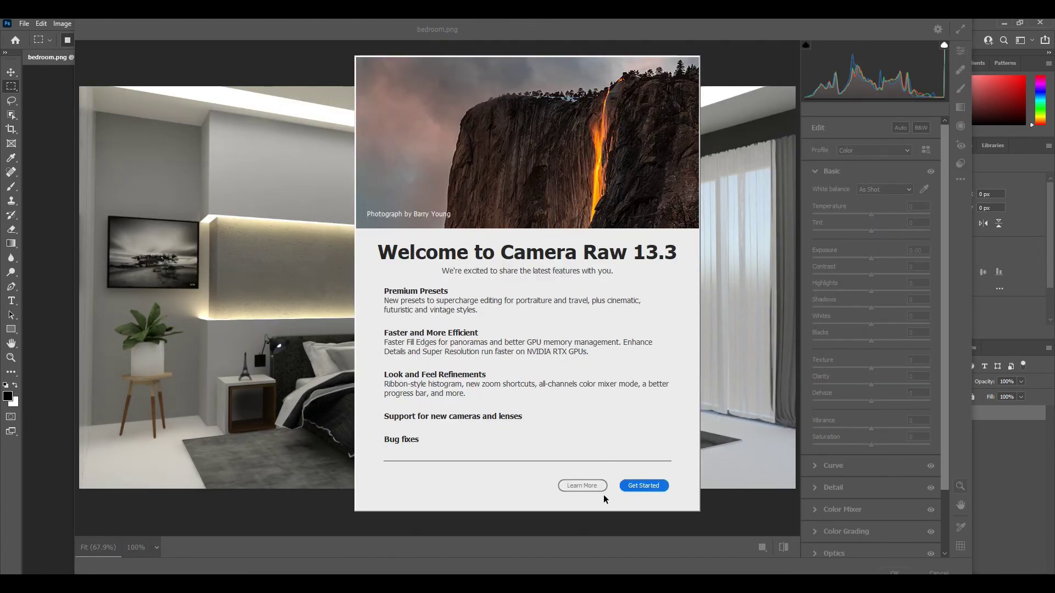
click(641, 487)
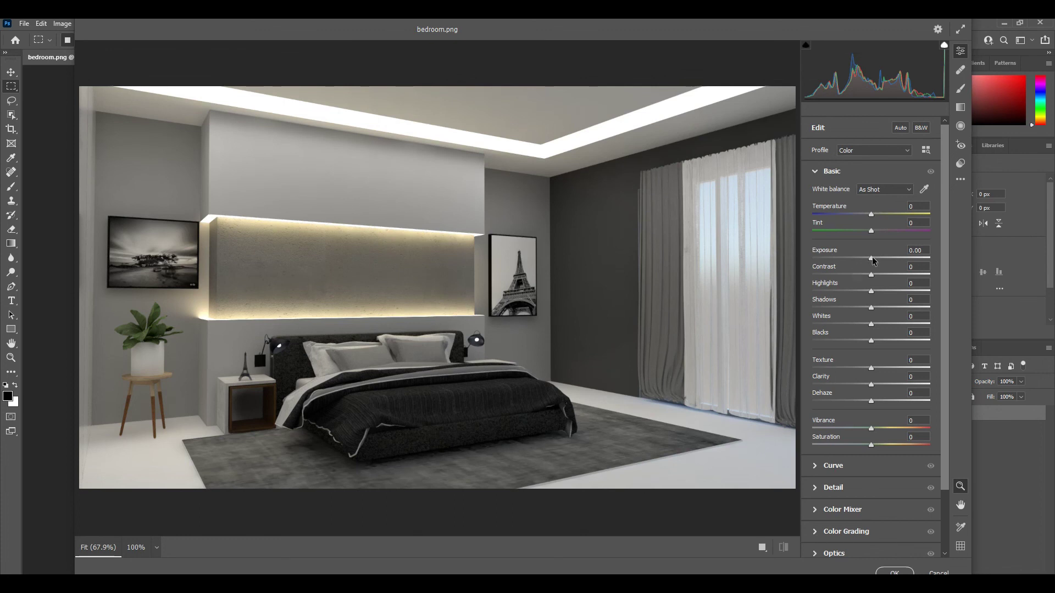
Set Exposure -0.10, Contrast +21, Shadows +32, Clarity +7, Saturation +3, Tint -2, and apply
mouse_move(872, 259)
mouse_down()
mouse_move(877, 275)
mouse_move(930, 299)
mouse_move(867, 298)
mouse_move(932, 312)
mouse_move(889, 320)
mouse_move(932, 326)
mouse_move(870, 331)
mouse_move(885, 347)
mouse_move(862, 371)
mouse_move(876, 372)
mouse_move(883, 388)
mouse_move(872, 398)
mouse_move(873, 388)
mouse_up()
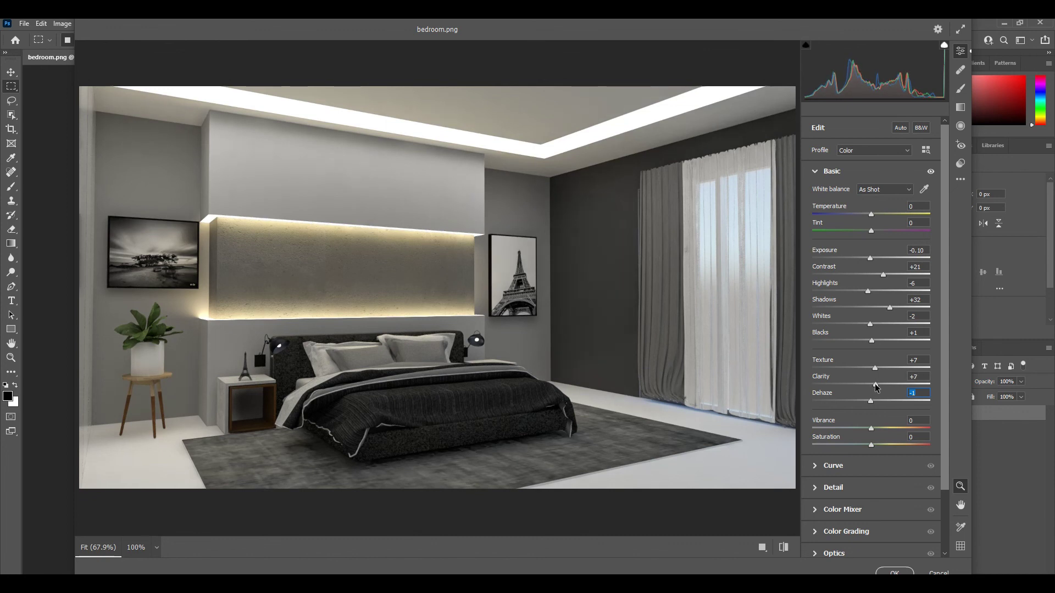
drag(870, 428, 867, 429)
drag(874, 445, 873, 445)
drag(872, 228, 870, 229)
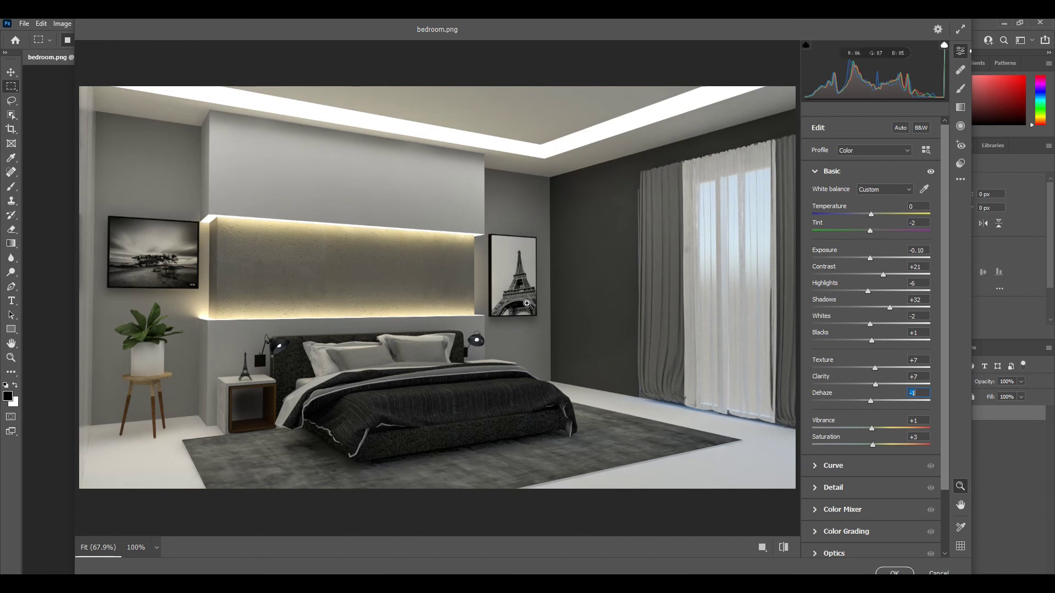
scroll(866, 526, down, 2)
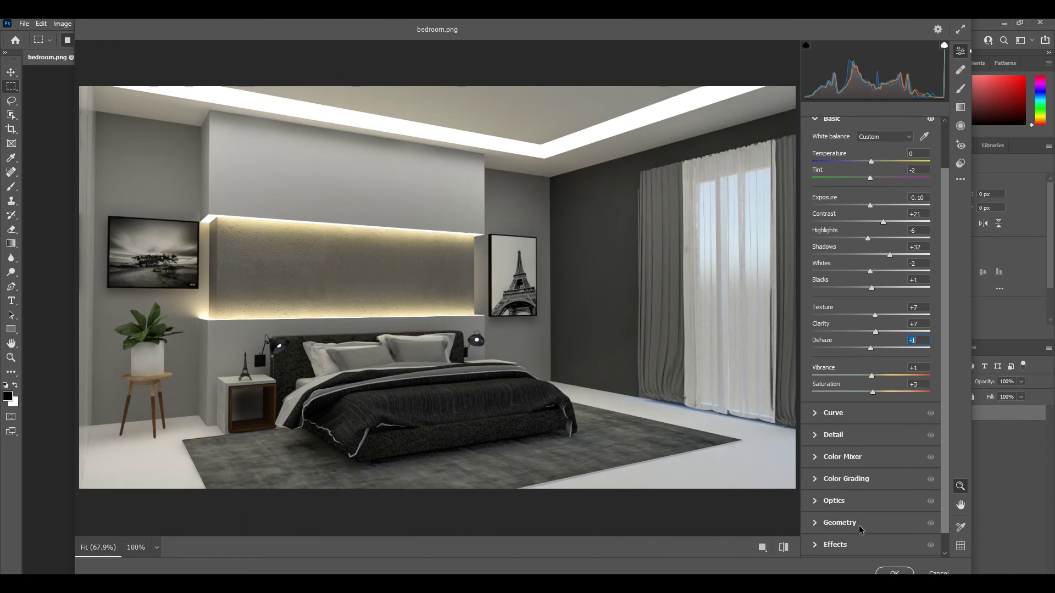
click(894, 573)
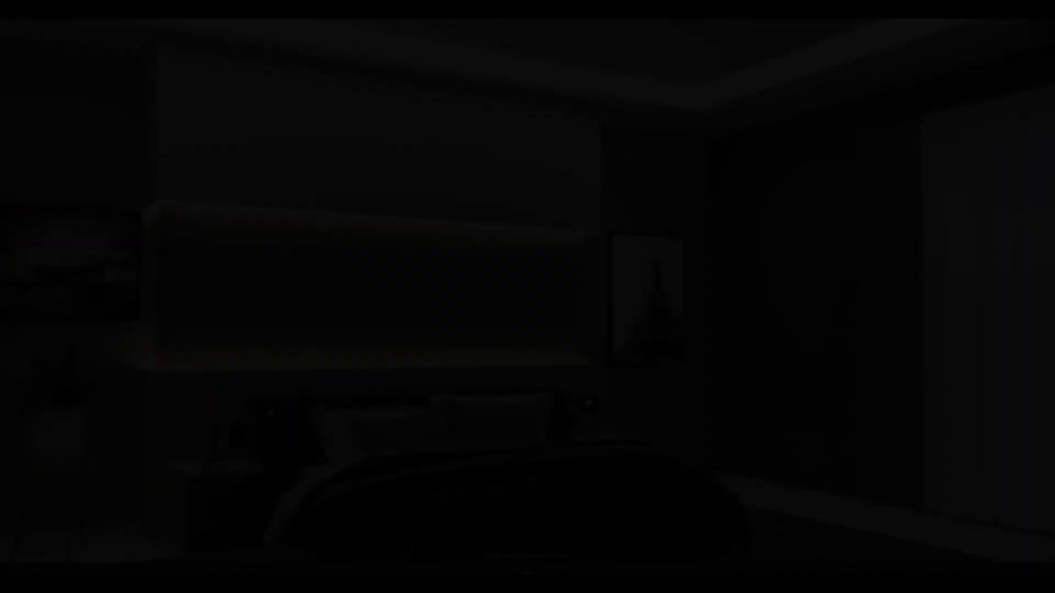
Zoom bedroom.png to 125% in Photos and pan across the curtains and headboard wall
scroll(462, 394, up, 1)
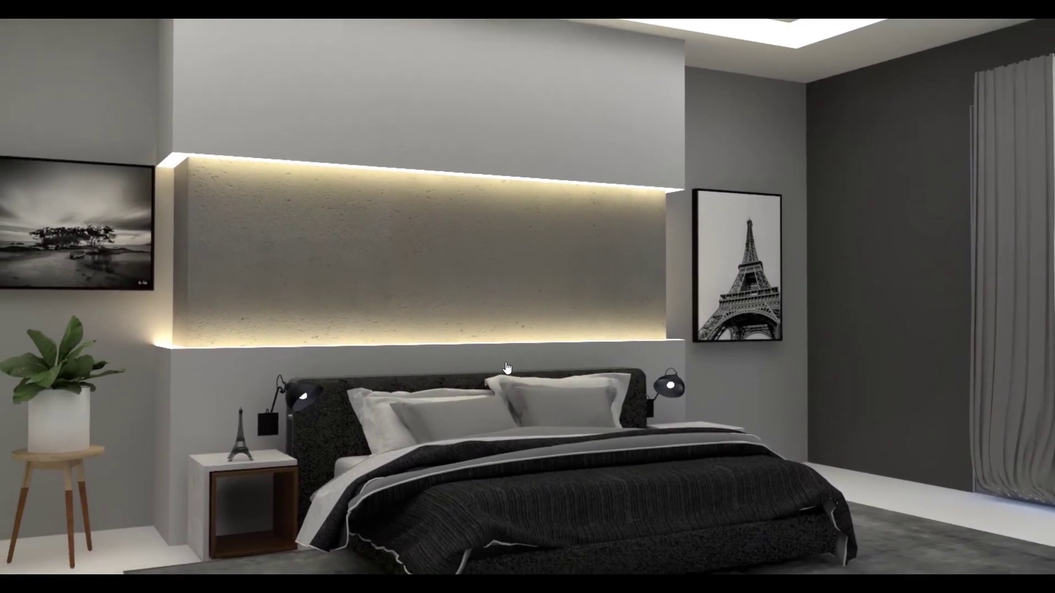
mouse_move(507, 368)
mouse_down()
mouse_move(388, 367)
mouse_move(494, 438)
mouse_up()
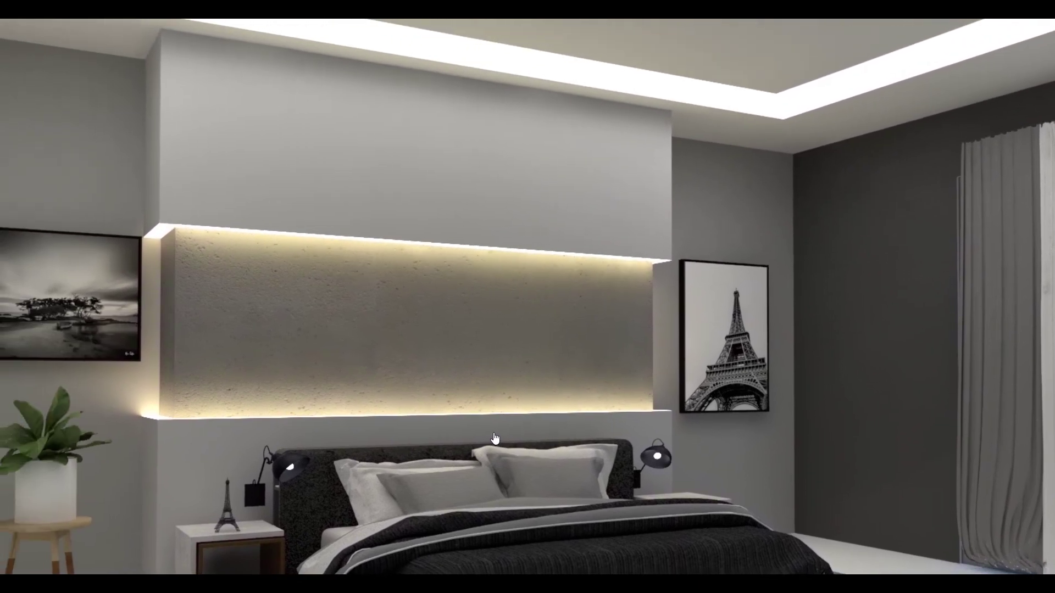
scroll(494, 439, down, 3)
scroll(490, 376, down, 2)
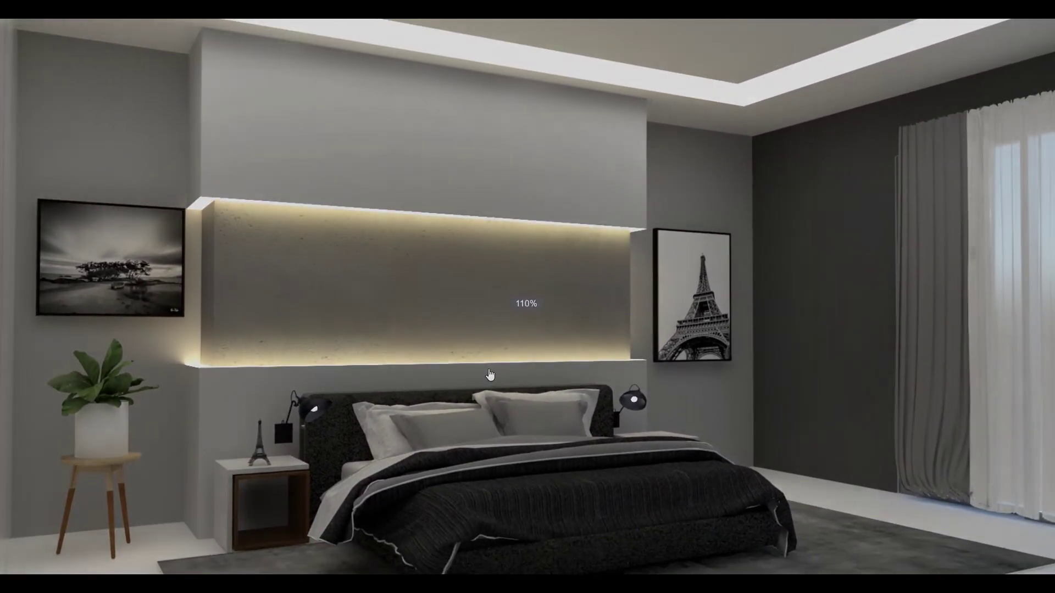
drag(490, 376, 481, 347)
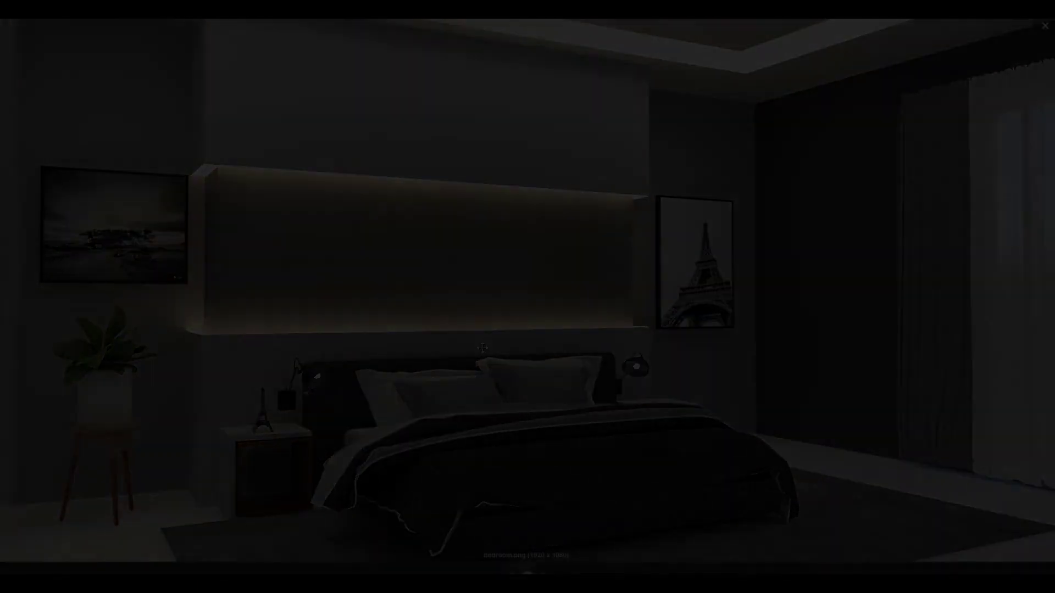